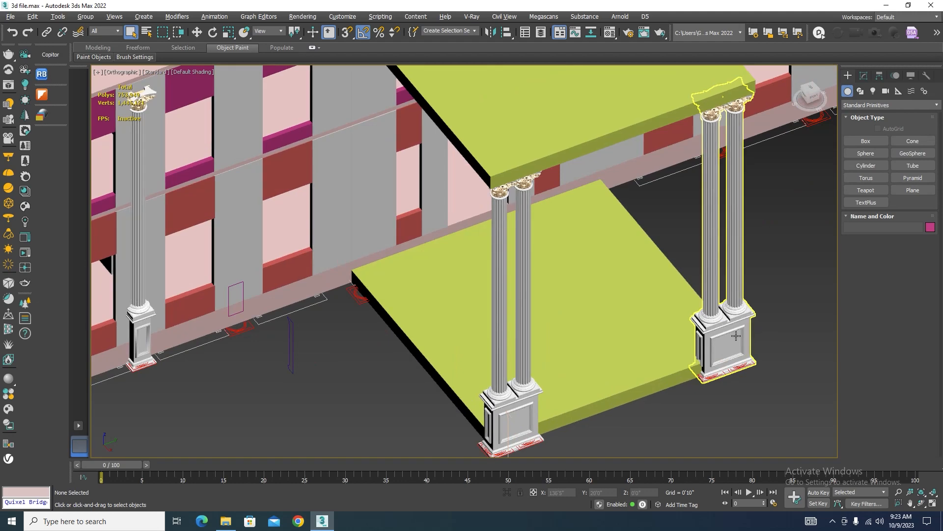
Isolate the front twin-column object supporting the near corner of the green entrance canopy
{"action": "scroll", "coordinate": [736, 335], "scroll_direction": "down", "scroll_amount": 3}
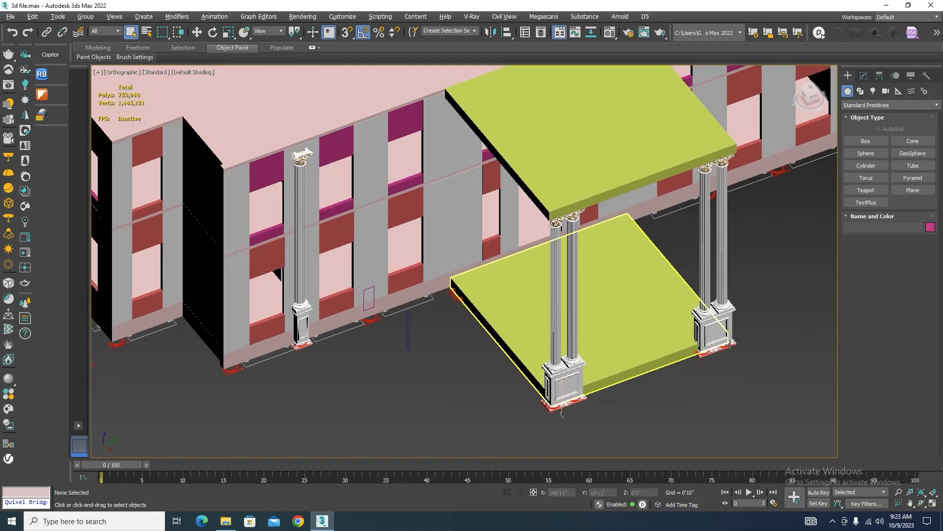
{"action": "scroll", "coordinate": [699, 326], "scroll_direction": "up", "scroll_amount": 6}
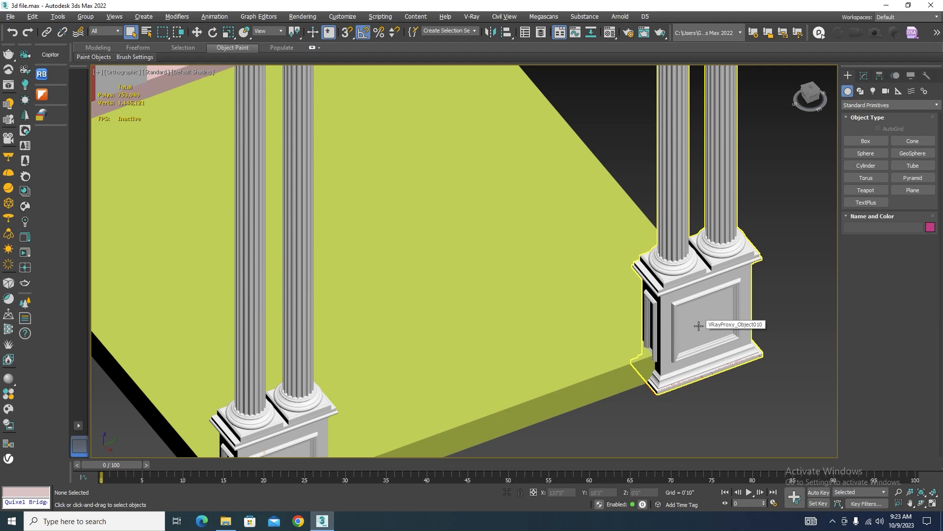
{"action": "scroll", "coordinate": [698, 326], "scroll_direction": "down", "scroll_amount": 8}
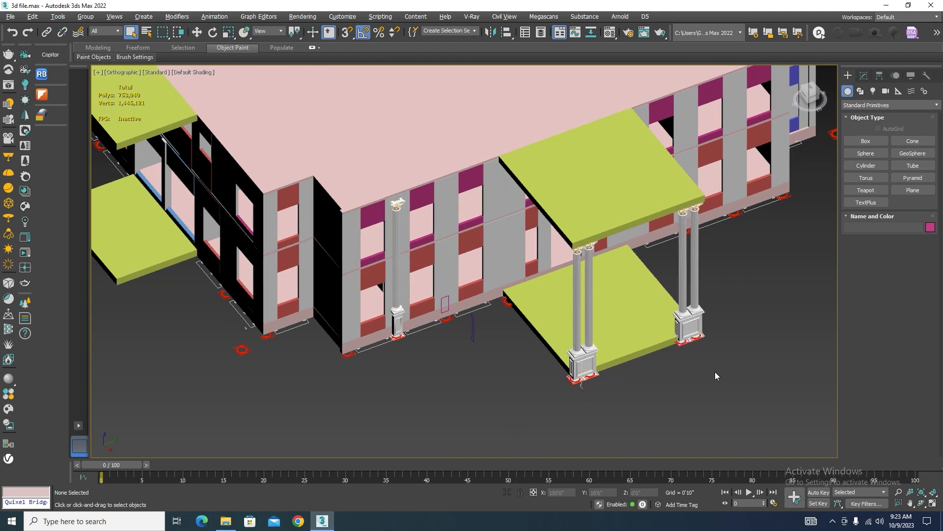
{"action": "middle_click_drag", "start_coordinate": [740, 317], "coordinate": [730, 347]}
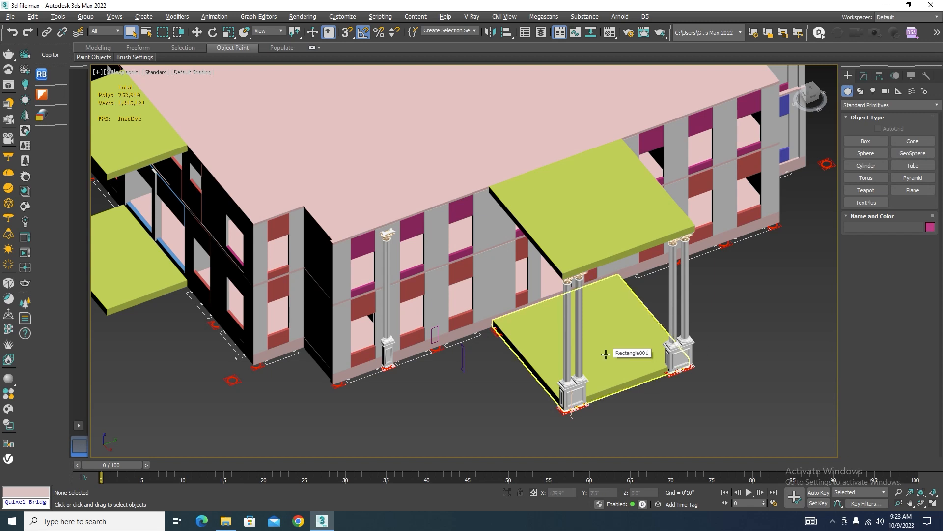
{"action": "scroll", "coordinate": [525, 370], "scroll_direction": "down", "scroll_amount": 5}
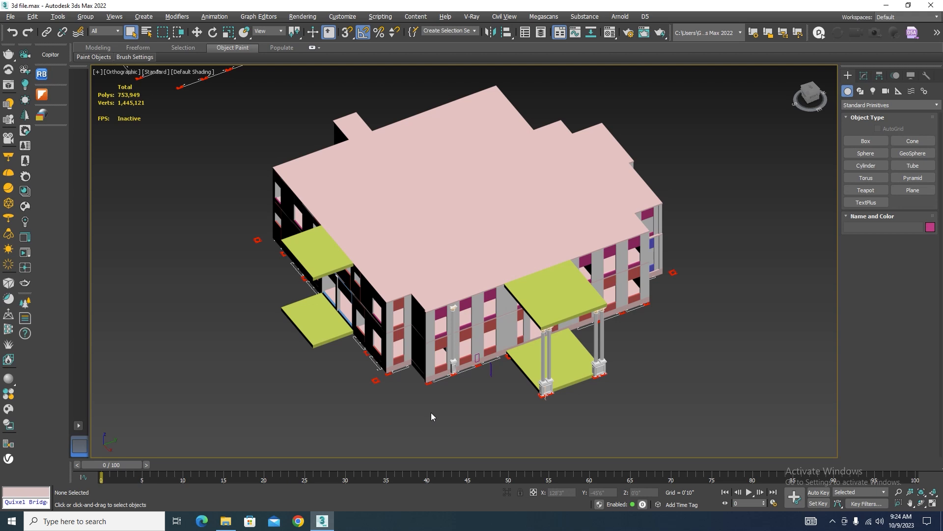
{"action": "scroll", "coordinate": [559, 367], "scroll_direction": "up", "scroll_amount": 5}
{"action": "left_click", "coordinate": [527, 352]}
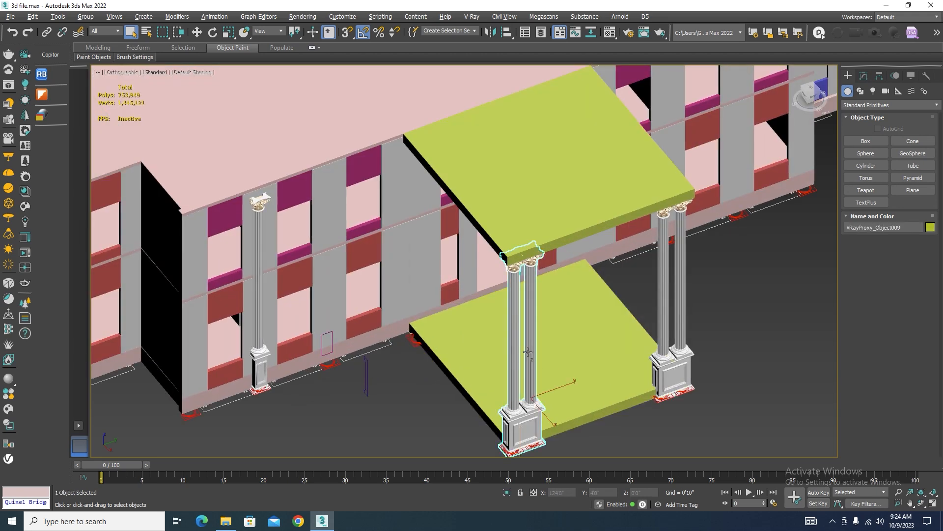
{"action": "left_click", "coordinate": [507, 492]}
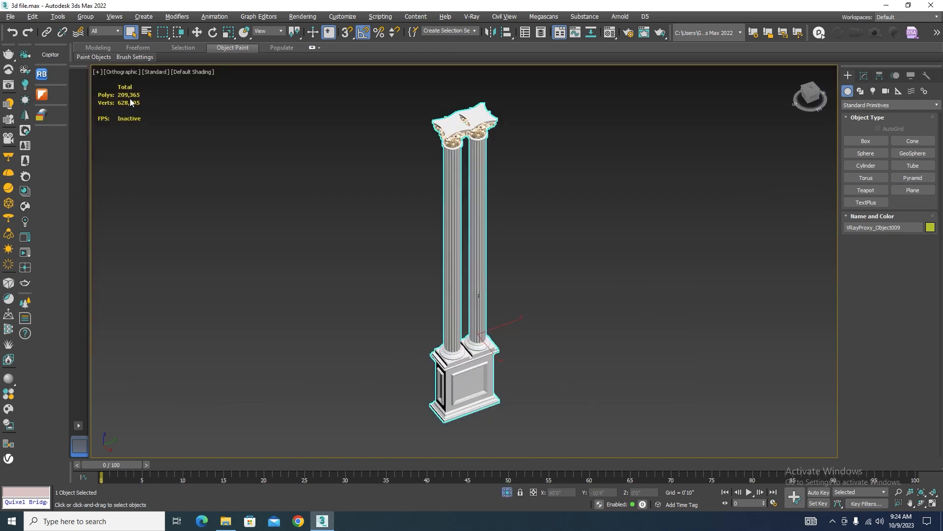
Examine the isolated twin column's polygon statistics and the mesh detail of its carved capitals
{"action": "scroll", "coordinate": [122, 99], "scroll_direction": "up", "scroll_amount": 2}
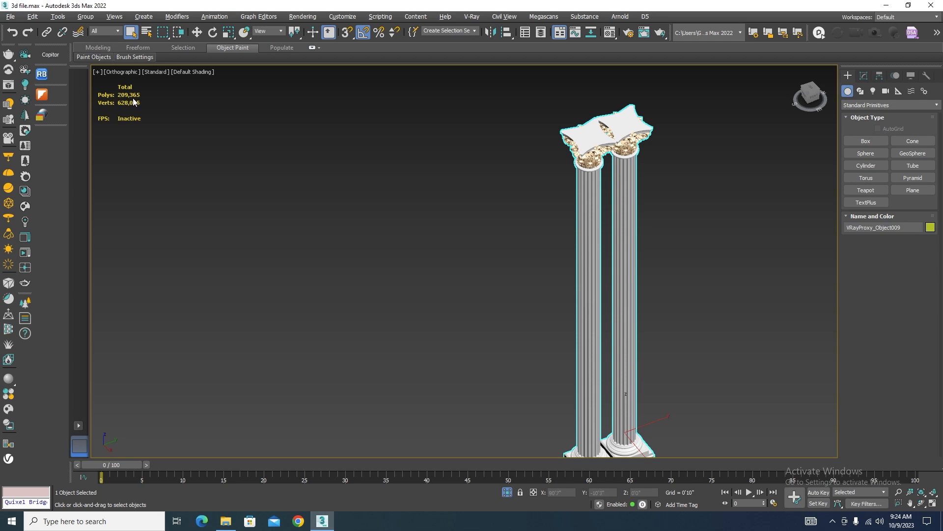
{"action": "scroll", "coordinate": [385, 118], "scroll_direction": "down", "scroll_amount": 2}
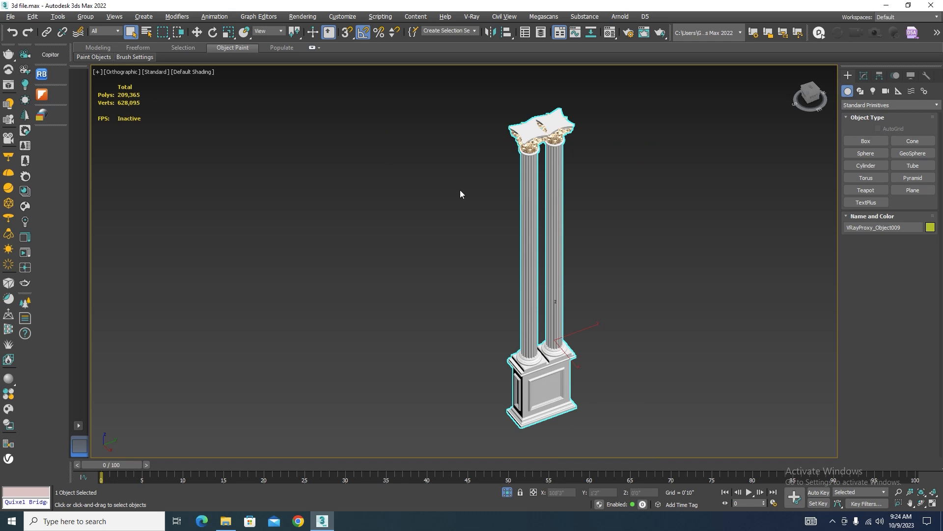
{"action": "left_click", "coordinate": [612, 206]}
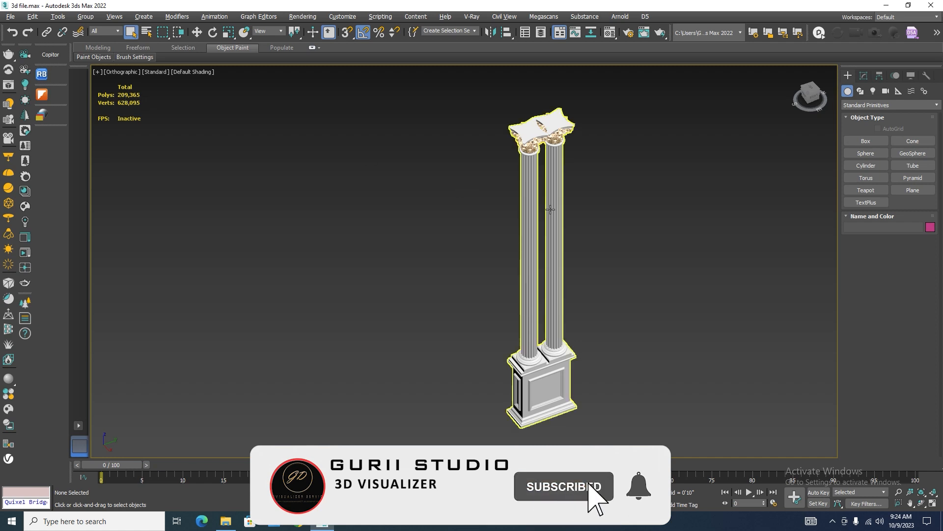
{"action": "scroll", "coordinate": [550, 148], "scroll_direction": "up", "scroll_amount": 6}
{"action": "scroll", "coordinate": [550, 150], "scroll_direction": "down", "scroll_amount": 3}
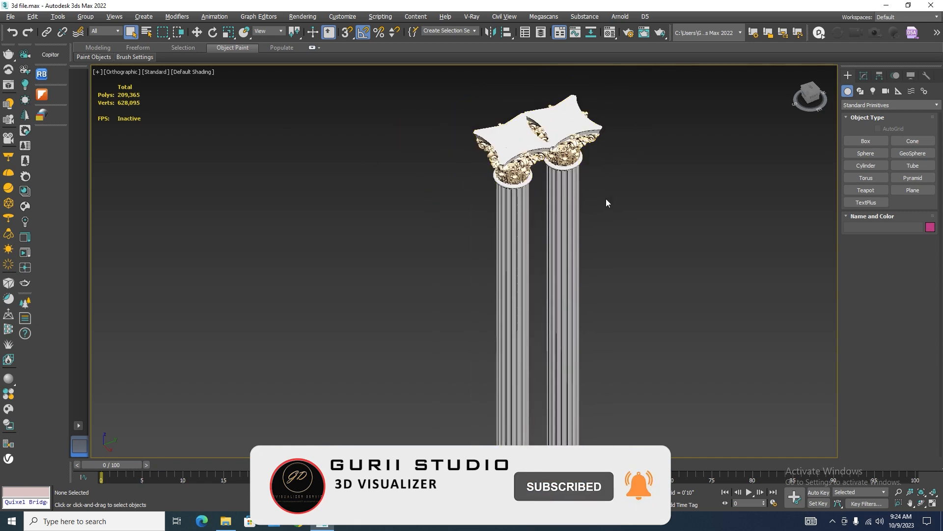
{"action": "middle_click_drag", "start_coordinate": [614, 246], "coordinate": [596, 221], "text": "alt"}
{"action": "scroll", "coordinate": [619, 221], "scroll_direction": "down", "scroll_amount": 3}
{"action": "middle_click_drag", "start_coordinate": [555, 89], "coordinate": [579, 238], "text": "alt"}
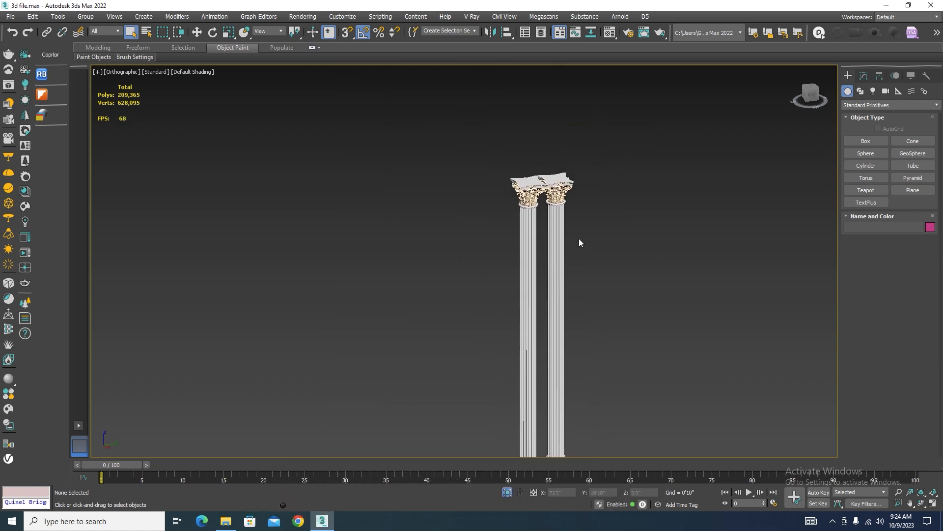
{"action": "scroll", "coordinate": [579, 237], "scroll_direction": "up", "scroll_amount": 8}
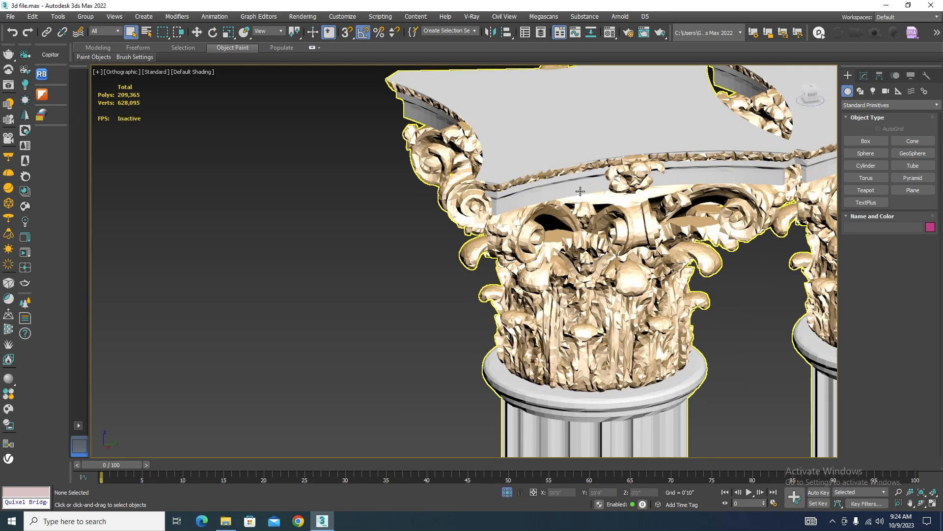
{"action": "scroll", "coordinate": [610, 216], "scroll_direction": "down", "scroll_amount": 10}
{"action": "scroll", "coordinate": [479, 240], "scroll_direction": "down", "scroll_amount": 2}
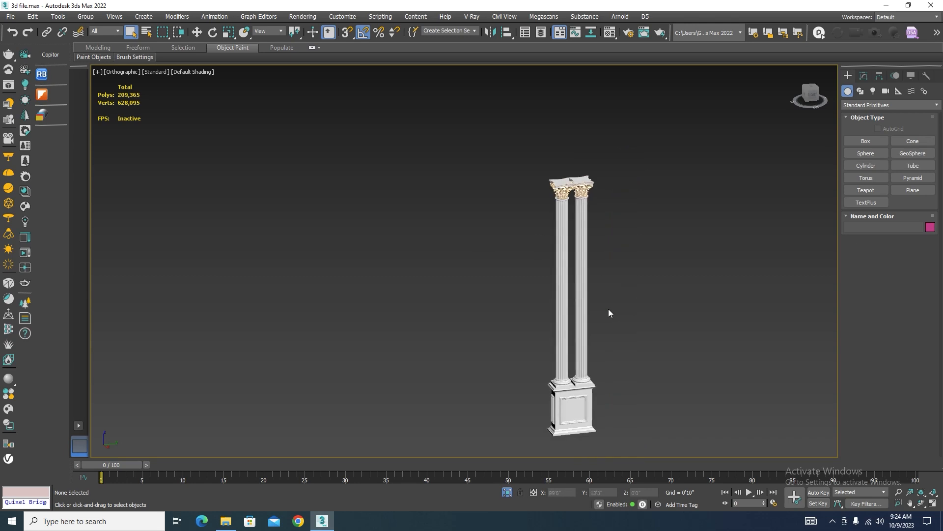
End the isolation of the twin column and isolate the single column group standing against the facade
{"action": "left_click", "coordinate": [508, 495]}
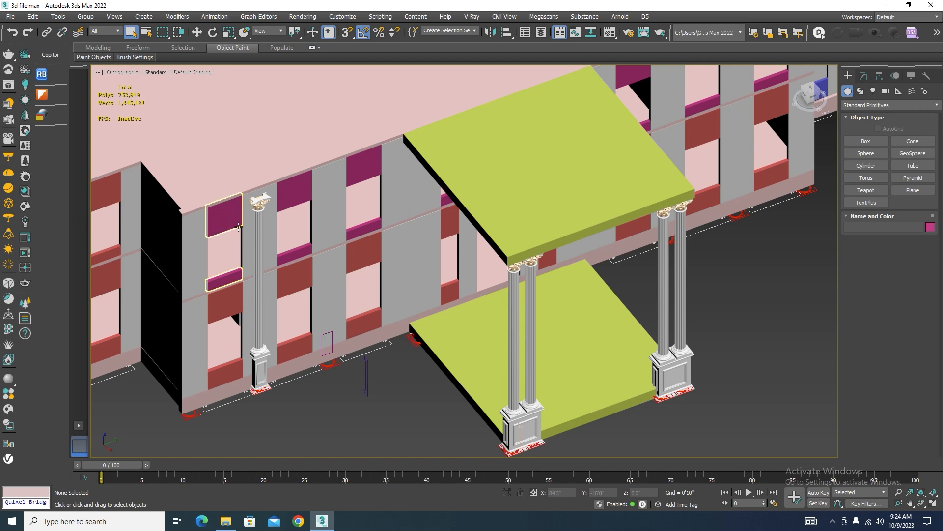
{"action": "scroll", "coordinate": [250, 221], "scroll_direction": "up", "scroll_amount": 5}
{"action": "left_click", "coordinate": [258, 216]}
{"action": "scroll", "coordinate": [272, 201], "scroll_direction": "down", "scroll_amount": 3}
{"action": "scroll", "coordinate": [292, 348], "scroll_direction": "up", "scroll_amount": 2}
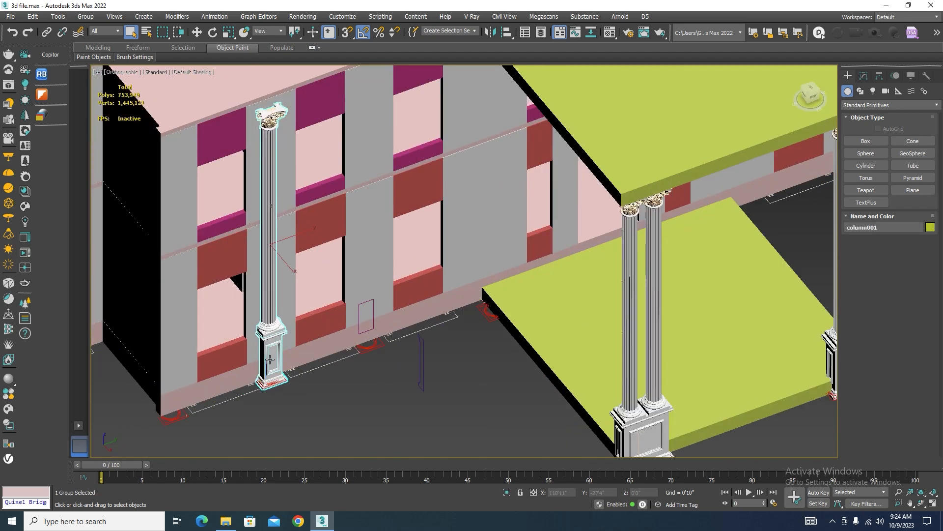
{"action": "left_click", "coordinate": [506, 494]}
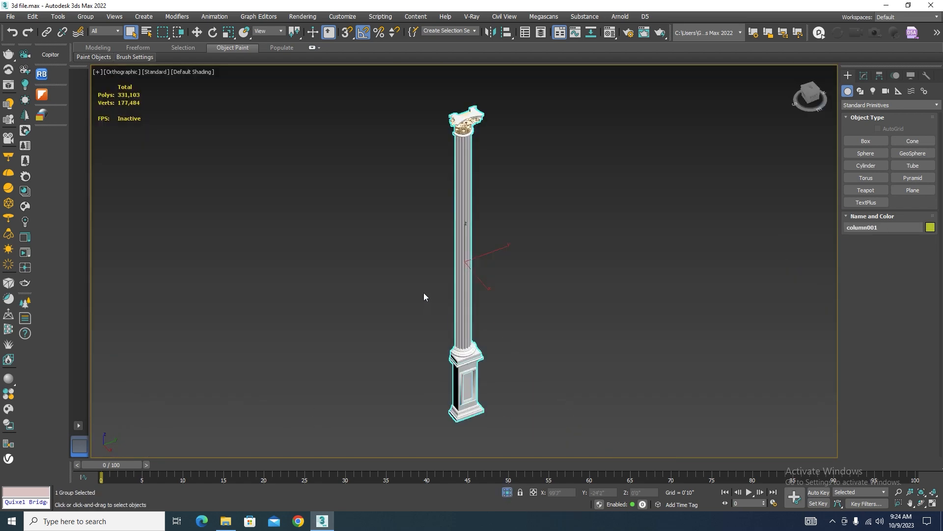
{"action": "left_click", "coordinate": [344, 236]}
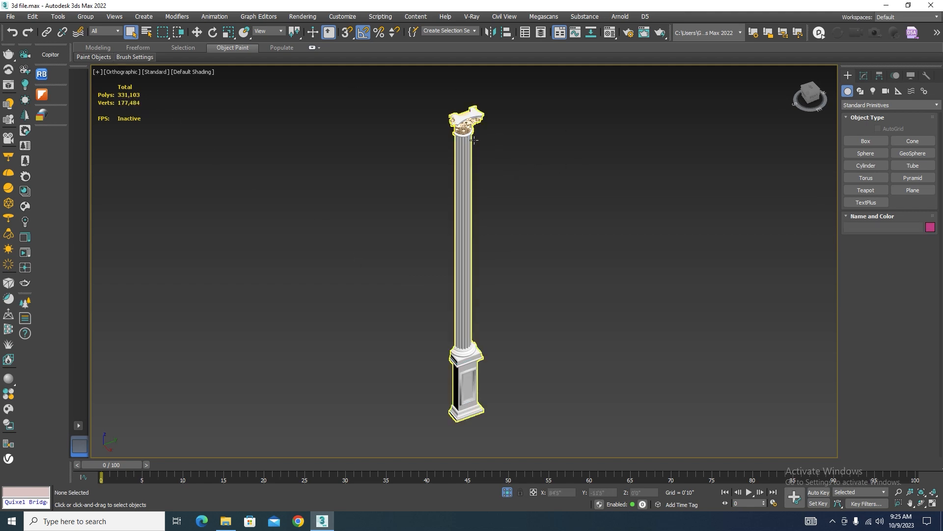
Try cloning the isolated column once along the X axis as a Copy, and undo the clone
{"action": "left_click", "coordinate": [468, 240]}
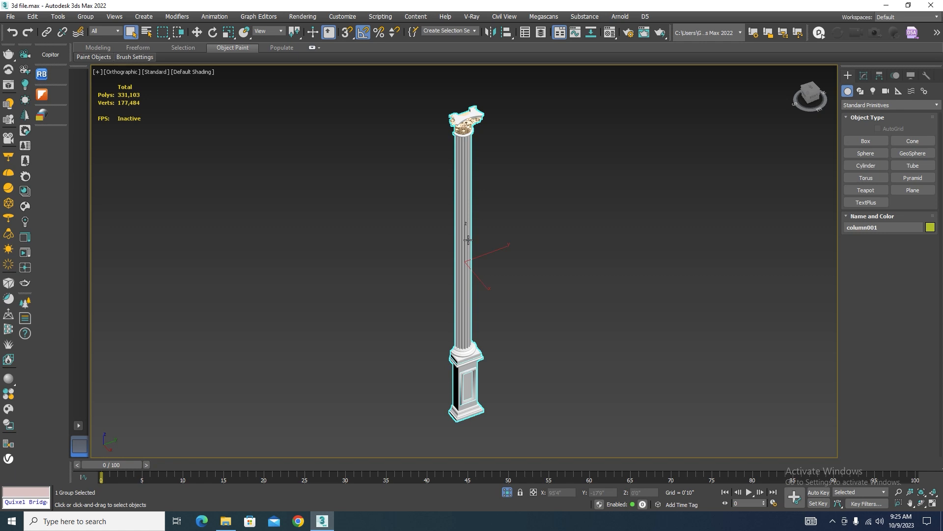
{"action": "key", "text": "w"}
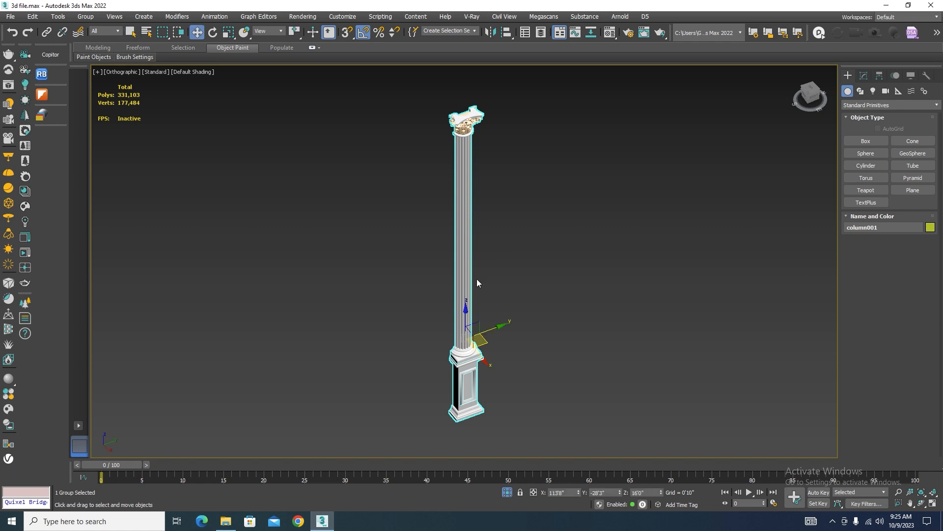
{"action": "left_click_drag", "start_coordinate": [483, 359], "coordinate": [462, 346], "text": "shift"}
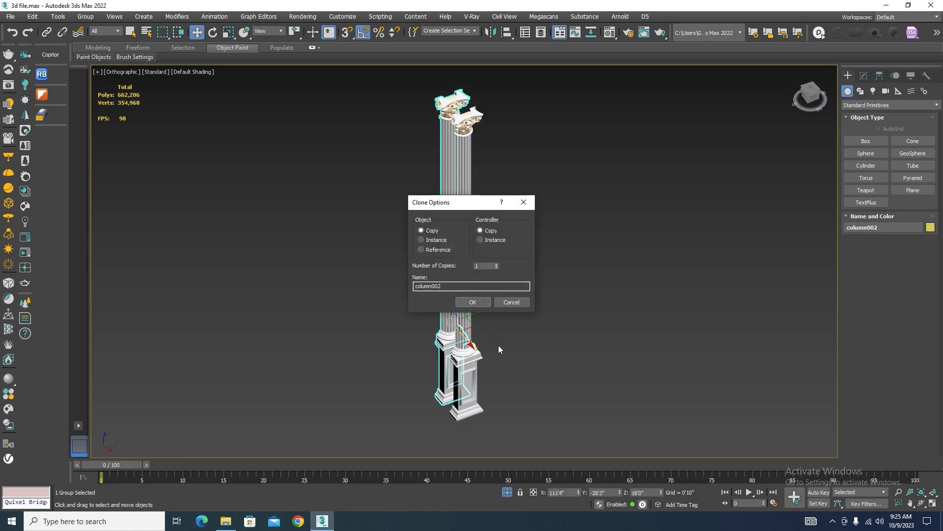
{"action": "left_click", "coordinate": [464, 301]}
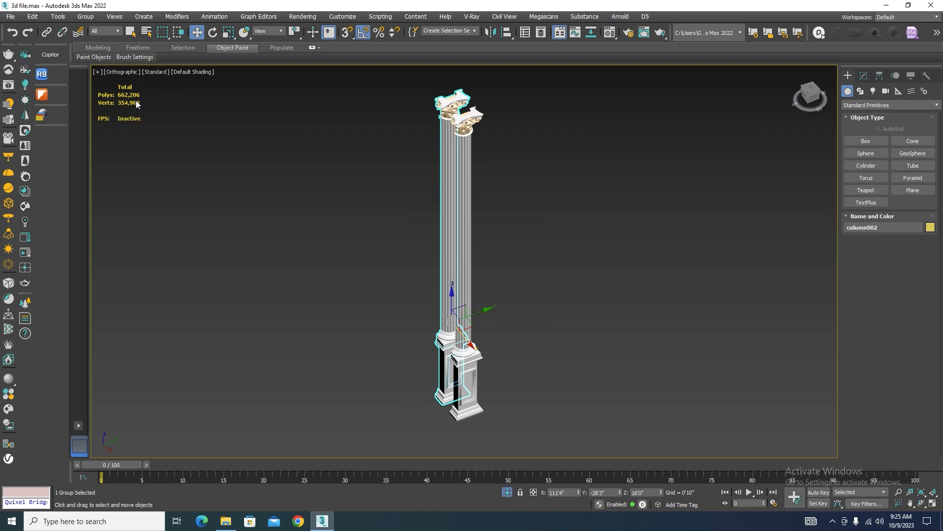
{"action": "key", "text": "ctrl+z"}
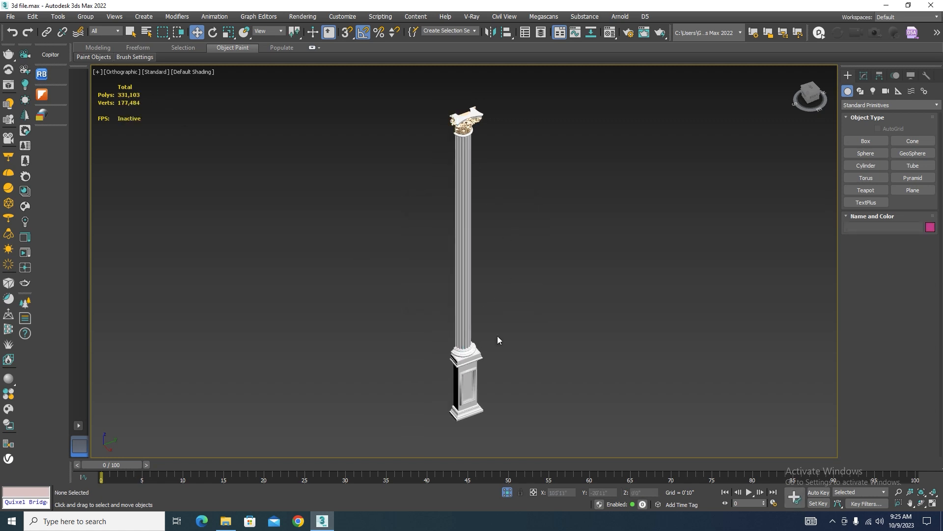
Examine the isolated single column along its fluted shaft and panelled pedestal
{"action": "left_click", "coordinate": [462, 369]}
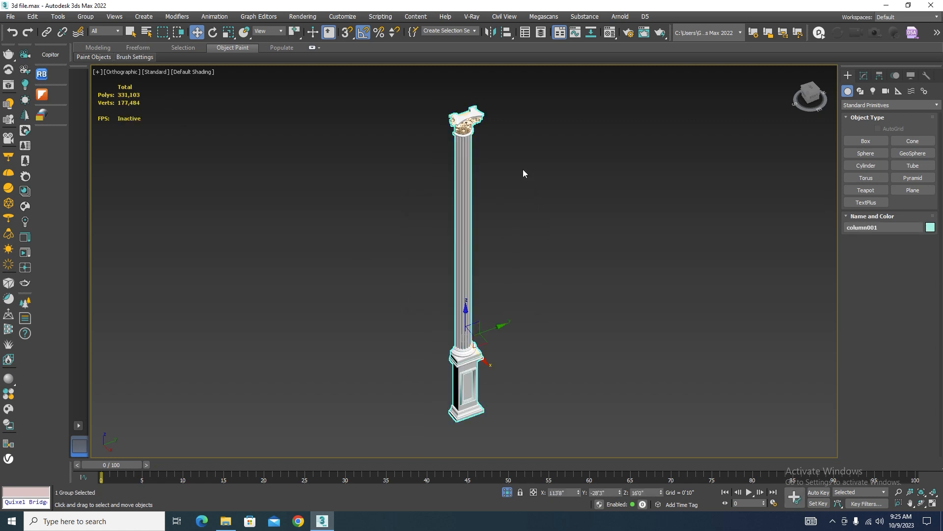
{"action": "scroll", "coordinate": [480, 137], "scroll_direction": "up", "scroll_amount": 5}
{"action": "left_click", "coordinate": [511, 222]}
{"action": "scroll", "coordinate": [472, 147], "scroll_direction": "down", "scroll_amount": 3}
{"action": "scroll", "coordinate": [511, 151], "scroll_direction": "down", "scroll_amount": 8}
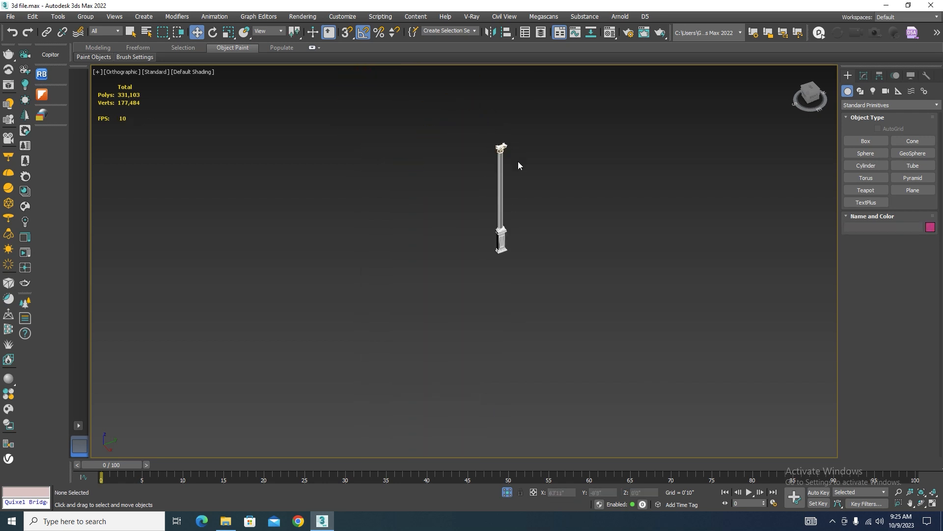
{"action": "scroll", "coordinate": [519, 237], "scroll_direction": "up", "scroll_amount": 6}
{"action": "middle_click_drag", "start_coordinate": [507, 147], "coordinate": [510, 271]}
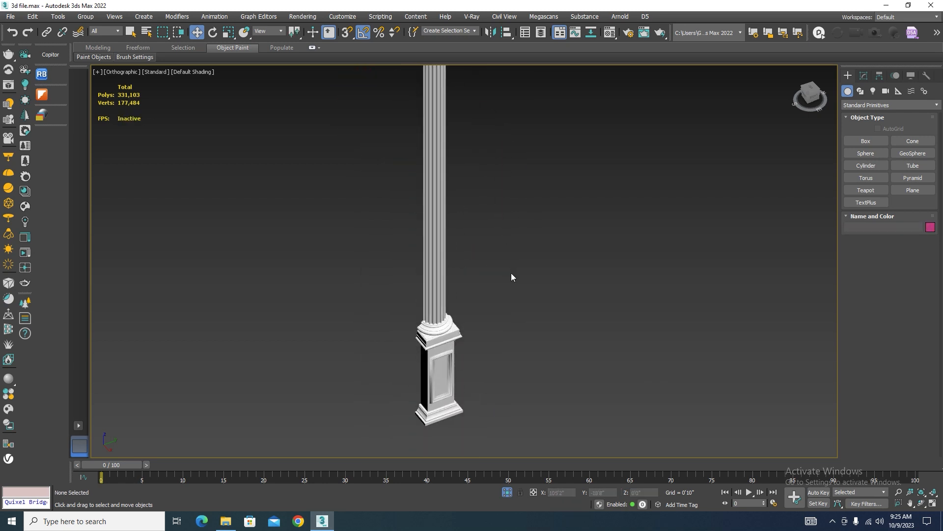
{"action": "middle_click_drag", "start_coordinate": [507, 221], "coordinate": [507, 251]}
{"action": "scroll", "coordinate": [497, 337], "scroll_direction": "down", "scroll_amount": 5}
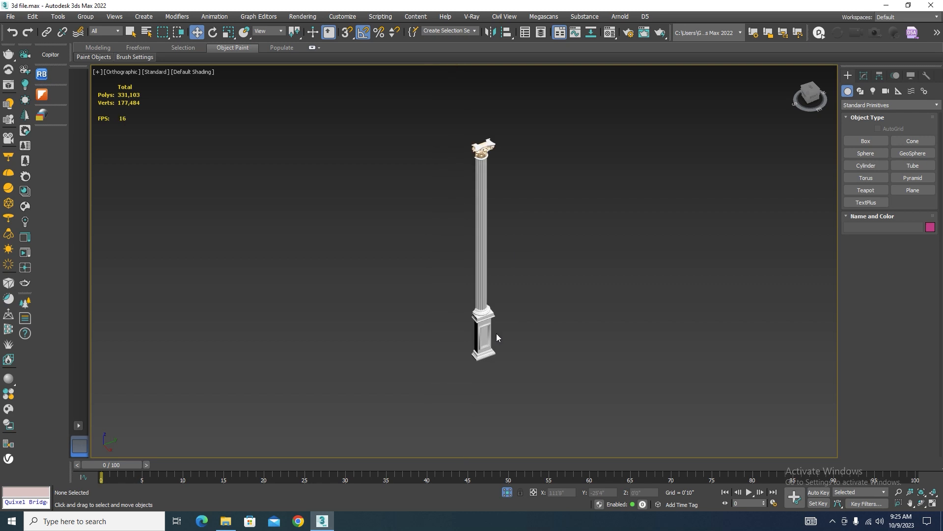
Examine the carved capital of the single column up close and compare it with the whole column
{"action": "scroll", "coordinate": [509, 135], "scroll_direction": "up", "scroll_amount": 8}
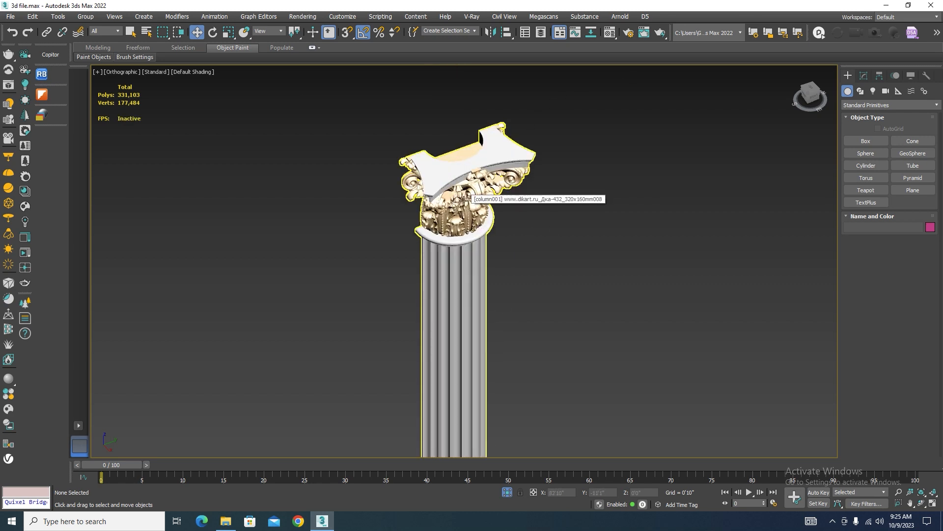
{"action": "scroll", "coordinate": [515, 269], "scroll_direction": "down", "scroll_amount": 3}
{"action": "scroll", "coordinate": [495, 238], "scroll_direction": "up", "scroll_amount": 4}
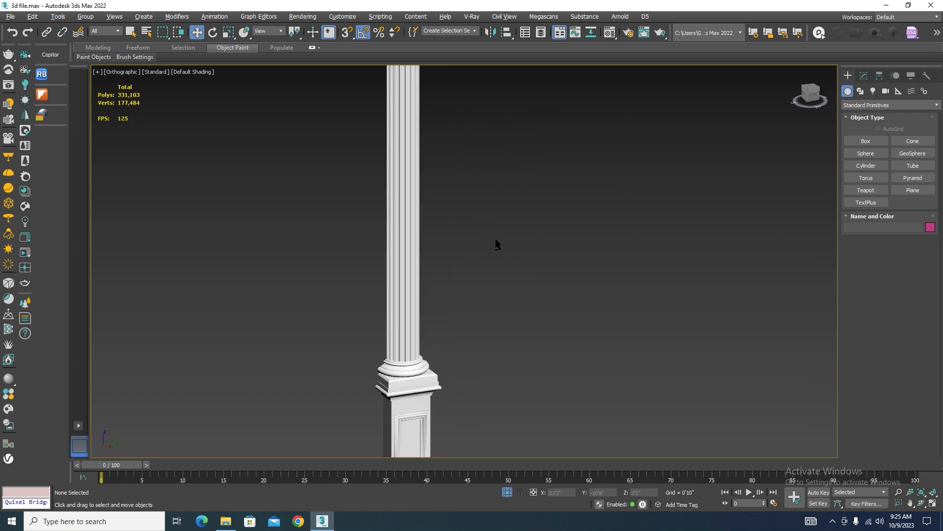
{"action": "scroll", "coordinate": [533, 253], "scroll_direction": "down", "scroll_amount": 4}
{"action": "scroll", "coordinate": [533, 253], "scroll_direction": "down", "scroll_amount": 3}
{"action": "scroll", "coordinate": [539, 236], "scroll_direction": "up", "scroll_amount": 3}
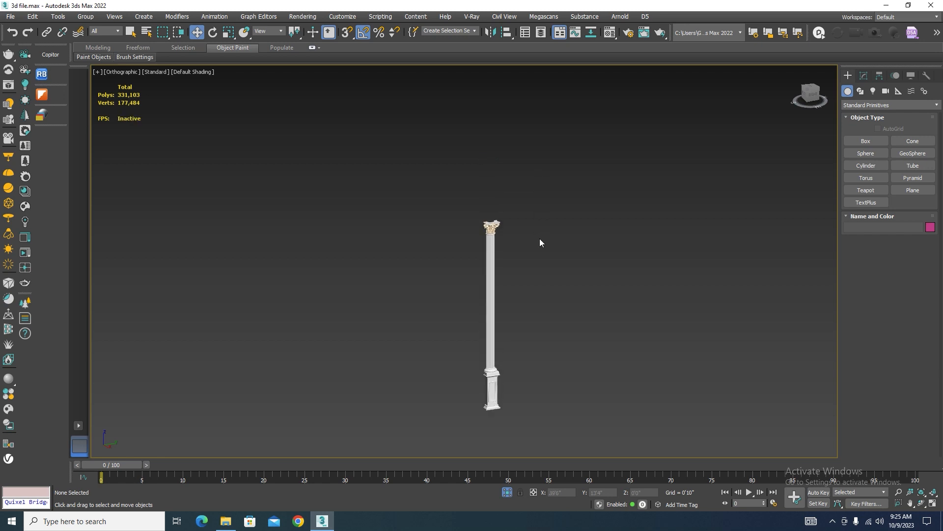
{"action": "scroll", "coordinate": [494, 211], "scroll_direction": "up", "scroll_amount": 10}
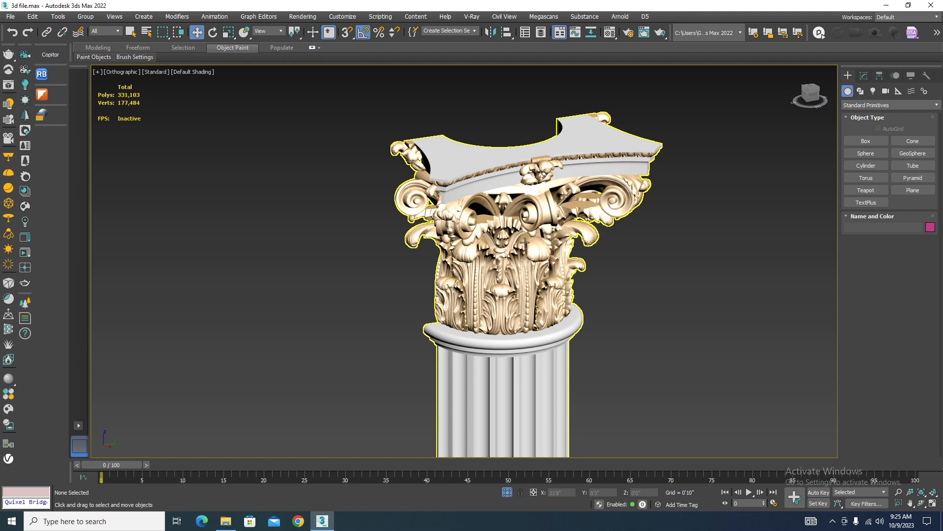
{"action": "scroll", "coordinate": [506, 265], "scroll_direction": "down", "scroll_amount": 5}
{"action": "scroll", "coordinate": [535, 304], "scroll_direction": "down", "scroll_amount": 3}
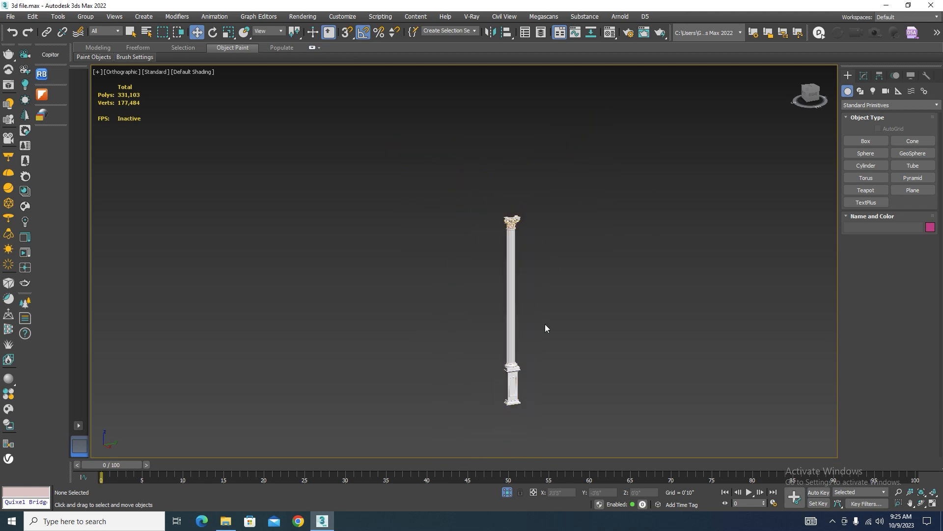
{"action": "scroll", "coordinate": [518, 381], "scroll_direction": "up", "scroll_amount": 3}
{"action": "scroll", "coordinate": [531, 354], "scroll_direction": "down", "scroll_amount": 2}
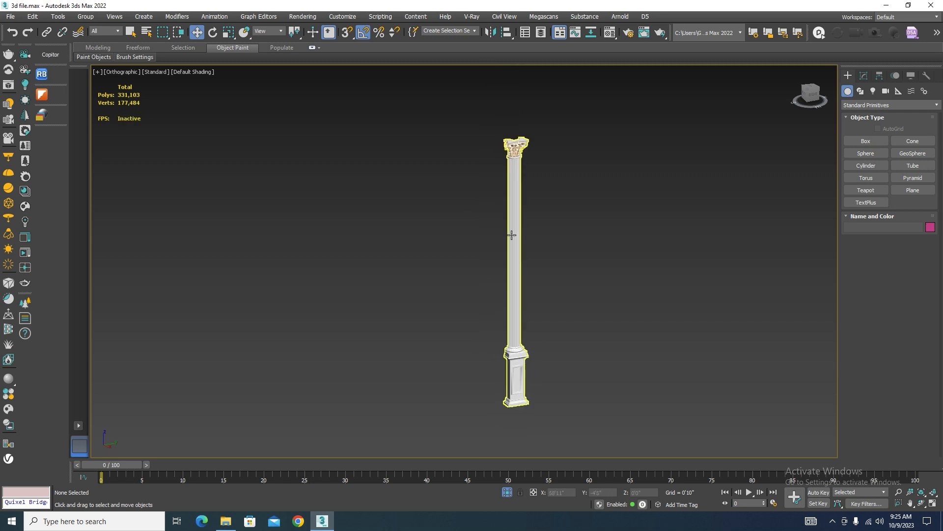
Open the column001 group and select the fluted shaft mesh inside it for editing
{"action": "left_click", "coordinate": [512, 242]}
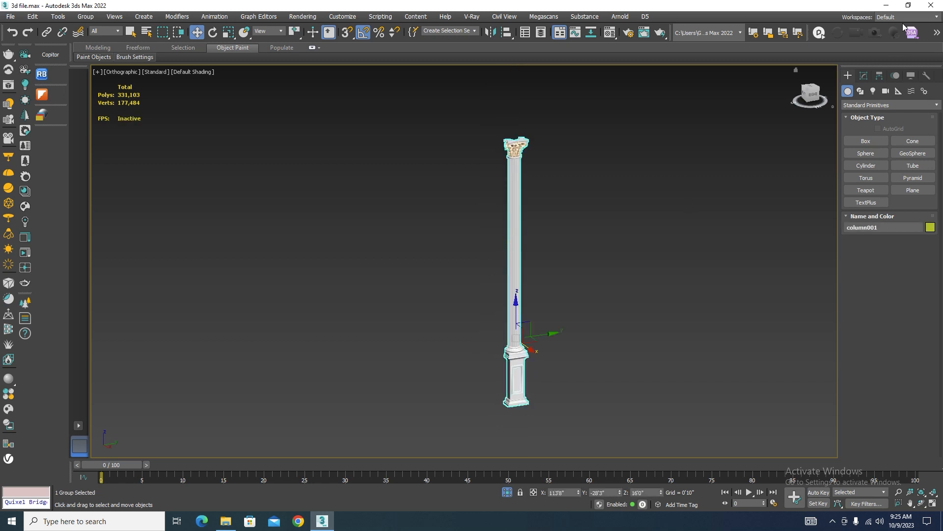
{"action": "left_click", "coordinate": [864, 76]}
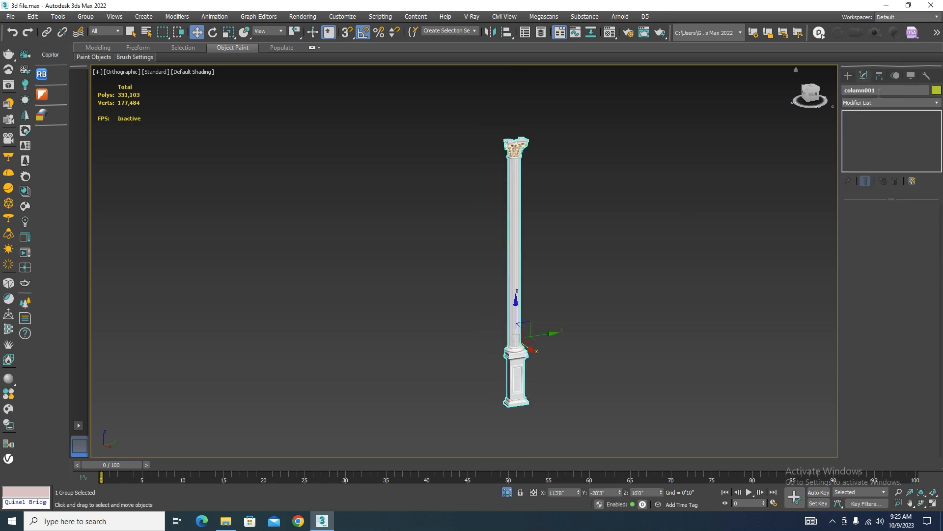
{"action": "left_click", "coordinate": [85, 16]}
{"action": "left_click", "coordinate": [91, 55]}
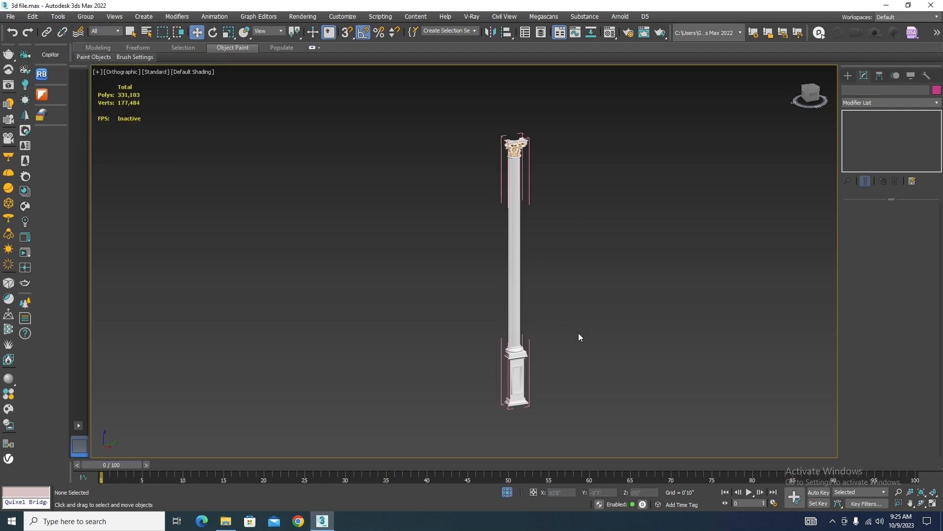
{"action": "scroll", "coordinate": [504, 379], "scroll_direction": "up", "scroll_amount": 3}
{"action": "left_click", "coordinate": [526, 275]}
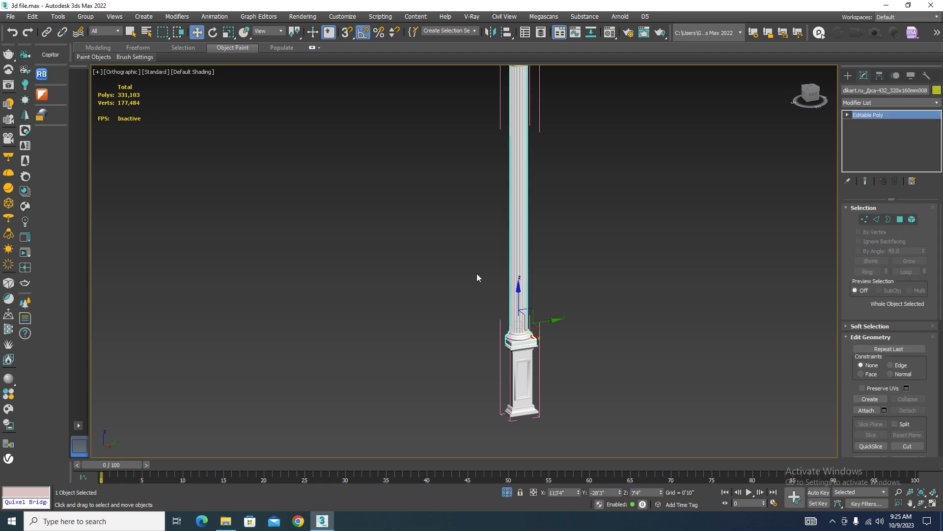
{"action": "scroll", "coordinate": [619, 295], "scroll_direction": "down", "scroll_amount": 3}
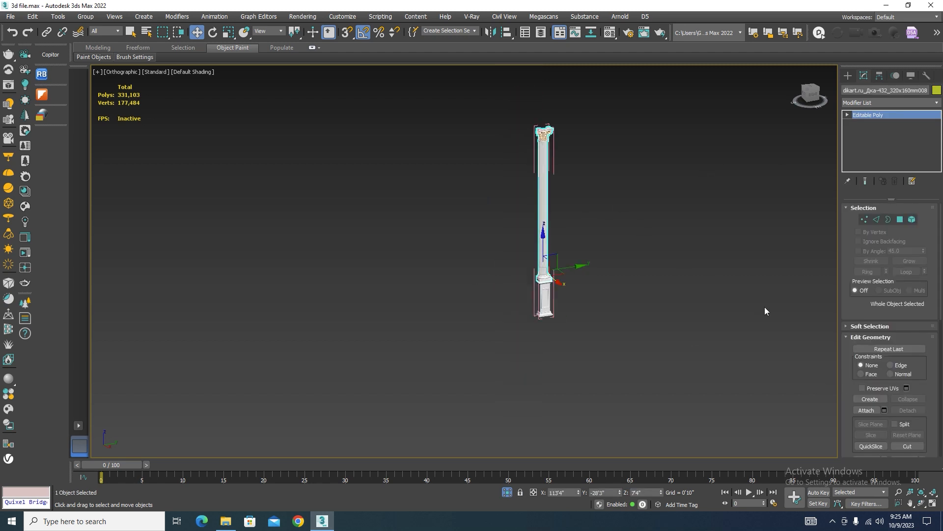
Attach all remaining parts of the column group to the shaft mesh, matching material IDs to material
{"action": "left_click", "coordinate": [885, 410]}
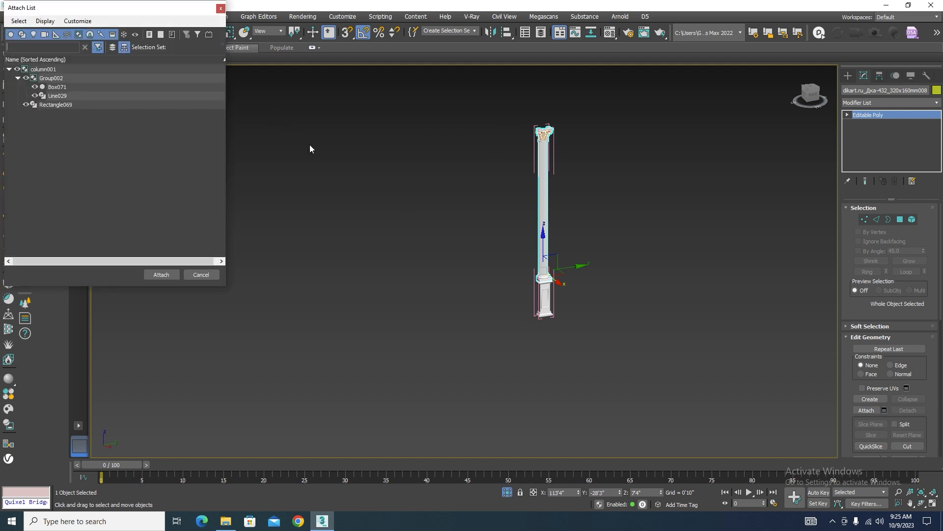
{"action": "key", "text": "ctrl+a"}
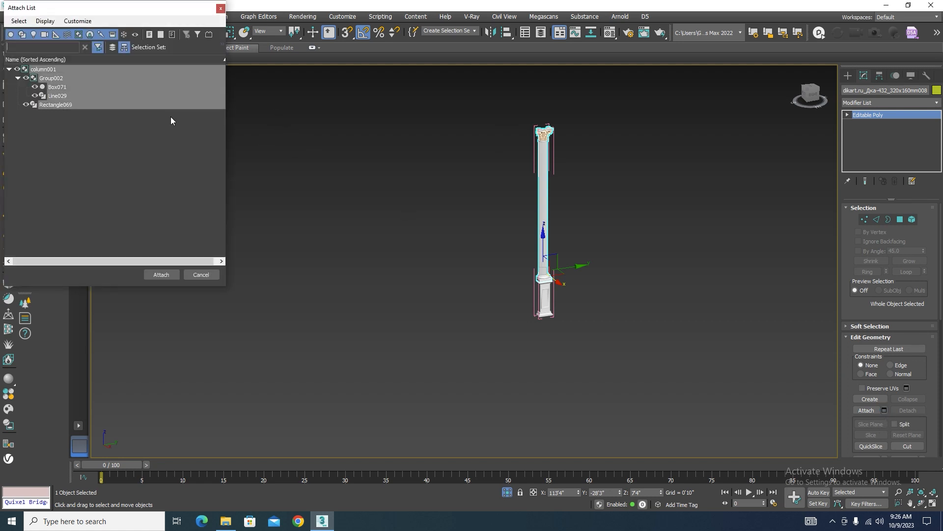
{"action": "left_click", "coordinate": [158, 275]}
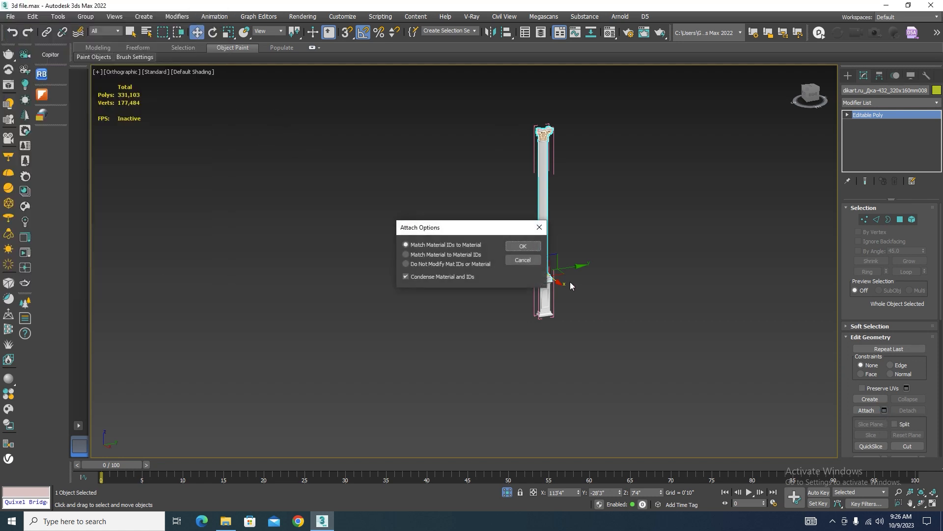
{"action": "left_click", "coordinate": [522, 246]}
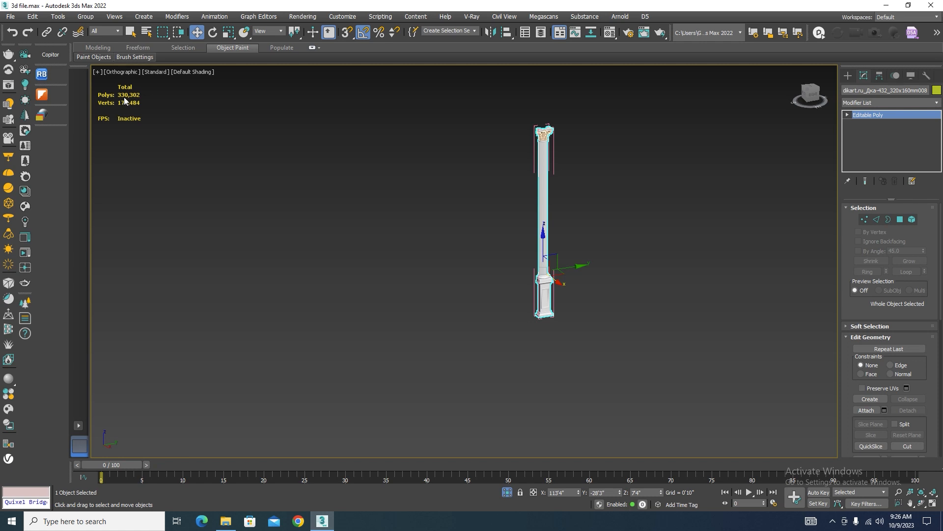
Start a V-Ray mesh export of the merged column with automatic proxy creation enabled
{"action": "middle_click_drag", "start_coordinate": [546, 205], "coordinate": [509, 254]}
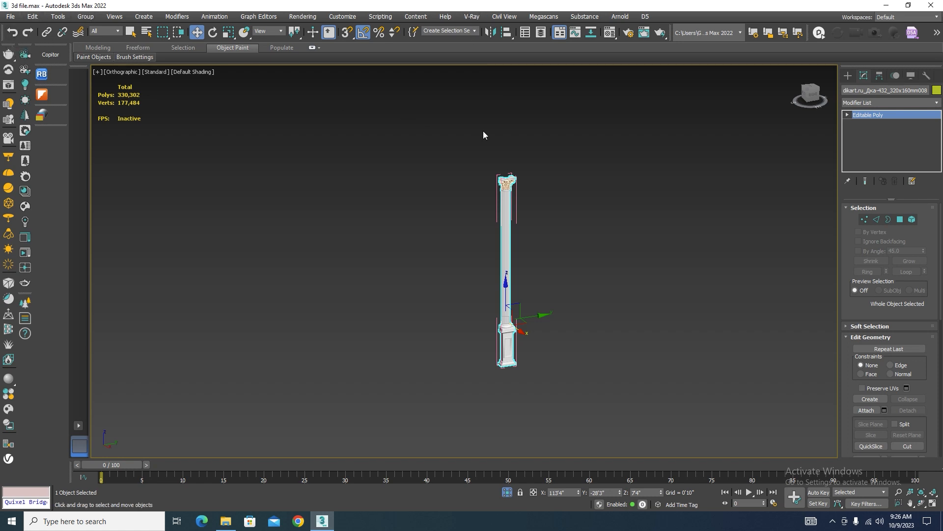
{"action": "left_click", "coordinate": [470, 18]}
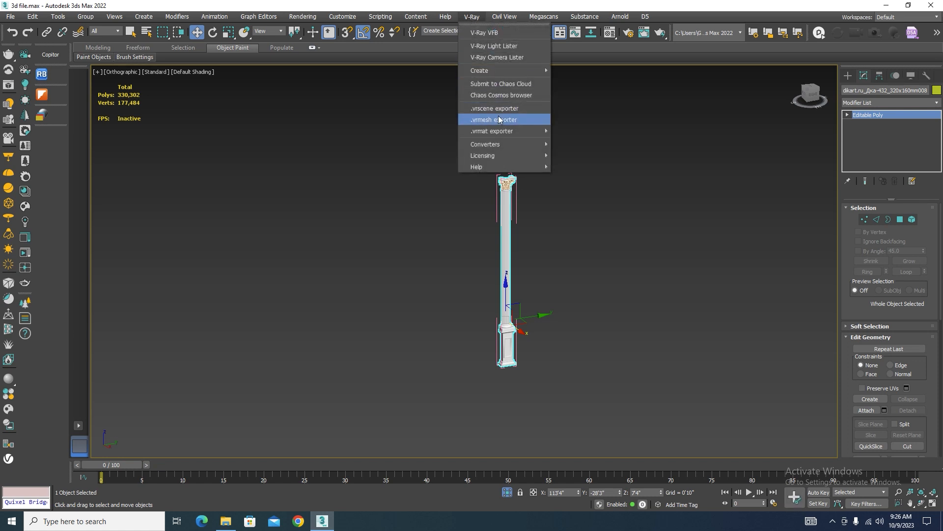
{"action": "mouse_move", "coordinate": [491, 129]}
{"action": "left_click", "coordinate": [485, 122]}
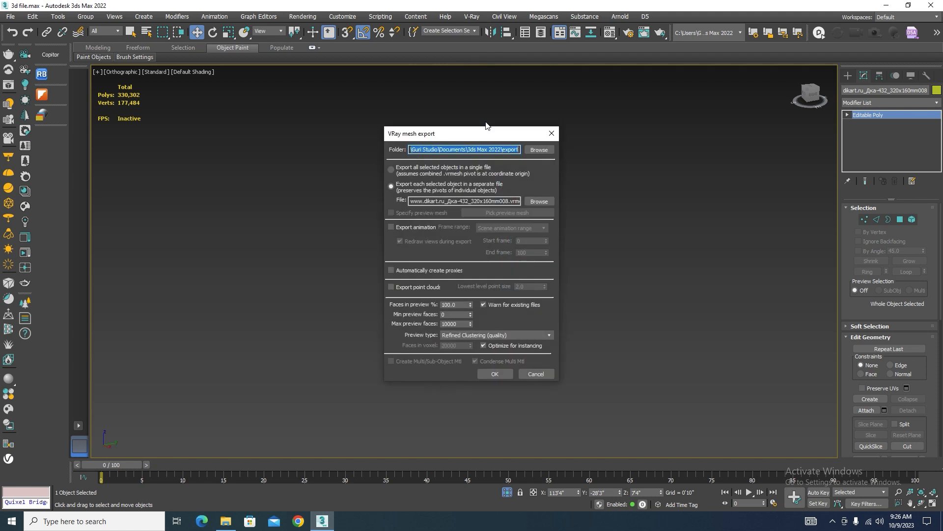
{"action": "left_click_drag", "start_coordinate": [486, 133], "coordinate": [352, 114]}
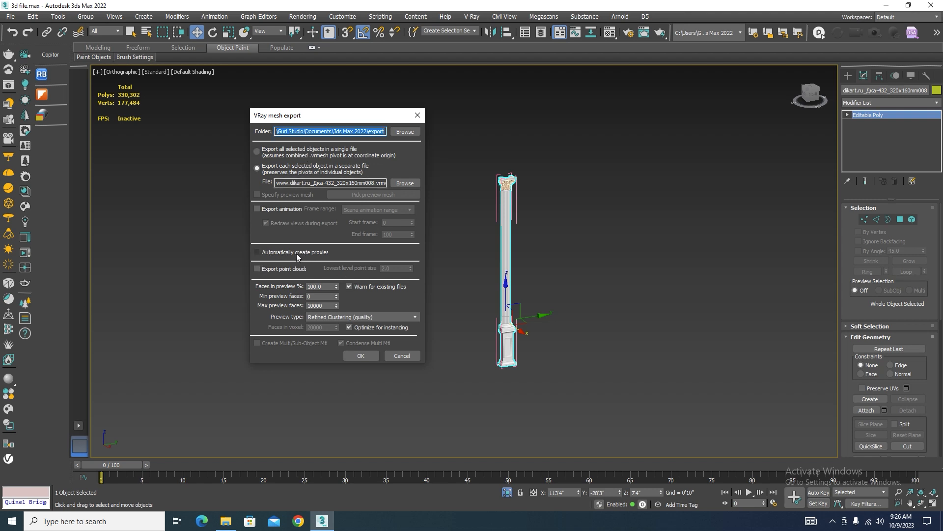
{"action": "left_click", "coordinate": [256, 252]}
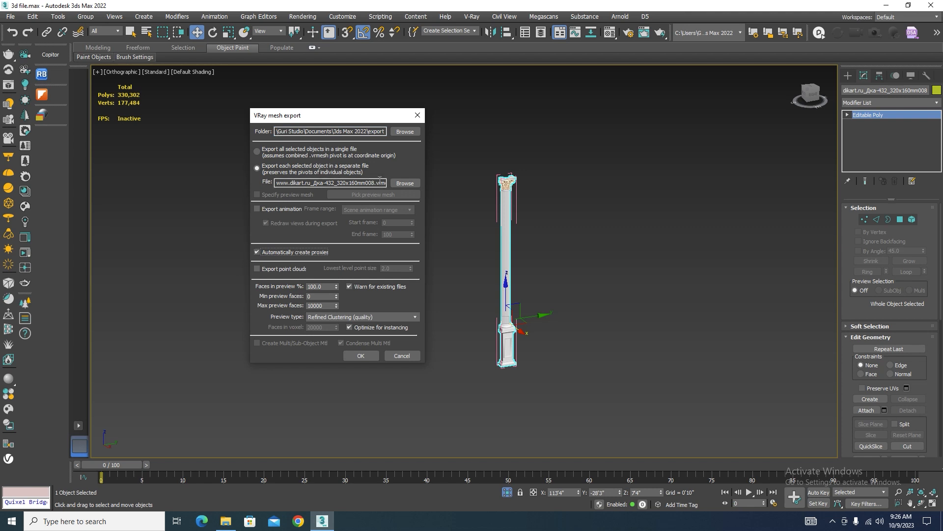
Enter column as the file name in the V-Ray mesh export settings
{"action": "left_click", "coordinate": [386, 183]}
{"action": "left_click", "coordinate": [276, 185]}
{"action": "left_click_drag", "start_coordinate": [277, 185], "coordinate": [389, 184]}
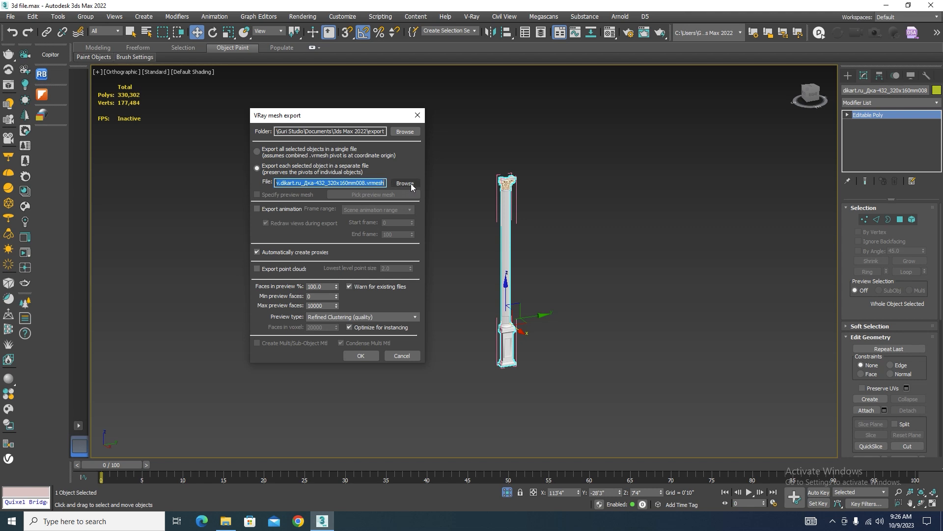
{"action": "key", "text": "BackSpace"}
{"action": "type", "text": "co"}
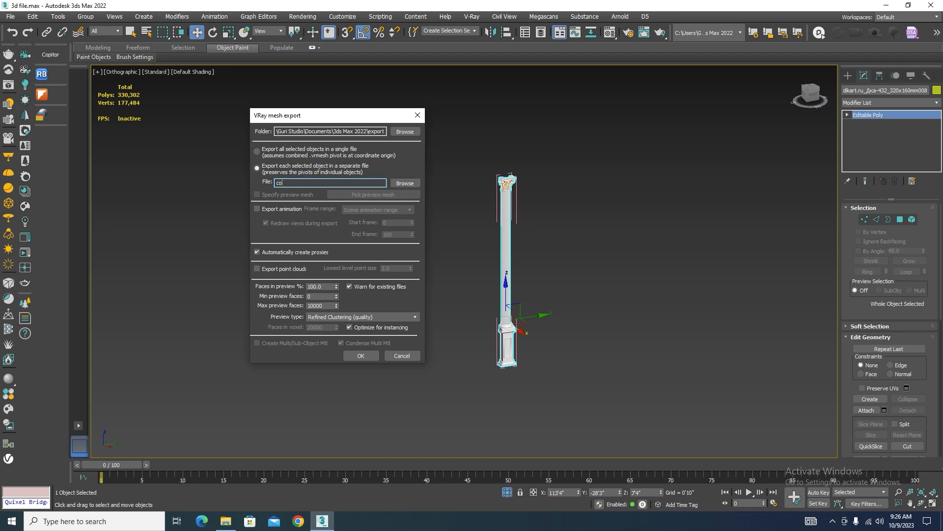
{"action": "type", "text": "lumn"}
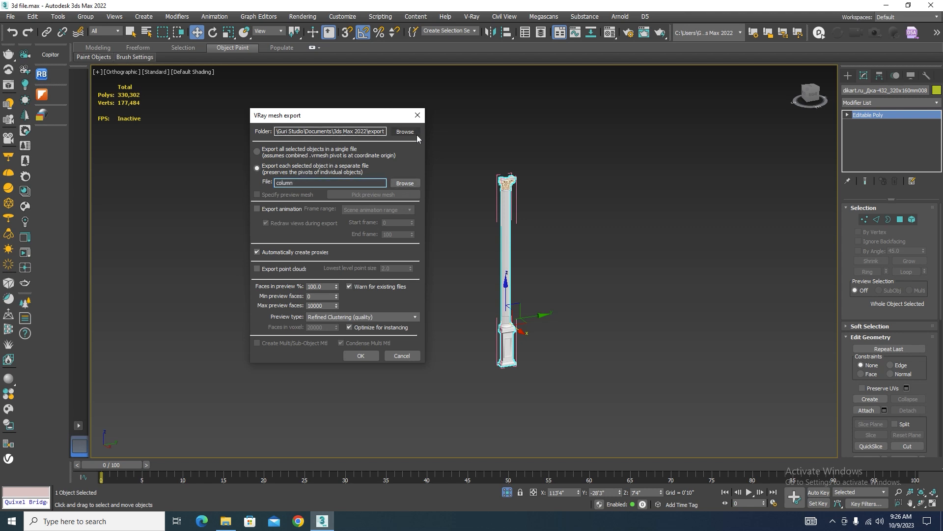
Browse for the mesh file's destination and create a folder named proxeis on the Desktop
{"action": "left_click", "coordinate": [405, 184]}
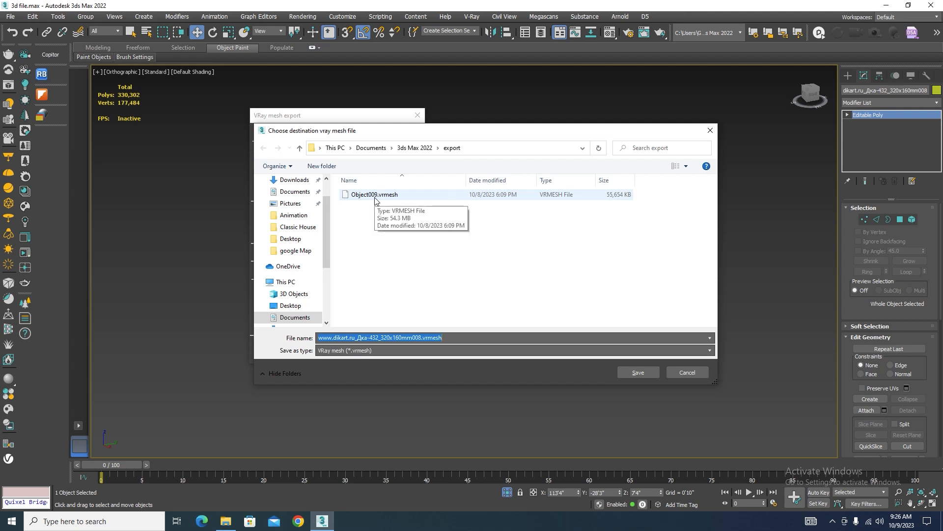
{"action": "scroll", "coordinate": [294, 206], "scroll_direction": "up", "scroll_amount": 2}
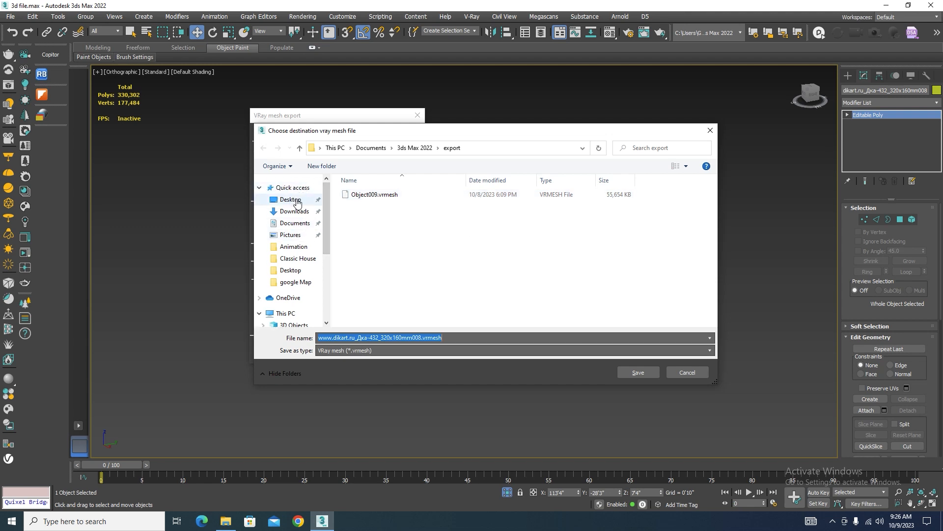
{"action": "left_click", "coordinate": [297, 202]}
{"action": "right_click", "coordinate": [504, 234]}
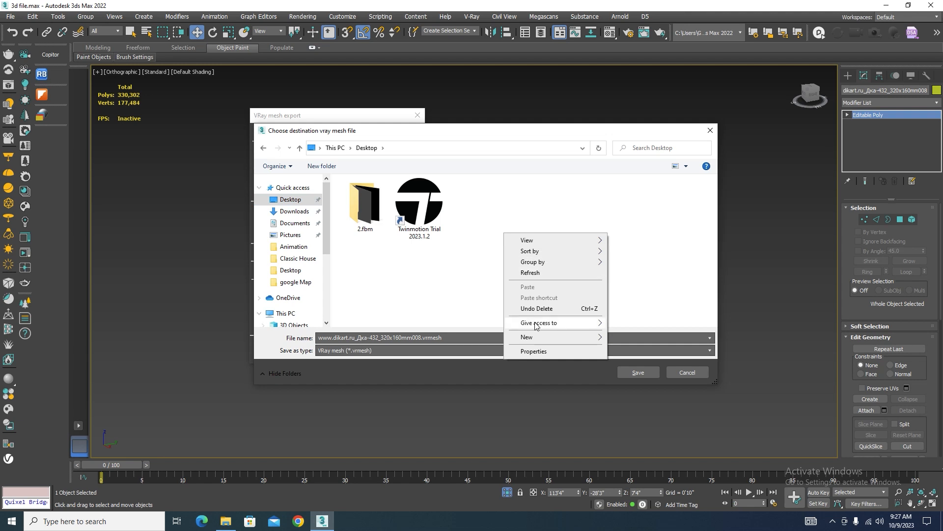
{"action": "mouse_move", "coordinate": [574, 339]}
{"action": "left_click", "coordinate": [636, 339]}
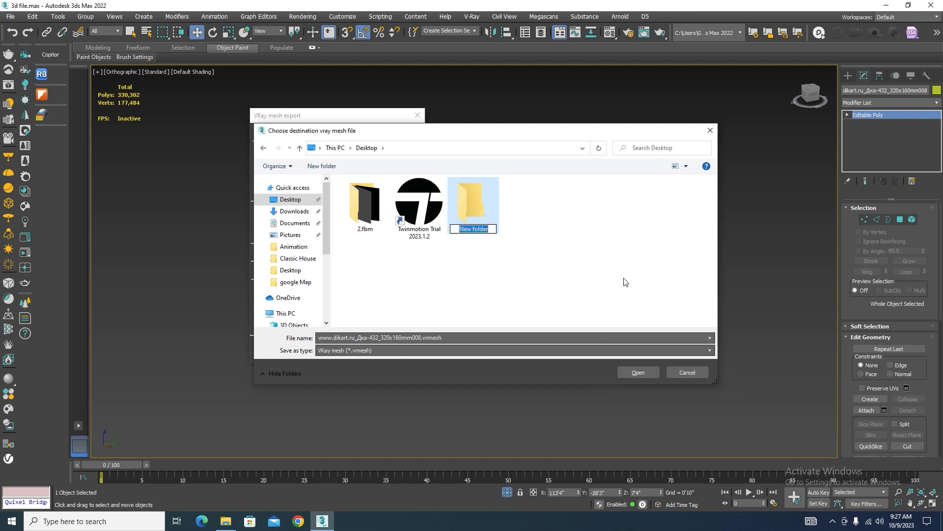
{"action": "type", "text": "p"}
{"action": "type", "text": "roxeuiers"}
{"action": "key", "text": "BackSpace"}
{"action": "key", "text": "BackSpace"}
{"action": "key", "text": "BackSpace"}
{"action": "key", "text": "BackSpace"}
{"action": "key", "text": "BackSpace"}
{"action": "key", "text": "BackSpace"}
{"action": "type", "text": "is"}
{"action": "left_click", "coordinate": [570, 293]}
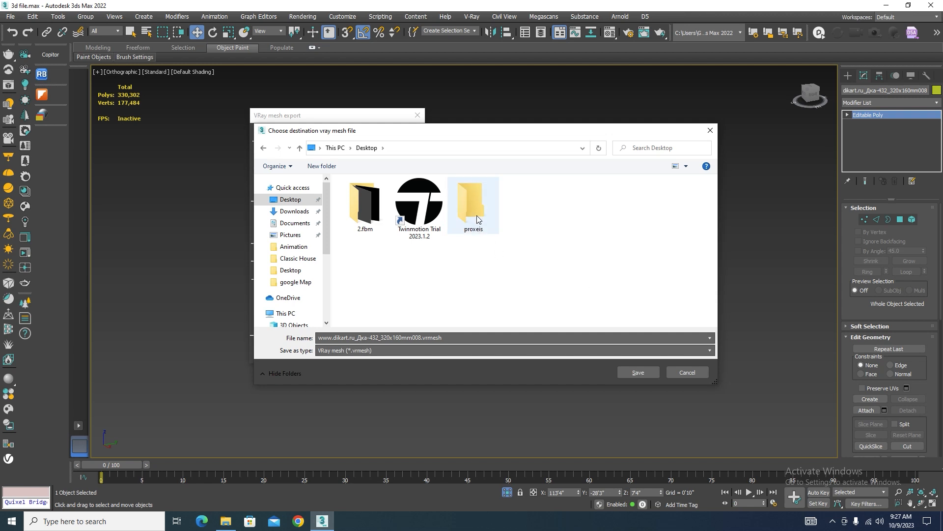
Choose the proxeis folder and name the exported V-Ray mesh file column
{"action": "double_click", "coordinate": [472, 228]}
{"action": "left_click", "coordinate": [328, 338]}
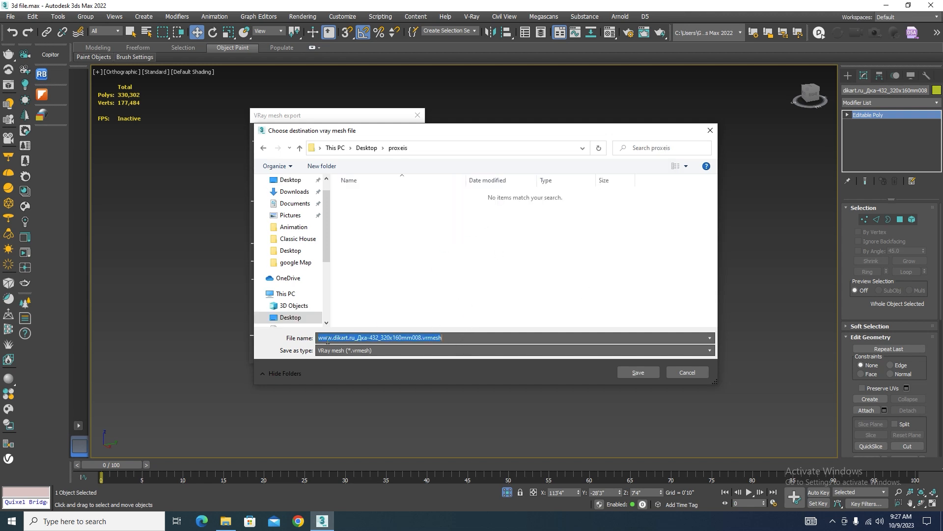
{"action": "key", "text": "BackSpace"}
{"action": "type", "text": "col"}
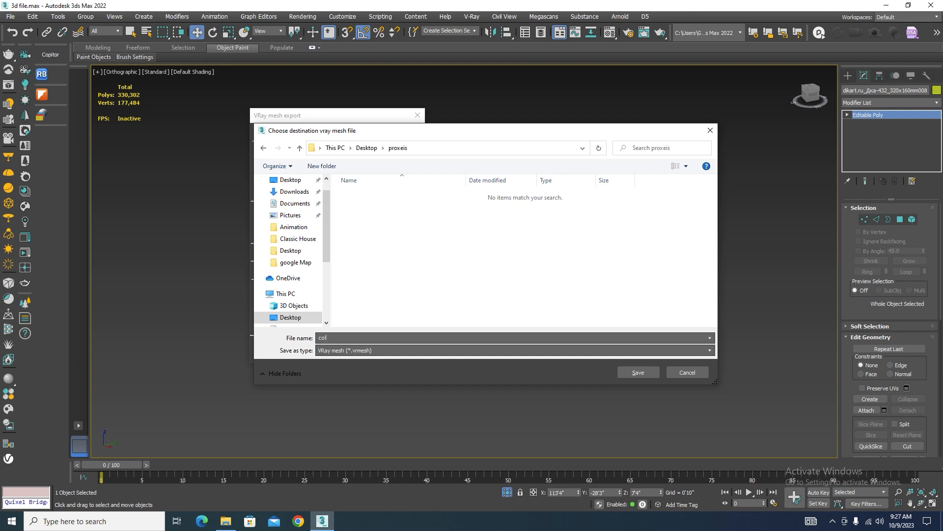
{"action": "type", "text": "umn"}
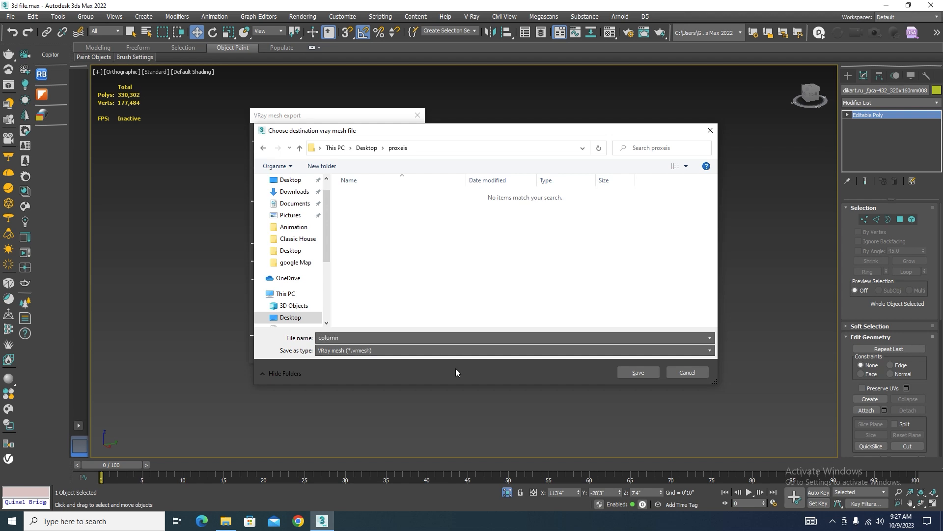
{"action": "left_click", "coordinate": [633, 373]}
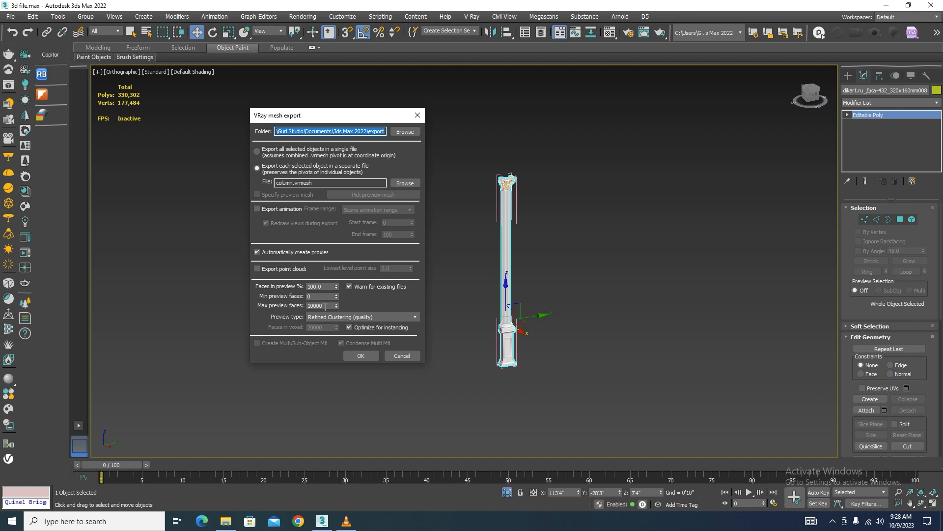
Set the maximum preview faces to 100000 and export the column as a V-Ray proxy
{"action": "left_click", "coordinate": [325, 307]}
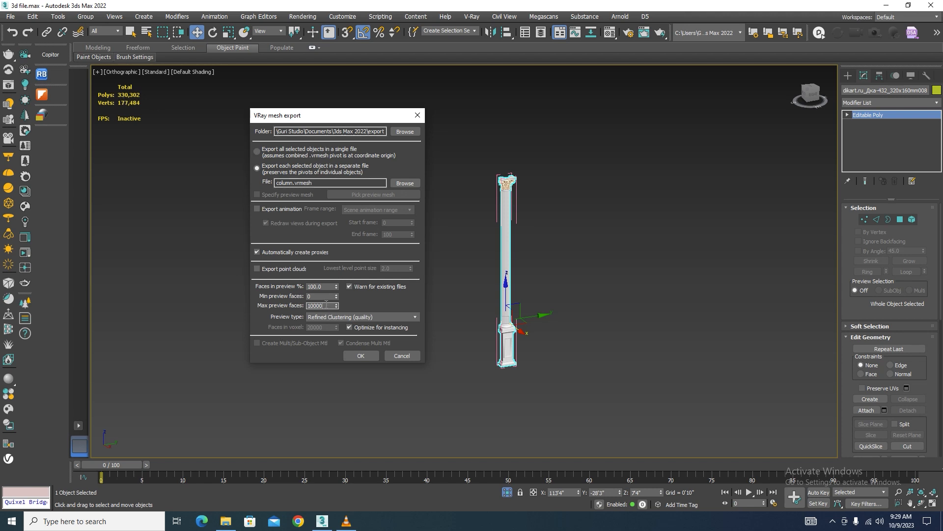
{"action": "type", "text": "0"}
{"action": "left_click", "coordinate": [358, 356]}
{"action": "left_click", "coordinate": [356, 360]}
{"action": "left_click", "coordinate": [369, 356]}
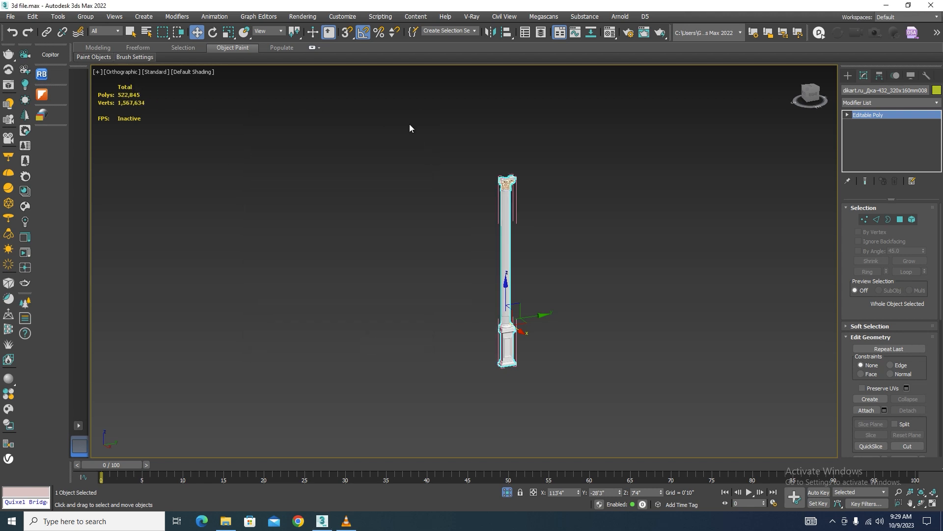
Examine the new column proxy as a whole and its carved capital up close
{"action": "left_click", "coordinate": [565, 290]}
{"action": "scroll", "coordinate": [508, 162], "scroll_direction": "up", "scroll_amount": 6}
{"action": "left_click", "coordinate": [507, 163]}
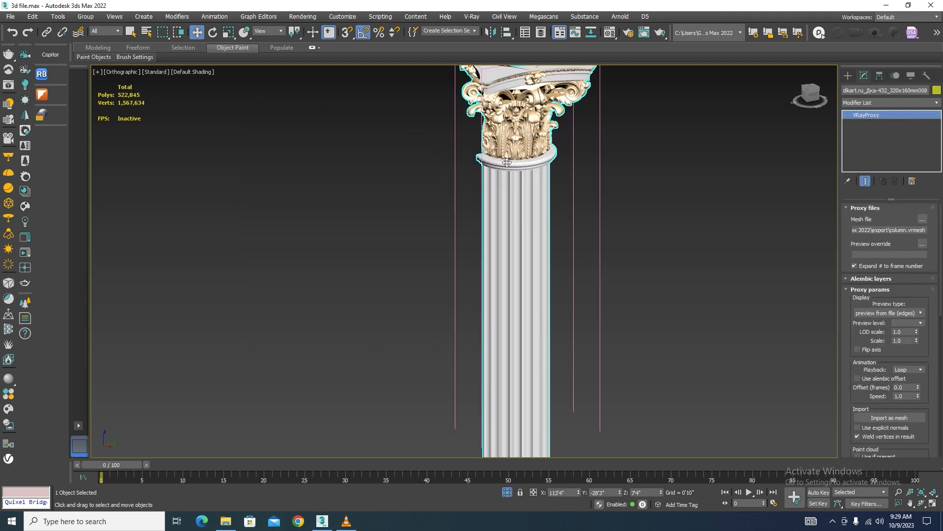
{"action": "scroll", "coordinate": [527, 89], "scroll_direction": "down", "scroll_amount": 8}
{"action": "left_click", "coordinate": [644, 228]}
{"action": "scroll", "coordinate": [516, 78], "scroll_direction": "up", "scroll_amount": 12}
{"action": "scroll", "coordinate": [576, 158], "scroll_direction": "up", "scroll_amount": 2}
{"action": "left_click", "coordinate": [637, 219]}
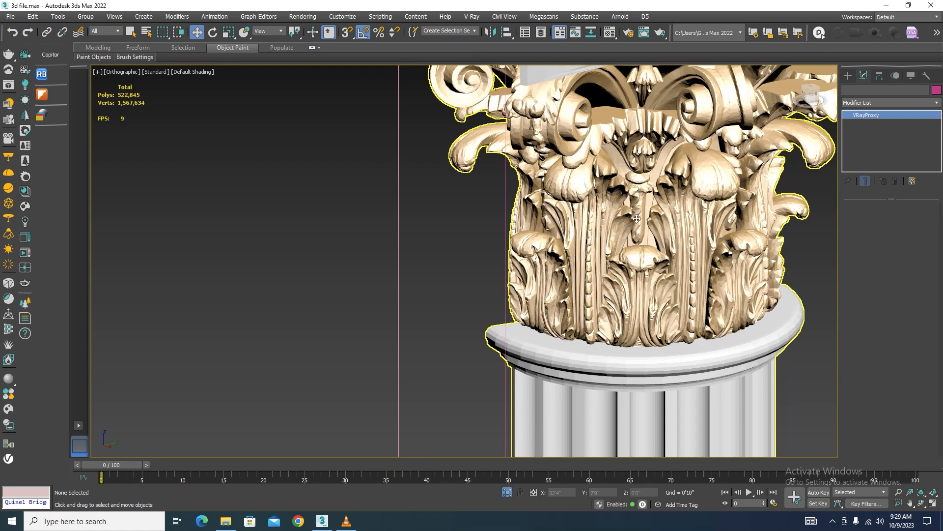
End the isolation of the column and view it in place on the whole building
{"action": "key", "text": "alt+q"}
{"action": "left_click", "coordinate": [541, 226]}
{"action": "scroll", "coordinate": [148, 123], "scroll_direction": "up", "scroll_amount": 8}
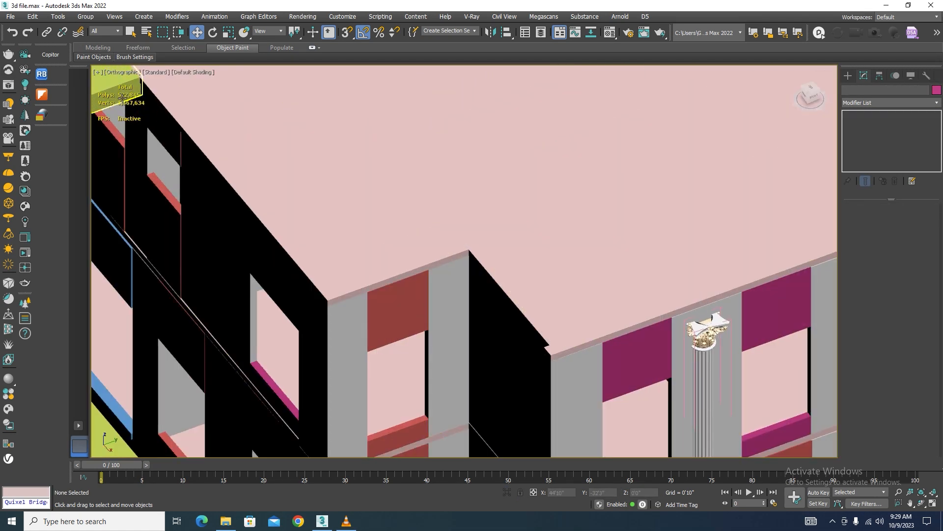
{"action": "scroll", "coordinate": [286, 108], "scroll_direction": "down", "scroll_amount": 6}
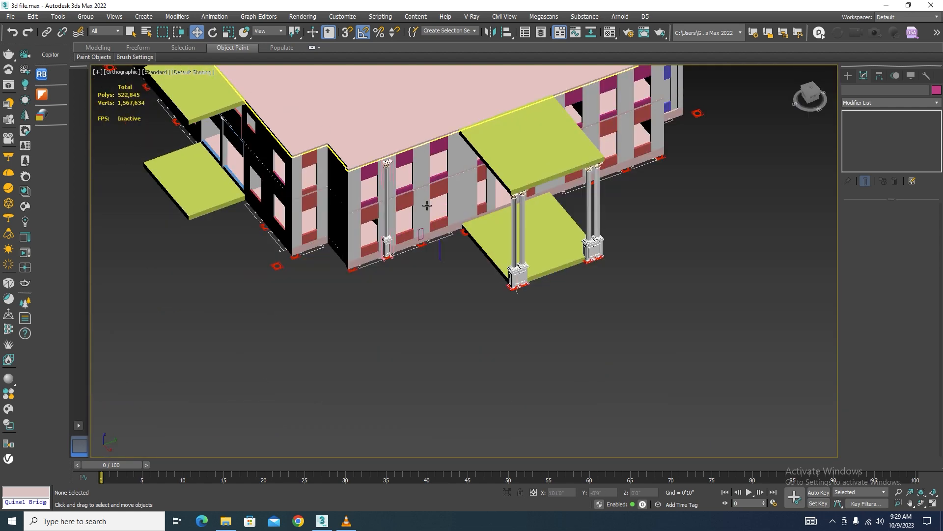
Isolate the single proxy column standing against the facade, check its polygon count, and select the proxy
{"action": "scroll", "coordinate": [388, 192], "scroll_direction": "up", "scroll_amount": 5}
{"action": "left_click", "coordinate": [387, 192]}
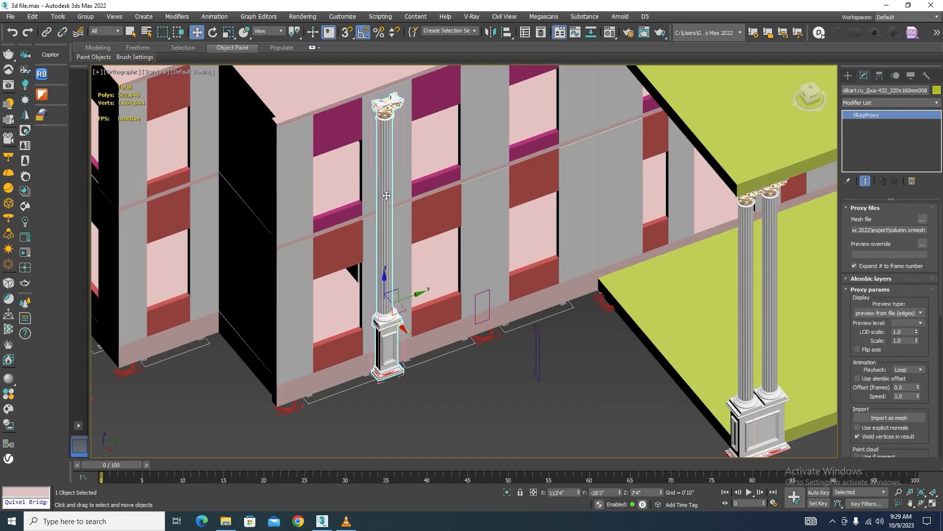
{"action": "left_click", "coordinate": [507, 492]}
{"action": "left_click", "coordinate": [381, 274]}
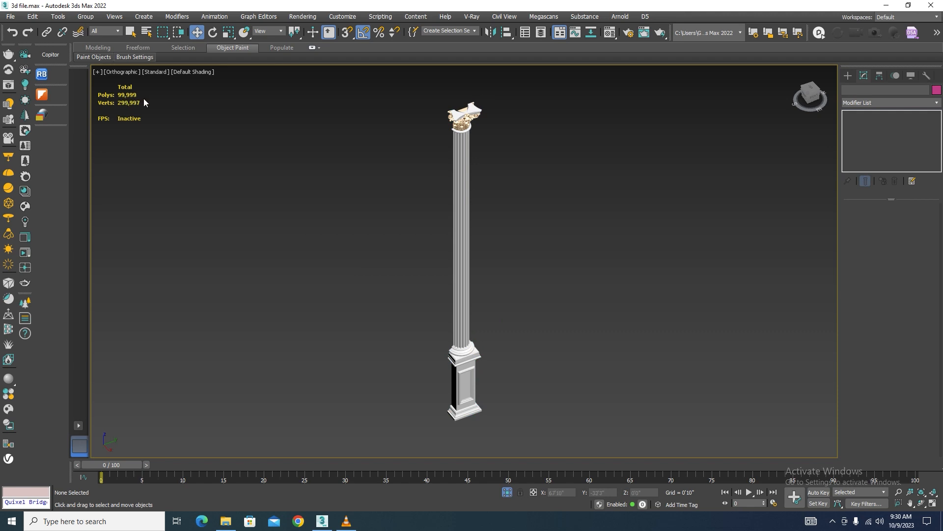
{"action": "left_click", "coordinate": [462, 181]}
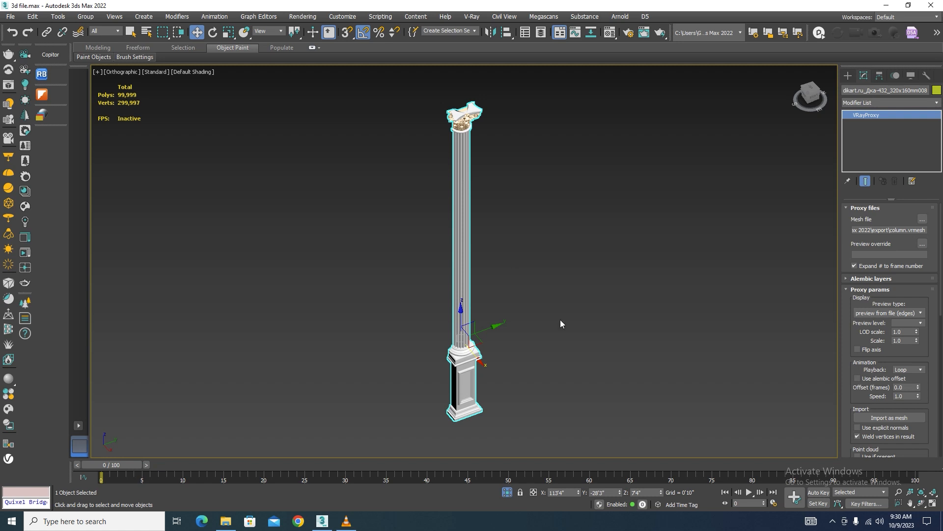
End the isolation of the proxy column, clear the selection and view the whole building with its columns
{"action": "left_click", "coordinate": [507, 492]}
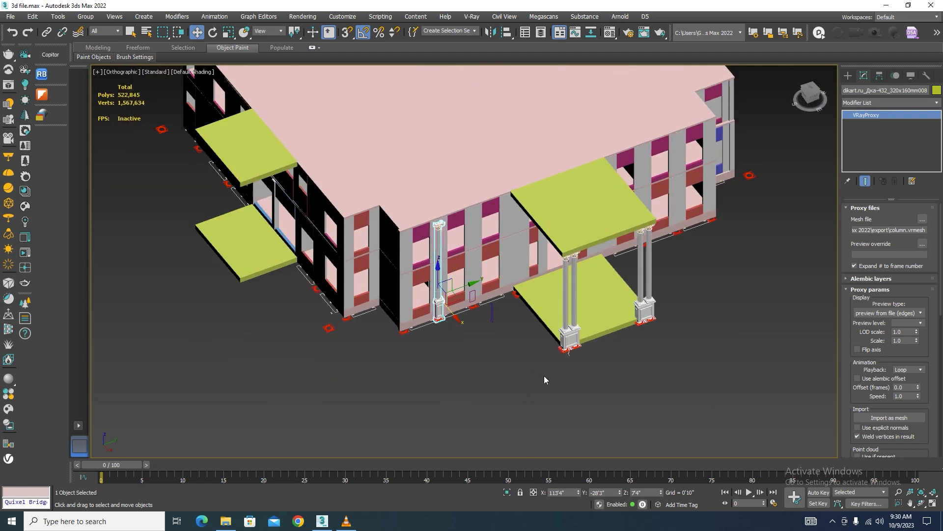
{"action": "scroll", "coordinate": [427, 246], "scroll_direction": "up", "scroll_amount": 3}
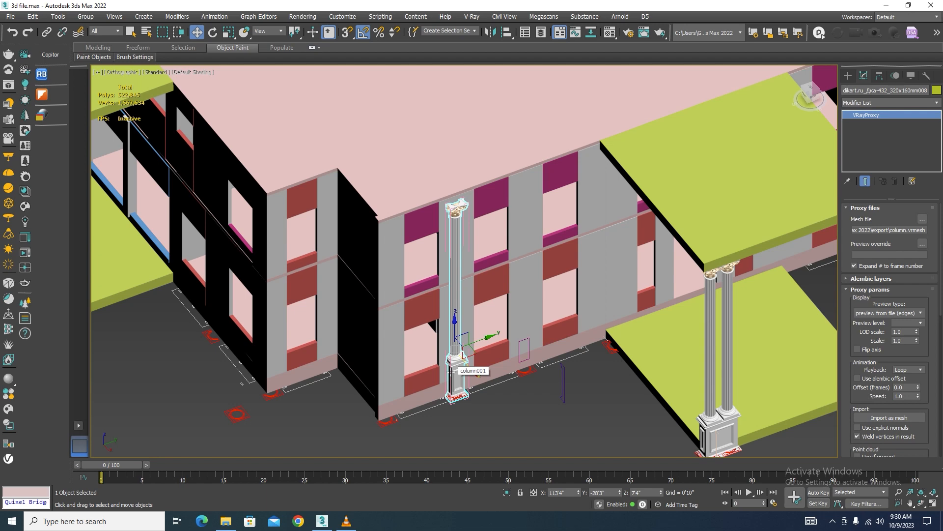
{"action": "scroll", "coordinate": [449, 372], "scroll_direction": "down", "scroll_amount": 8}
{"action": "left_click", "coordinate": [508, 378]}
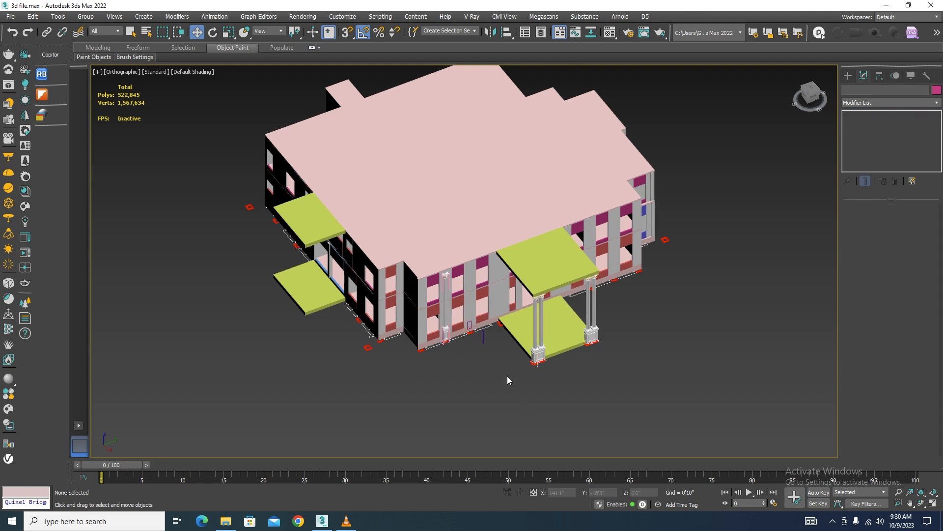
{"action": "left_click", "coordinate": [507, 377]}
{"action": "middle_click_drag", "start_coordinate": [502, 368], "coordinate": [485, 397]}
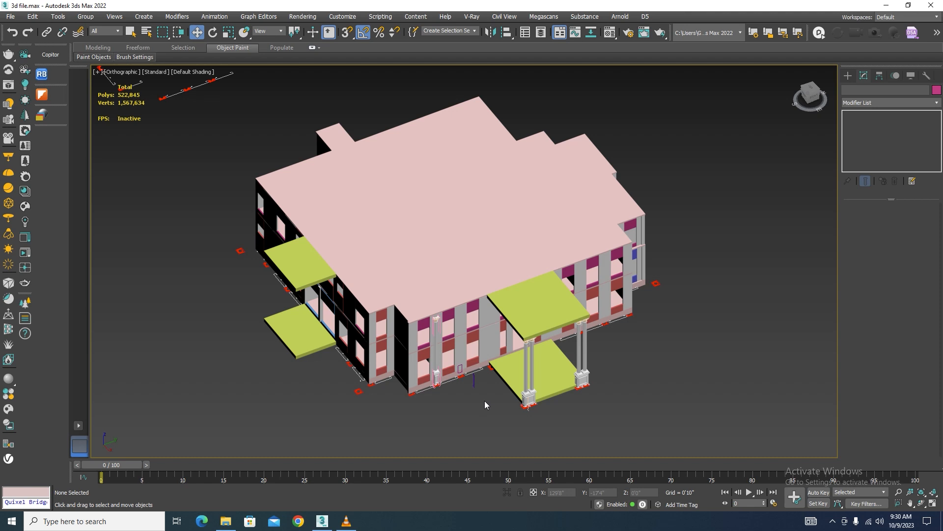
Inspect the two paired-column proxies at the entrance porch in turn and locate the .vrmesh exporter command
{"action": "scroll", "coordinate": [543, 386], "scroll_direction": "up", "scroll_amount": 8}
{"action": "left_click", "coordinate": [501, 410]}
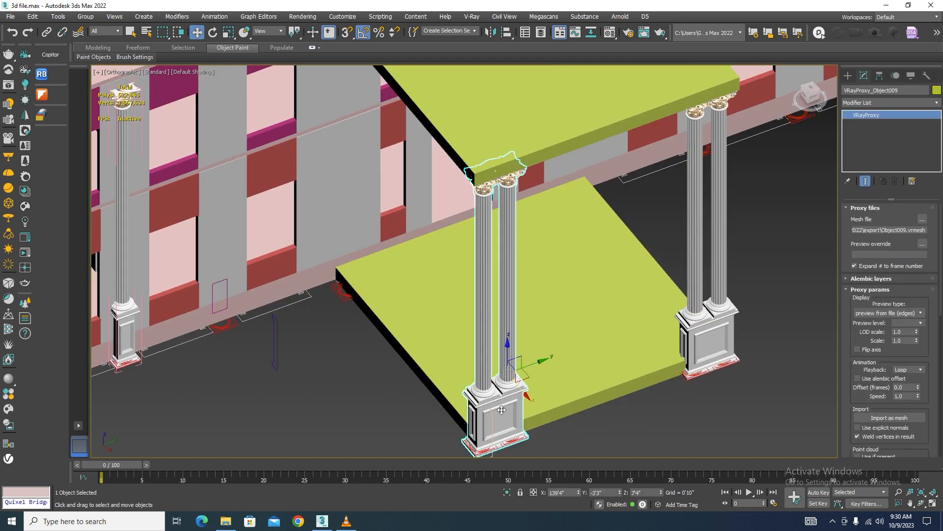
{"action": "left_click", "coordinate": [684, 307]}
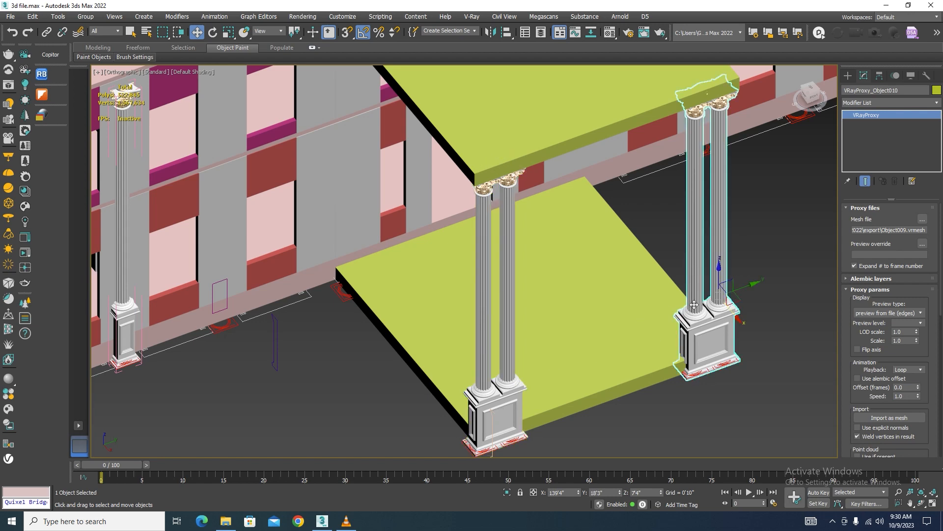
{"action": "scroll", "coordinate": [538, 291], "scroll_direction": "down", "scroll_amount": 3}
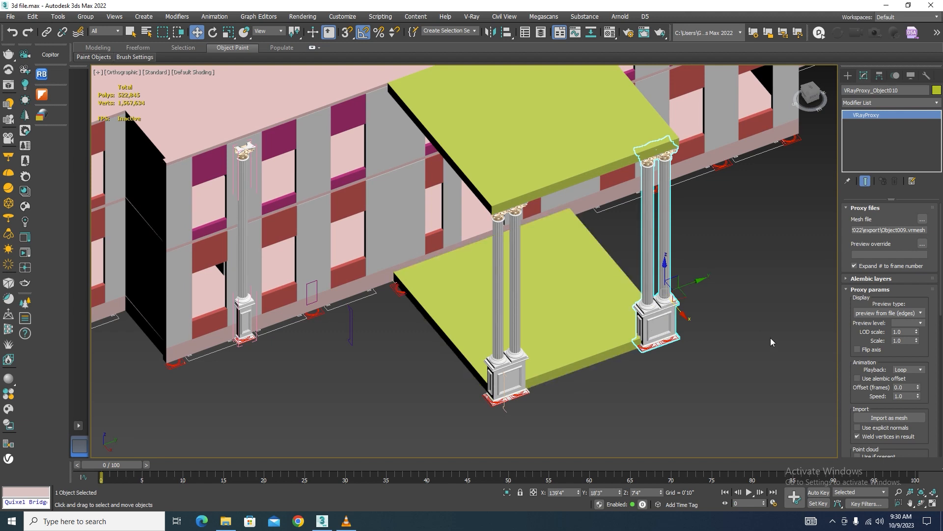
{"action": "scroll", "coordinate": [637, 301], "scroll_direction": "down", "scroll_amount": 3}
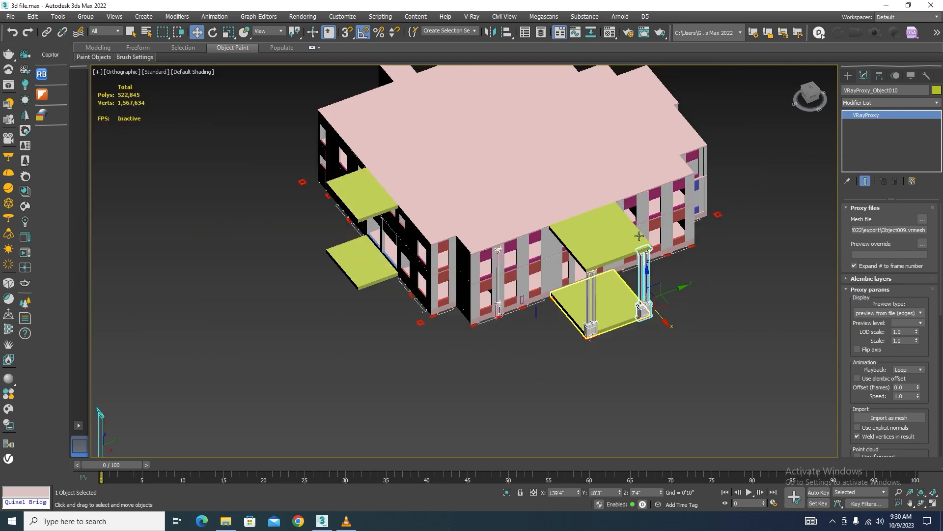
{"action": "left_click", "coordinate": [680, 315]}
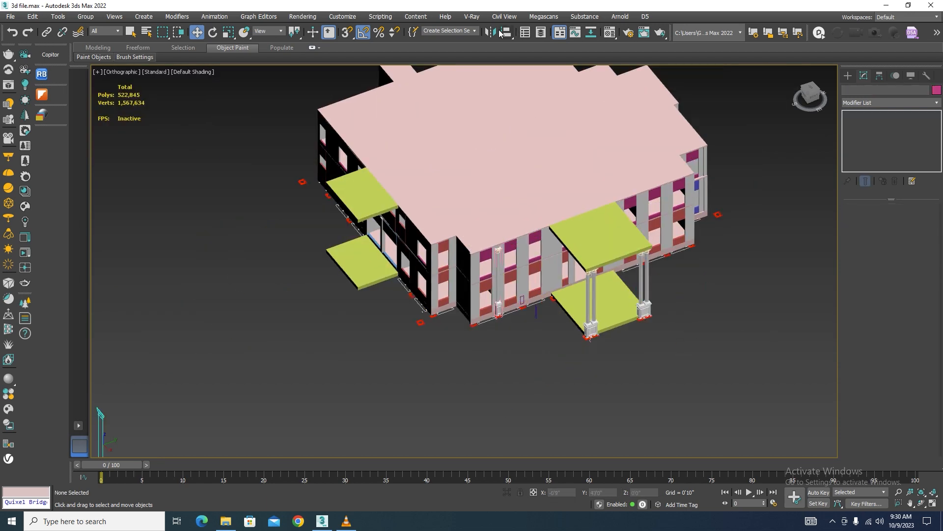
{"action": "left_click", "coordinate": [471, 17]}
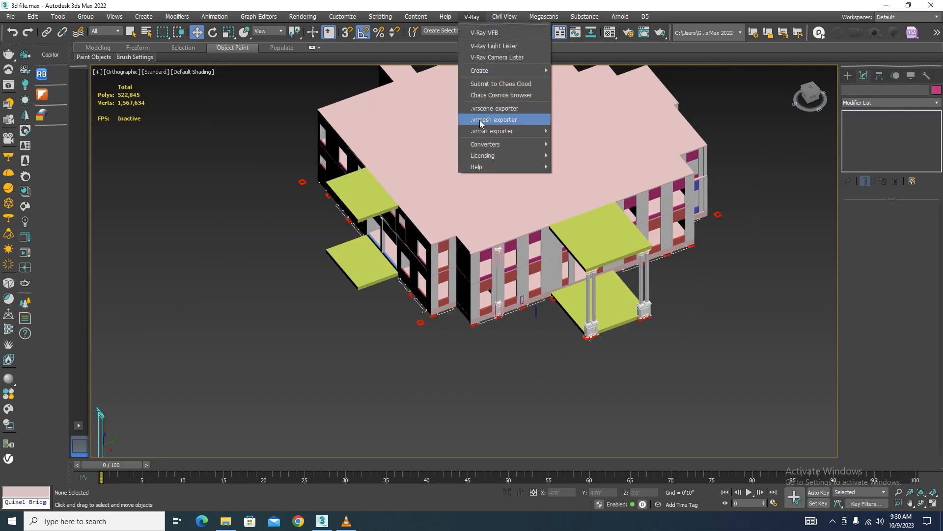
{"action": "left_click", "coordinate": [703, 304]}
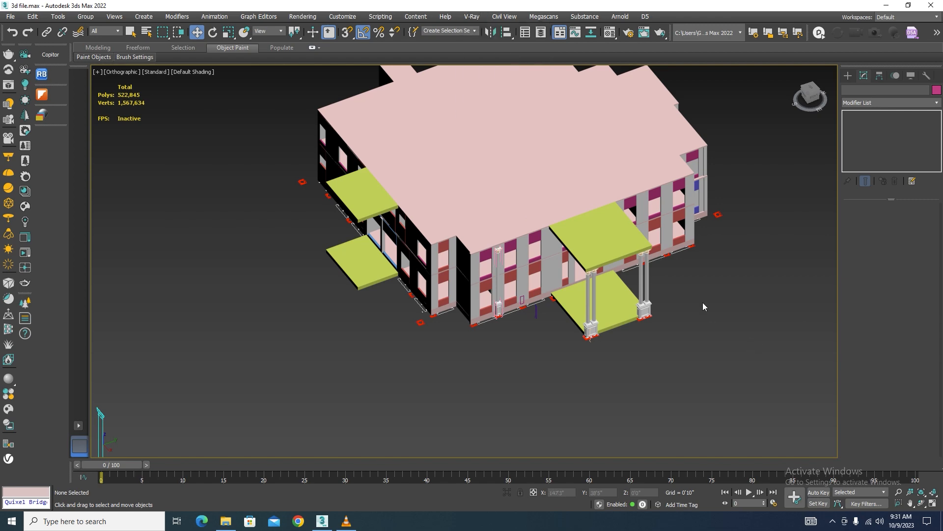
Clone the single proxy column on the facade along the Y axis as one independent copy
{"action": "left_click", "coordinate": [498, 290]}
{"action": "scroll", "coordinate": [506, 299], "scroll_direction": "up", "scroll_amount": 5}
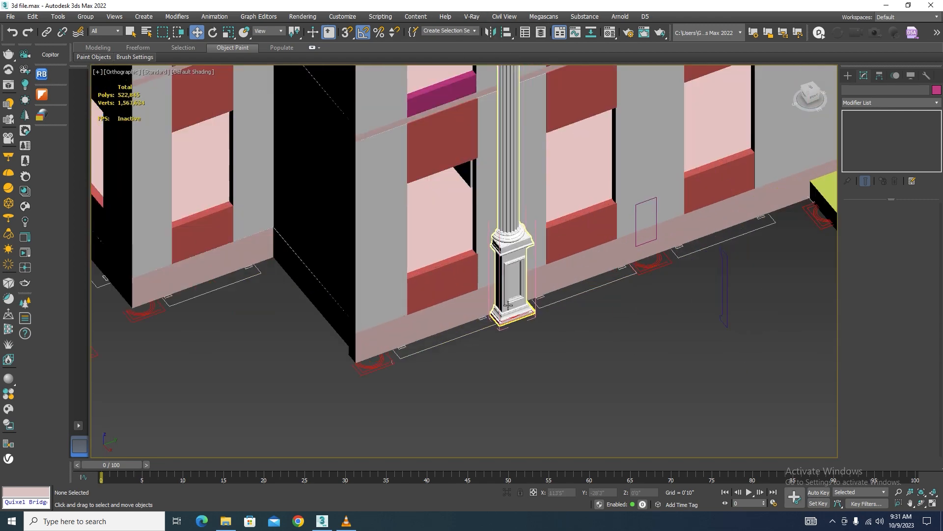
{"action": "scroll", "coordinate": [509, 298], "scroll_direction": "down", "scroll_amount": 8}
{"action": "scroll", "coordinate": [461, 313], "scroll_direction": "up", "scroll_amount": 7}
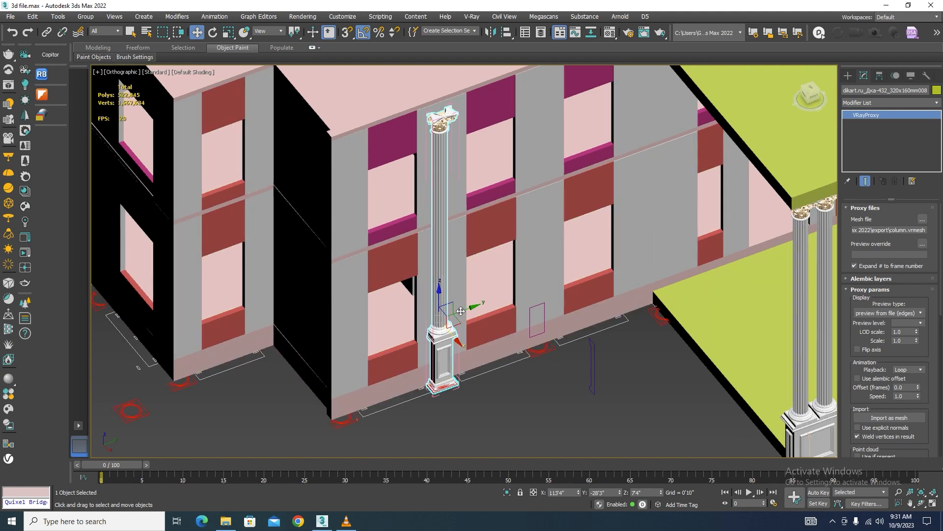
{"action": "left_click_drag", "start_coordinate": [461, 314], "coordinate": [517, 291], "text": "shift"}
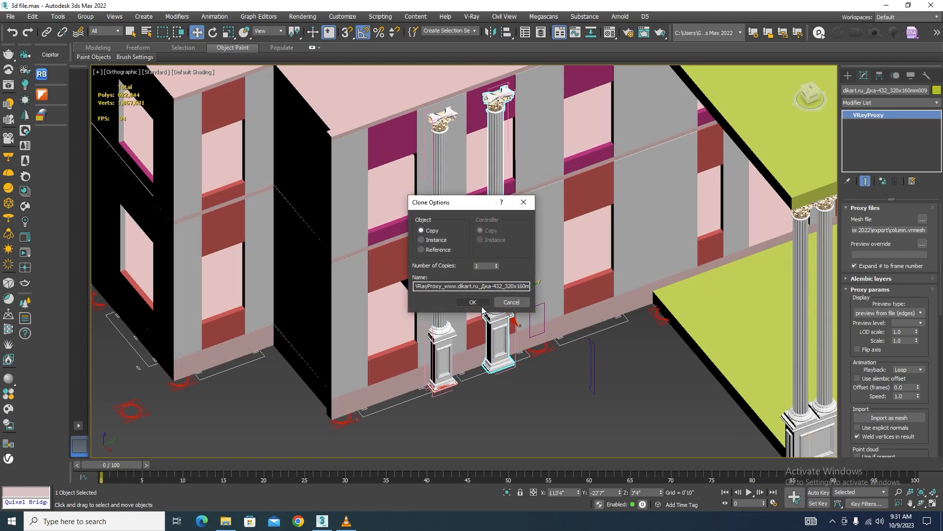
{"action": "left_click", "coordinate": [479, 301]}
Move the copied column into place at the neighbouring facade pier by snapping its base corner to the outline's vertex in wireframe
{"action": "key", "text": "F3"}
{"action": "scroll", "coordinate": [481, 334], "scroll_direction": "up", "scroll_amount": 5}
{"action": "scroll", "coordinate": [409, 330], "scroll_direction": "down", "scroll_amount": 2}
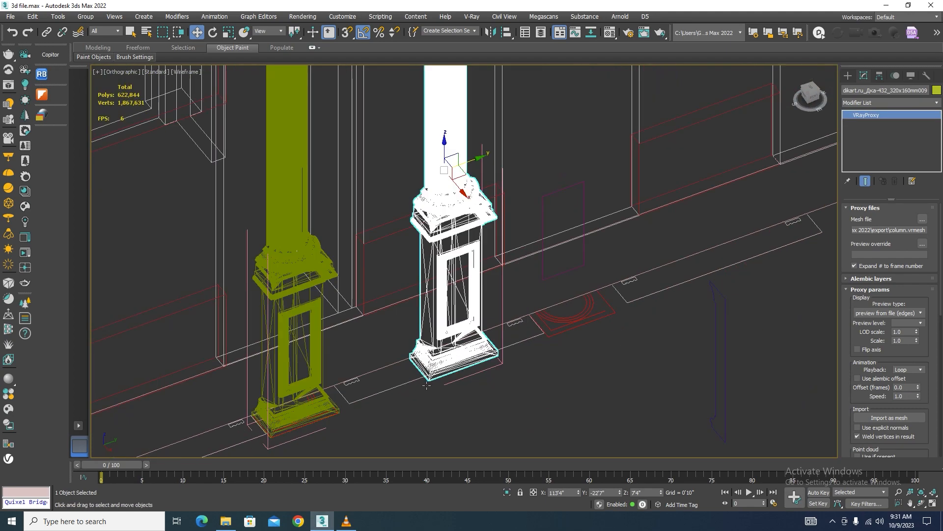
{"action": "scroll", "coordinate": [409, 330], "scroll_direction": "up", "scroll_amount": 2}
{"action": "key", "text": "s"}
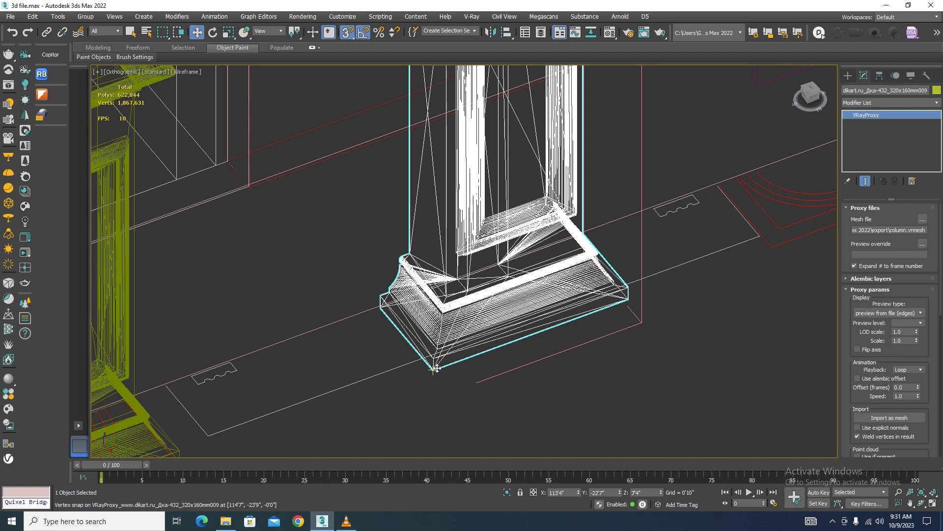
{"action": "mouse_move", "coordinate": [433, 369]}
{"action": "left_mouse_down"}
{"action": "mouse_move", "coordinate": [582, 299]}
{"action": "mouse_move", "coordinate": [771, 247]}
{"action": "left_mouse_up"}
{"action": "scroll", "coordinate": [580, 342], "scroll_direction": "down", "scroll_amount": 5}
{"action": "key", "text": "F3"}
{"action": "scroll", "coordinate": [569, 328], "scroll_direction": "down", "scroll_amount": 7}
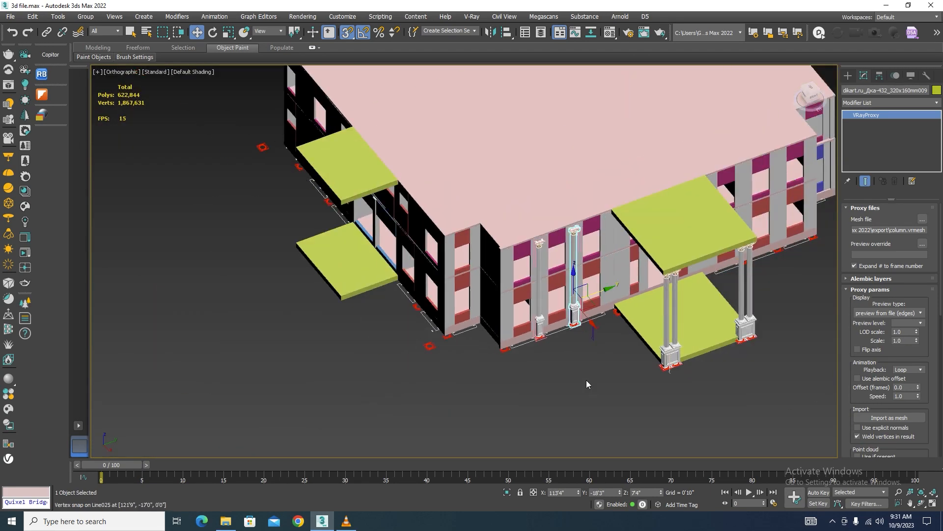
Isolate the copied proxy column and show its edged faces to examine the mesh density of the capital
{"action": "left_click", "coordinate": [587, 384]}
{"action": "scroll", "coordinate": [570, 285], "scroll_direction": "up", "scroll_amount": 6}
{"action": "left_click", "coordinate": [570, 286]}
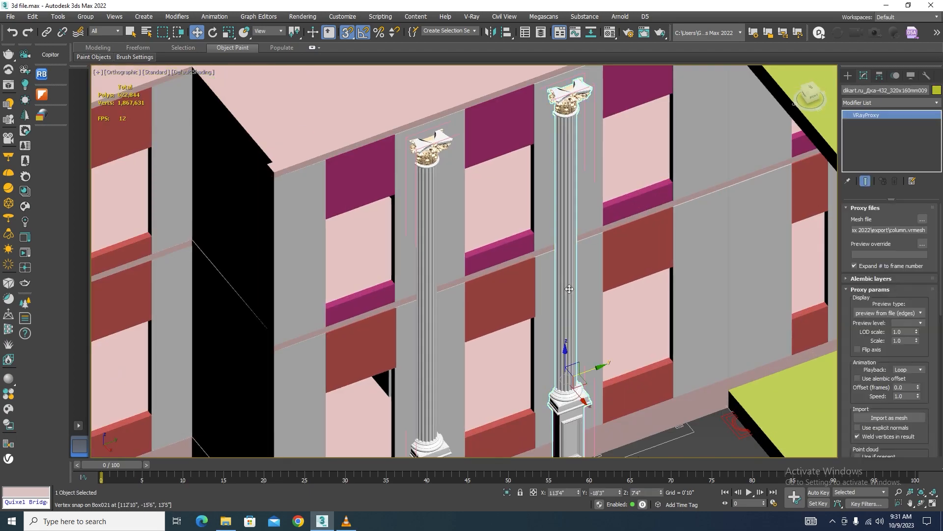
{"action": "left_click", "coordinate": [508, 492]}
{"action": "key", "text": "F4"}
{"action": "scroll", "coordinate": [449, 90], "scroll_direction": "up", "scroll_amount": 10}
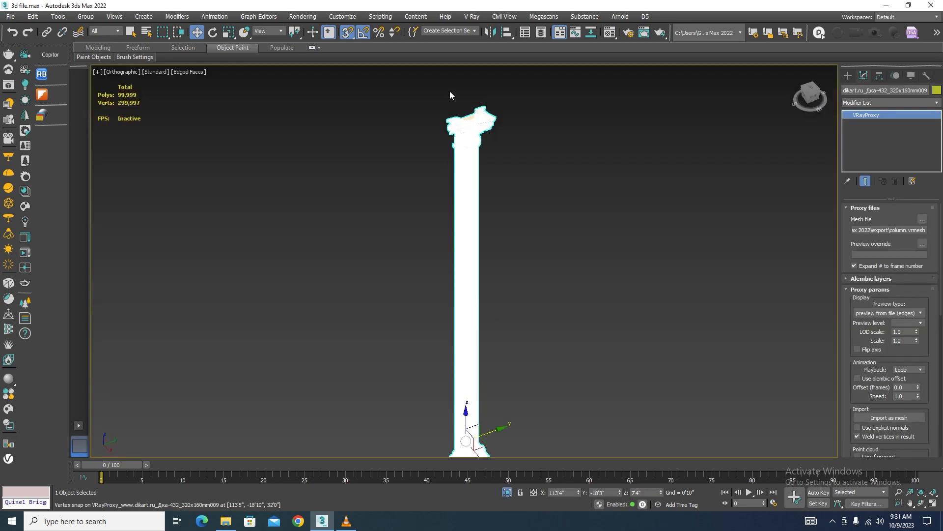
{"action": "scroll", "coordinate": [499, 279], "scroll_direction": "down", "scroll_amount": 10}
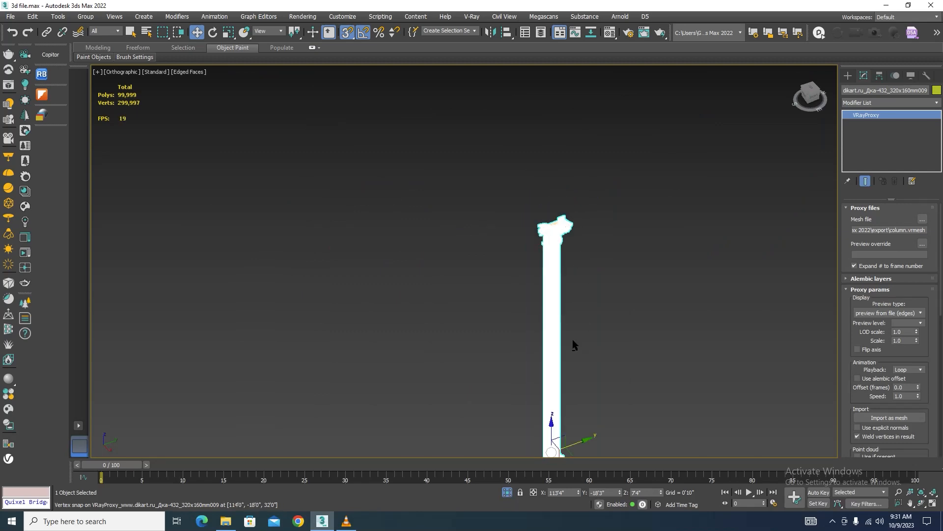
{"action": "left_click", "coordinate": [654, 291]}
{"action": "scroll", "coordinate": [561, 224], "scroll_direction": "up", "scroll_amount": 10}
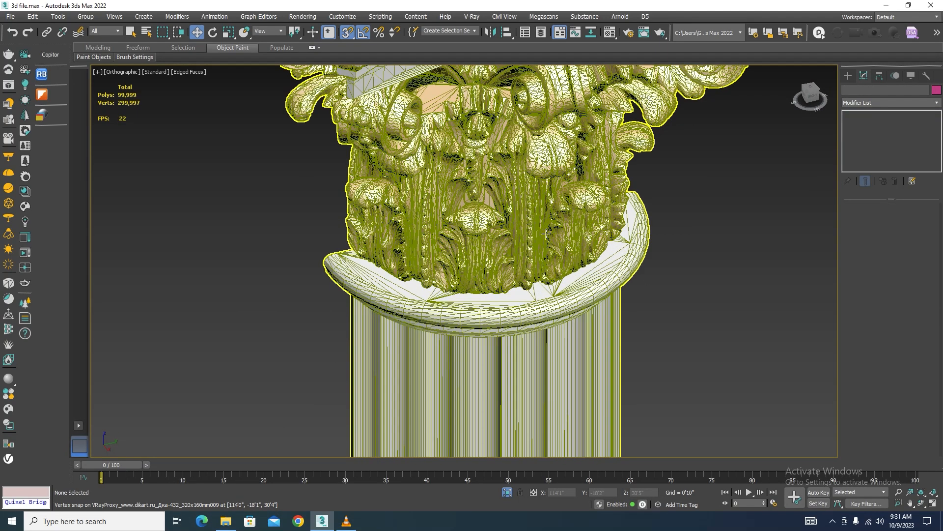
Convert the copied column proxy to an editable mesh
{"action": "left_click", "coordinate": [547, 233]}
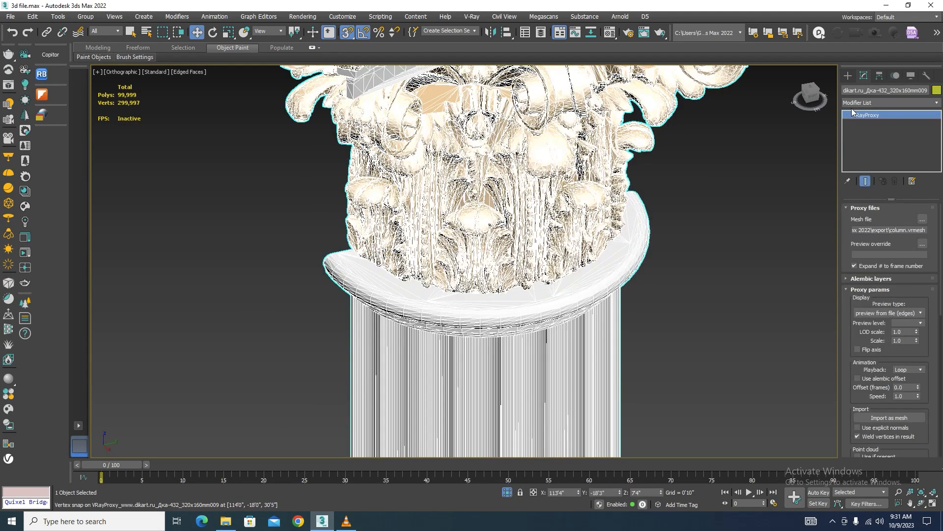
{"action": "right_click", "coordinate": [663, 164]}
{"action": "mouse_move", "coordinate": [696, 265]}
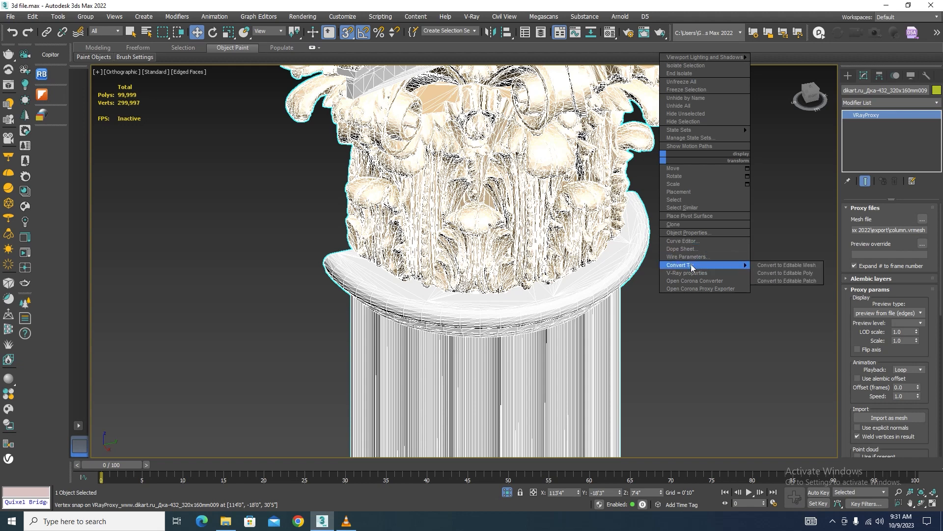
{"action": "left_click", "coordinate": [806, 265]}
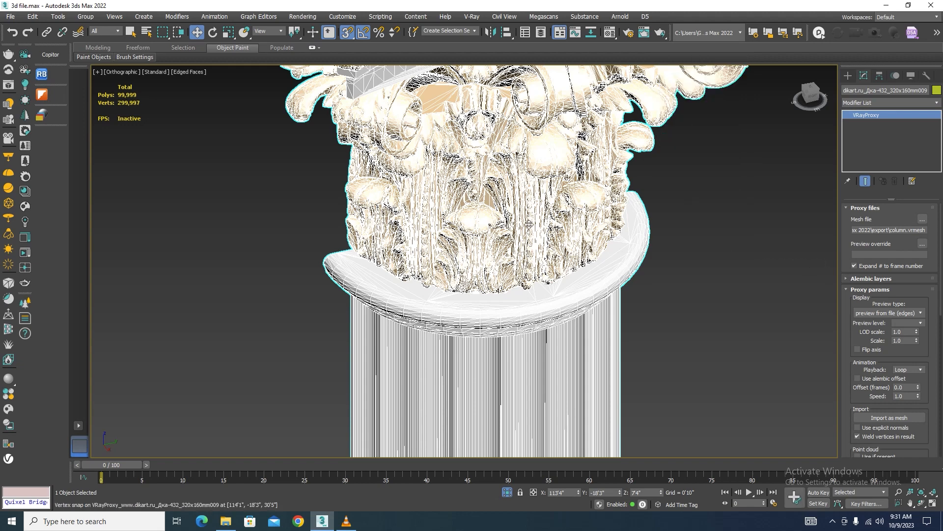
{"action": "right_click", "coordinate": [575, 219]}
{"action": "mouse_move", "coordinate": [615, 323]}
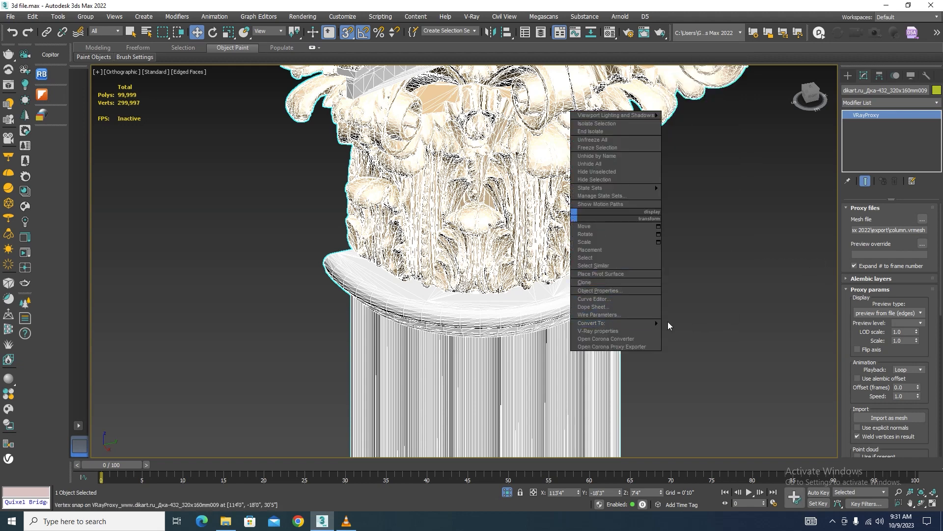
{"action": "left_click", "coordinate": [701, 325]}
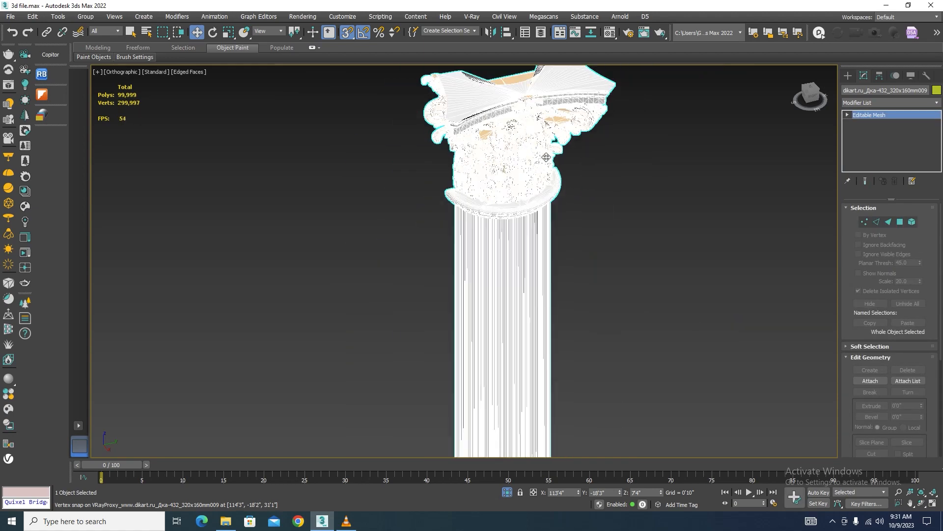
Switch the editable mesh to element selection and try to select the carved parts of the capital
{"action": "scroll", "coordinate": [595, 247], "scroll_direction": "up", "scroll_amount": 5}
{"action": "scroll", "coordinate": [745, 210], "scroll_direction": "down", "scroll_amount": 3}
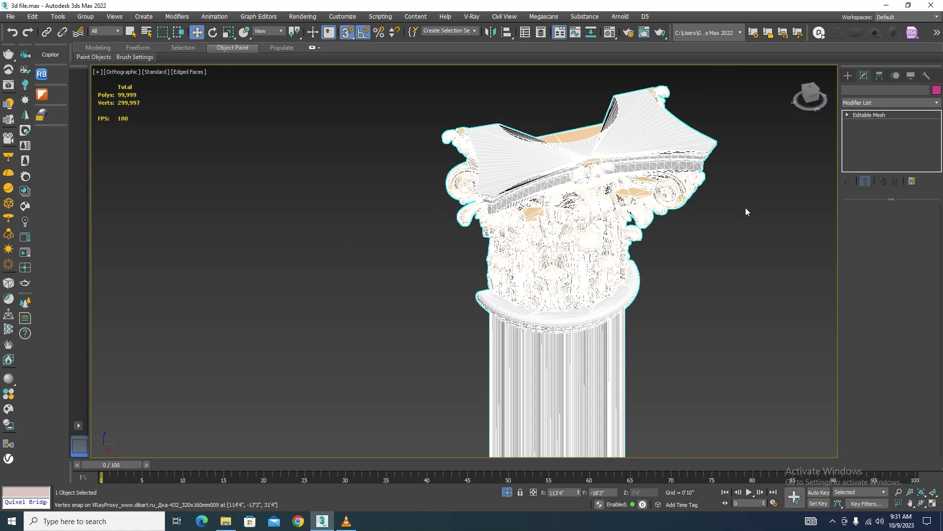
{"action": "left_click", "coordinate": [912, 222]}
{"action": "left_click", "coordinate": [560, 231]}
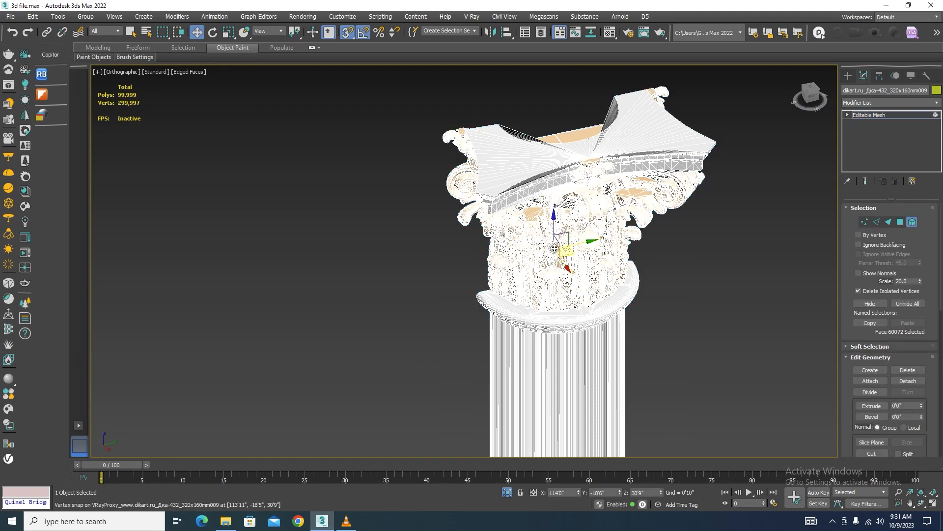
{"action": "scroll", "coordinate": [570, 215], "scroll_direction": "down", "scroll_amount": 3}
{"action": "scroll", "coordinate": [570, 215], "scroll_direction": "up", "scroll_amount": 5}
{"action": "scroll", "coordinate": [440, 189], "scroll_direction": "down", "scroll_amount": 2}
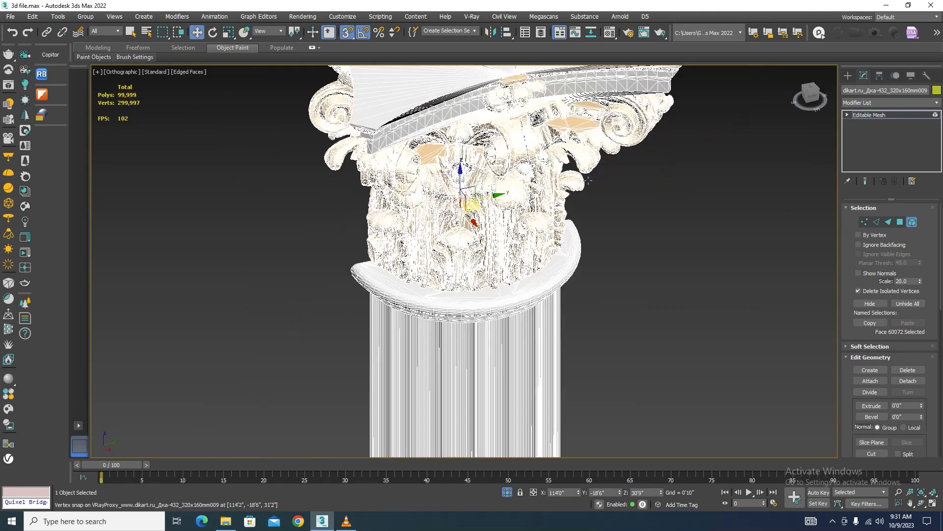
{"action": "left_click_drag", "start_coordinate": [439, 206], "coordinate": [435, 204]}
{"action": "scroll", "coordinate": [585, 212], "scroll_direction": "up", "scroll_amount": 4}
{"action": "scroll", "coordinate": [585, 212], "scroll_direction": "down", "scroll_amount": 2}
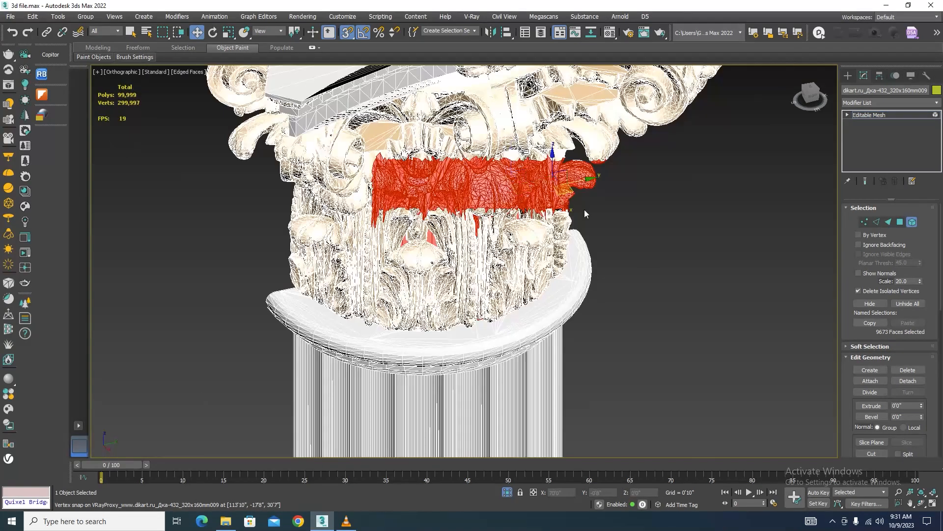
In the left view, select all elements of the column's capital down to the ring above the shaft
{"action": "key", "text": "l"}
{"action": "scroll", "coordinate": [569, 207], "scroll_direction": "down", "scroll_amount": 4}
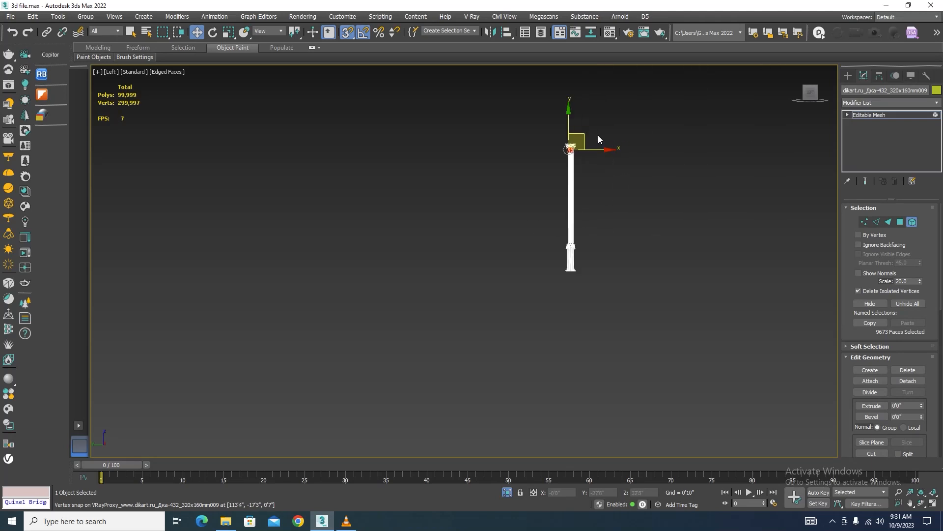
{"action": "scroll", "coordinate": [497, 174], "scroll_direction": "up", "scroll_amount": 2}
{"action": "scroll", "coordinate": [543, 186], "scroll_direction": "up", "scroll_amount": 4}
{"action": "key", "text": "z"}
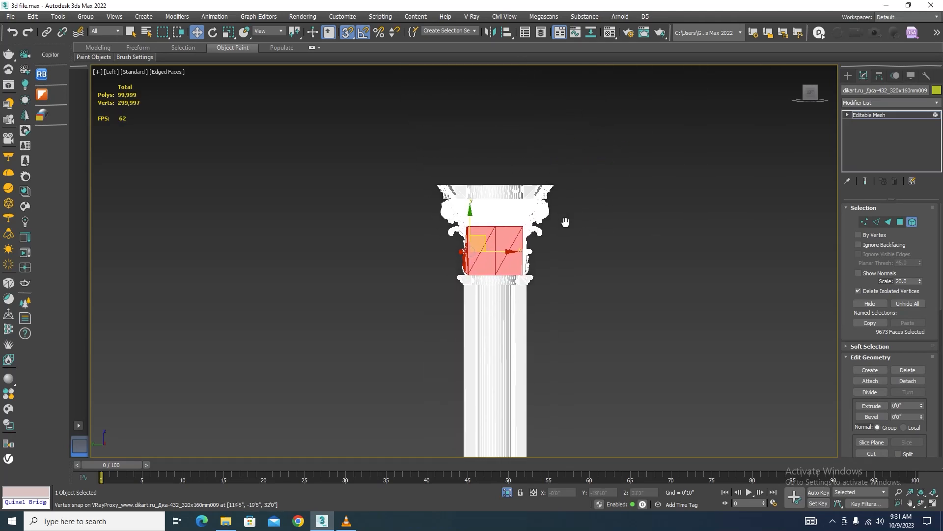
{"action": "left_click_drag", "start_coordinate": [349, 232], "coordinate": [290, 290]}
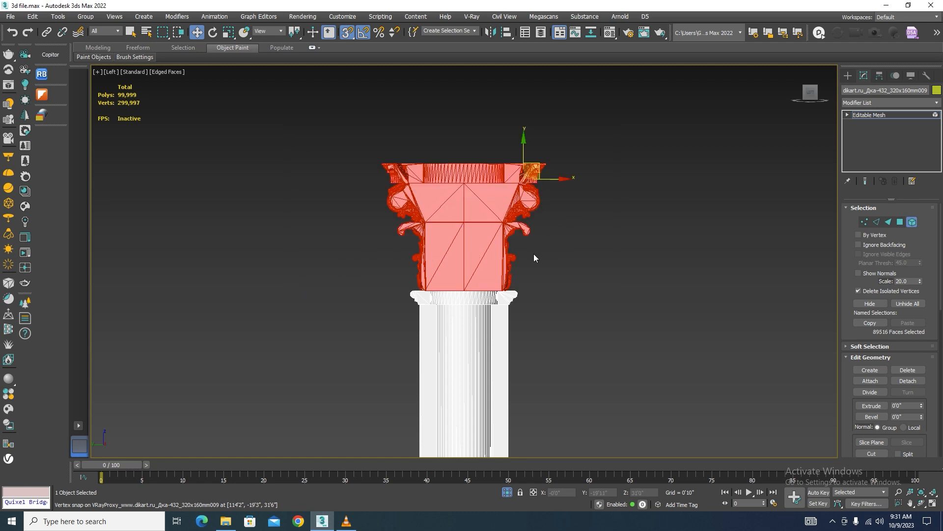
{"action": "scroll", "coordinate": [578, 213], "scroll_direction": "down", "scroll_amount": 2}
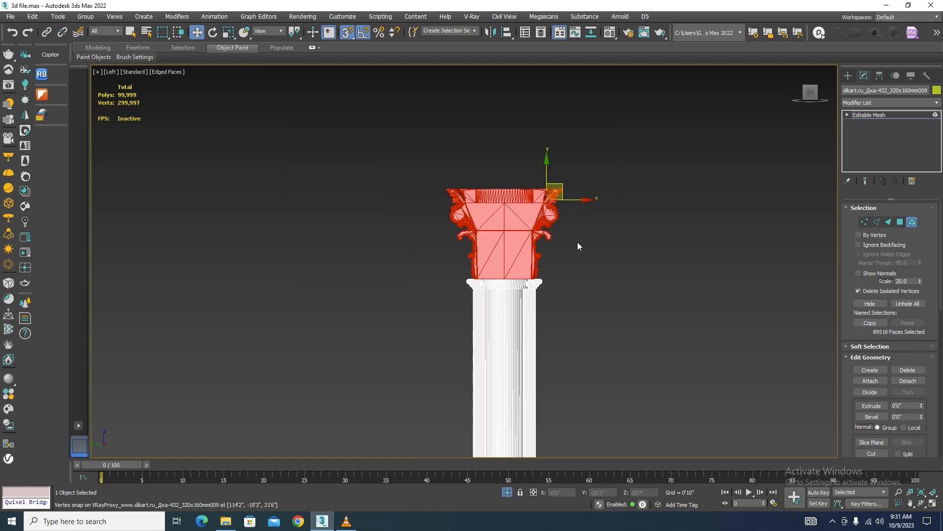
{"action": "middle_click_drag", "start_coordinate": [582, 255], "coordinate": [583, 260]}
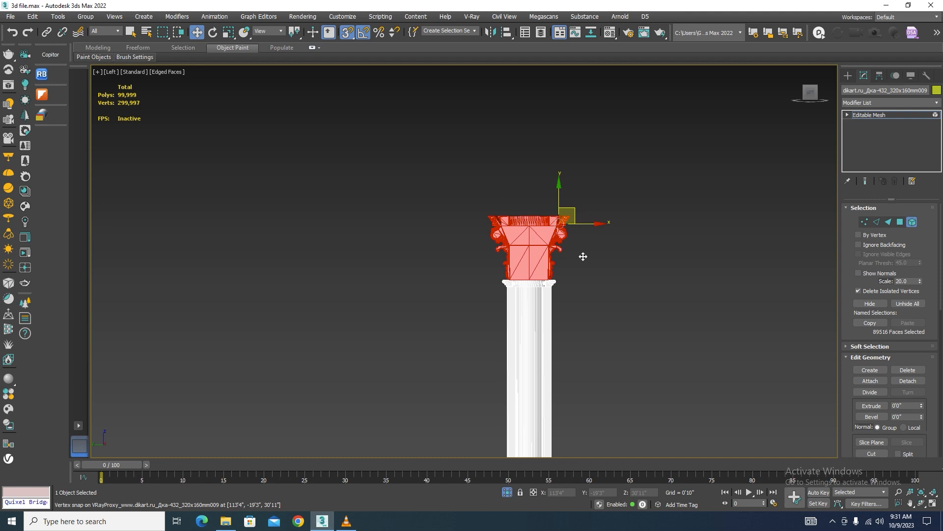
Leave element selection on the column mesh and end its isolation to bring back the whole building
{"action": "key", "text": "alt"}
{"action": "left_click", "coordinate": [912, 222]}
{"action": "middle_click_drag", "start_coordinate": [580, 187], "coordinate": [492, 413], "text": "alt"}
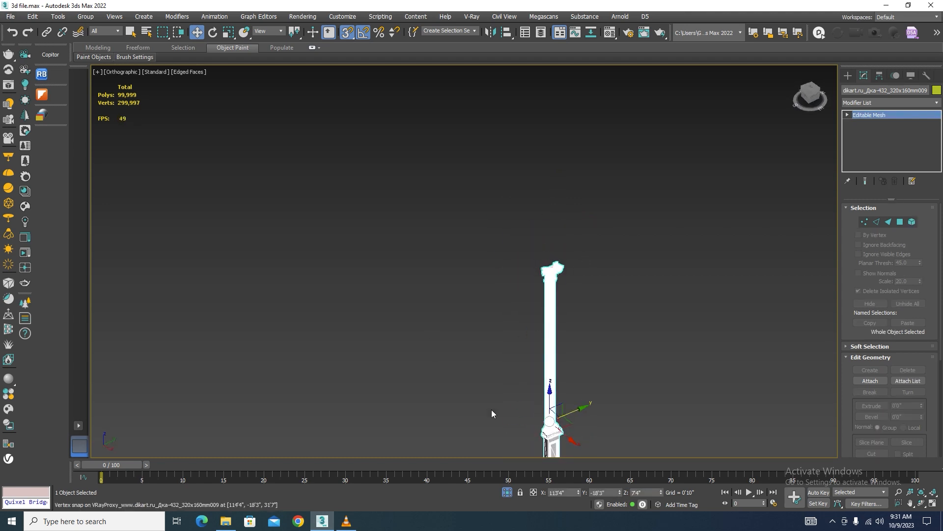
{"action": "left_click", "coordinate": [509, 492]}
{"action": "scroll", "coordinate": [541, 185], "scroll_direction": "down", "scroll_amount": 5}
{"action": "scroll", "coordinate": [592, 290], "scroll_direction": "up", "scroll_amount": 7}
{"action": "scroll", "coordinate": [423, 330], "scroll_direction": "down", "scroll_amount": 2}
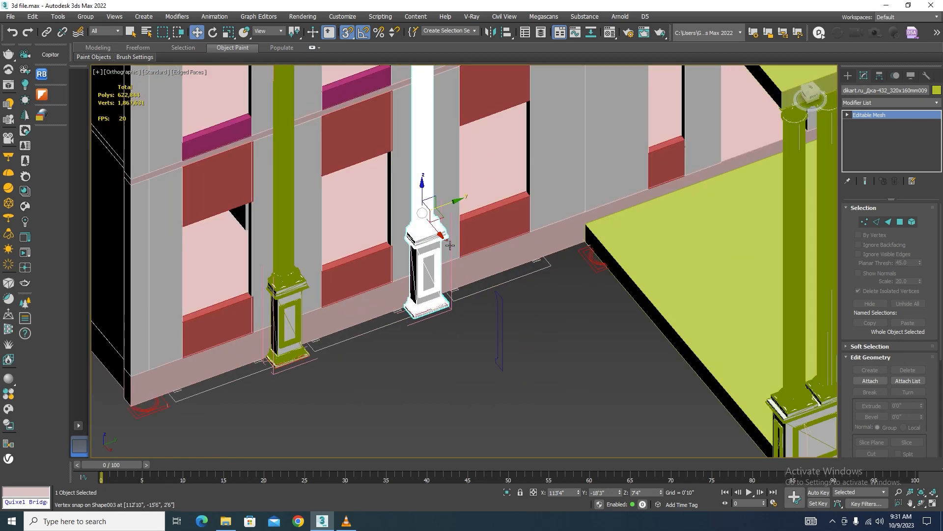
{"action": "scroll", "coordinate": [450, 244], "scroll_direction": "down", "scroll_amount": 5}
{"action": "scroll", "coordinate": [511, 187], "scroll_direction": "up", "scroll_amount": 6}
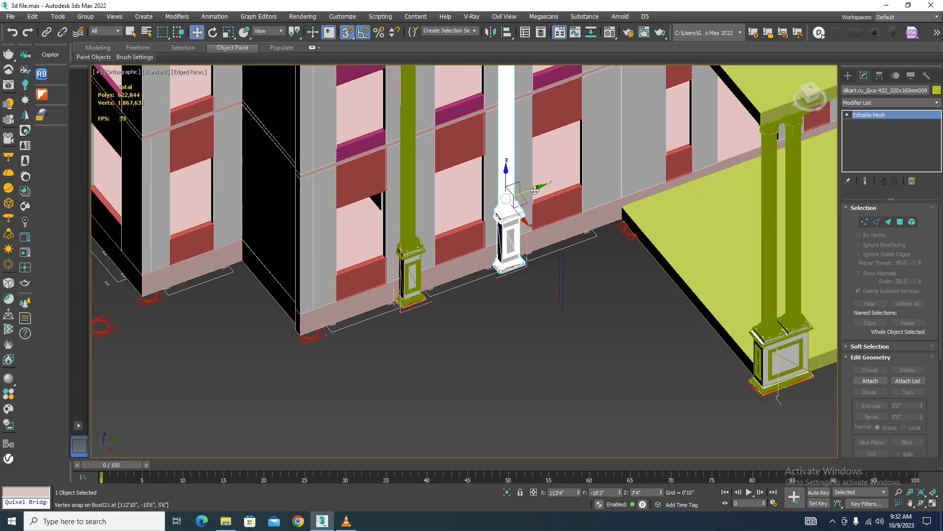
{"action": "scroll", "coordinate": [583, 275], "scroll_direction": "down", "scroll_amount": 4}
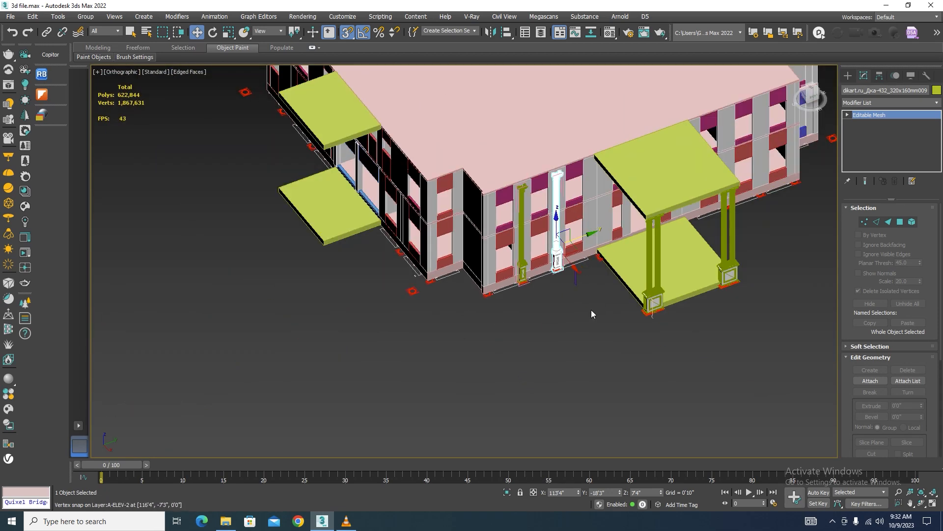
Isolate the editable mesh column together with the layer spline containing the column plan outlines
{"action": "scroll", "coordinate": [564, 362], "scroll_direction": "up", "scroll_amount": 1}
{"action": "left_click", "coordinate": [564, 361]}
{"action": "scroll", "coordinate": [564, 362], "scroll_direction": "up", "scroll_amount": 7}
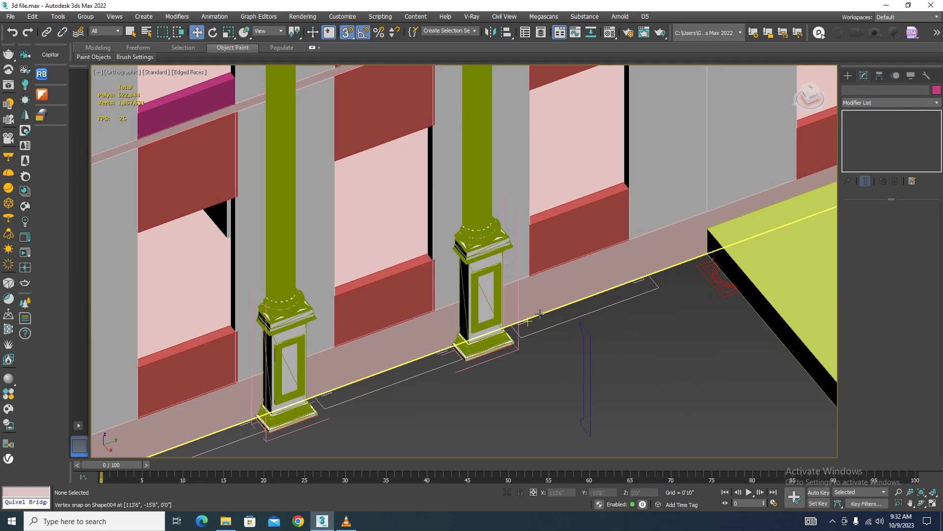
{"action": "left_click", "coordinate": [714, 284]}
{"action": "scroll", "coordinate": [511, 260], "scroll_direction": "down", "scroll_amount": 3}
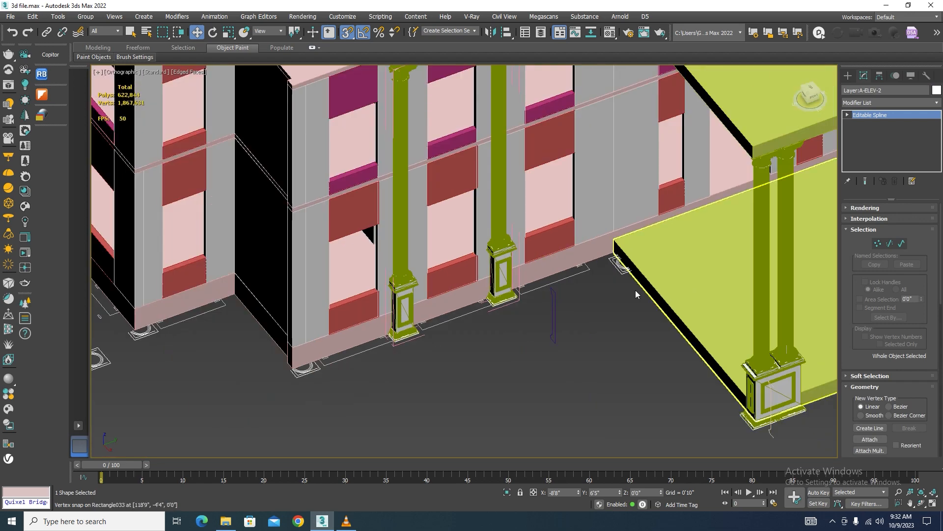
{"action": "scroll", "coordinate": [509, 256], "scroll_direction": "up", "scroll_amount": 3}
{"action": "scroll", "coordinate": [509, 256], "scroll_direction": "up", "scroll_amount": 2}
{"action": "left_click", "coordinate": [509, 256]}
{"action": "scroll", "coordinate": [509, 256], "scroll_direction": "down", "scroll_amount": 4}
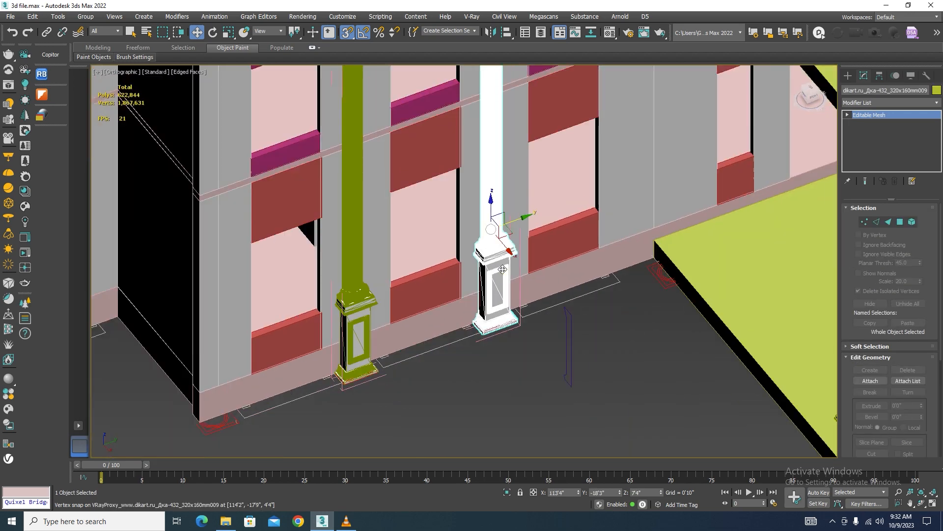
{"action": "left_click", "coordinate": [660, 276], "text": "ctrl"}
{"action": "left_click", "coordinate": [507, 492]}
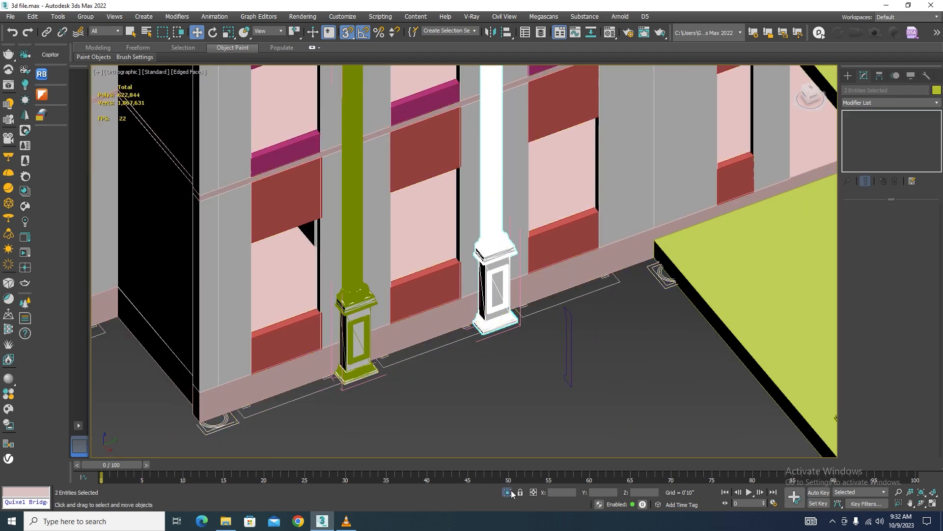
Make one independent copy of the column mesh towards the next full column outline along the facade
{"action": "left_click", "coordinate": [602, 366]}
{"action": "scroll", "coordinate": [529, 380], "scroll_direction": "up", "scroll_amount": 5}
{"action": "left_click", "coordinate": [491, 339]}
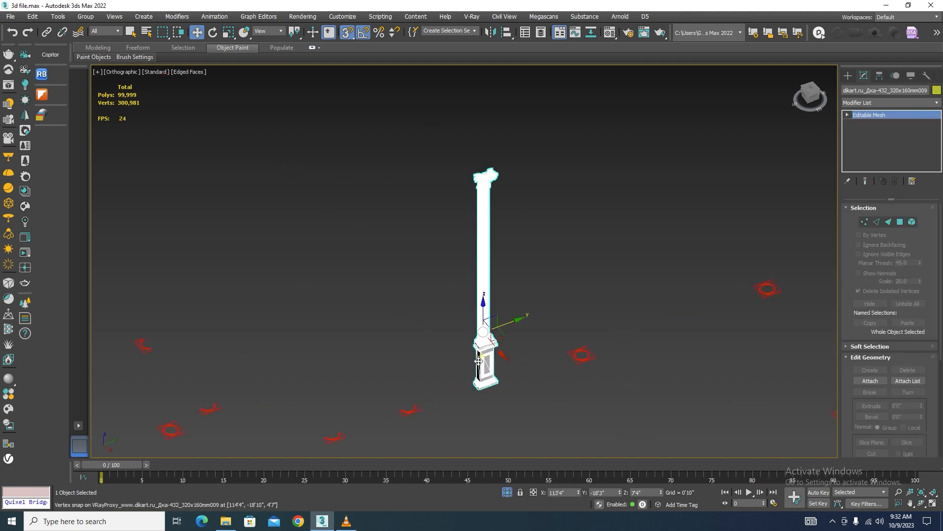
{"action": "left_click_drag", "start_coordinate": [502, 327], "coordinate": [536, 355], "text": "shift"}
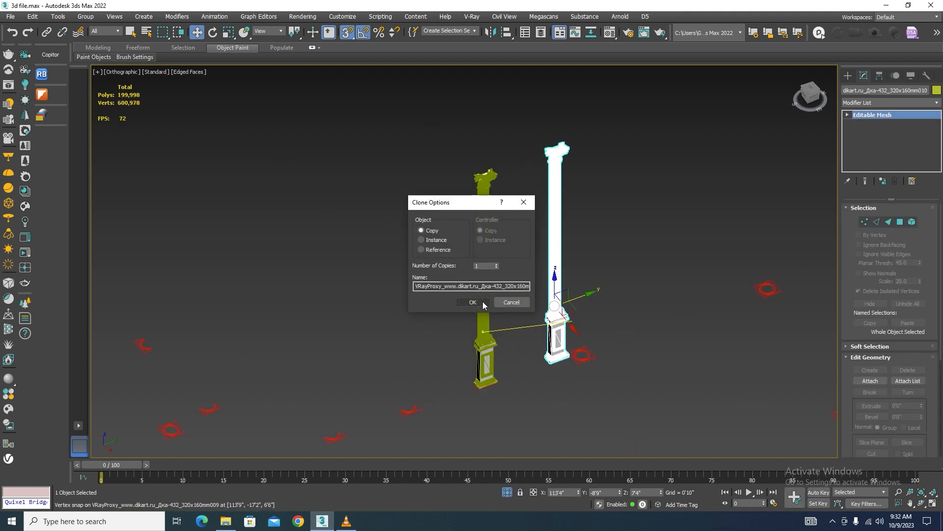
{"action": "key", "text": "Return"}
Align the copied column with the full plan outline by vertex-snapping the corner of its base onto the outline's corner
{"action": "scroll", "coordinate": [536, 355], "scroll_direction": "up", "scroll_amount": 8}
{"action": "mouse_move", "coordinate": [588, 320]}
{"action": "left_mouse_down"}
{"action": "mouse_move", "coordinate": [695, 339]}
{"action": "mouse_move", "coordinate": [746, 330]}
{"action": "left_mouse_up"}
{"action": "scroll", "coordinate": [595, 315], "scroll_direction": "down", "scroll_amount": 5}
{"action": "scroll", "coordinate": [632, 248], "scroll_direction": "up", "scroll_amount": 4}
{"action": "scroll", "coordinate": [614, 278], "scroll_direction": "down", "scroll_amount": 4}
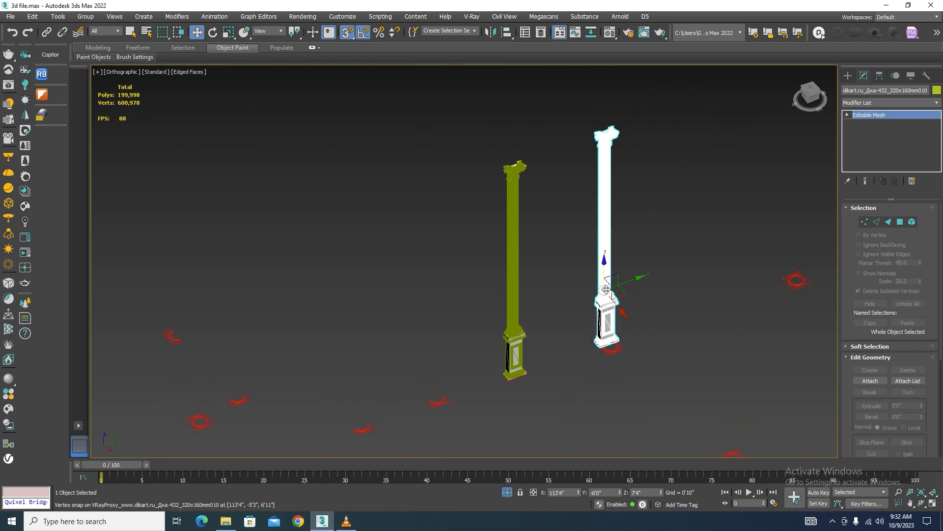
{"action": "scroll", "coordinate": [609, 347], "scroll_direction": "up", "scroll_amount": 4}
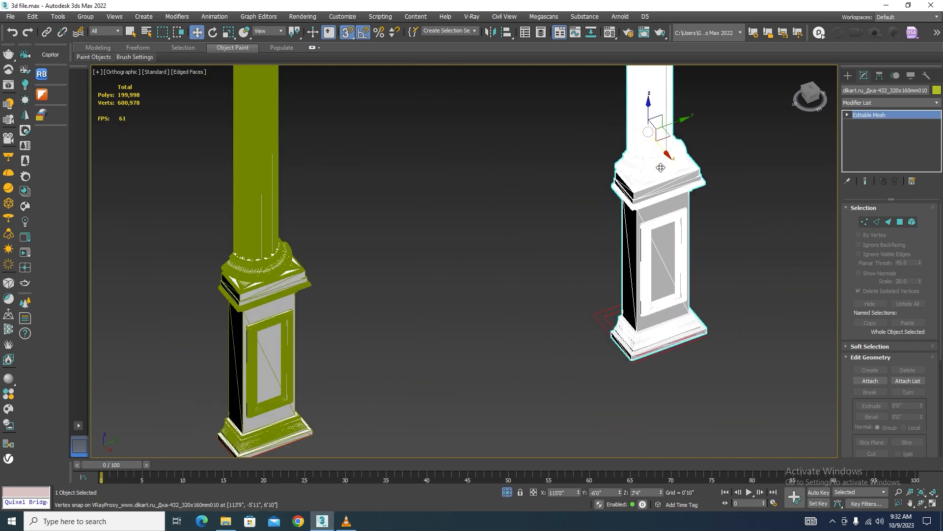
{"action": "scroll", "coordinate": [602, 328], "scroll_direction": "up", "scroll_amount": 6}
{"action": "scroll", "coordinate": [629, 311], "scroll_direction": "down", "scroll_amount": 2}
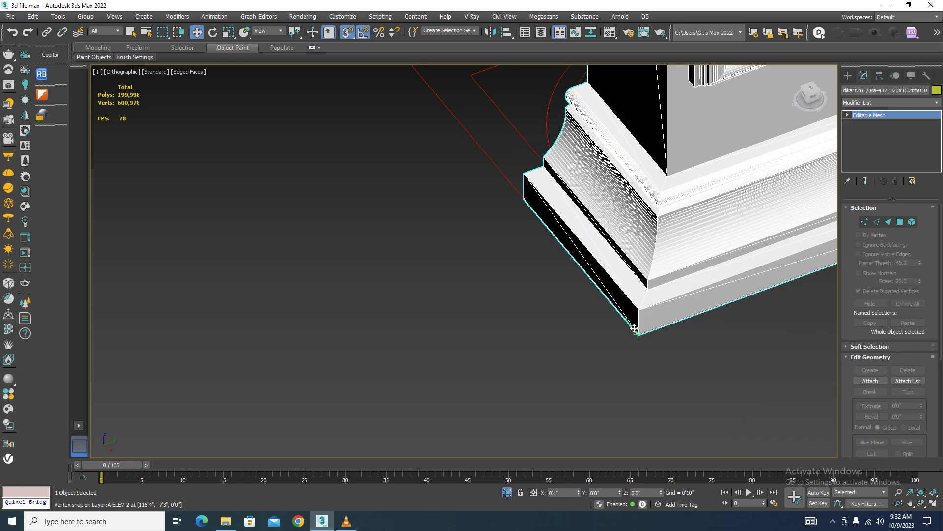
{"action": "scroll", "coordinate": [592, 338], "scroll_direction": "down", "scroll_amount": 5}
Copy the half column once more, mirror the copy, and snap it back-to-back against the first half
{"action": "middle_click_drag", "start_coordinate": [641, 314], "coordinate": [553, 312], "text": "alt"}
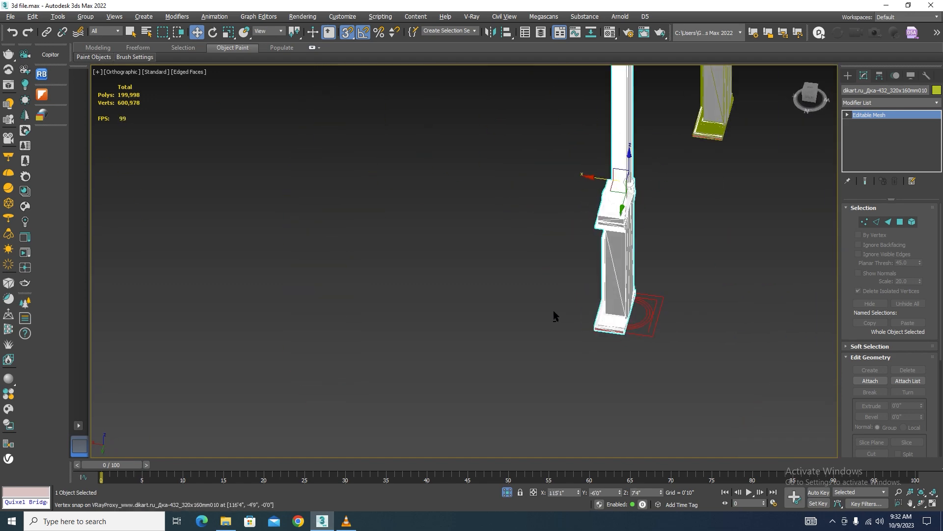
{"action": "mouse_move", "coordinate": [601, 178]}
{"action": "left_mouse_down", "text": "shift"}
{"action": "mouse_move", "coordinate": [639, 220]}
{"action": "mouse_move", "coordinate": [661, 221]}
{"action": "left_mouse_up", "text": "shift"}
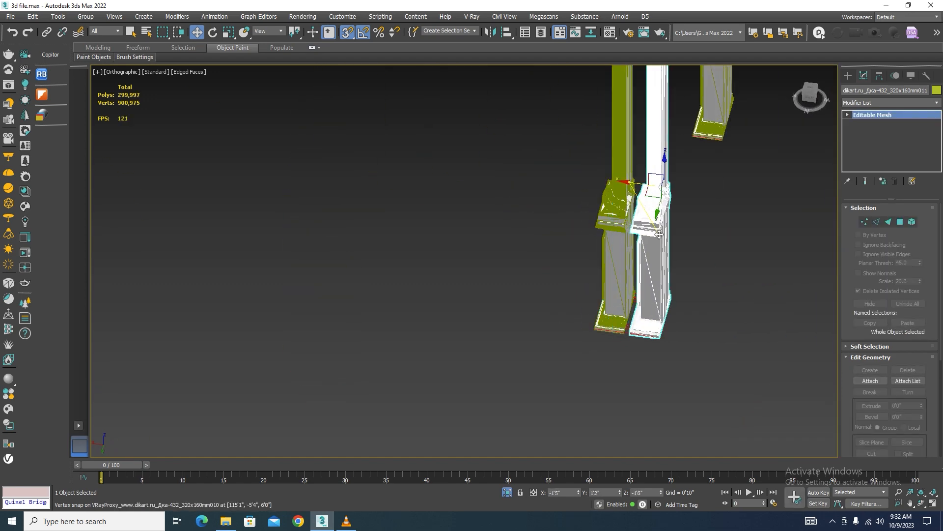
{"action": "left_click", "coordinate": [476, 301]}
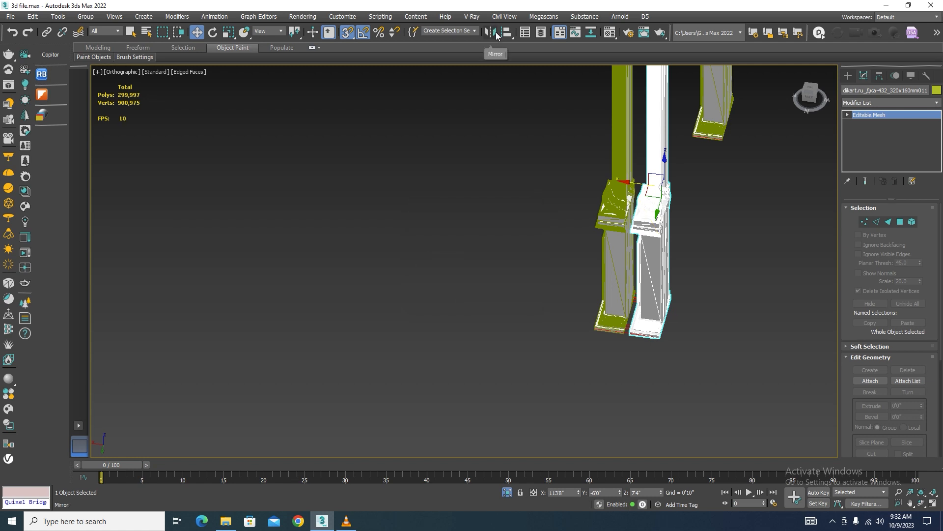
{"action": "left_click", "coordinate": [491, 32]}
{"action": "left_click", "coordinate": [445, 337]}
{"action": "scroll", "coordinate": [647, 354], "scroll_direction": "up", "scroll_amount": 6}
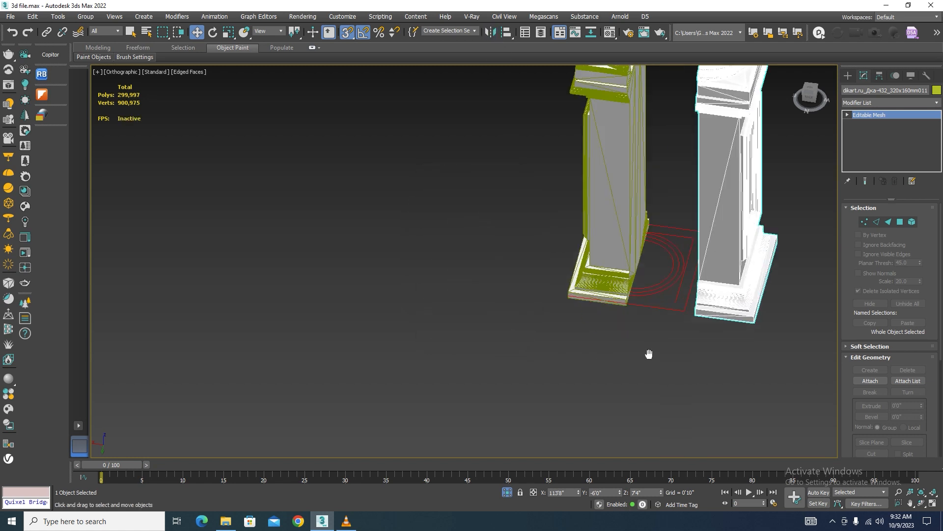
{"action": "mouse_move", "coordinate": [835, 243]}
{"action": "left_mouse_down"}
{"action": "mouse_move", "coordinate": [648, 209]}
{"action": "mouse_move", "coordinate": [621, 216]}
{"action": "left_mouse_up"}
{"action": "scroll", "coordinate": [636, 311], "scroll_direction": "down", "scroll_amount": 5}
{"action": "scroll", "coordinate": [637, 311], "scroll_direction": "down", "scroll_amount": 6}
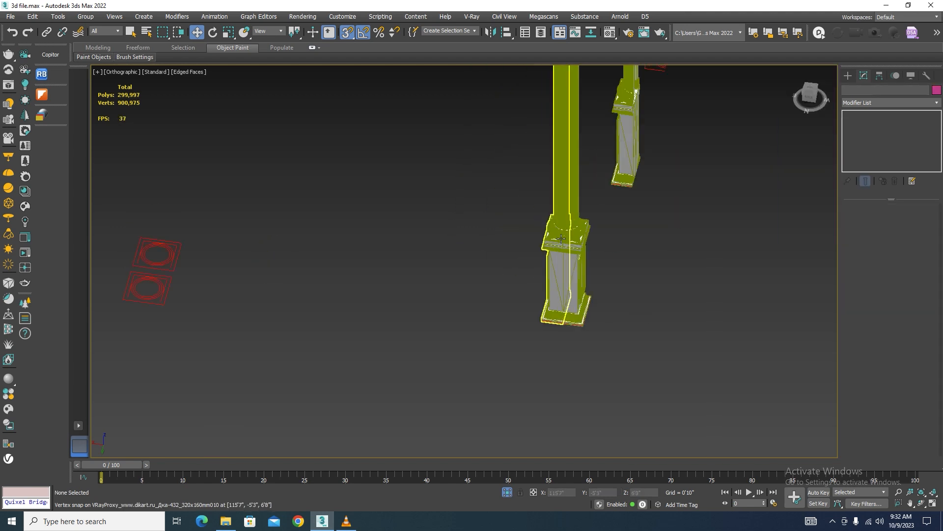
Attach the other half of the column to the mirrored half so they form one full mesh
{"action": "scroll", "coordinate": [581, 344], "scroll_direction": "up", "scroll_amount": 8}
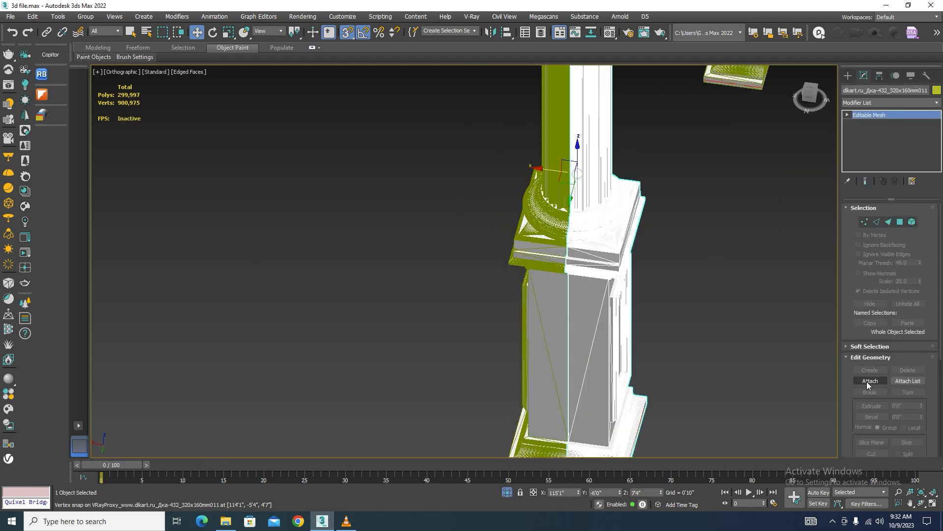
{"action": "left_click", "coordinate": [870, 381]}
{"action": "scroll", "coordinate": [545, 211], "scroll_direction": "down", "scroll_amount": 8}
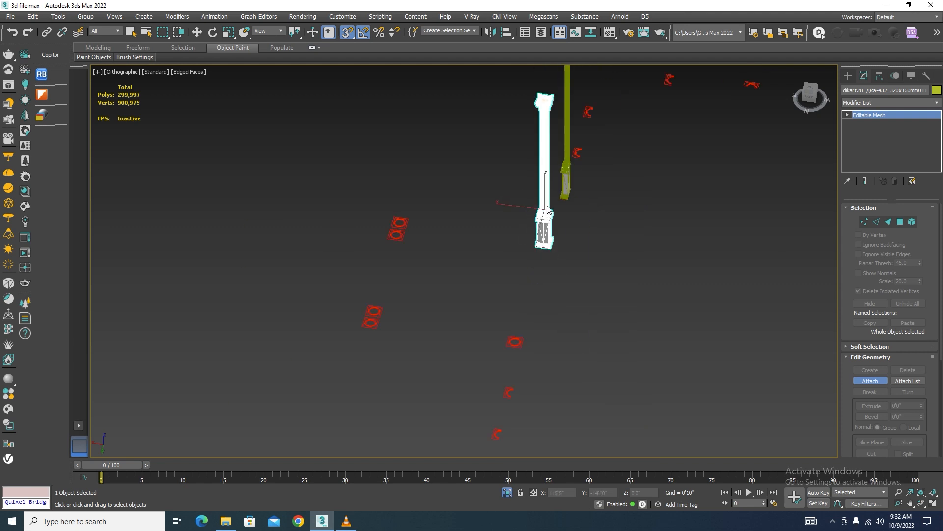
{"action": "scroll", "coordinate": [548, 210], "scroll_direction": "down", "scroll_amount": 6}
{"action": "middle_click_drag", "start_coordinate": [550, 249], "coordinate": [646, 238], "text": "alt"}
{"action": "scroll", "coordinate": [568, 203], "scroll_direction": "up", "scroll_amount": 8}
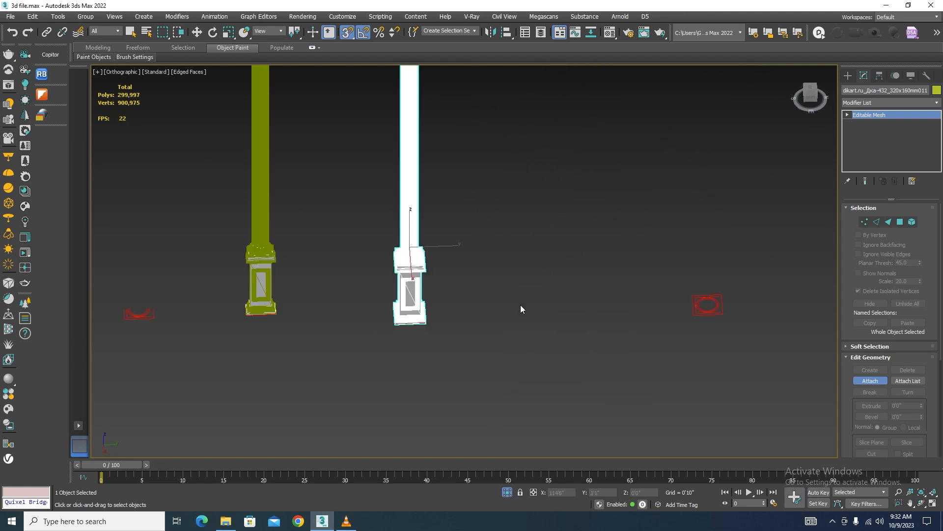
With snapping off, copy the full column along the Y axis to the next full column outline
{"action": "key", "text": "w"}
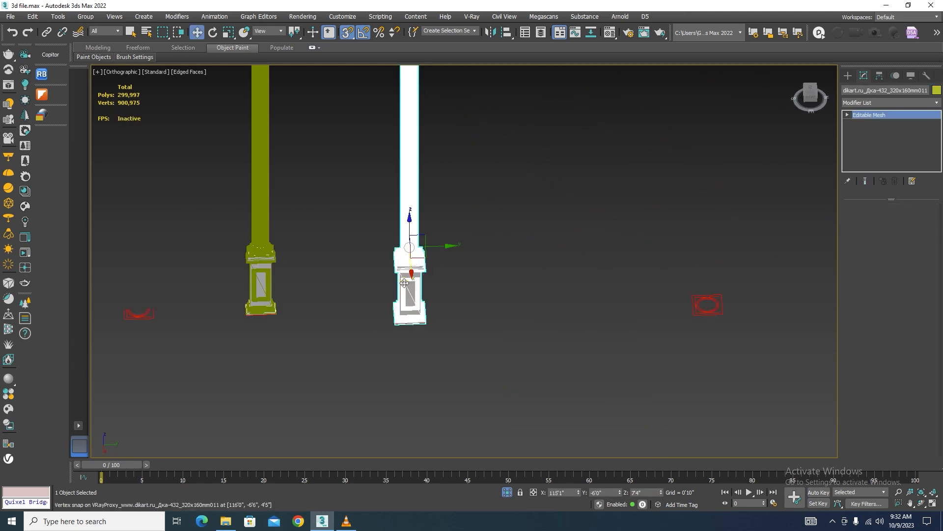
{"action": "key", "text": "s"}
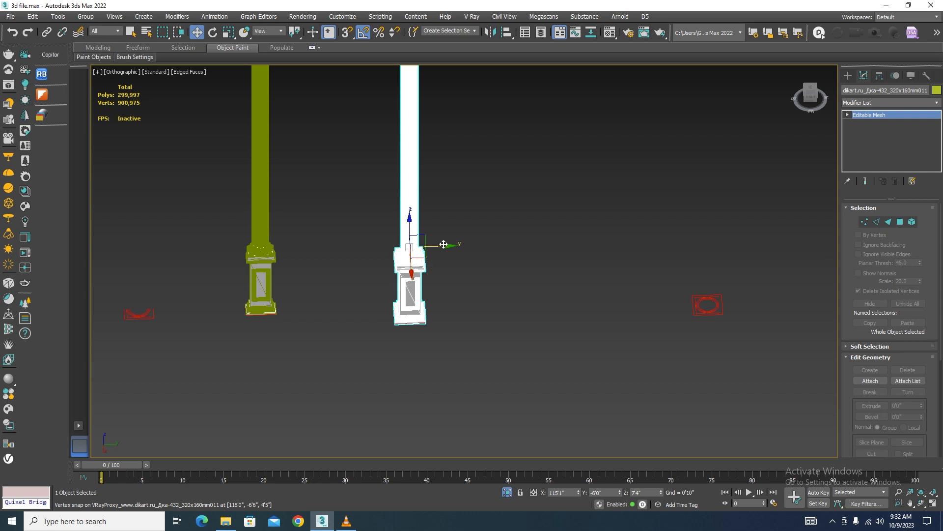
{"action": "left_click_drag", "start_coordinate": [444, 245], "coordinate": [718, 331], "text": "shift"}
{"action": "left_click", "coordinate": [484, 301]}
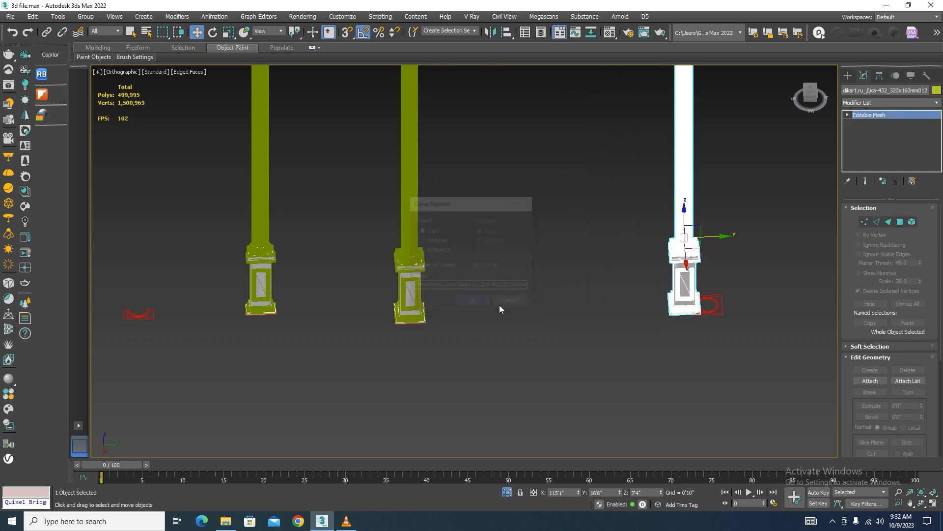
Turn snapping back on and snap the new full column's base corners onto its plan outline
{"action": "scroll", "coordinate": [705, 318], "scroll_direction": "up", "scroll_amount": 8}
{"action": "key", "text": "s"}
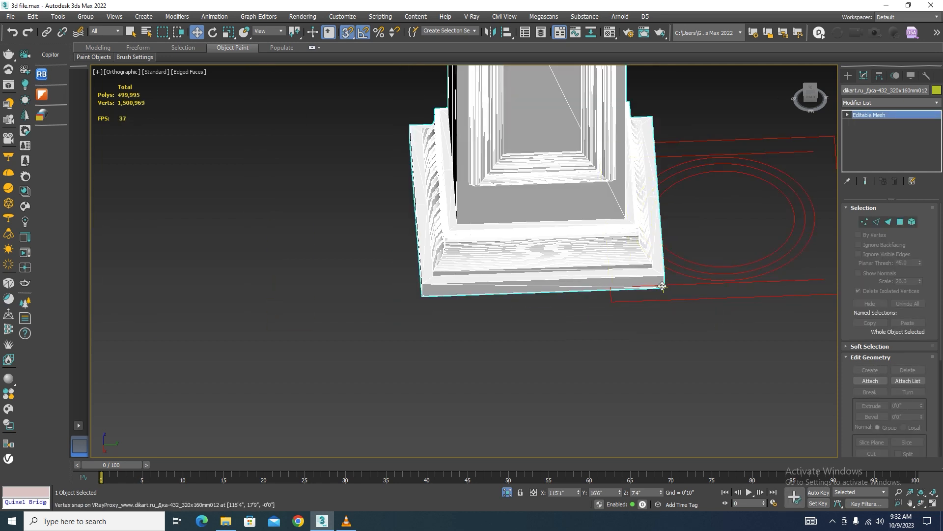
{"action": "scroll", "coordinate": [614, 300], "scroll_direction": "down", "scroll_amount": 4}
{"action": "scroll", "coordinate": [548, 301], "scroll_direction": "up", "scroll_amount": 3}
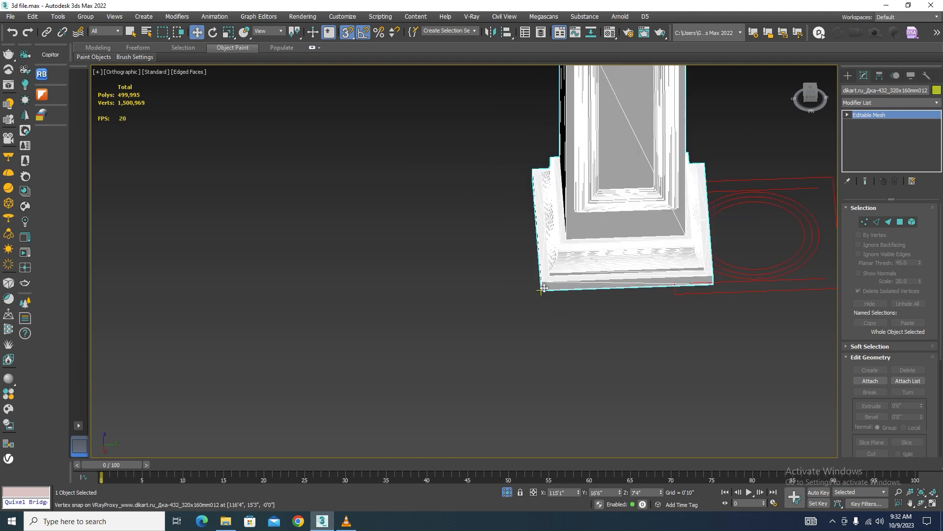
{"action": "left_click_drag", "start_coordinate": [544, 290], "coordinate": [679, 293]}
{"action": "scroll", "coordinate": [586, 274], "scroll_direction": "down", "scroll_amount": 8}
{"action": "middle_click_drag", "start_coordinate": [586, 275], "coordinate": [630, 313], "text": "alt"}
{"action": "scroll", "coordinate": [587, 237], "scroll_direction": "up", "scroll_amount": 5}
{"action": "left_click_drag", "start_coordinate": [587, 237], "coordinate": [552, 308]}
{"action": "scroll", "coordinate": [552, 307], "scroll_direction": "up", "scroll_amount": 6}
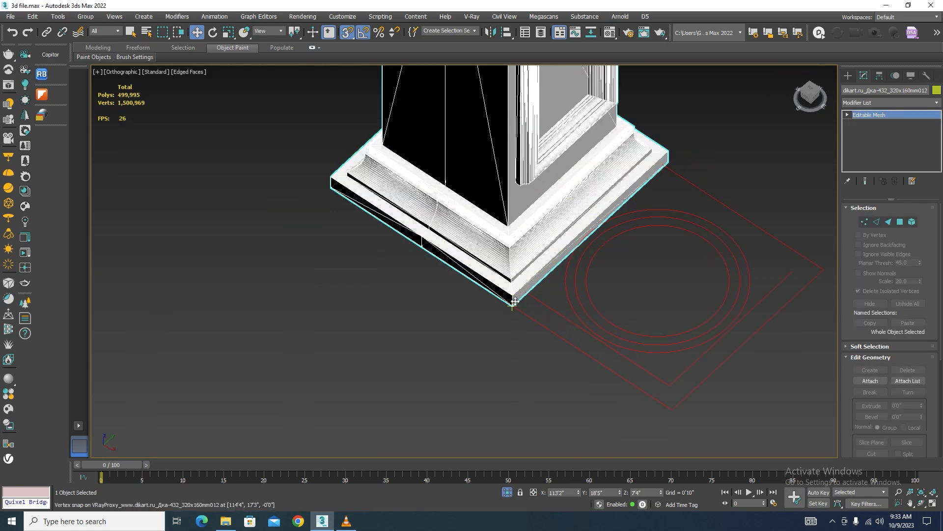
{"action": "left_click_drag", "start_coordinate": [524, 309], "coordinate": [664, 408]}
Deselect the placed column and end the isolation to show the whole building
{"action": "scroll", "coordinate": [536, 343], "scroll_direction": "down", "scroll_amount": 10}
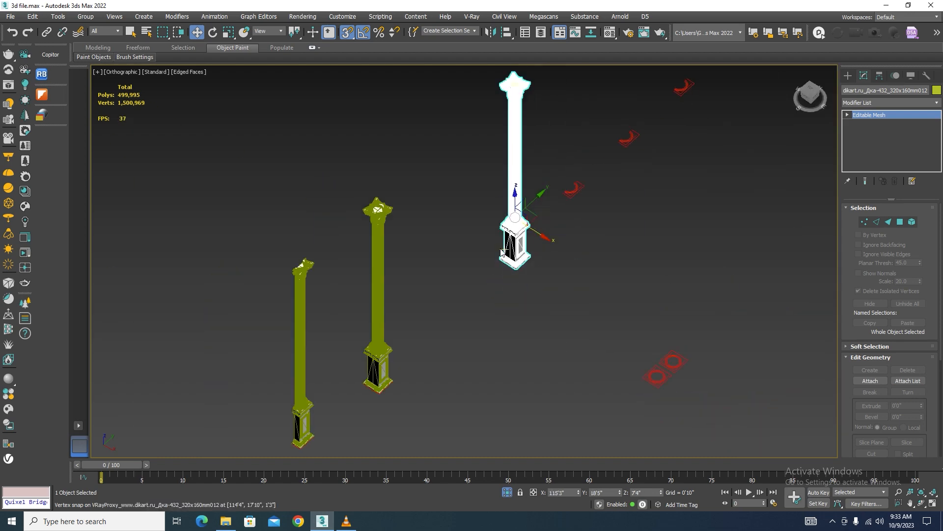
{"action": "left_click", "coordinate": [536, 343]}
{"action": "left_click", "coordinate": [508, 492]}
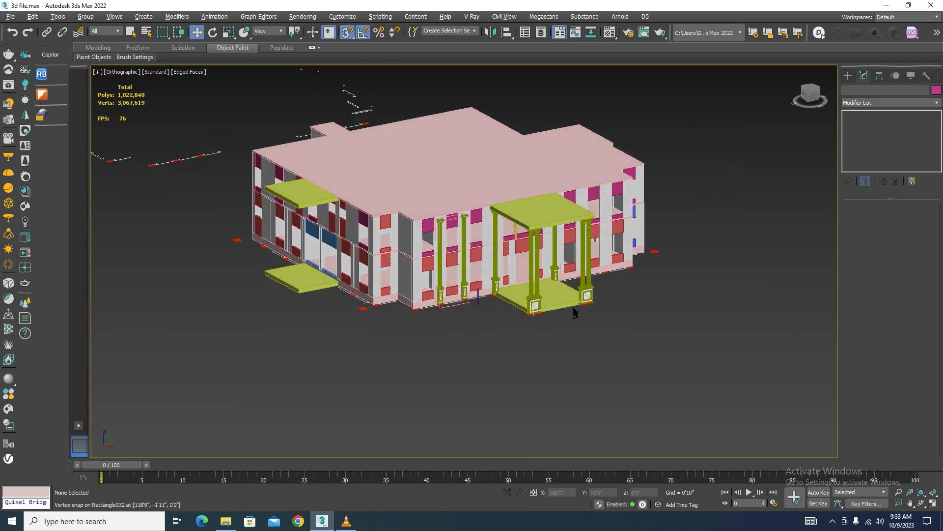
Examine the proxy columns around the building, selecting the twin column at the front porch corner and checking the rear terrace
{"action": "scroll", "coordinate": [573, 307], "scroll_direction": "up", "scroll_amount": 4}
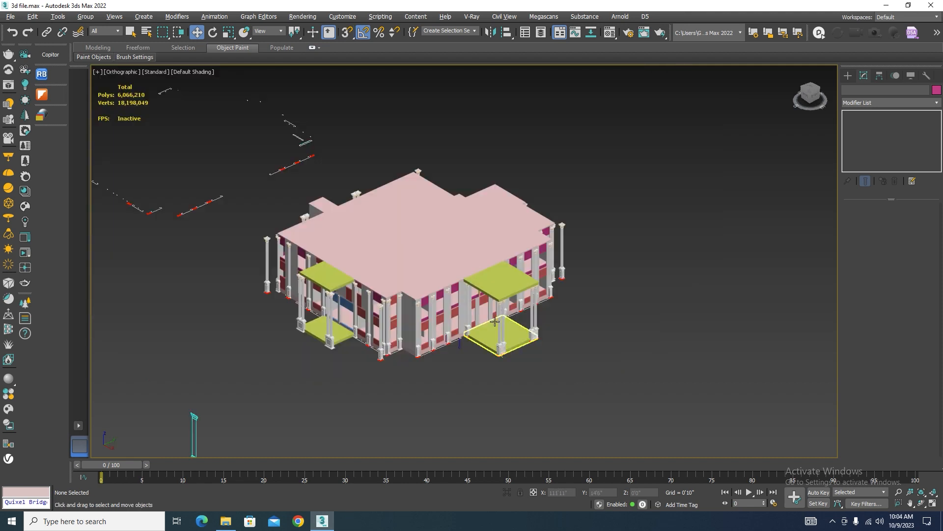
{"action": "scroll", "coordinate": [494, 357], "scroll_direction": "up", "scroll_amount": 4}
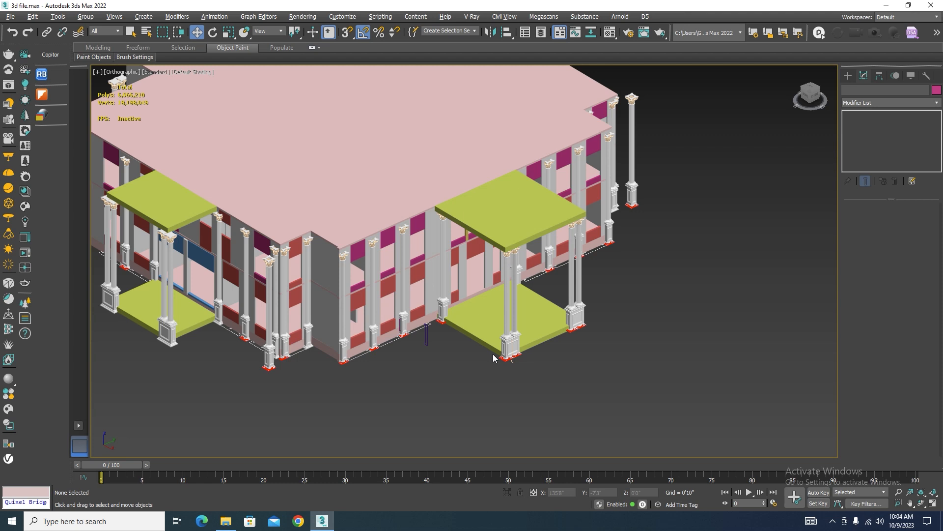
{"action": "scroll", "coordinate": [518, 327], "scroll_direction": "up", "scroll_amount": 5}
{"action": "left_click", "coordinate": [510, 353]}
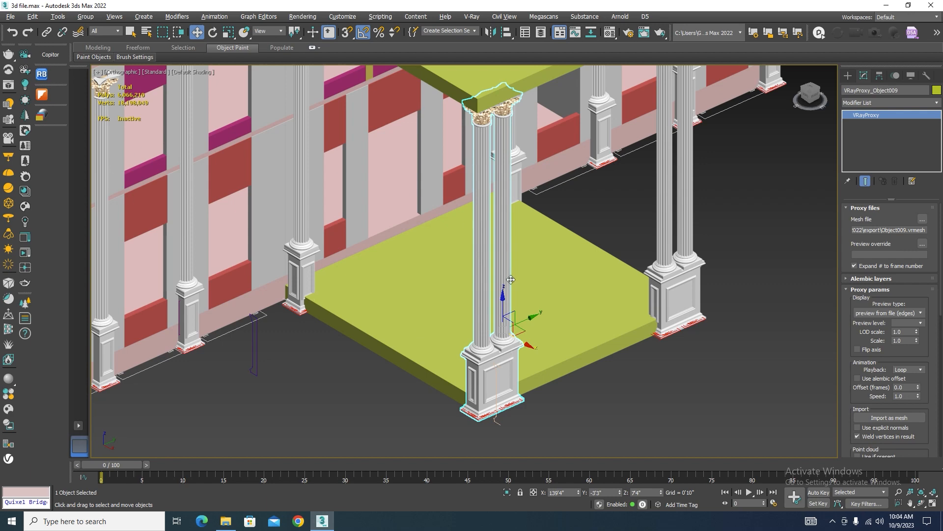
{"action": "scroll", "coordinate": [511, 279], "scroll_direction": "down", "scroll_amount": 8}
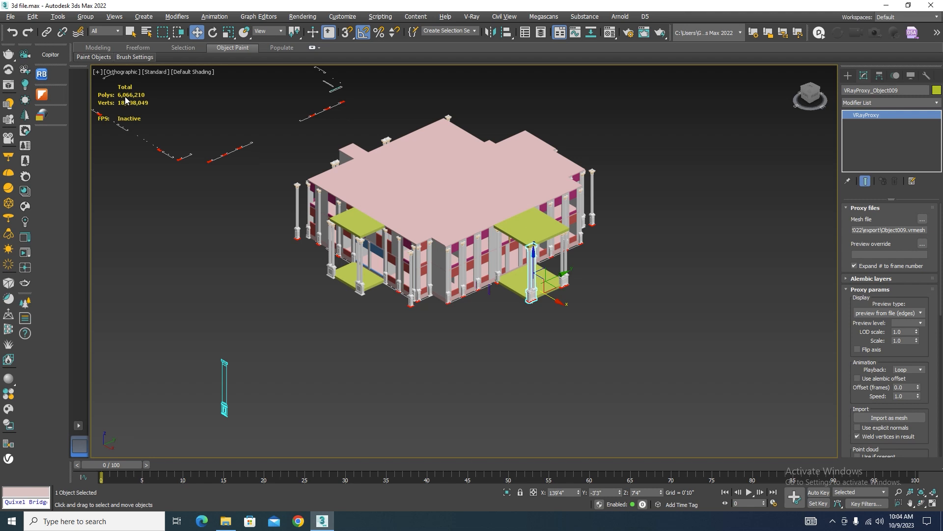
{"action": "middle_click_drag", "start_coordinate": [628, 216], "coordinate": [388, 215], "text": "alt"}
{"action": "scroll", "coordinate": [631, 223], "scroll_direction": "down", "scroll_amount": 3}
{"action": "scroll", "coordinate": [631, 223], "scroll_direction": "up", "scroll_amount": 8}
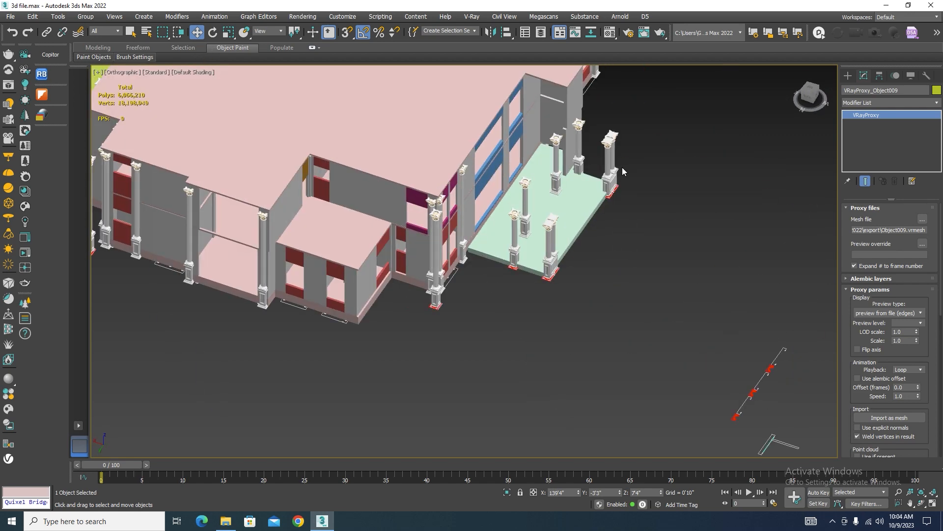
{"action": "scroll", "coordinate": [631, 222], "scroll_direction": "up", "scroll_amount": 4}
{"action": "scroll", "coordinate": [639, 231], "scroll_direction": "down", "scroll_amount": 3}
{"action": "scroll", "coordinate": [653, 234], "scroll_direction": "up", "scroll_amount": 2}
{"action": "scroll", "coordinate": [658, 211], "scroll_direction": "down", "scroll_amount": 3}
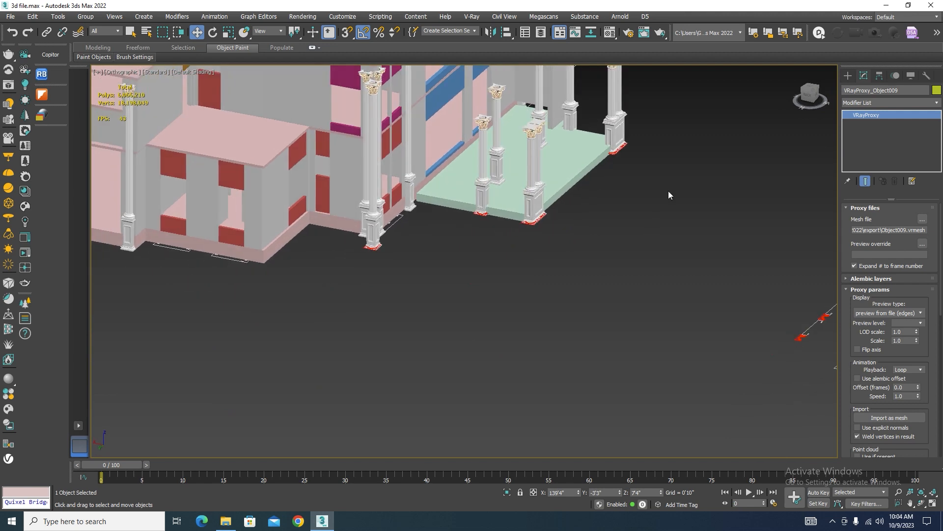
{"action": "scroll", "coordinate": [670, 196], "scroll_direction": "up", "scroll_amount": 5}
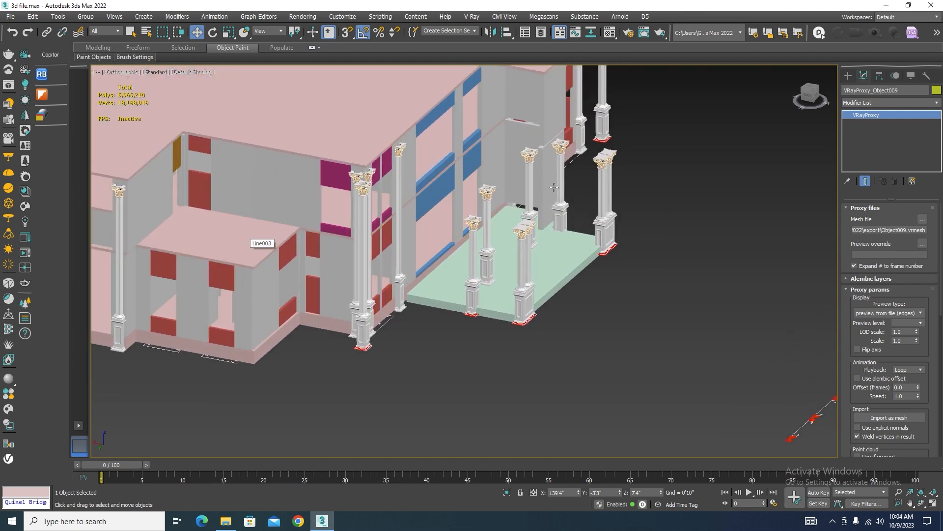
{"action": "scroll", "coordinate": [602, 227], "scroll_direction": "down", "scroll_amount": 4}
{"action": "mouse_move", "coordinate": [602, 224]}
{"action": "middle_mouse_down", "text": "alt"}
{"action": "mouse_move", "coordinate": [588, 226]}
{"action": "mouse_move", "coordinate": [597, 233]}
{"action": "middle_mouse_up", "text": "alt"}
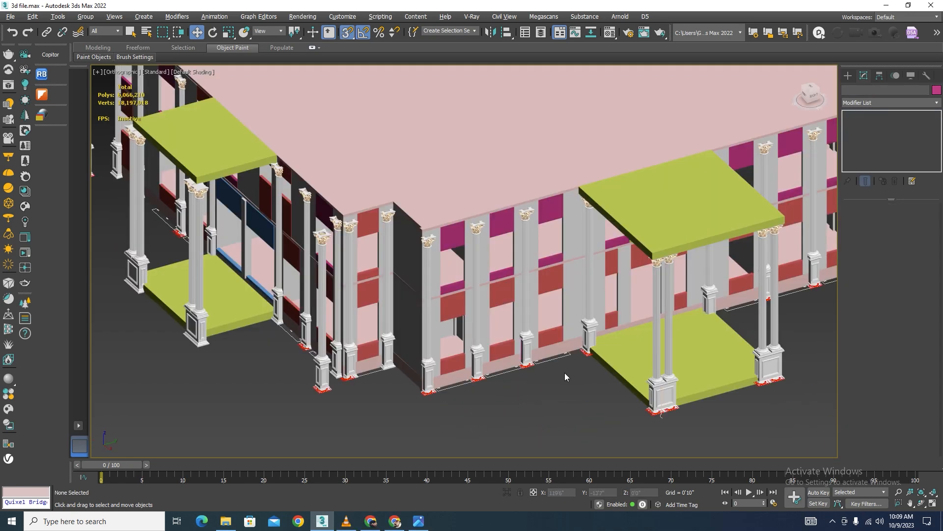
Switch to the reference photo, examine the villa facade's arched windows and columns, and return to 3ds Max
{"action": "left_click", "coordinate": [419, 521]}
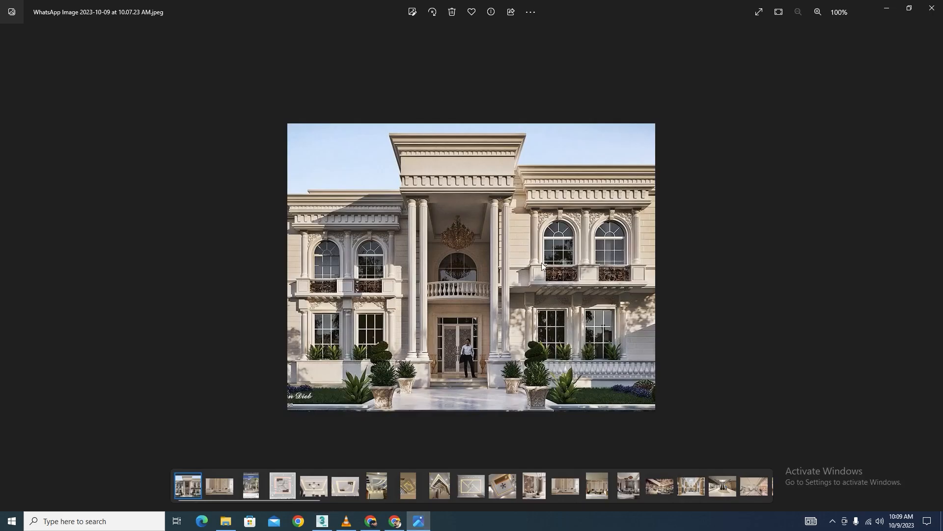
{"action": "scroll", "coordinate": [652, 187], "scroll_direction": "up", "scroll_amount": 5}
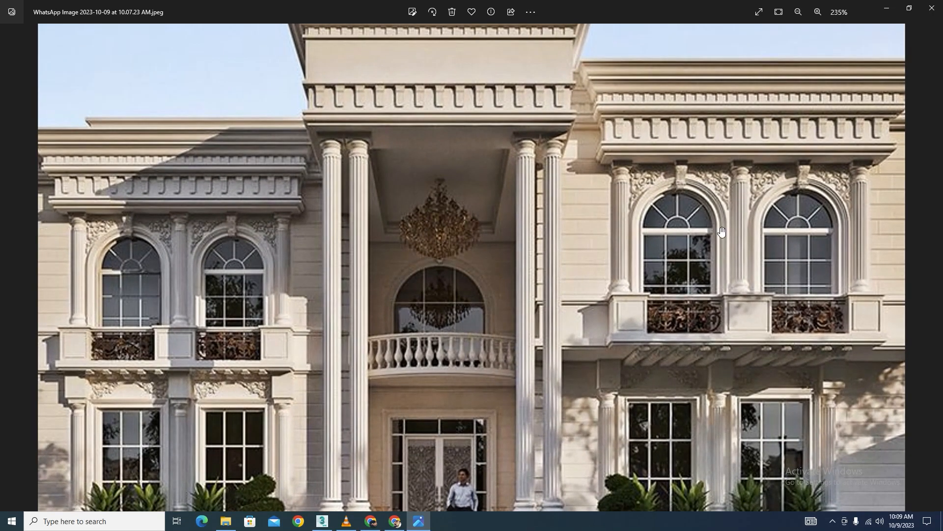
{"action": "scroll", "coordinate": [704, 201], "scroll_direction": "down", "scroll_amount": 2}
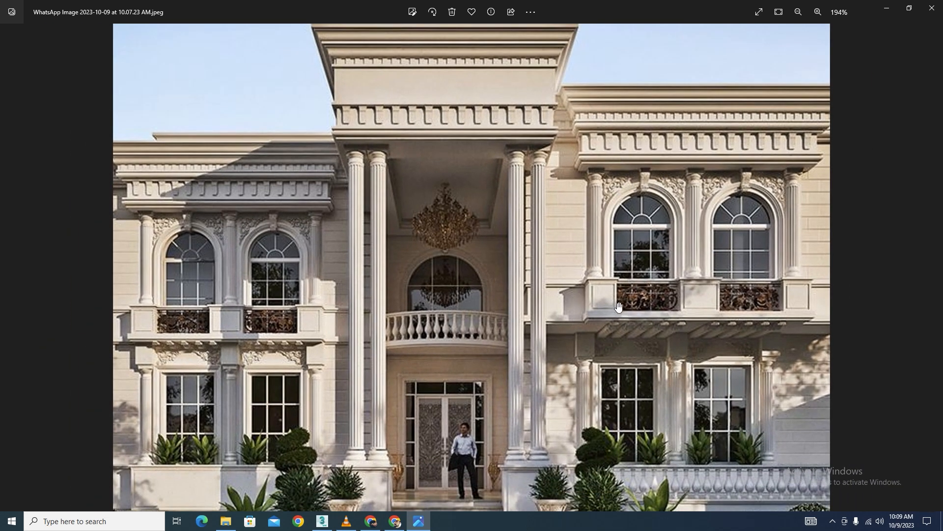
{"action": "left_click", "coordinate": [875, 7]}
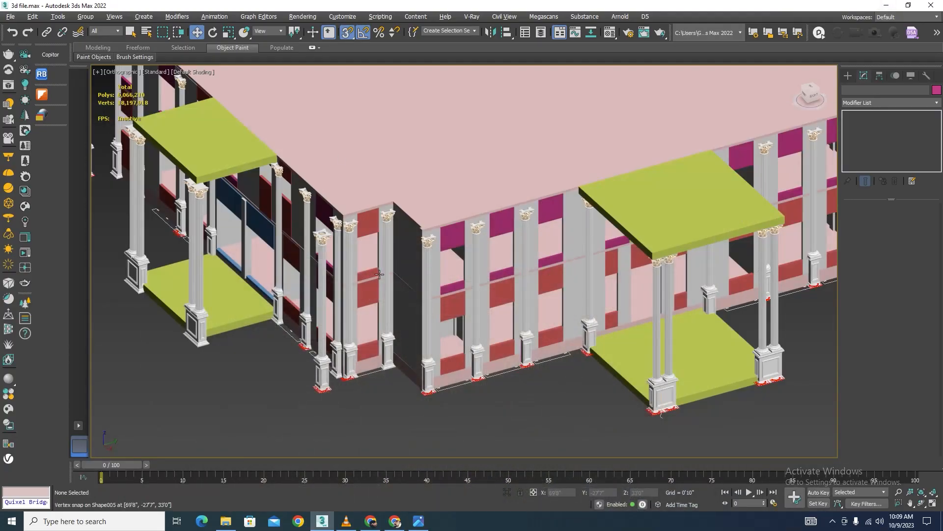
Isolate the red and magenta window panels of the building and show them in the left view with nothing selected
{"action": "scroll", "coordinate": [478, 284], "scroll_direction": "down", "scroll_amount": 2}
{"action": "scroll", "coordinate": [478, 283], "scroll_direction": "up", "scroll_amount": 5}
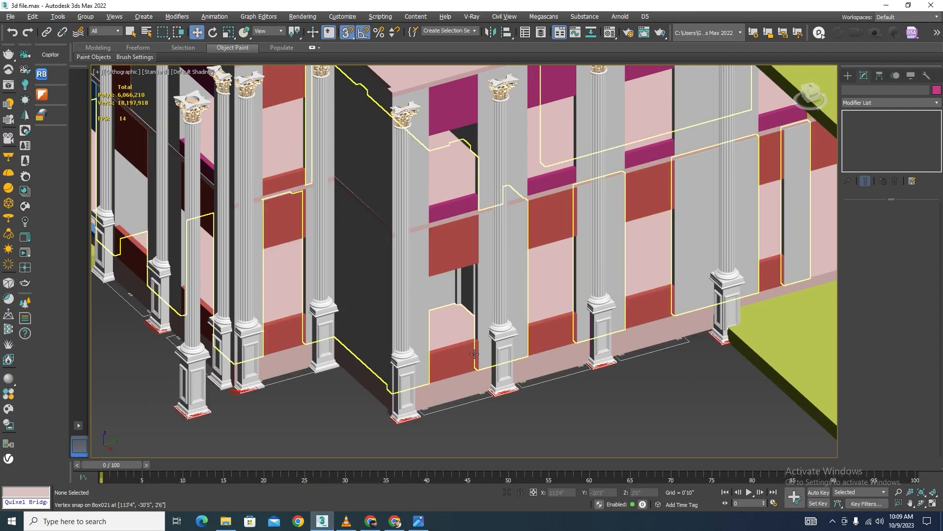
{"action": "left_click", "coordinate": [478, 283]}
{"action": "left_click", "coordinate": [450, 110], "text": "ctrl"}
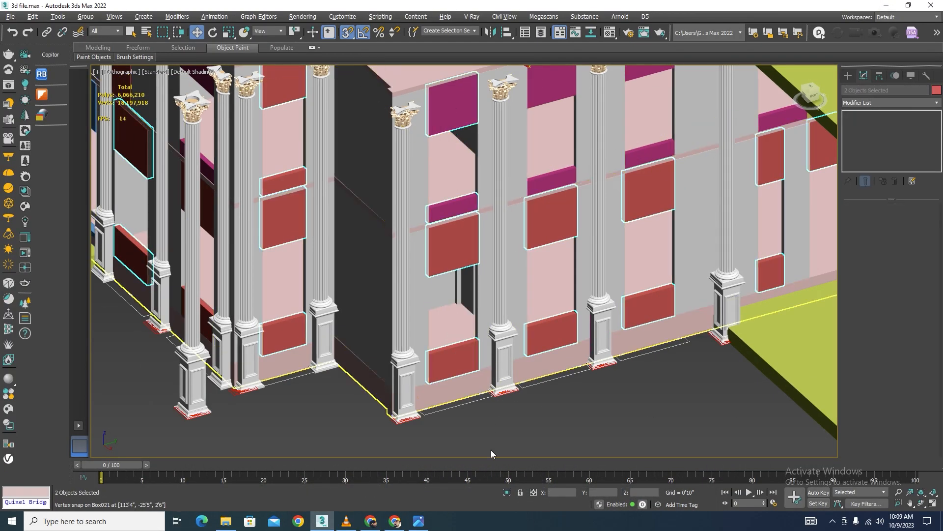
{"action": "left_click", "coordinate": [507, 492]}
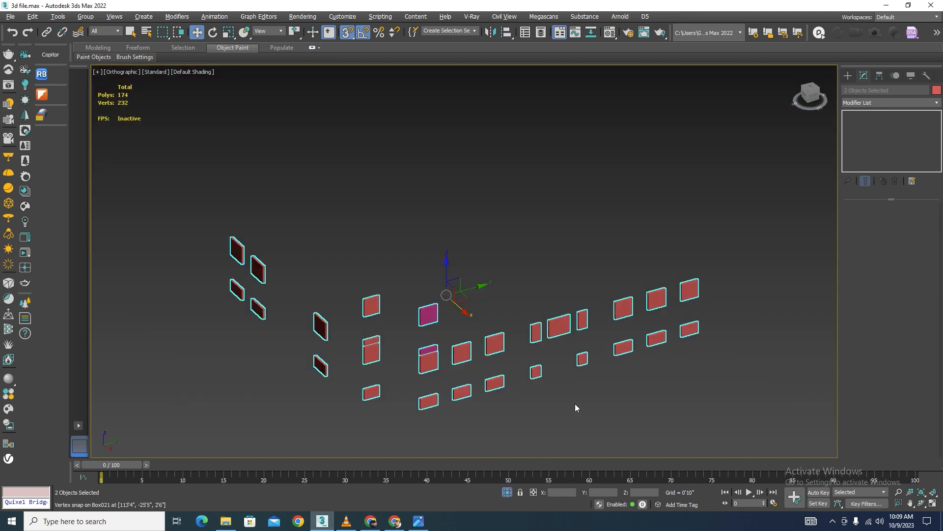
{"action": "key", "text": "f"}
{"action": "key", "text": "l"}
{"action": "left_click", "coordinate": [584, 148]}
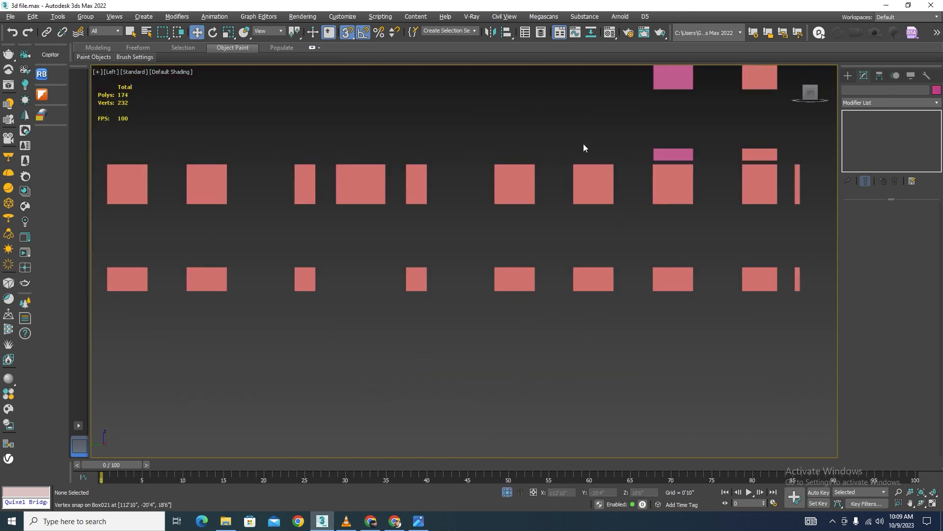
Draw an open line snapped around the magenta window bay, from the lowest panel's base corners up to the topmost panel's upper edge
{"action": "left_click", "coordinate": [848, 76]}
{"action": "left_click", "coordinate": [866, 153]}
{"action": "scroll", "coordinate": [511, 213], "scroll_direction": "down", "scroll_amount": 5}
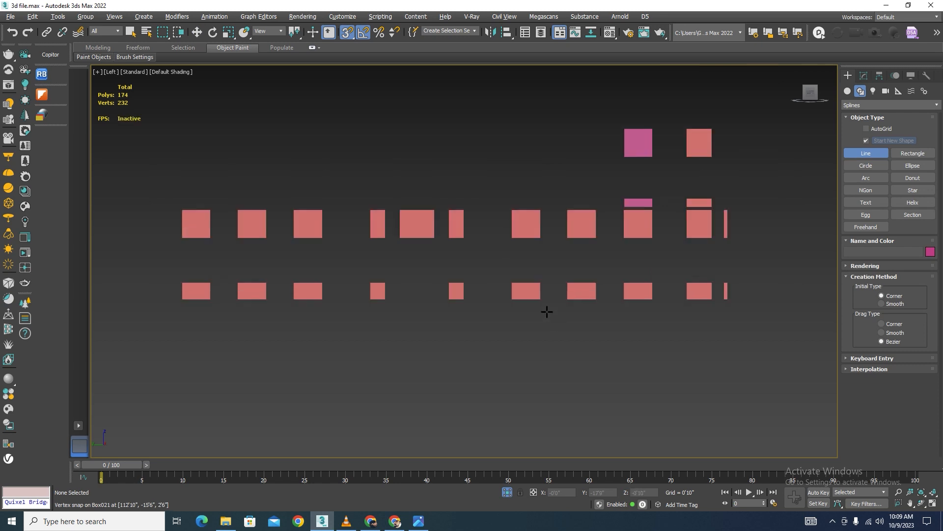
{"action": "scroll", "coordinate": [600, 301], "scroll_direction": "up", "scroll_amount": 5}
{"action": "left_click", "coordinate": [563, 343]}
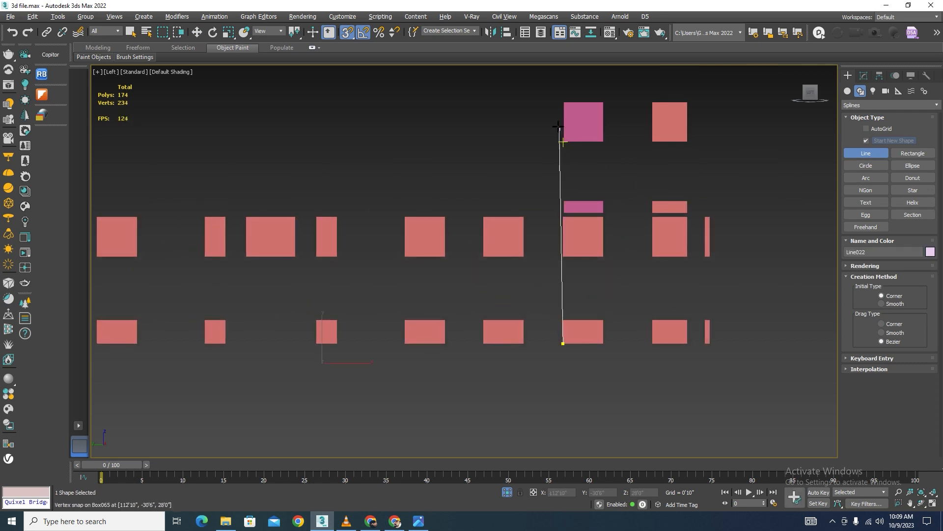
{"action": "left_click", "coordinate": [564, 103]}
{"action": "left_click", "coordinate": [604, 102]}
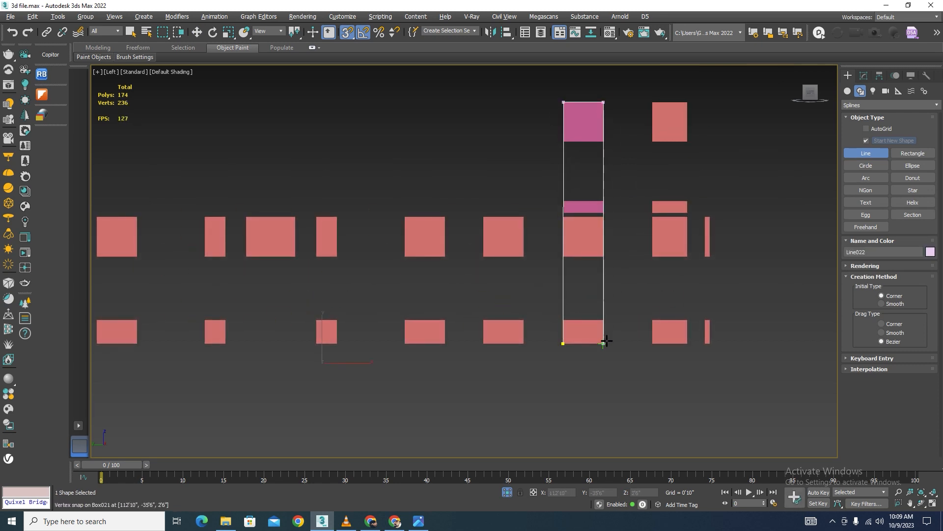
{"action": "left_click_drag", "start_coordinate": [604, 343], "coordinate": [622, 326]}
{"action": "right_click", "coordinate": [621, 326]}
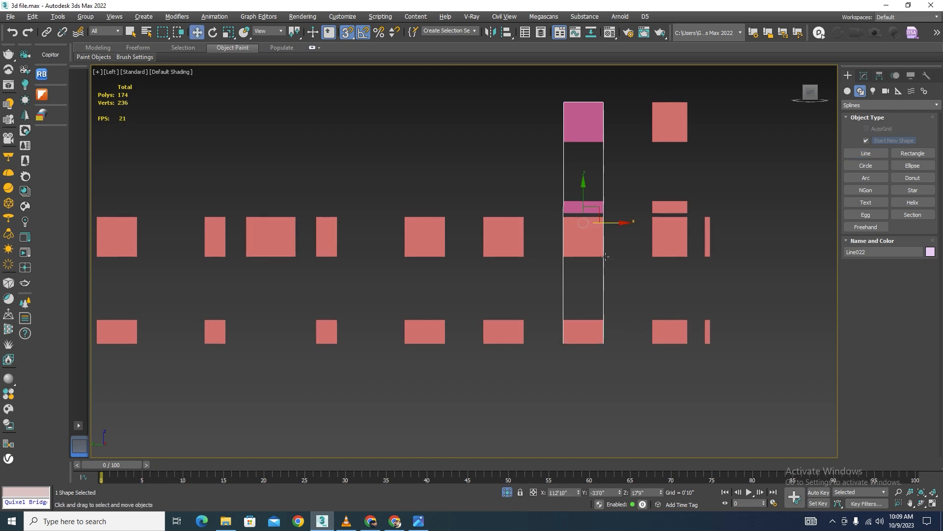
Try to fillet the upper corner vertices of the window bay line into an arch
{"action": "left_click", "coordinate": [863, 76]}
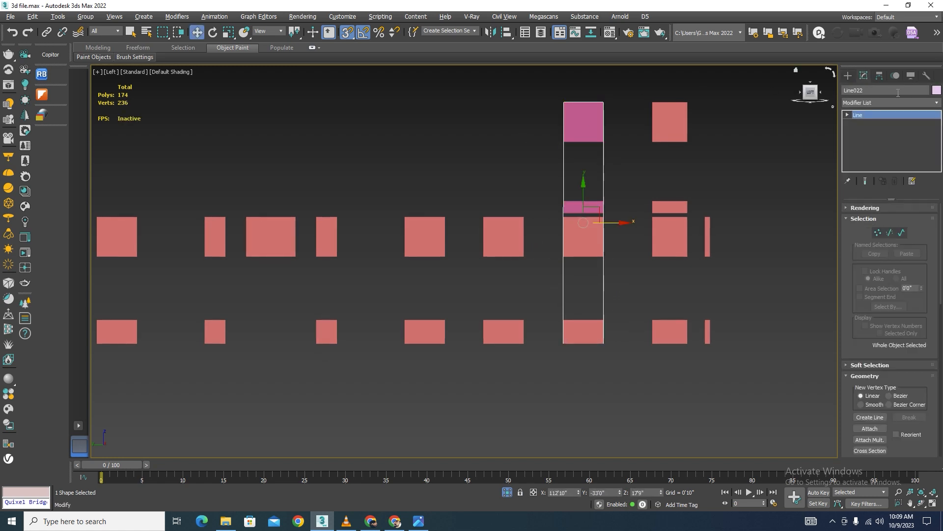
{"action": "left_click", "coordinate": [878, 233]}
{"action": "scroll", "coordinate": [941, 243], "scroll_direction": "down", "scroll_amount": 5}
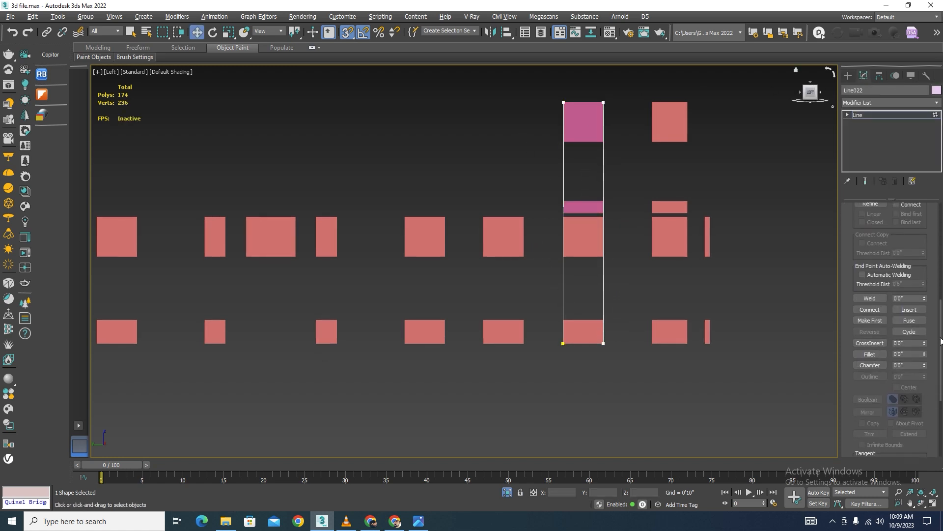
{"action": "left_click", "coordinate": [564, 102]}
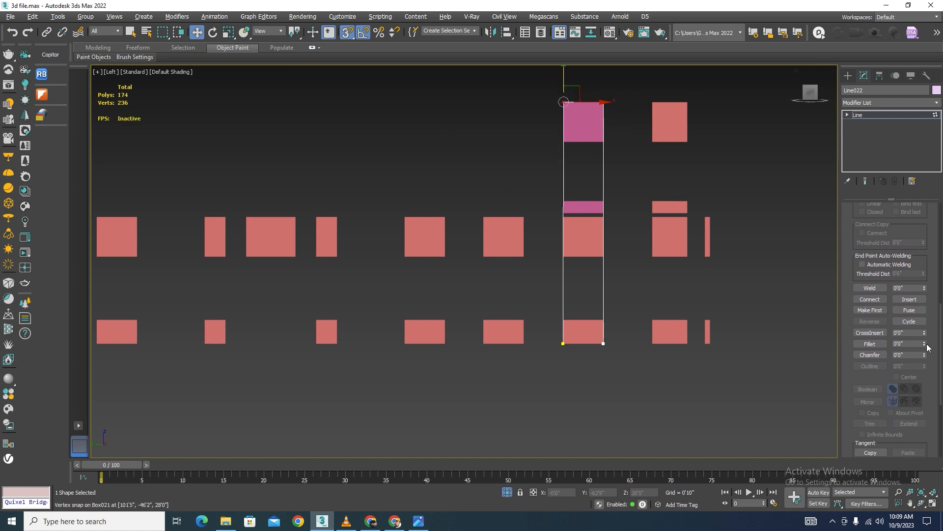
{"action": "left_click_drag", "start_coordinate": [924, 344], "coordinate": [924, 309]}
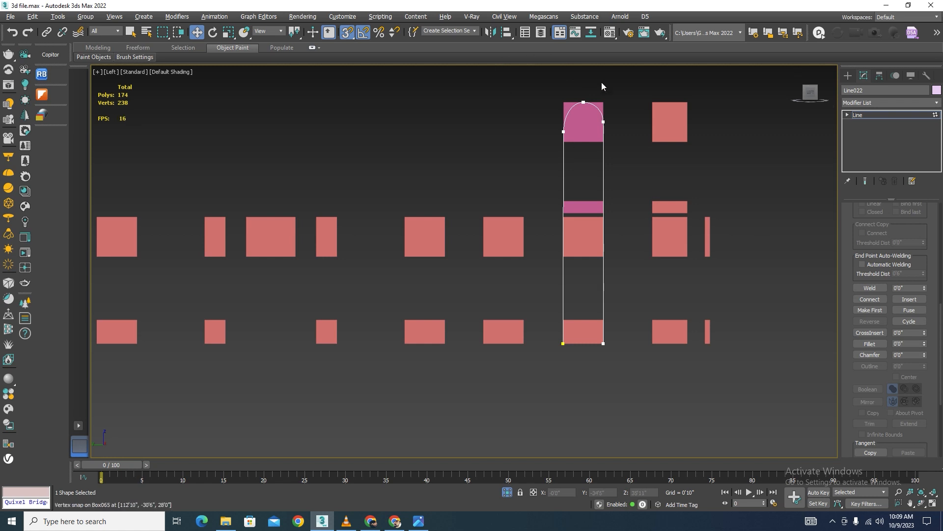
{"action": "scroll", "coordinate": [630, 122], "scroll_direction": "up", "scroll_amount": 5}
{"action": "scroll", "coordinate": [571, 157], "scroll_direction": "down", "scroll_amount": 4}
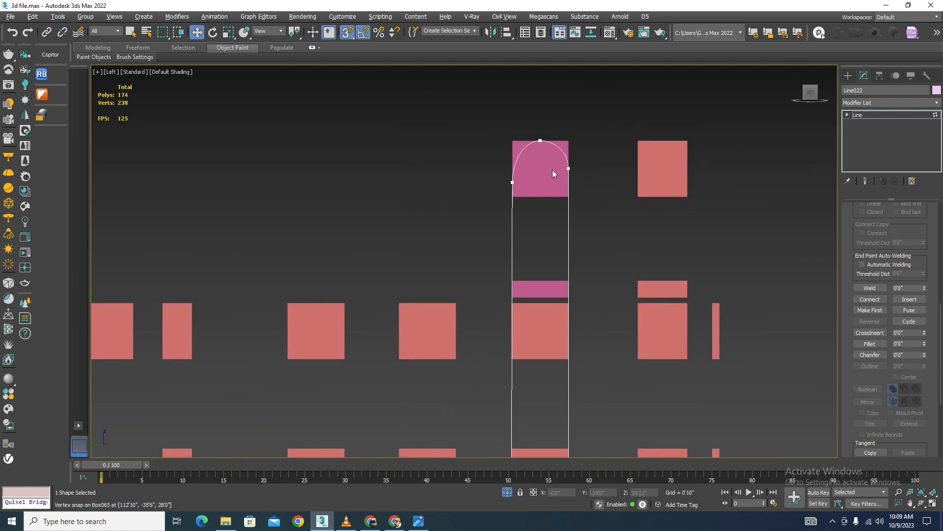
Undo the last fillet and delete the line around the window bay
{"action": "key", "text": "ctrl+z"}
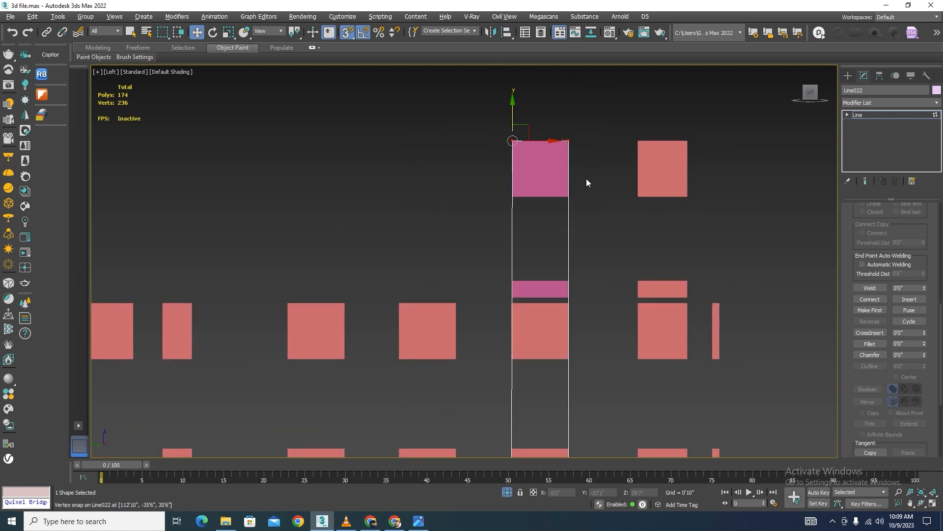
{"action": "left_click", "coordinate": [848, 115]}
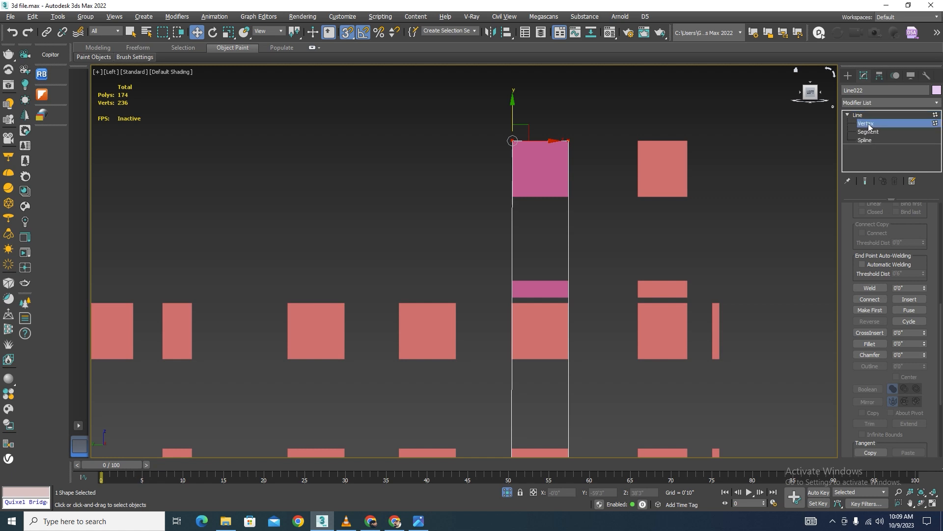
{"action": "key", "text": "Delete"}
{"action": "scroll", "coordinate": [595, 206], "scroll_direction": "down", "scroll_amount": 3}
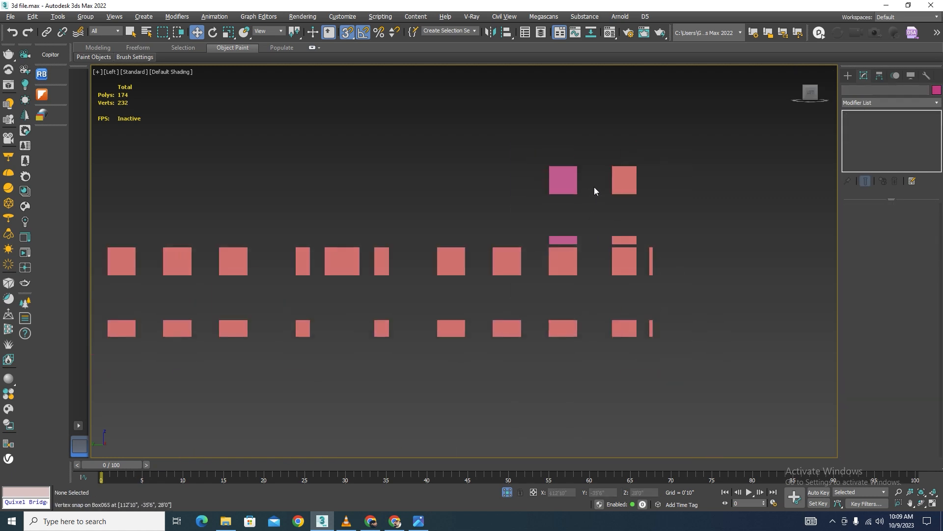
Draw an open line snapped from the lowest panel's base corners up to the underside of the topmost magenta panel
{"action": "scroll", "coordinate": [579, 195], "scroll_direction": "up", "scroll_amount": 2}
{"action": "left_click", "coordinate": [848, 75]}
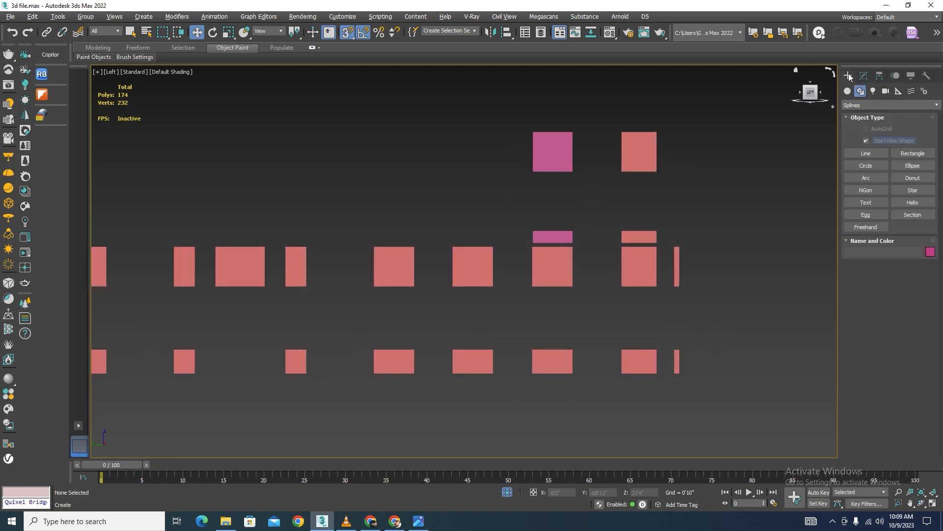
{"action": "left_click", "coordinate": [875, 154]}
{"action": "left_click", "coordinate": [532, 373]}
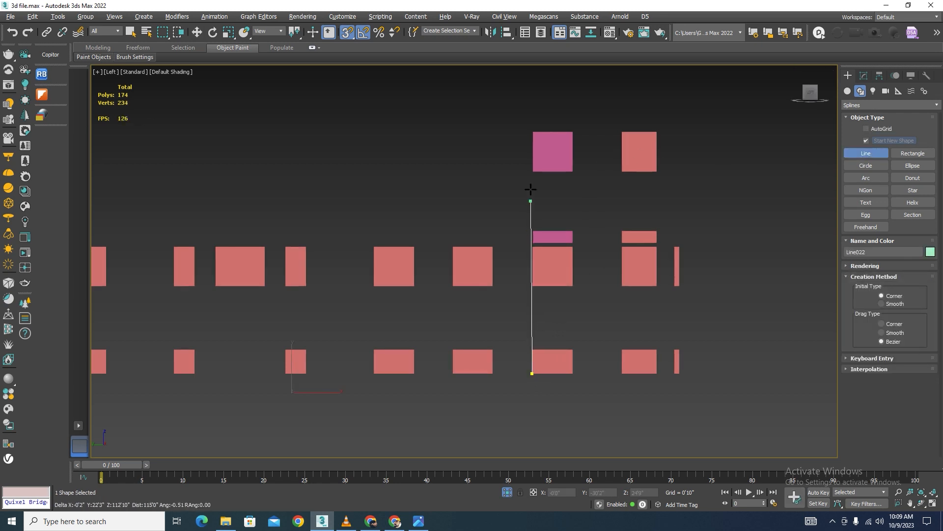
{"action": "left_click", "coordinate": [533, 171]}
{"action": "left_click", "coordinate": [572, 172]}
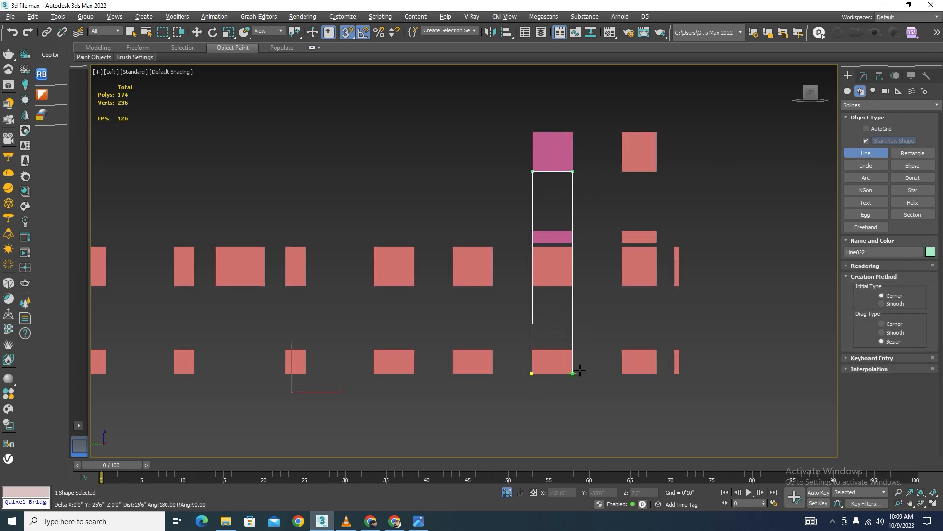
{"action": "left_click", "coordinate": [573, 374]}
{"action": "right_click", "coordinate": [589, 373]}
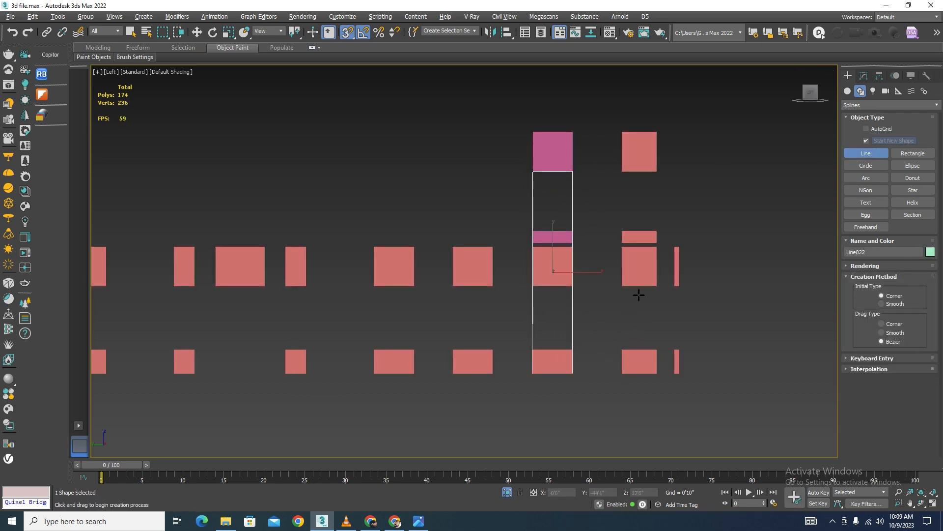
Examine the new line in a 3D view, checking its base corner vertices against the lowest panel
{"action": "left_click", "coordinate": [864, 75]}
{"action": "middle_click_drag", "start_coordinate": [619, 206], "coordinate": [613, 256], "text": "alt"}
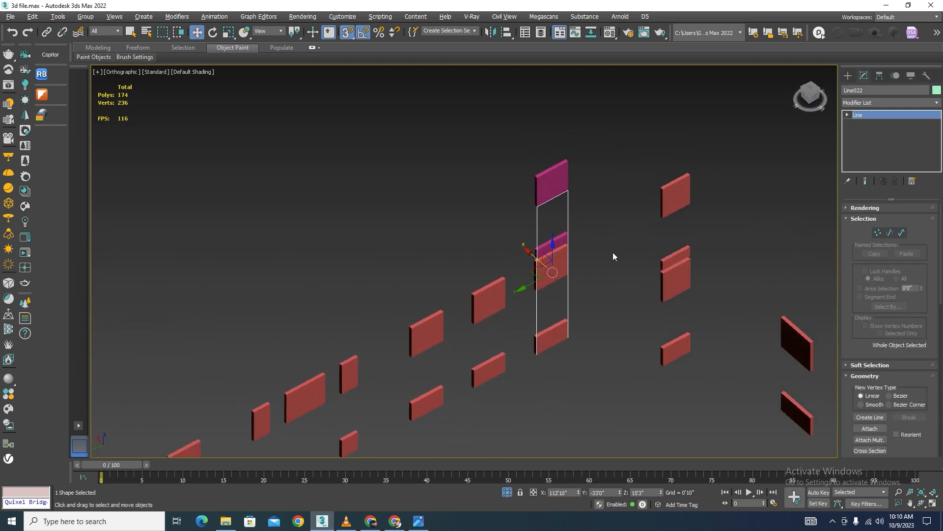
{"action": "left_click", "coordinate": [878, 232]}
{"action": "scroll", "coordinate": [538, 364], "scroll_direction": "up", "scroll_amount": 5}
{"action": "left_click", "coordinate": [504, 379]}
{"action": "scroll", "coordinate": [515, 385], "scroll_direction": "down", "scroll_amount": 1}
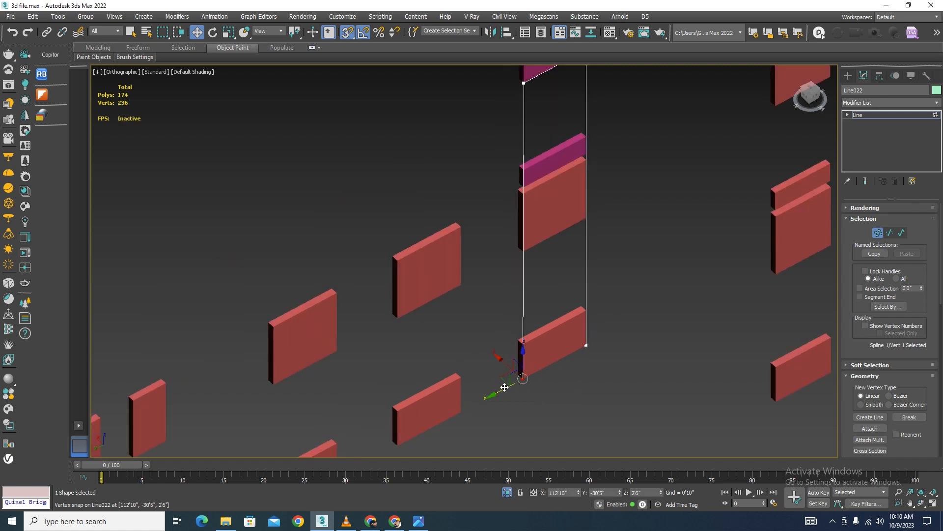
{"action": "scroll", "coordinate": [504, 387], "scroll_direction": "down", "scroll_amount": 2}
{"action": "left_click", "coordinate": [566, 329]}
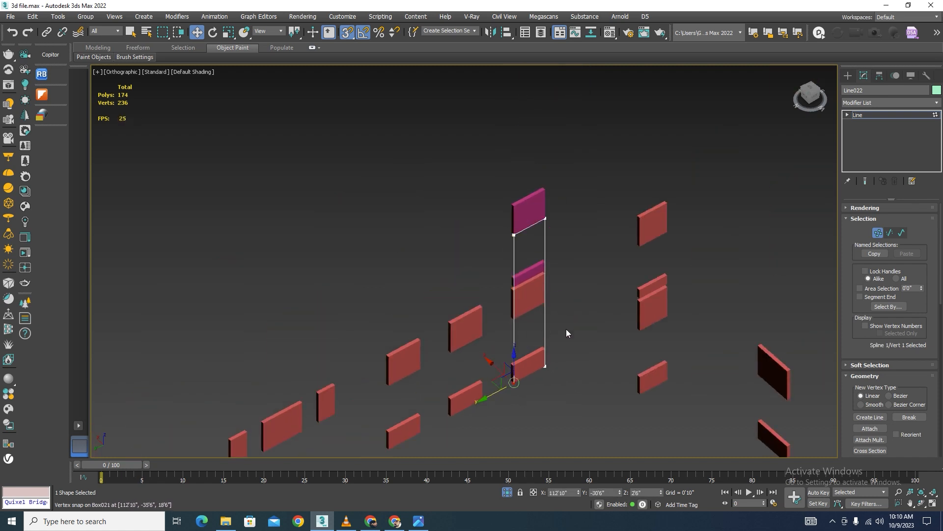
{"action": "left_click", "coordinate": [544, 366]}
In the left view, fillet the line's two top vertices so they form an arch below the topmost magenta panel
{"action": "key", "text": "l"}
{"action": "scroll", "coordinate": [547, 213], "scroll_direction": "down", "scroll_amount": 7}
{"action": "scroll", "coordinate": [661, 99], "scroll_direction": "up", "scroll_amount": 5}
{"action": "scroll", "coordinate": [656, 100], "scroll_direction": "down", "scroll_amount": 4}
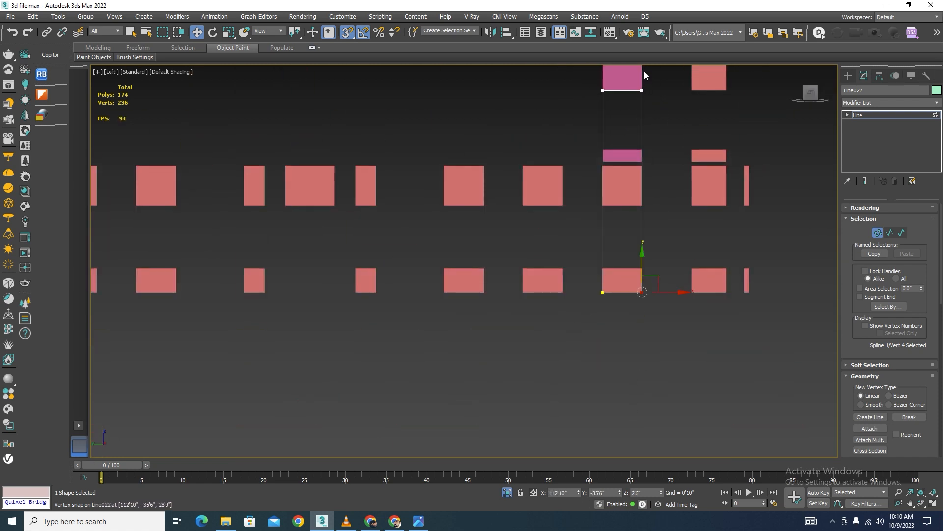
{"action": "left_click_drag", "start_coordinate": [656, 88], "coordinate": [603, 91]}
{"action": "left_click_drag", "start_coordinate": [940, 270], "coordinate": [916, 343]}
{"action": "scroll", "coordinate": [623, 111], "scroll_direction": "up", "scroll_amount": 5}
{"action": "scroll", "coordinate": [604, 122], "scroll_direction": "down", "scroll_amount": 3}
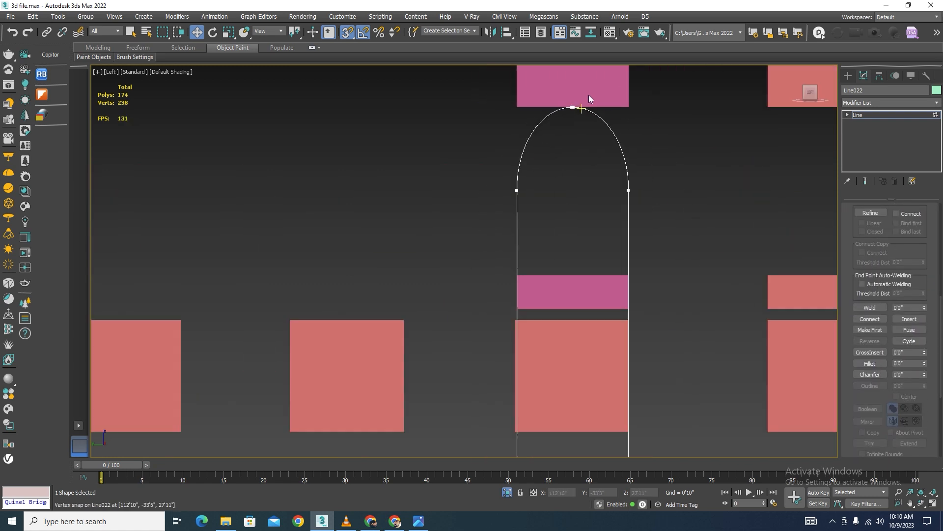
{"action": "scroll", "coordinate": [600, 138], "scroll_direction": "up", "scroll_amount": 2}
{"action": "scroll", "coordinate": [607, 169], "scroll_direction": "down", "scroll_amount": 4}
{"action": "middle_click_drag", "start_coordinate": [597, 158], "coordinate": [563, 189]}
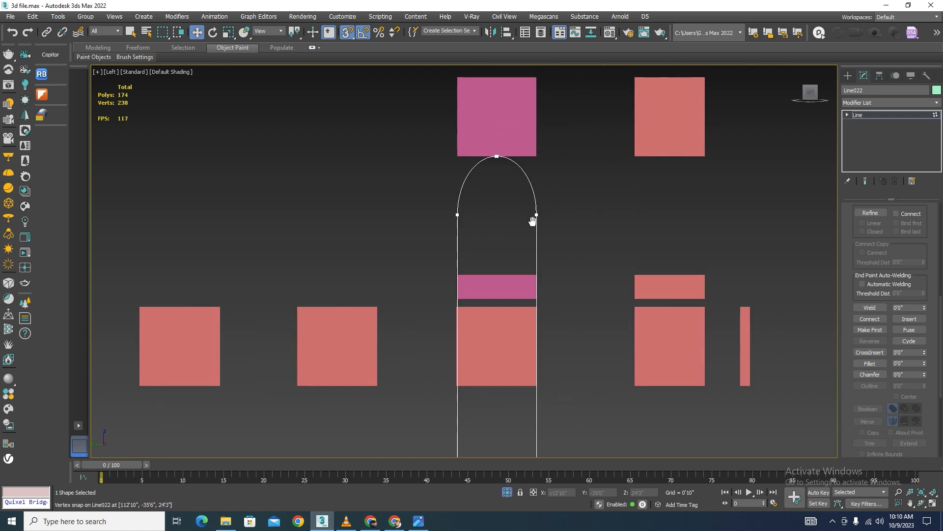
{"action": "scroll", "coordinate": [551, 202], "scroll_direction": "down", "scroll_amount": 4}
{"action": "scroll", "coordinate": [491, 196], "scroll_direction": "up", "scroll_amount": 4}
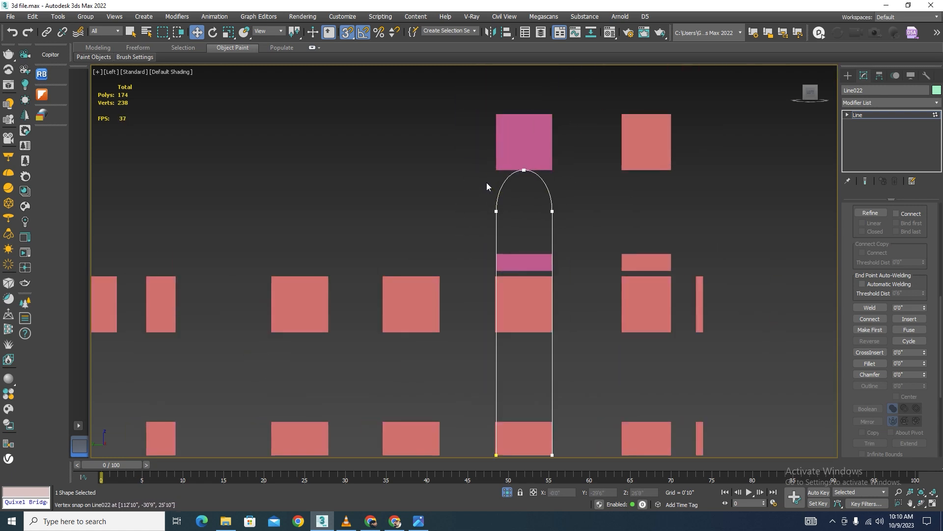
Leave vertex editing and delete the arched line
{"action": "left_click", "coordinate": [848, 115]}
{"action": "left_click", "coordinate": [872, 126]}
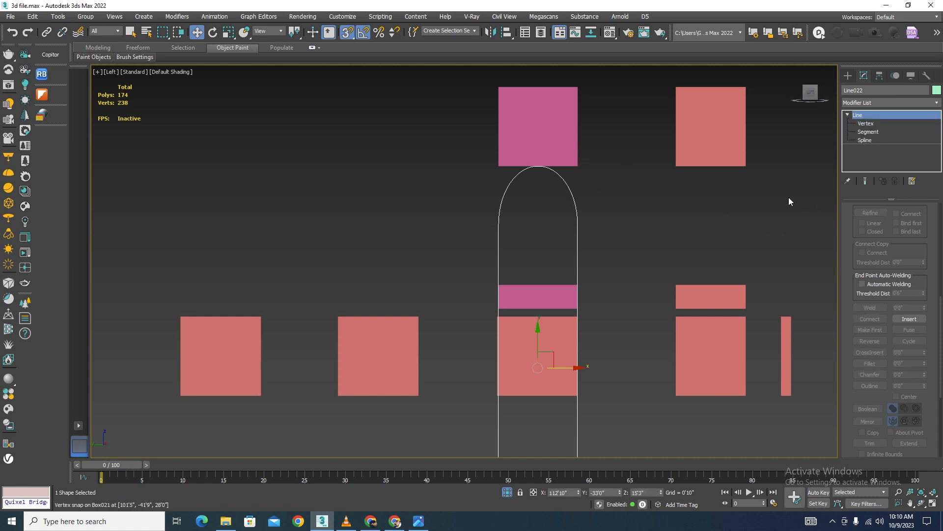
{"action": "key", "text": "Delete"}
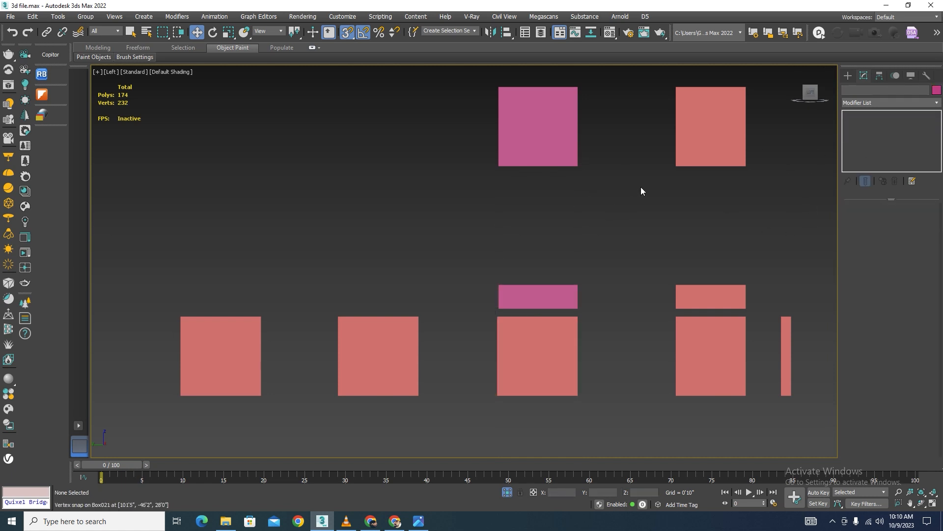
Draw a straight line snapped from the topmost magenta panel's lower-left corner down to the lowest panel's base corner
{"action": "left_click", "coordinate": [848, 75]}
{"action": "left_click", "coordinate": [872, 155]}
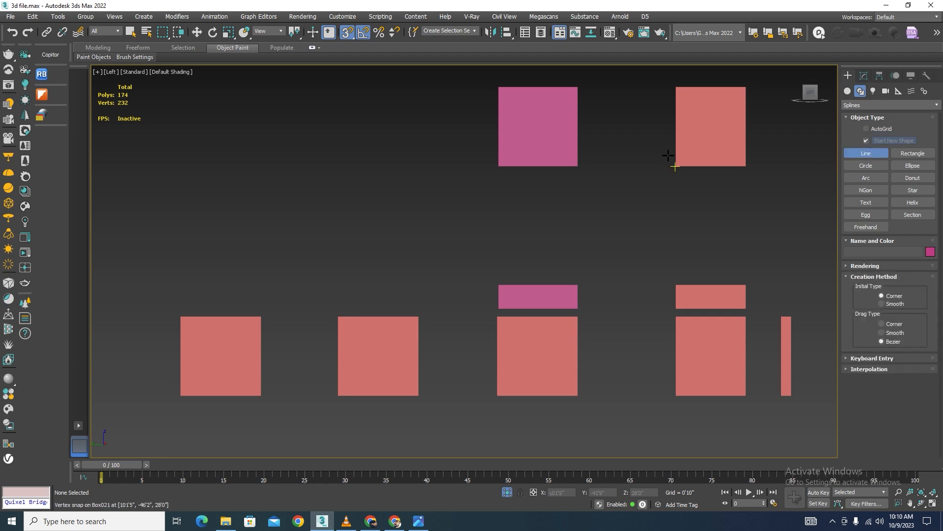
{"action": "scroll", "coordinate": [596, 226], "scroll_direction": "down", "scroll_amount": 3}
{"action": "scroll", "coordinate": [588, 133], "scroll_direction": "up", "scroll_amount": 3}
{"action": "scroll", "coordinate": [581, 119], "scroll_direction": "down", "scroll_amount": 3}
{"action": "left_click", "coordinate": [574, 105]}
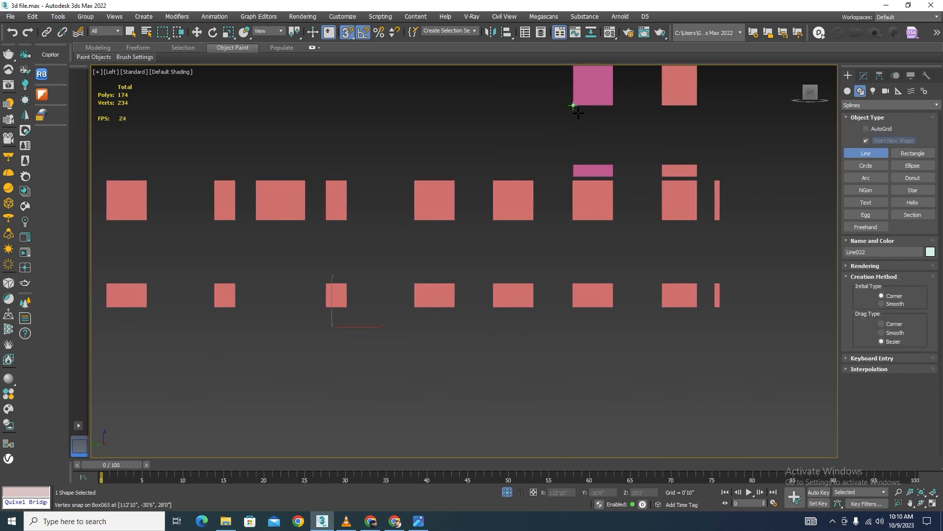
{"action": "left_click", "coordinate": [573, 307]}
{"action": "right_click", "coordinate": [607, 354]}
{"action": "key", "text": "w"}
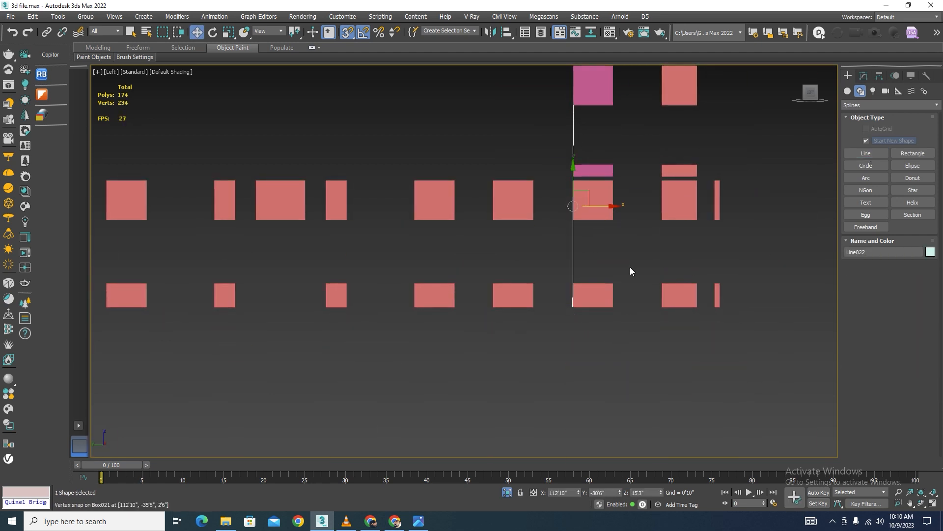
Draw a matching straight line from the topmost magenta panel's lower-right corner down to the lowest panel's base
{"action": "left_click", "coordinate": [867, 153]}
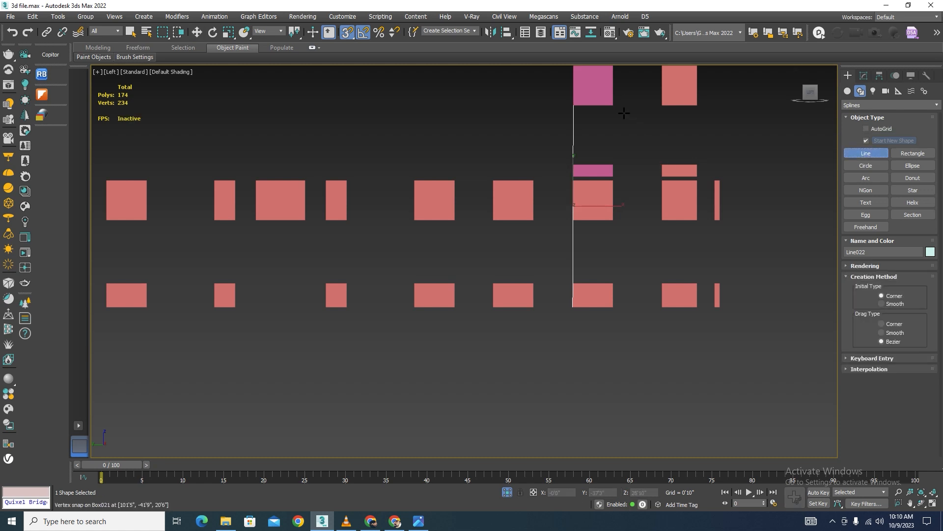
{"action": "left_click", "coordinate": [613, 105]}
{"action": "left_click", "coordinate": [613, 310]}
{"action": "right_click", "coordinate": [647, 252]}
{"action": "key", "text": "w"}
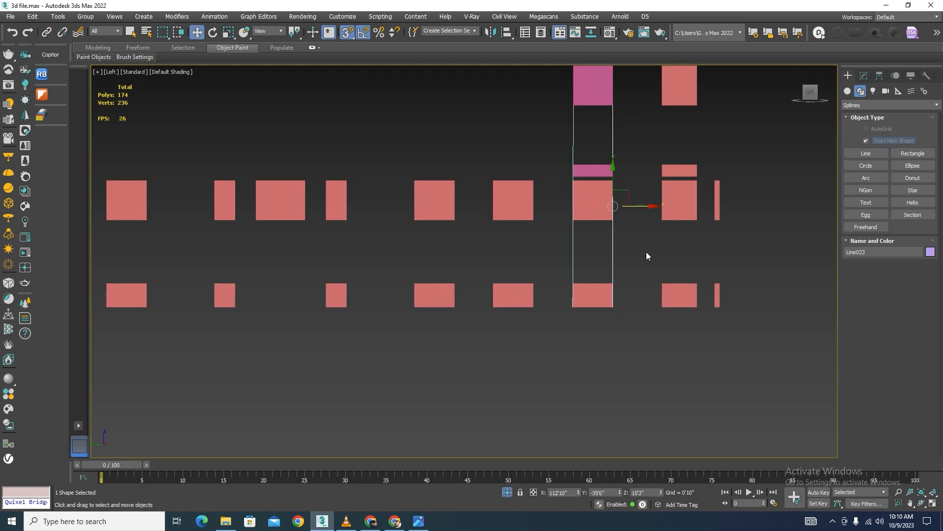
Attach the right vertical line to the left one as a single shape
{"action": "scroll", "coordinate": [587, 80], "scroll_direction": "up", "scroll_amount": 5}
{"action": "scroll", "coordinate": [556, 239], "scroll_direction": "up", "scroll_amount": 2}
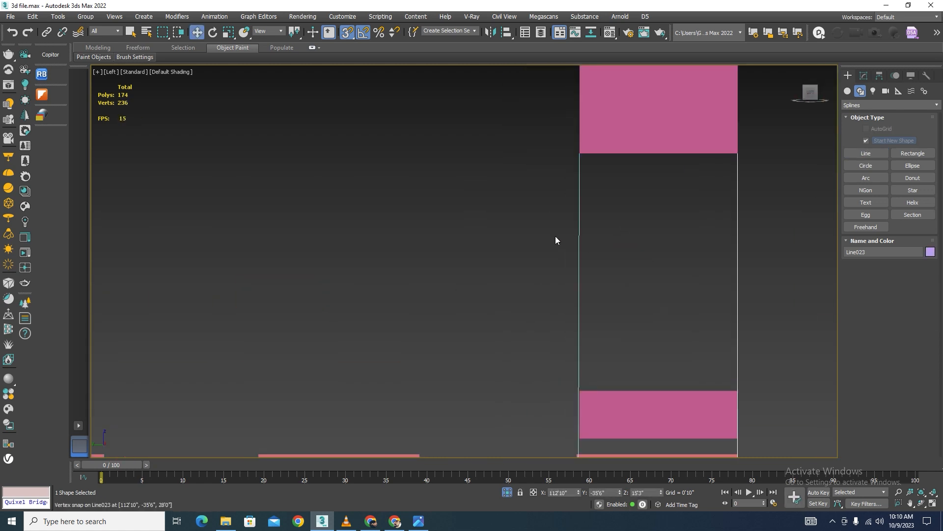
{"action": "left_click", "coordinate": [580, 246]}
{"action": "left_click", "coordinate": [863, 76]}
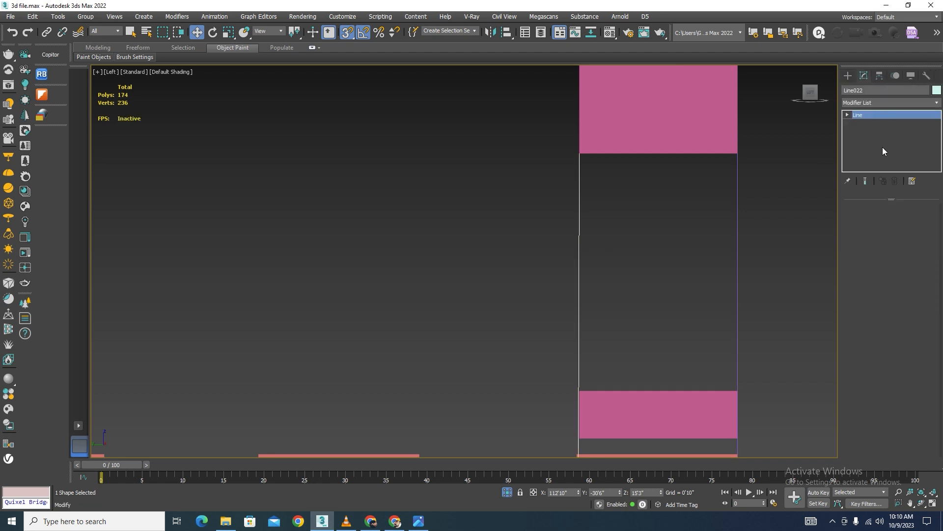
{"action": "scroll", "coordinate": [620, 112], "scroll_direction": "down", "scroll_amount": 3}
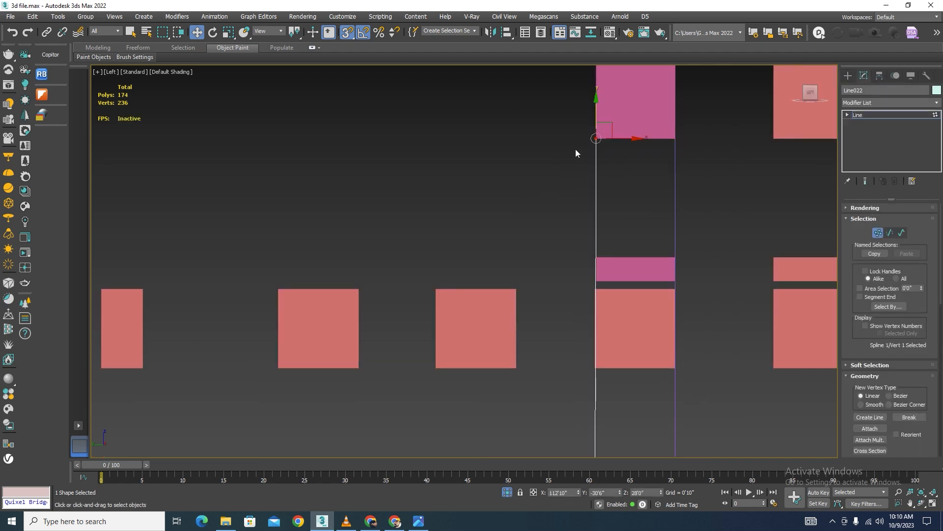
{"action": "scroll", "coordinate": [576, 150], "scroll_direction": "down", "scroll_amount": 3}
{"action": "left_click_drag", "start_coordinate": [543, 94], "coordinate": [587, 313]}
{"action": "right_click", "coordinate": [567, 146]}
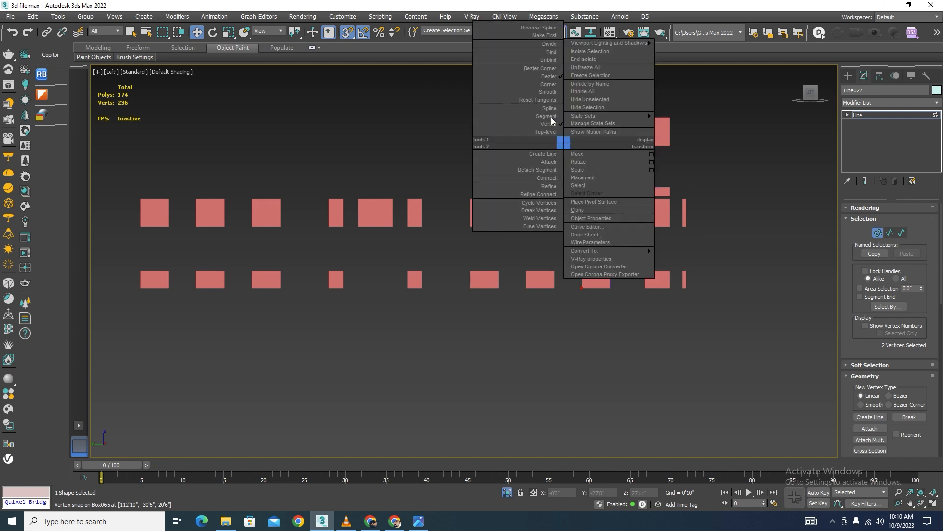
{"action": "left_click", "coordinate": [877, 232]}
{"action": "left_click", "coordinate": [869, 428]}
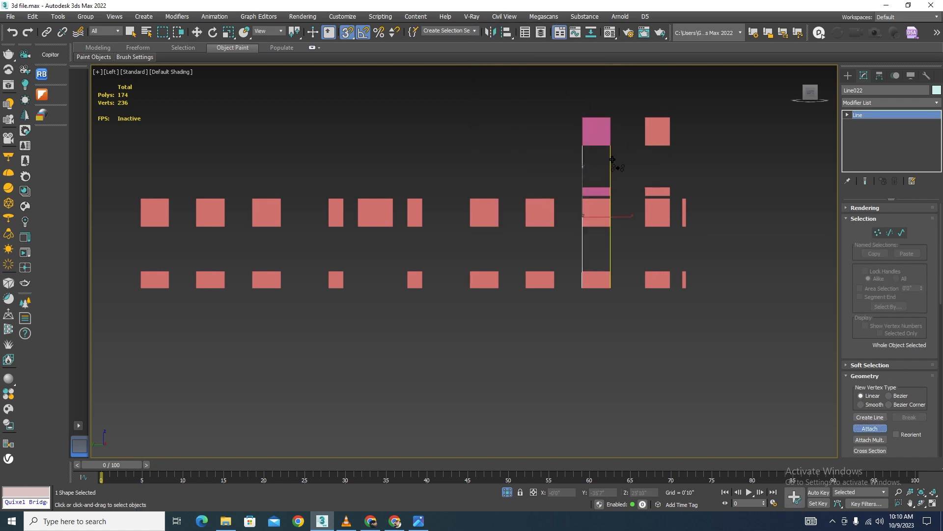
In wireframe display, draw an end-end-middle arc snapped between the tops of the two vertical lines, bulging upward
{"action": "left_click", "coordinate": [845, 76]}
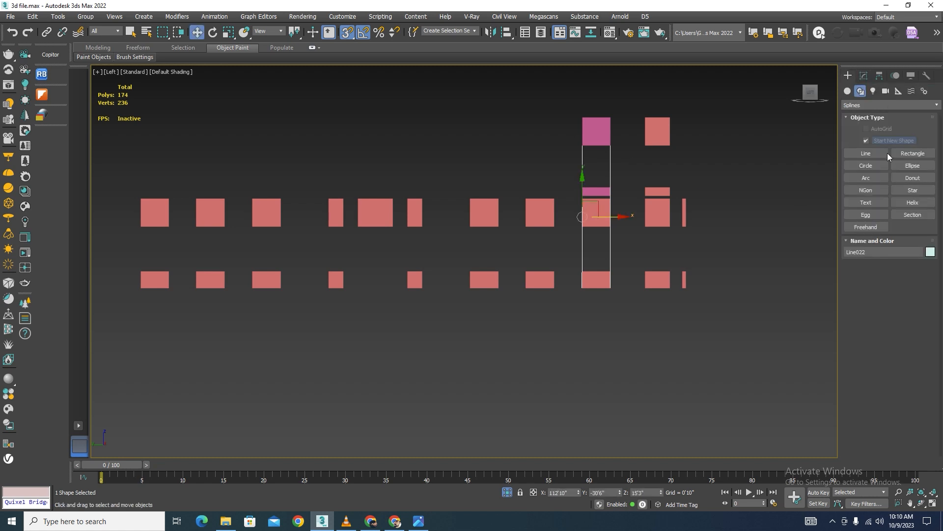
{"action": "left_click", "coordinate": [867, 177]}
{"action": "scroll", "coordinate": [590, 216], "scroll_direction": "up", "scroll_amount": 5}
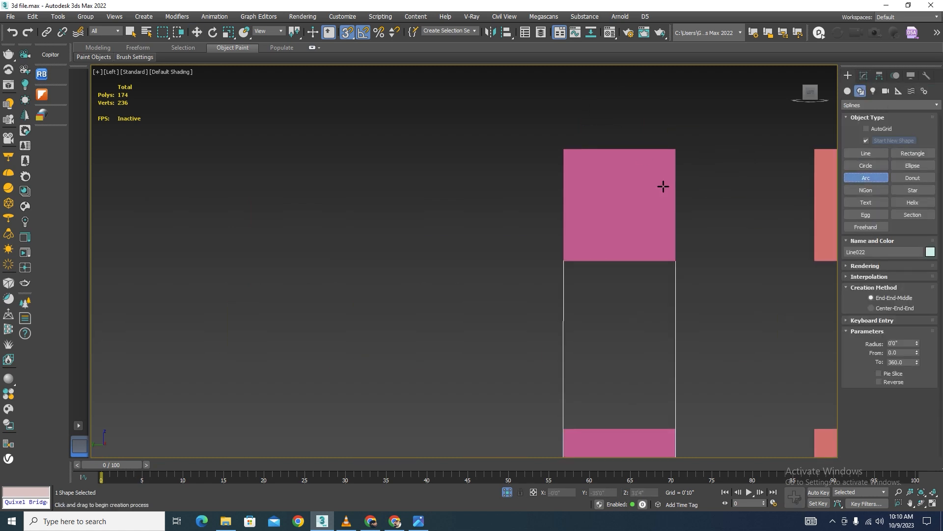
{"action": "key", "text": "F3"}
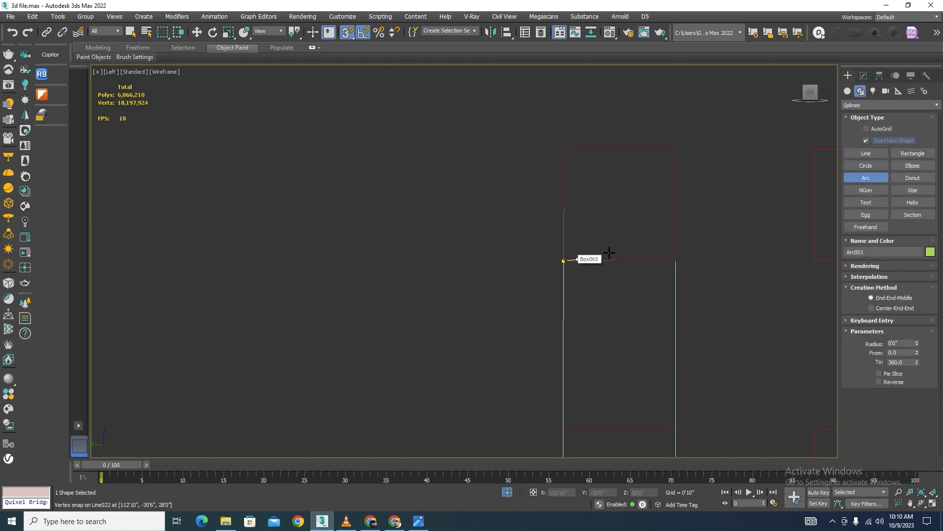
{"action": "left_click_drag", "start_coordinate": [564, 260], "coordinate": [676, 261]}
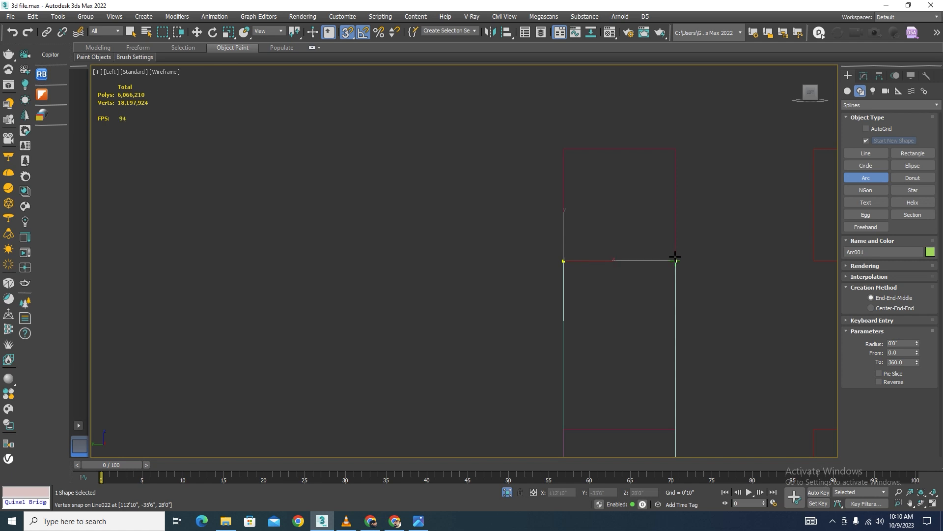
{"action": "left_click", "coordinate": [620, 211]}
{"action": "key", "text": "w"}
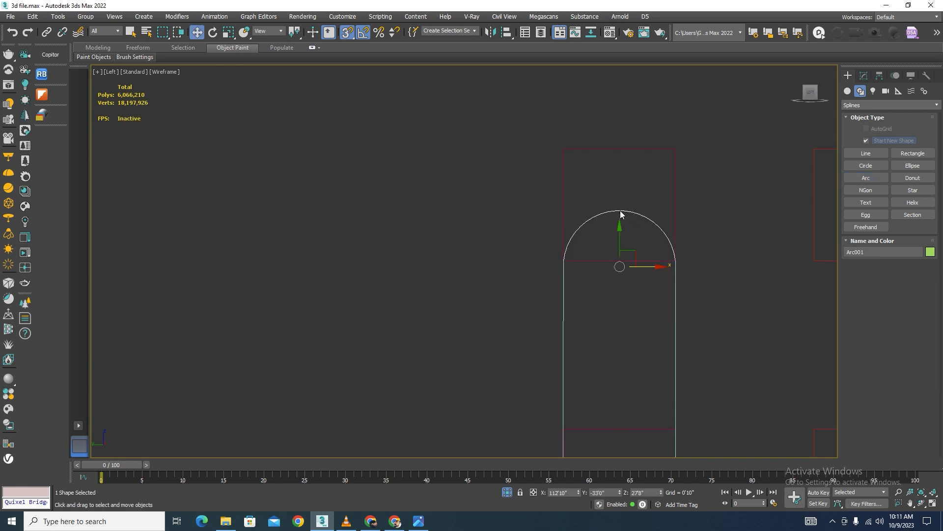
In a shaded 3D view, attach the arc to the vertical line shape
{"action": "scroll", "coordinate": [620, 206], "scroll_direction": "down", "scroll_amount": 5}
{"action": "middle_click_drag", "start_coordinate": [625, 200], "coordinate": [641, 247], "text": "alt"}
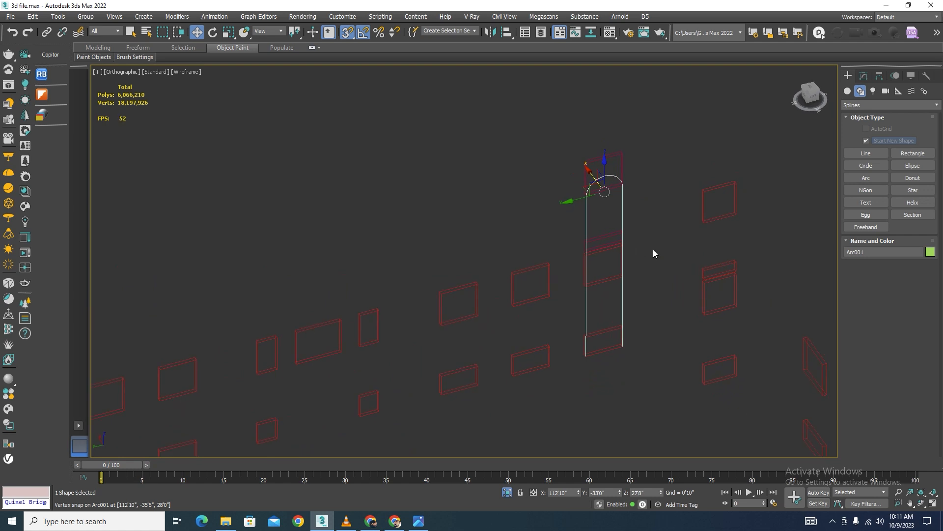
{"action": "left_click", "coordinate": [653, 251]}
{"action": "scroll", "coordinate": [627, 199], "scroll_direction": "up", "scroll_amount": 5}
{"action": "key", "text": "F3"}
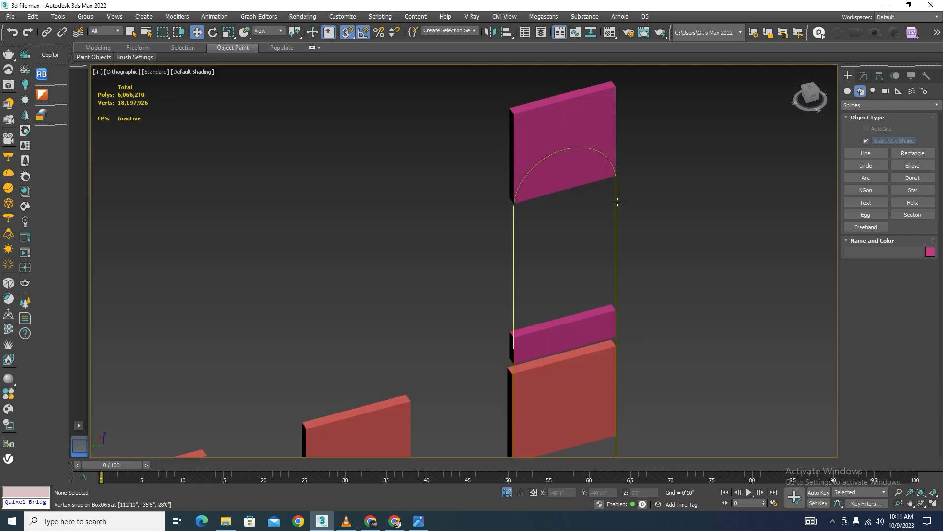
{"action": "left_click", "coordinate": [618, 206]}
{"action": "left_click", "coordinate": [864, 76]}
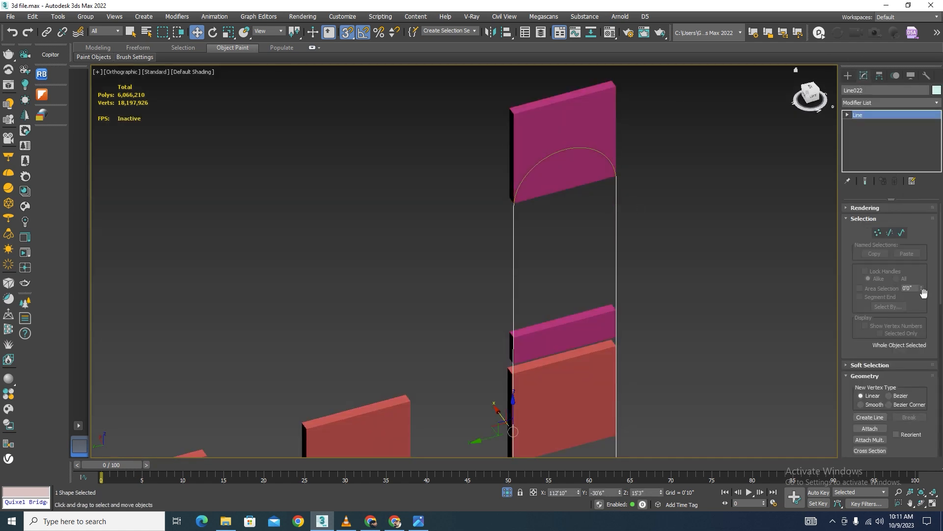
{"action": "left_click", "coordinate": [868, 427]}
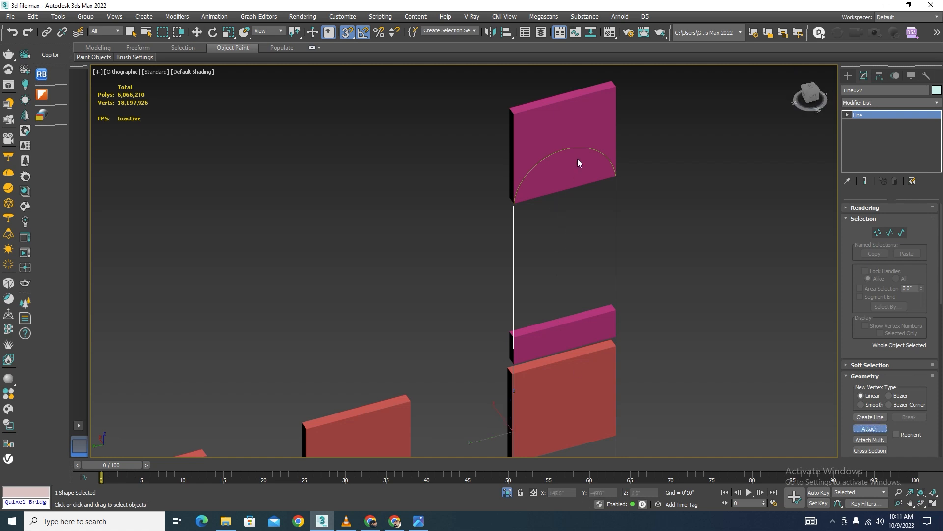
Weld the vertices where the arc meets the two vertical lines, and leave vertex editing
{"action": "left_click", "coordinate": [878, 233]}
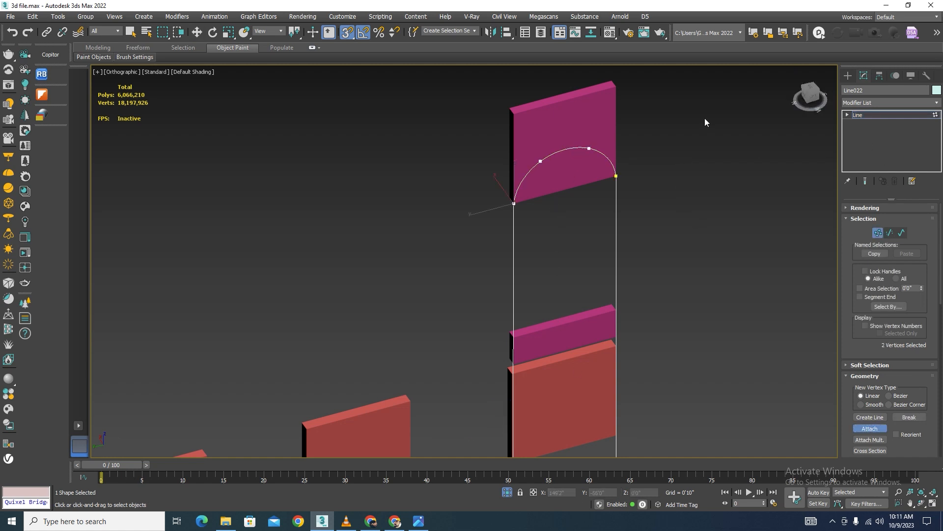
{"action": "left_click", "coordinate": [618, 142]}
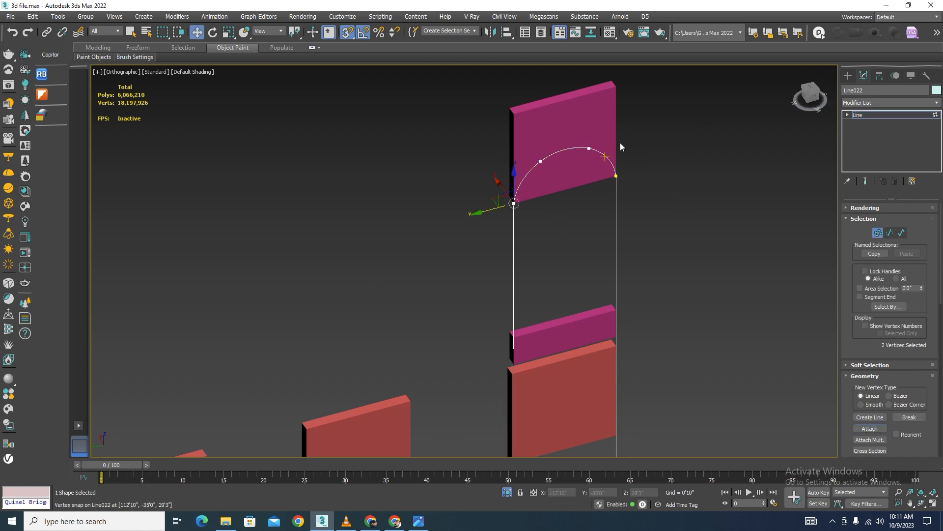
{"action": "left_click_drag", "start_coordinate": [939, 257], "coordinate": [931, 426]}
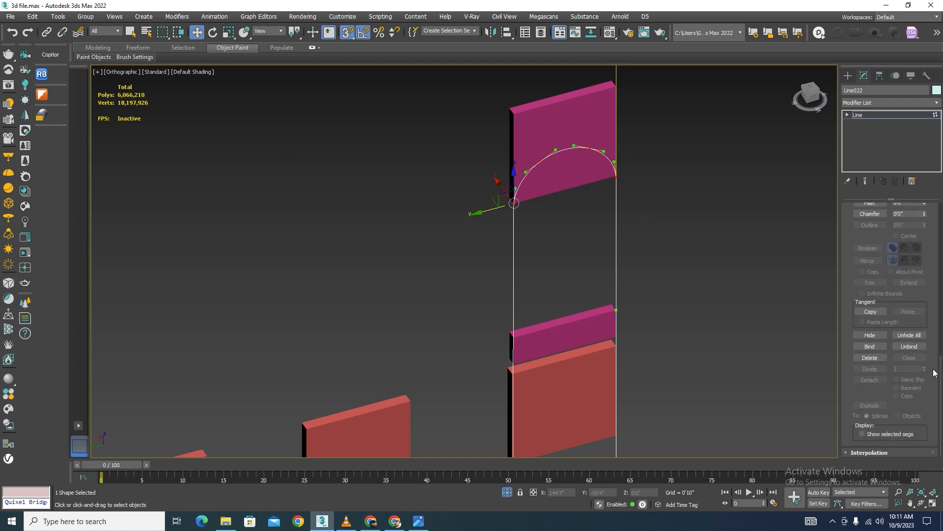
{"action": "left_click_drag", "start_coordinate": [940, 387], "coordinate": [939, 319]}
{"action": "left_click", "coordinate": [878, 313]}
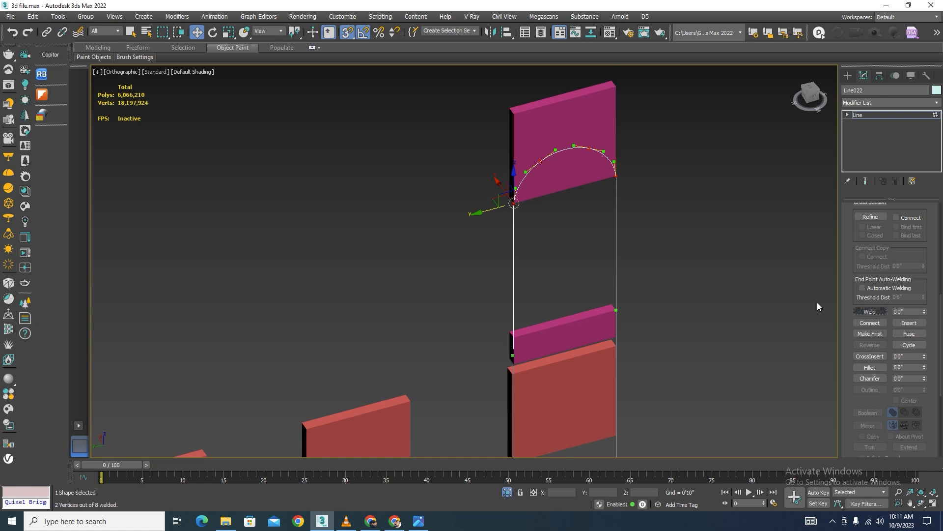
{"action": "left_click", "coordinate": [847, 115]}
{"action": "left_click", "coordinate": [858, 114]}
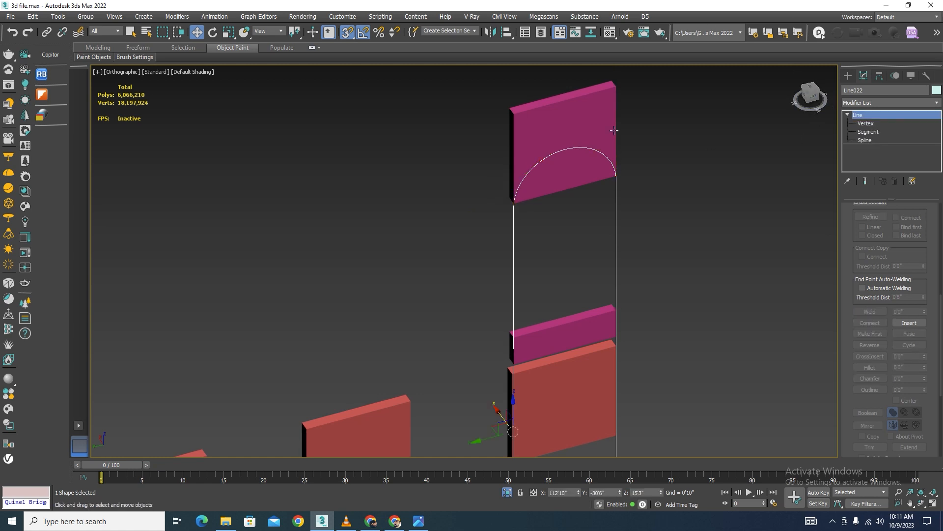
Interrupt the running autosave and exit isolation to show the whole villa
{"action": "scroll", "coordinate": [630, 200], "scroll_direction": "down", "scroll_amount": 5}
{"action": "scroll", "coordinate": [585, 163], "scroll_direction": "up", "scroll_amount": 5}
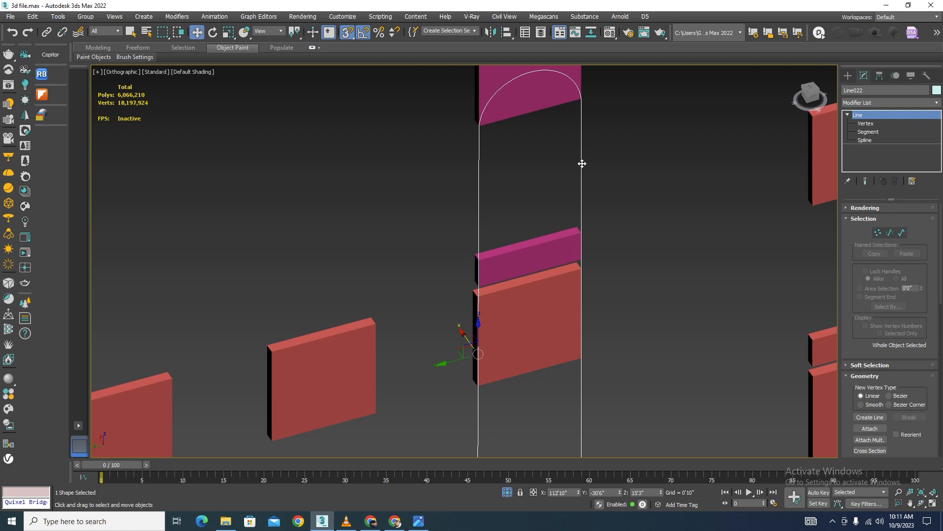
{"action": "scroll", "coordinate": [487, 150], "scroll_direction": "down", "scroll_amount": 5}
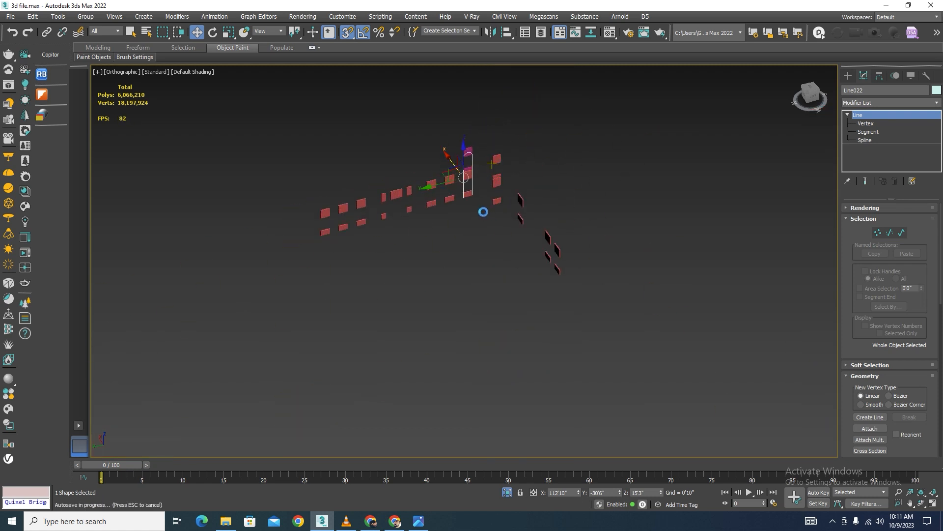
{"action": "key", "text": "Escape"}
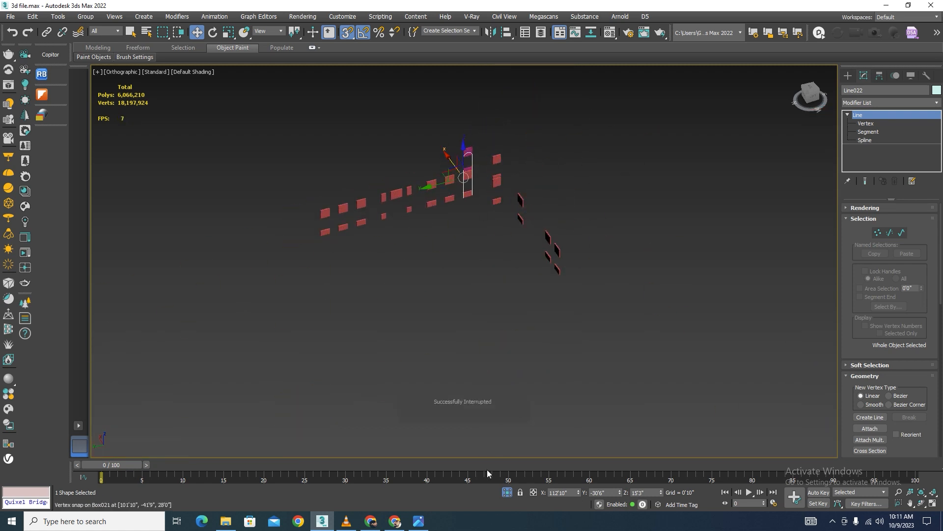
{"action": "left_click", "coordinate": [506, 493]}
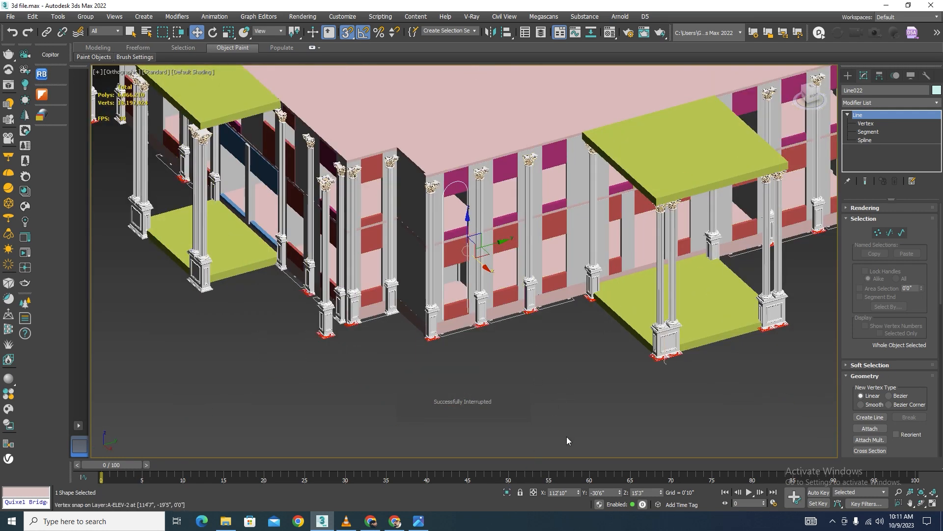
Move the arched outline out from the facade and snap its base corner to the lowest panel's front lower corner
{"action": "scroll", "coordinate": [438, 261], "scroll_direction": "up", "scroll_amount": 3}
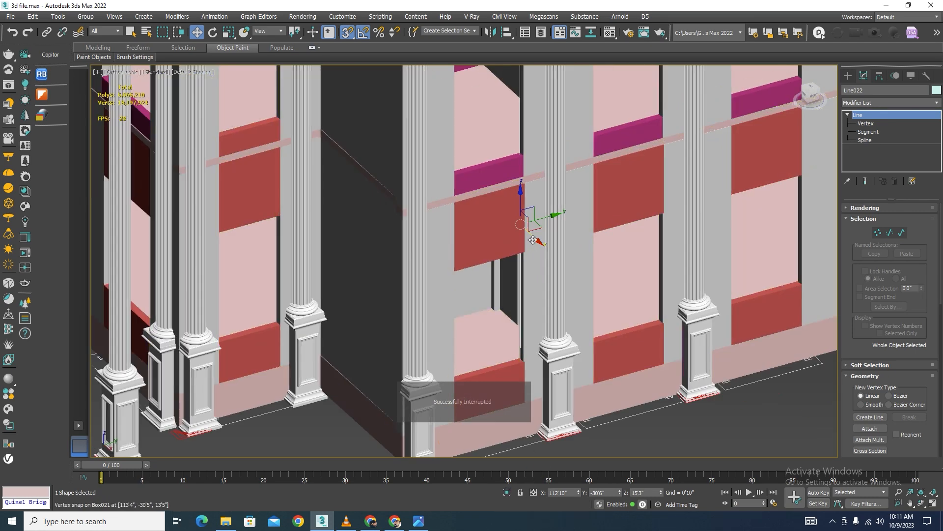
{"action": "left_click_drag", "start_coordinate": [536, 238], "coordinate": [569, 291]}
{"action": "scroll", "coordinate": [535, 314], "scroll_direction": "down", "scroll_amount": 4}
{"action": "scroll", "coordinate": [507, 373], "scroll_direction": "up", "scroll_amount": 8}
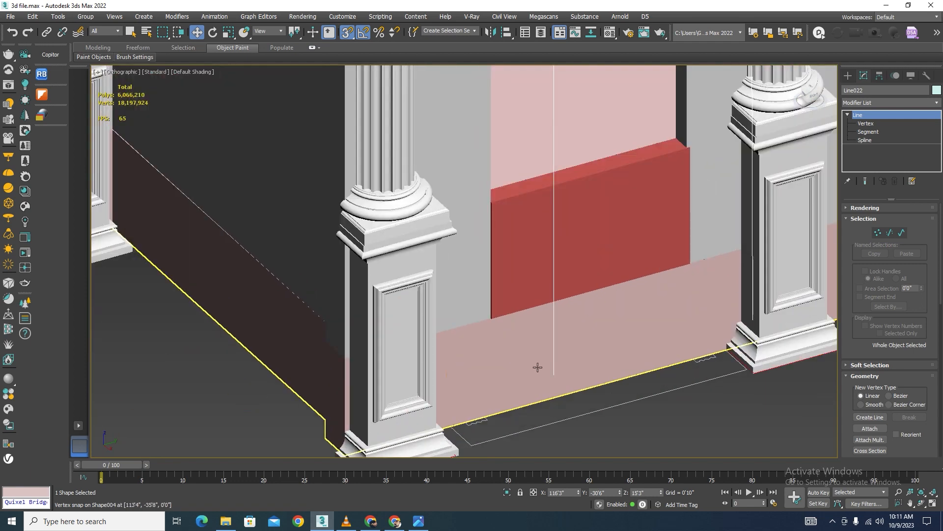
{"action": "left_click_drag", "start_coordinate": [554, 374], "coordinate": [492, 319]}
Examine the flat moulding profile outlines beside the imported floor plans
{"action": "scroll", "coordinate": [551, 258], "scroll_direction": "down", "scroll_amount": 8}
{"action": "scroll", "coordinate": [570, 261], "scroll_direction": "down", "scroll_amount": 8}
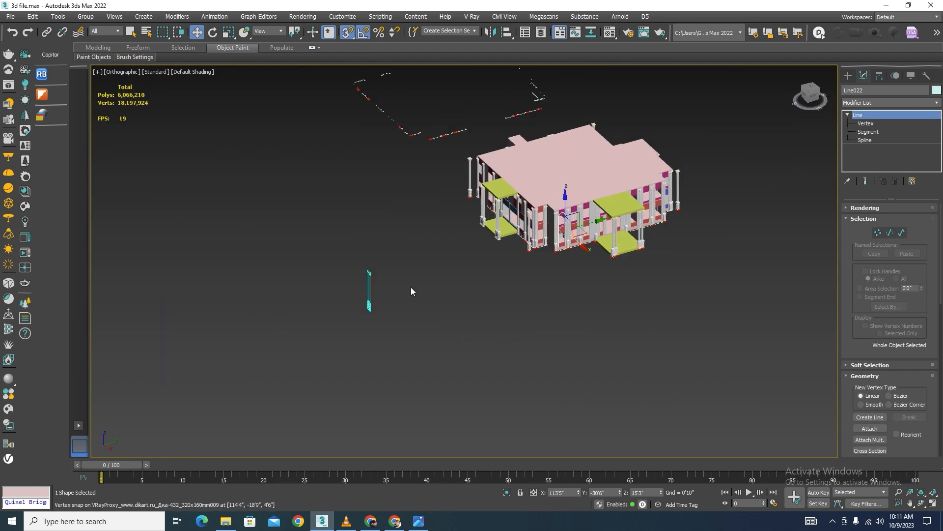
{"action": "scroll", "coordinate": [411, 287], "scroll_direction": "down", "scroll_amount": 6}
{"action": "scroll", "coordinate": [639, 384], "scroll_direction": "up", "scroll_amount": 3}
{"action": "scroll", "coordinate": [643, 380], "scroll_direction": "down", "scroll_amount": 2}
{"action": "scroll", "coordinate": [687, 379], "scroll_direction": "up", "scroll_amount": 8}
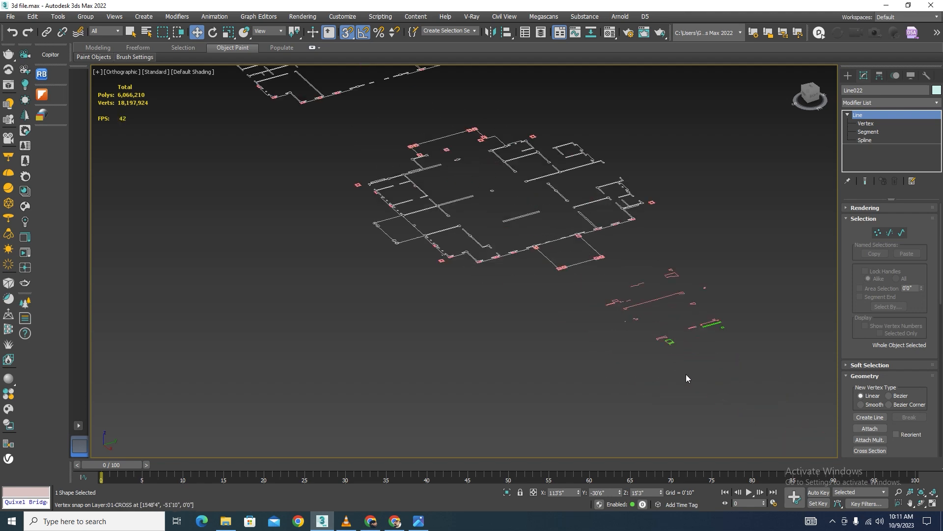
{"action": "scroll", "coordinate": [507, 307], "scroll_direction": "up", "scroll_amount": 6}
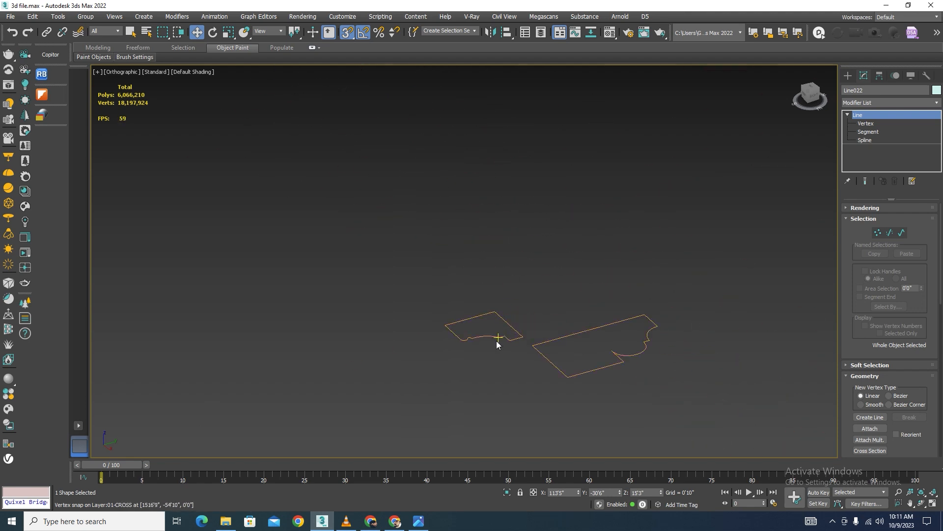
{"action": "scroll", "coordinate": [464, 323], "scroll_direction": "down", "scroll_amount": 5}
{"action": "scroll", "coordinate": [492, 327], "scroll_direction": "up", "scroll_amount": 4}
{"action": "scroll", "coordinate": [463, 327], "scroll_direction": "up", "scroll_amount": 3}
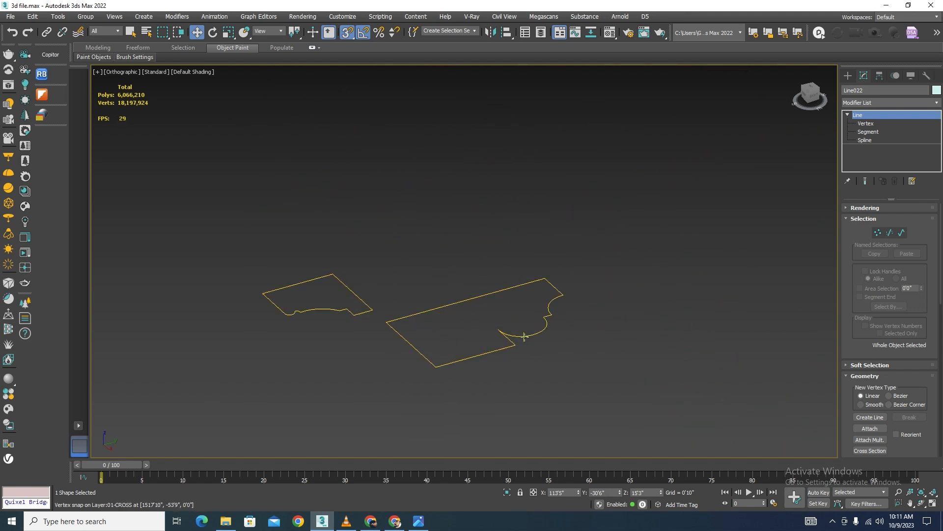
{"action": "scroll", "coordinate": [523, 335], "scroll_direction": "down", "scroll_amount": 12}
{"action": "middle_click_drag", "start_coordinate": [626, 294], "coordinate": [494, 316], "text": "alt"}
{"action": "scroll", "coordinate": [494, 316], "scroll_direction": "down", "scroll_amount": 4}
{"action": "middle_click_drag", "start_coordinate": [777, 171], "coordinate": [437, 209]}
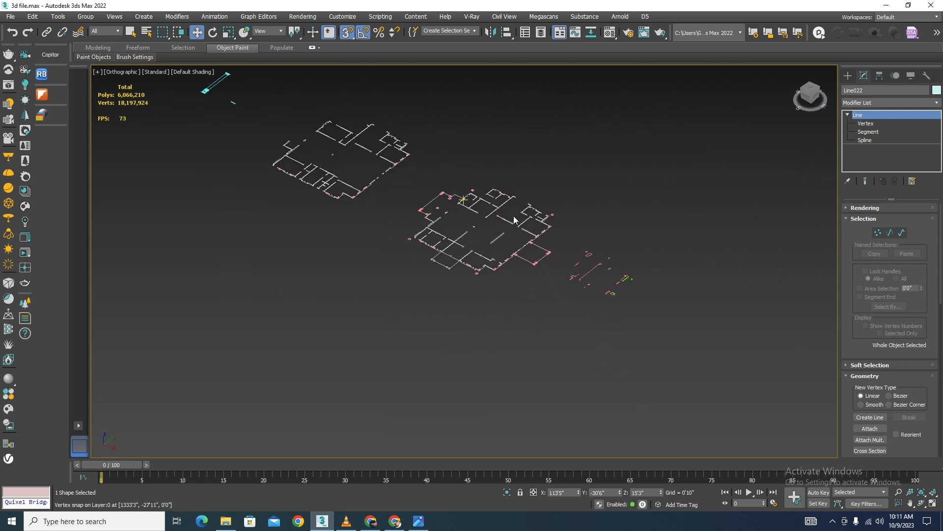
Add the imported moulding profile outlines to the arched outline selection, isolate them, and clear the selection
{"action": "scroll", "coordinate": [599, 262], "scroll_direction": "up", "scroll_amount": 7}
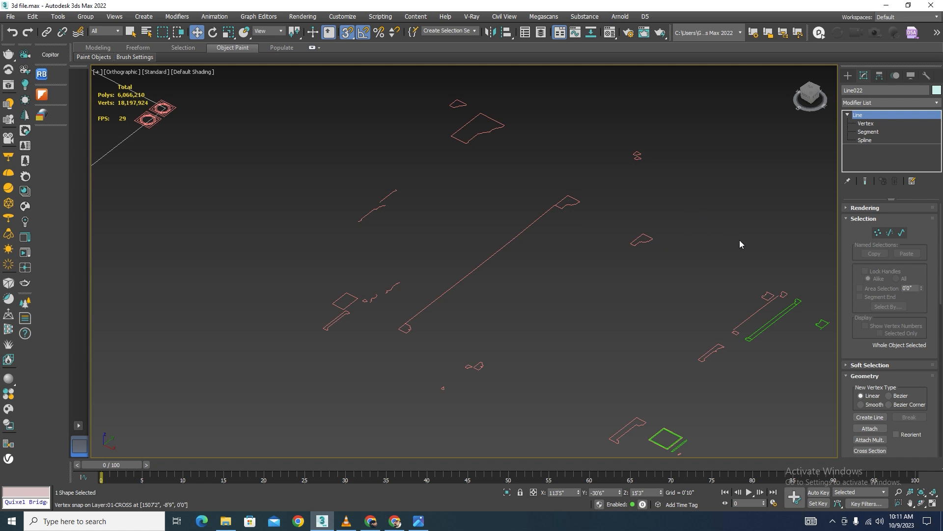
{"action": "scroll", "coordinate": [781, 300], "scroll_direction": "up", "scroll_amount": 5}
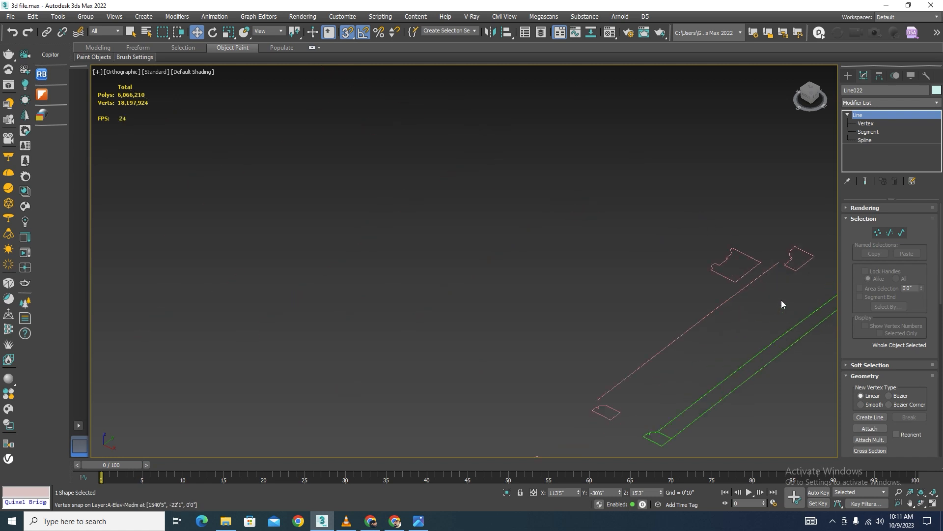
{"action": "left_click", "coordinate": [795, 270], "text": "ctrl"}
{"action": "scroll", "coordinate": [789, 259], "scroll_direction": "down", "scroll_amount": 6}
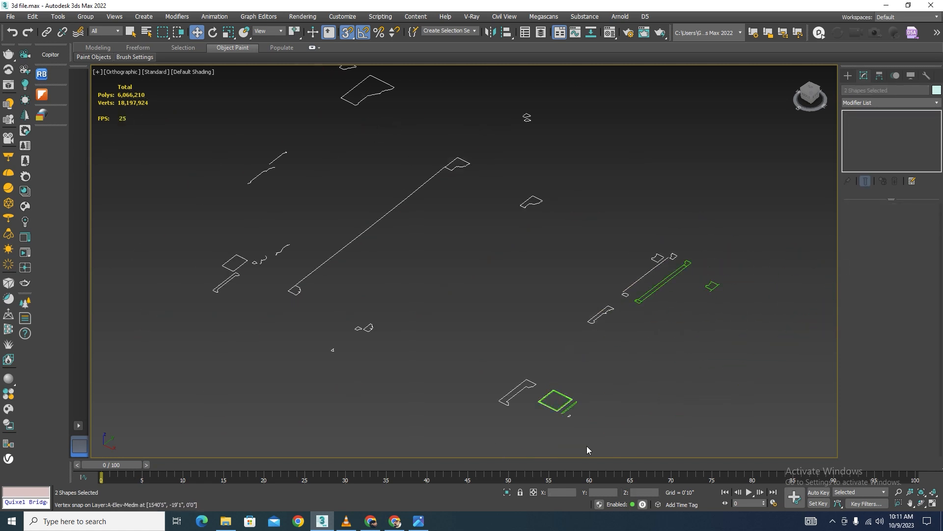
{"action": "left_click", "coordinate": [508, 492]}
{"action": "left_click", "coordinate": [620, 368]}
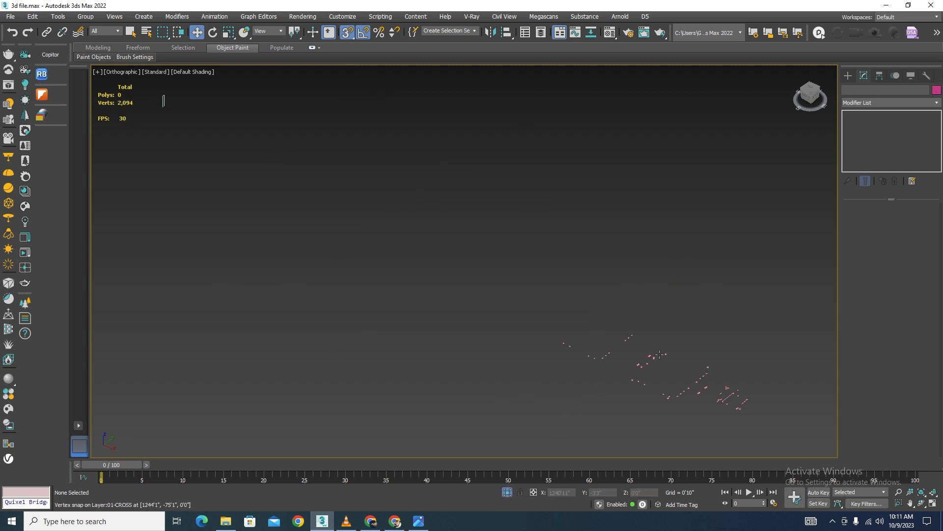
Detach the smaller closed moulding profile beside the long line from the imported cross-section spline as a separate shape
{"action": "scroll", "coordinate": [748, 418], "scroll_direction": "up", "scroll_amount": 7}
{"action": "scroll", "coordinate": [739, 306], "scroll_direction": "up", "scroll_amount": 8}
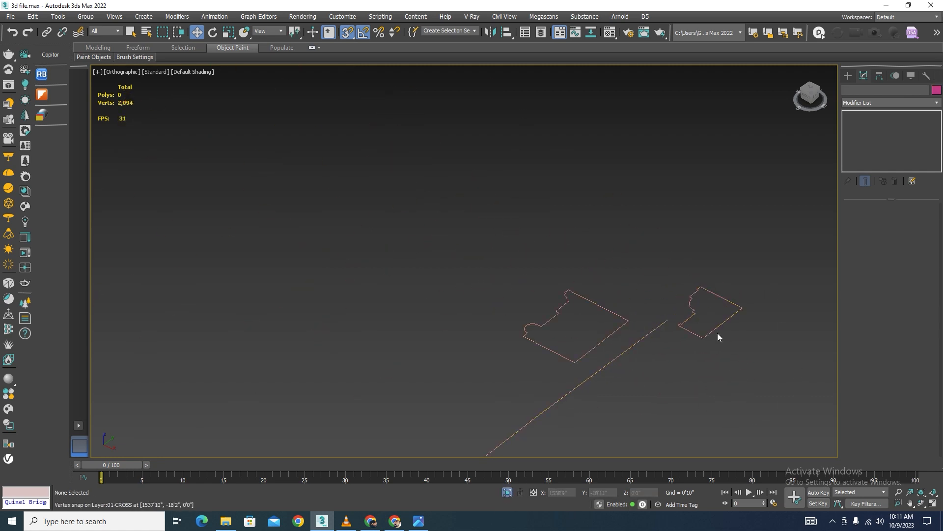
{"action": "left_click", "coordinate": [715, 330]}
{"action": "left_click", "coordinate": [901, 244]}
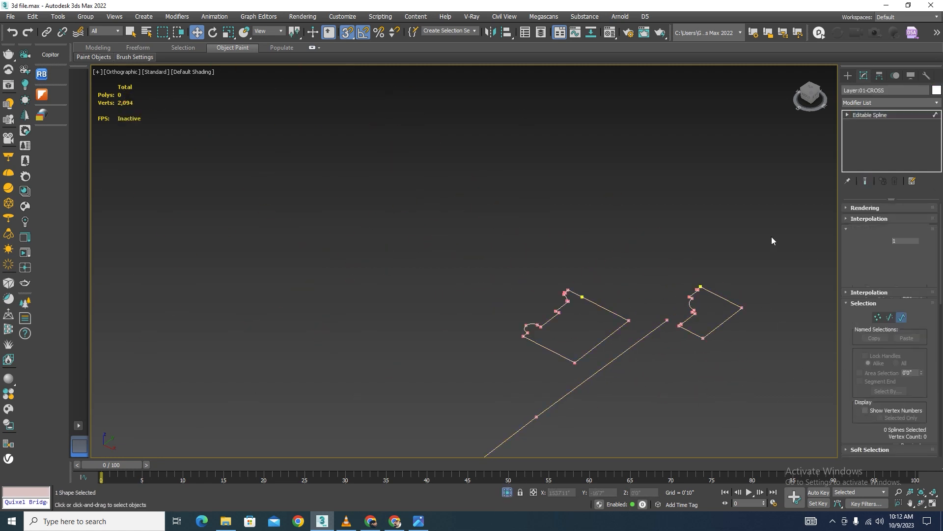
{"action": "left_click_drag", "start_coordinate": [772, 237], "coordinate": [677, 380]}
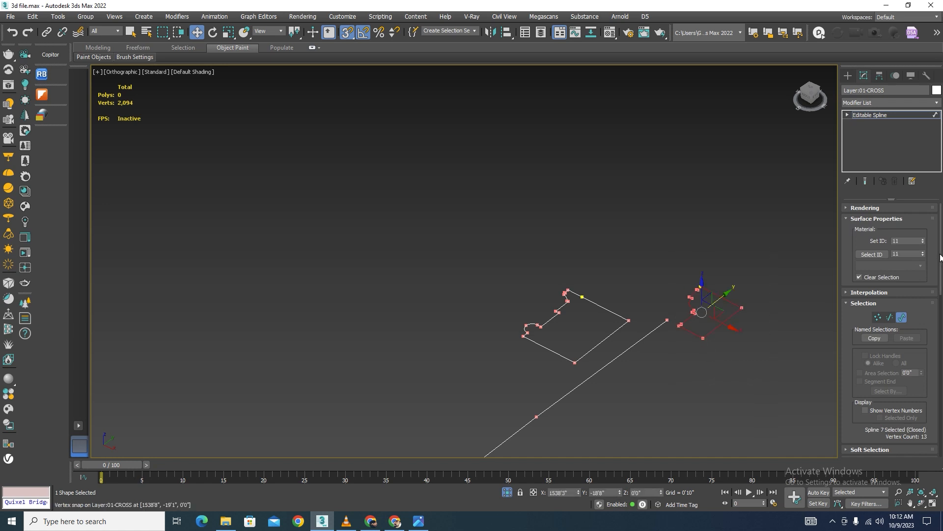
{"action": "left_click_drag", "start_coordinate": [940, 257], "coordinate": [932, 431]}
{"action": "left_click", "coordinate": [870, 390]}
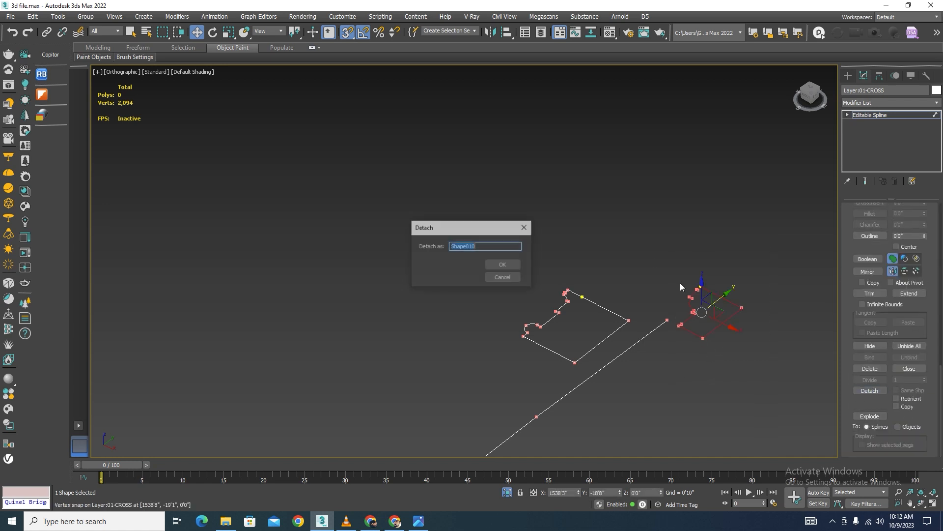
{"action": "left_click", "coordinate": [503, 267]}
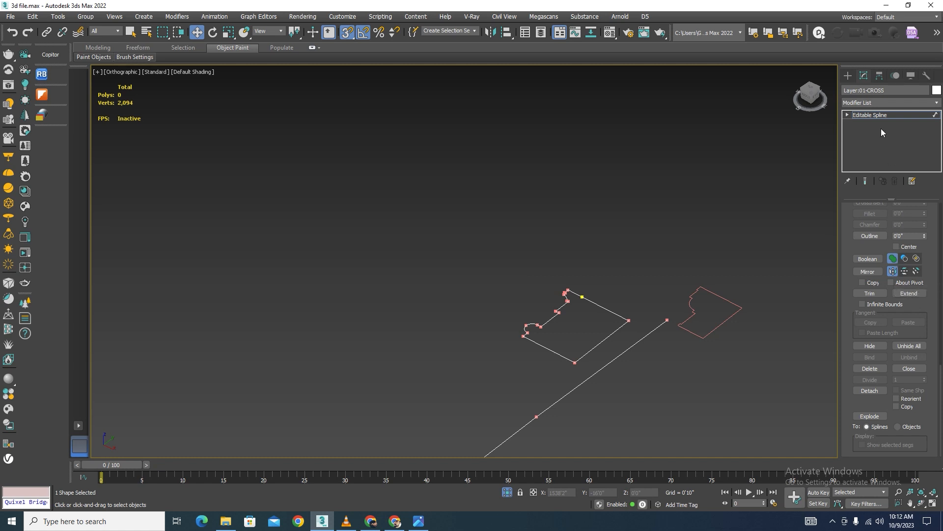
Leave spline editing, select the detached moulding profile, and start adjusting only its pivot
{"action": "left_click", "coordinate": [847, 115]}
{"action": "left_click", "coordinate": [702, 334]}
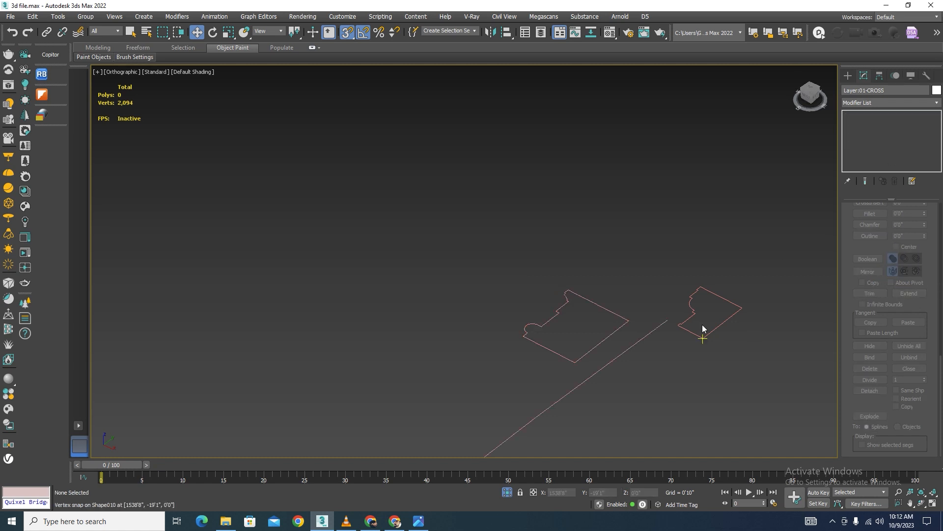
{"action": "left_click", "coordinate": [880, 76]}
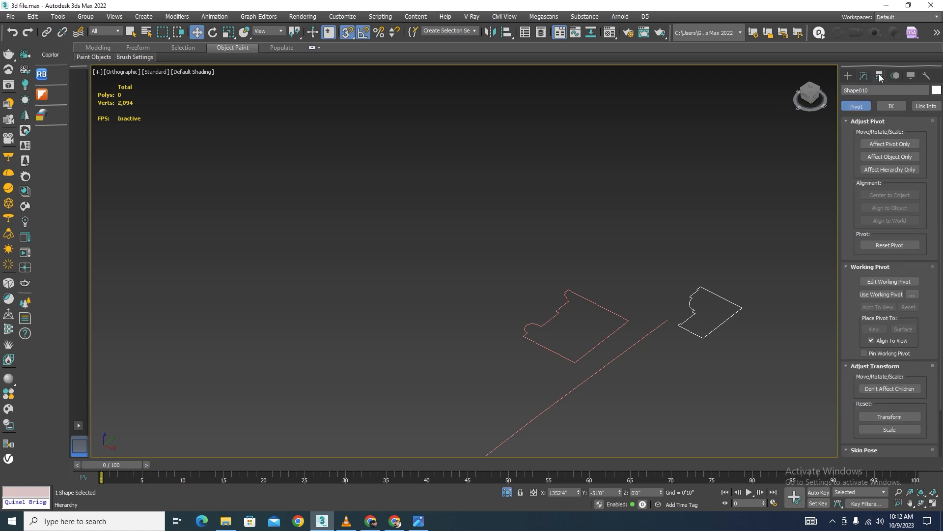
{"action": "left_click", "coordinate": [887, 143]}
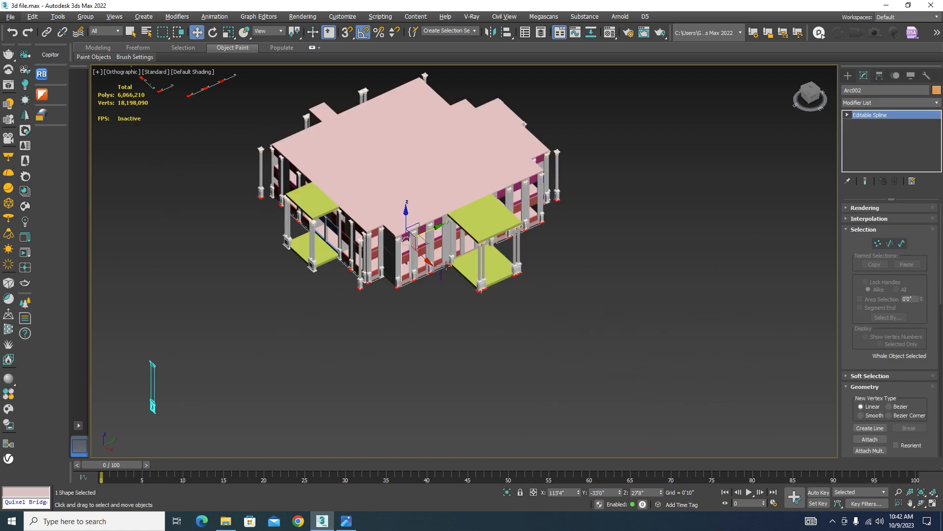
Isolate the facade's arched outline together with the small moulding profile, and place the profile beside the arch
{"action": "scroll", "coordinate": [445, 266], "scroll_direction": "up", "scroll_amount": 8}
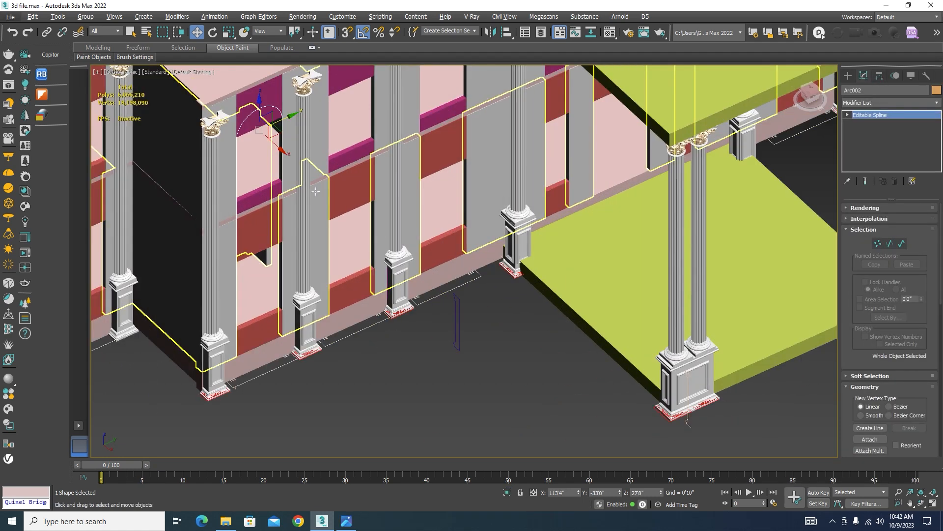
{"action": "scroll", "coordinate": [263, 132], "scroll_direction": "down", "scroll_amount": 15}
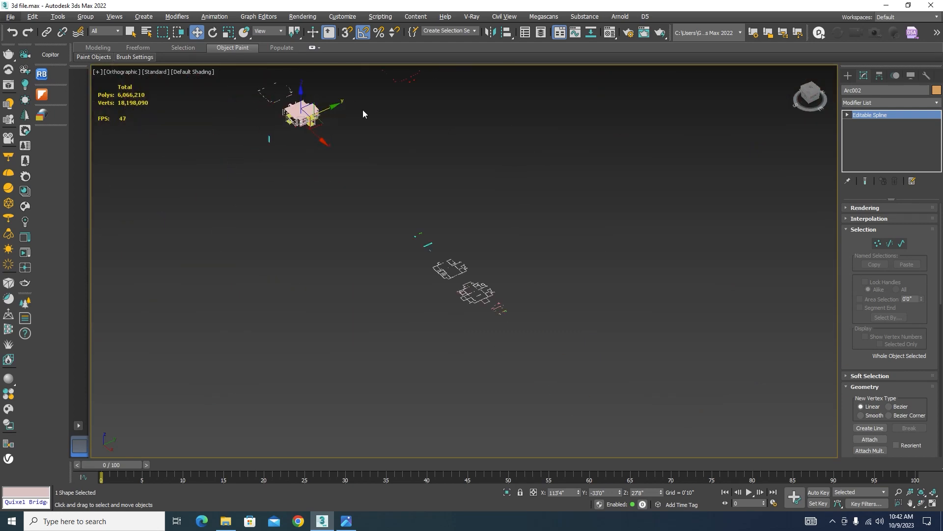
{"action": "scroll", "coordinate": [461, 313], "scroll_direction": "up", "scroll_amount": 10}
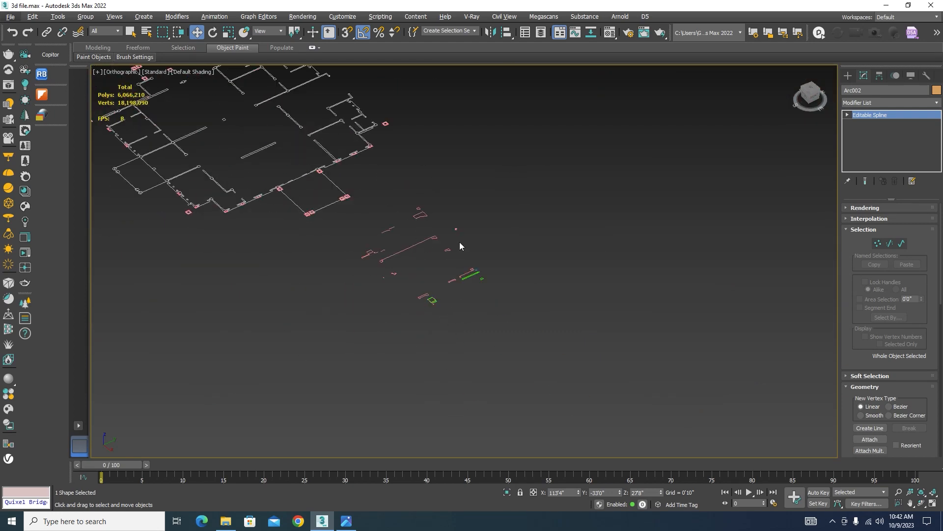
{"action": "left_click", "coordinate": [530, 384], "text": "ctrl"}
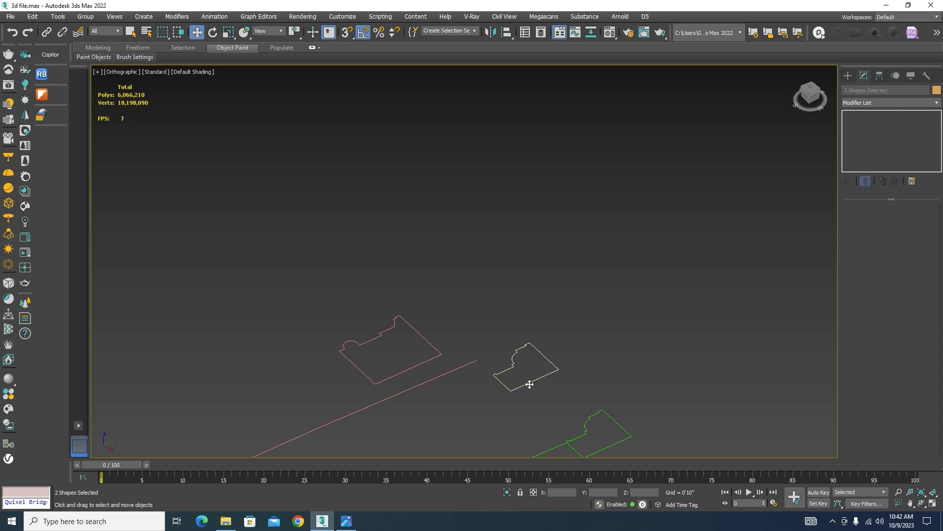
{"action": "left_click", "coordinate": [505, 492]}
{"action": "left_click", "coordinate": [715, 313]}
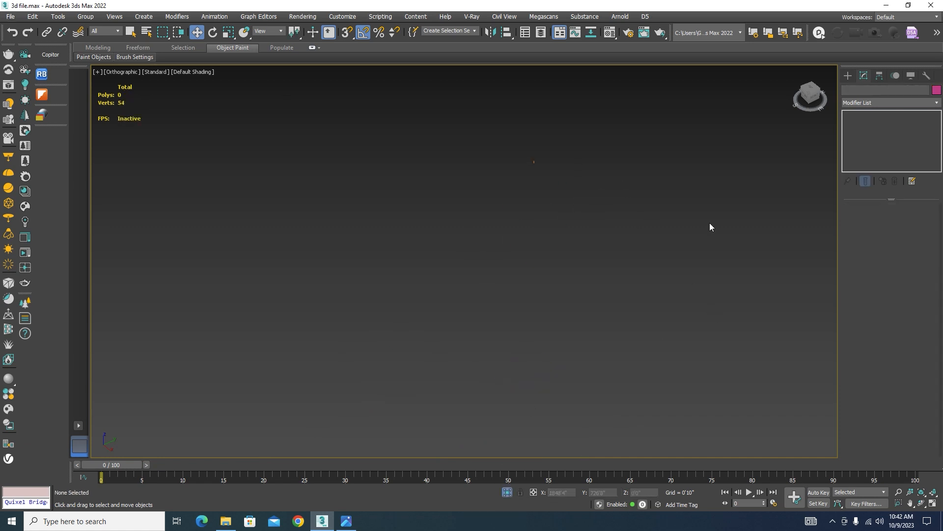
{"action": "left_click", "coordinate": [620, 348]}
{"action": "mouse_move", "coordinate": [640, 262]}
{"action": "left_mouse_down"}
{"action": "mouse_move", "coordinate": [536, 177]}
{"action": "mouse_move", "coordinate": [556, 193]}
{"action": "mouse_move", "coordinate": [548, 176]}
{"action": "mouse_move", "coordinate": [546, 308]}
{"action": "mouse_move", "coordinate": [462, 119]}
{"action": "mouse_move", "coordinate": [490, 230]}
{"action": "left_mouse_up"}
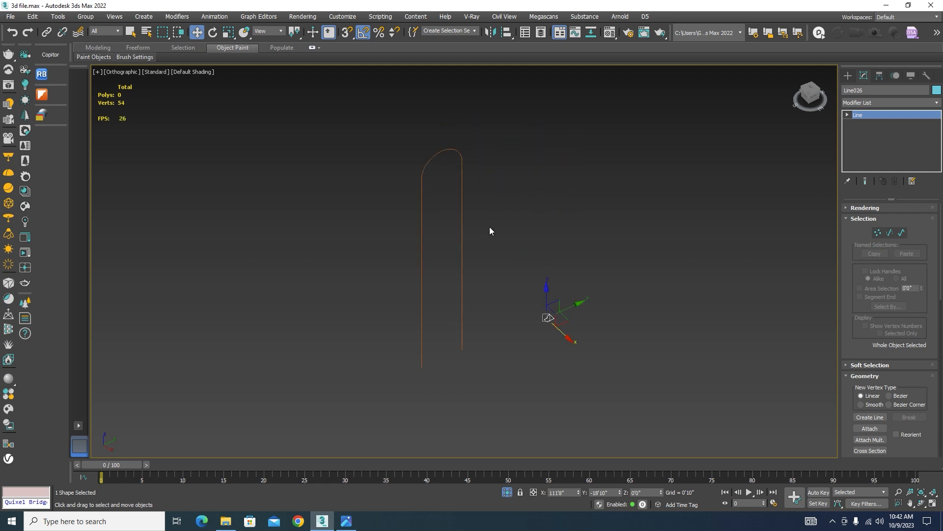
Apply a Sweep modifier to the arched outline
{"action": "left_click", "coordinate": [462, 235]}
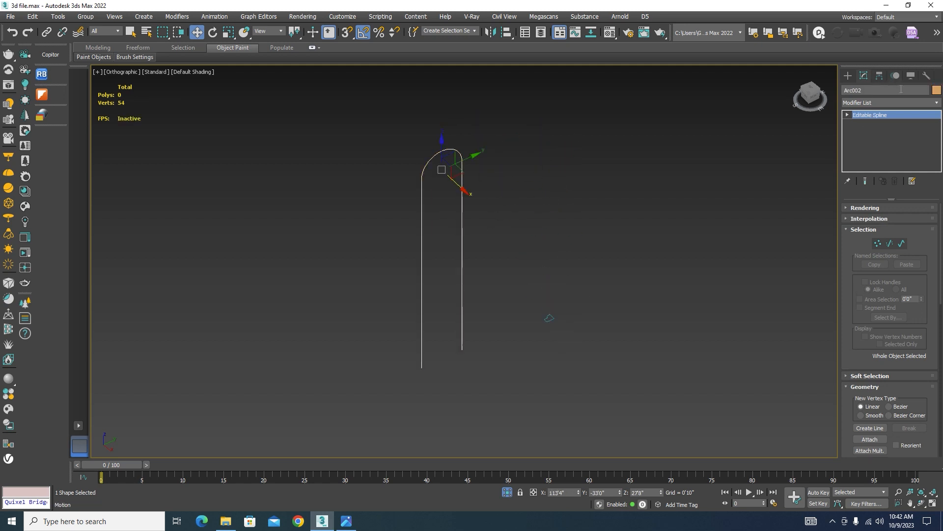
{"action": "left_click", "coordinate": [936, 102]}
{"action": "scroll", "coordinate": [867, 236], "scroll_direction": "down", "scroll_amount": 5}
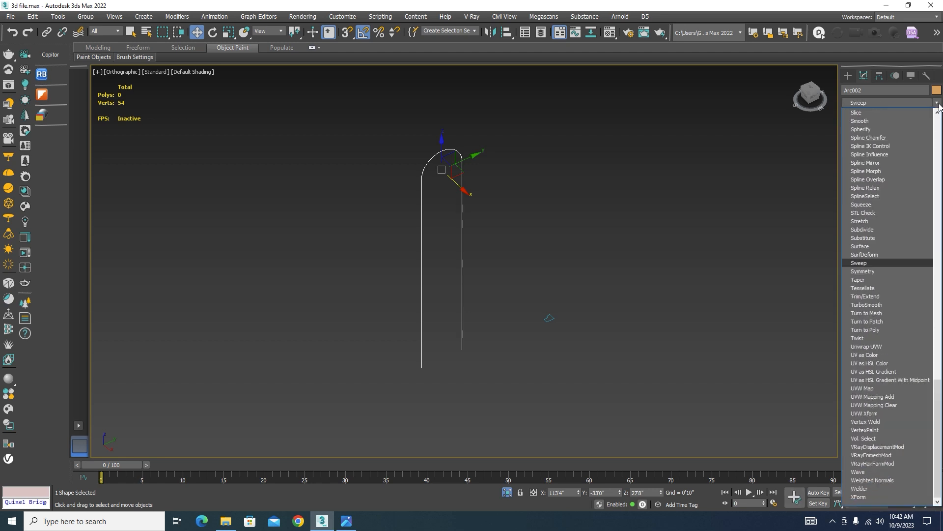
{"action": "left_click", "coordinate": [861, 263]}
{"action": "scroll", "coordinate": [432, 169], "scroll_direction": "up", "scroll_amount": 8}
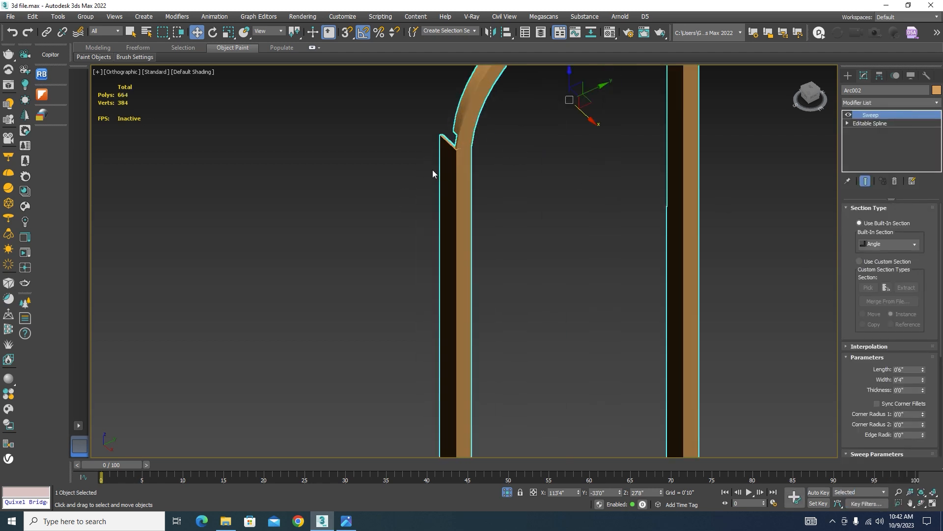
{"action": "scroll", "coordinate": [457, 172], "scroll_direction": "down", "scroll_amount": 3}
{"action": "scroll", "coordinate": [463, 184], "scroll_direction": "up", "scroll_amount": 3}
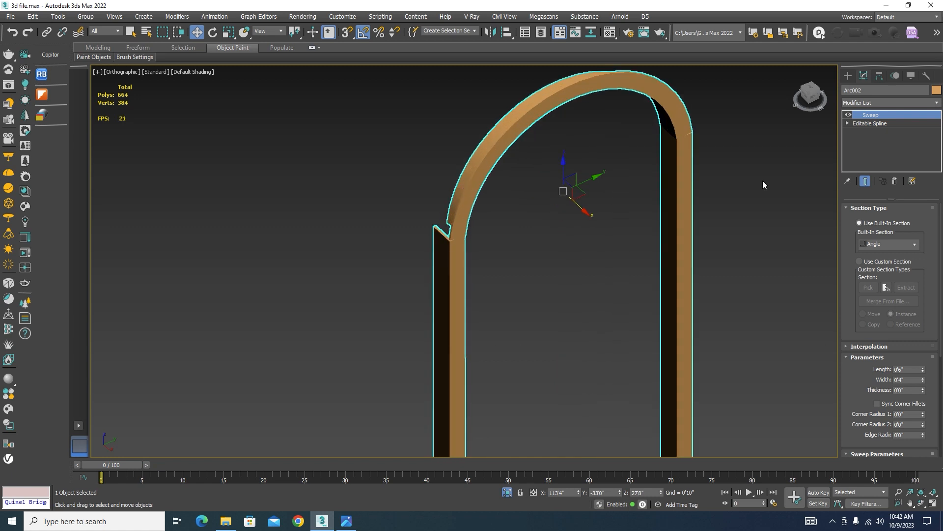
Weld the selected arch vertices where the arc meets the vertical lines, and return to the Sweep level
{"action": "left_click", "coordinate": [847, 123]}
{"action": "left_click", "coordinate": [865, 132]}
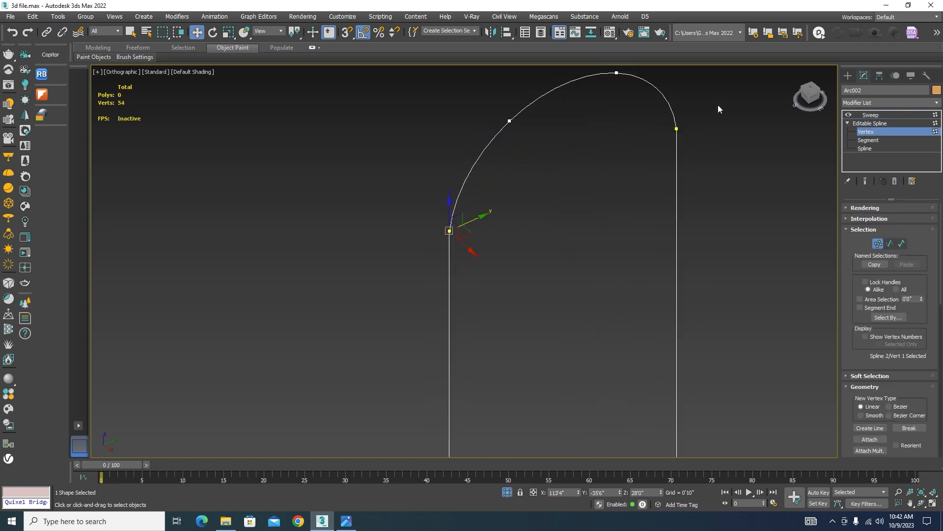
{"action": "left_click_drag", "start_coordinate": [258, 313], "coordinate": [258, 313]}
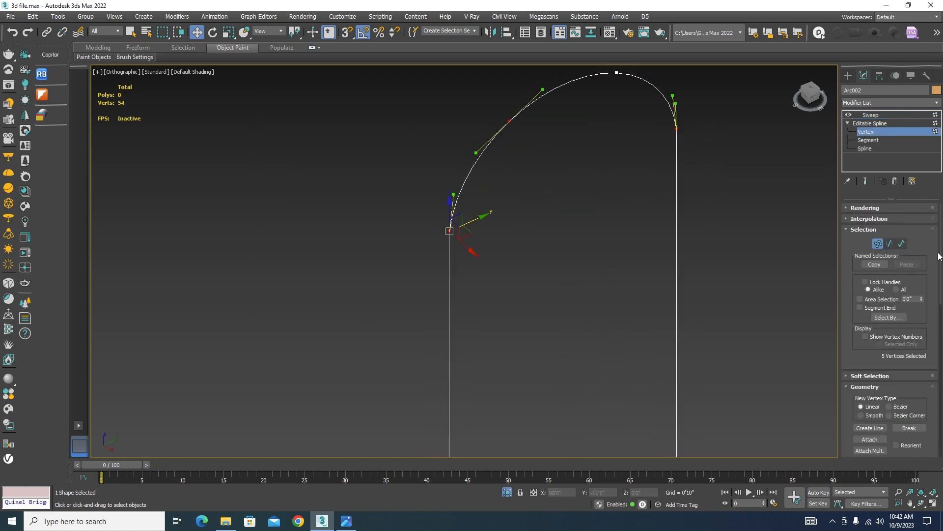
{"action": "left_click_drag", "start_coordinate": [939, 256], "coordinate": [940, 345]}
{"action": "left_click", "coordinate": [869, 327]}
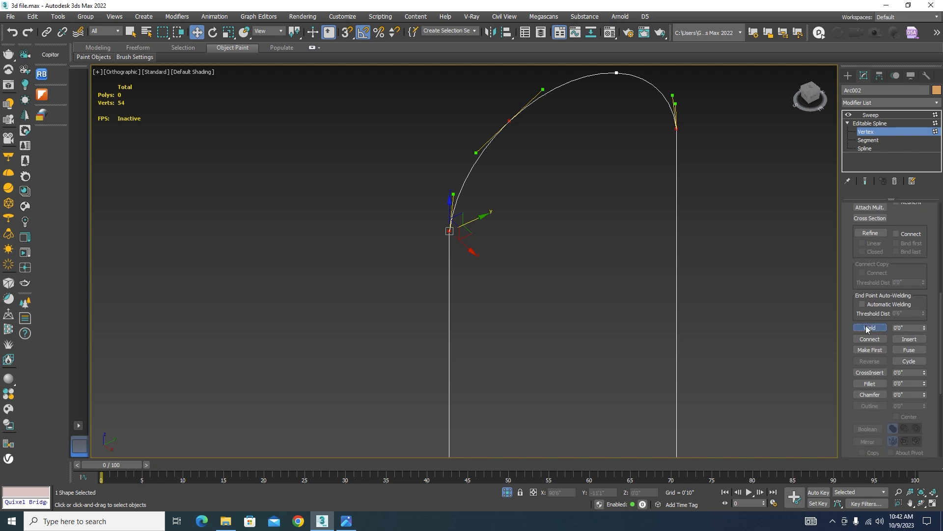
{"action": "left_click", "coordinate": [869, 115]}
{"action": "middle_click_drag", "start_coordinate": [505, 227], "coordinate": [624, 177], "text": "alt"}
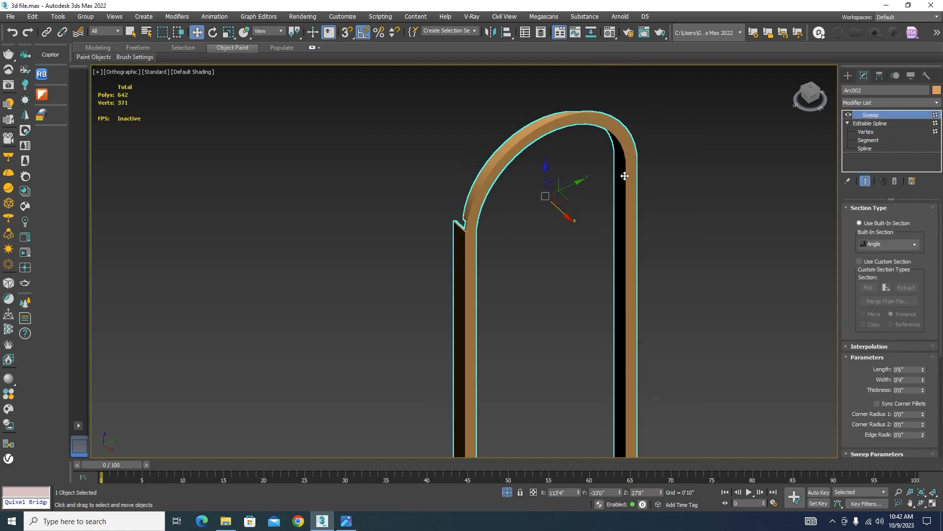
Fuse and weld the separated vertices between the arc and the left vertical line, and return to the Sweep level
{"action": "left_click", "coordinate": [866, 131]}
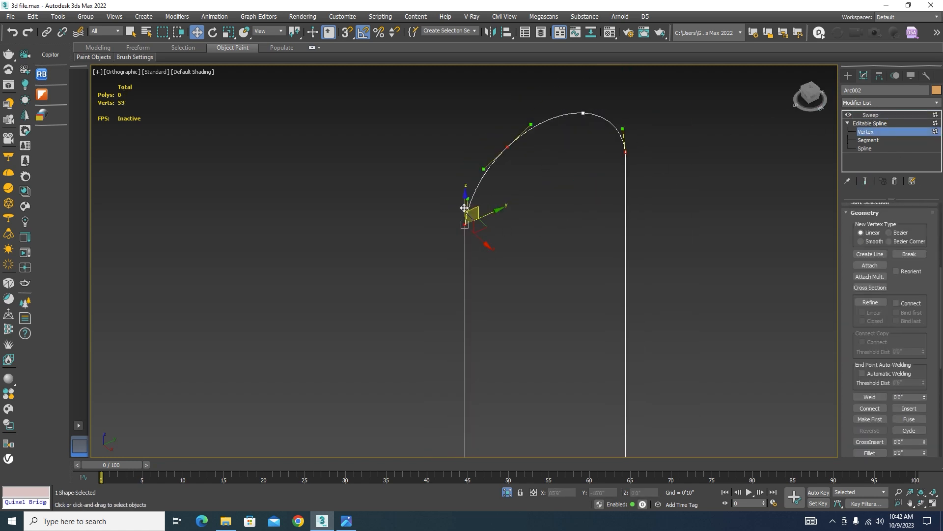
{"action": "scroll", "coordinate": [456, 268], "scroll_direction": "up", "scroll_amount": 6}
{"action": "middle_click_drag", "start_coordinate": [456, 268], "coordinate": [488, 286], "text": "alt"}
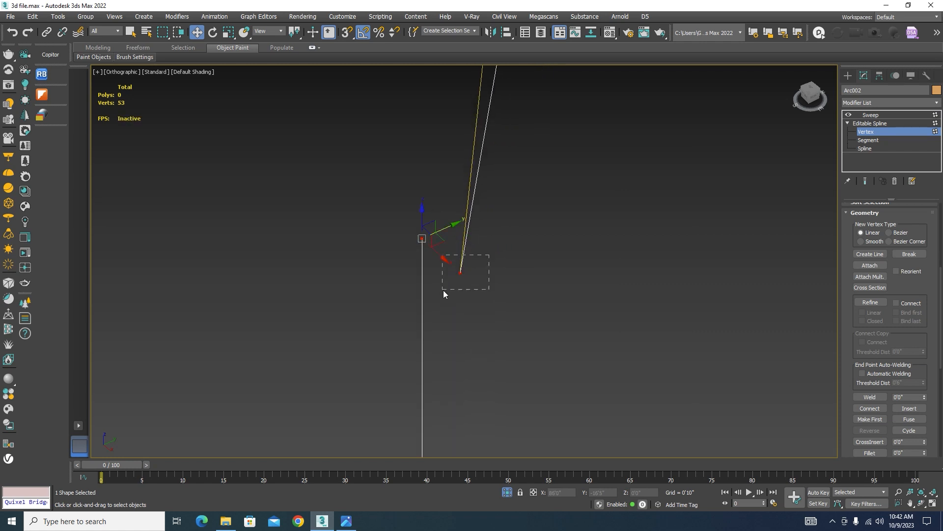
{"action": "left_click_drag", "start_coordinate": [489, 255], "coordinate": [443, 290]}
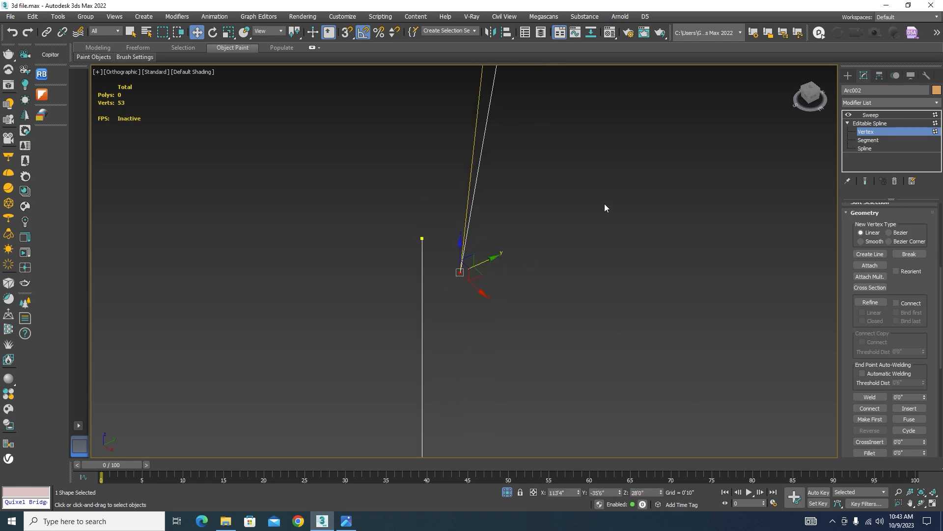
{"action": "left_click", "coordinate": [912, 419]}
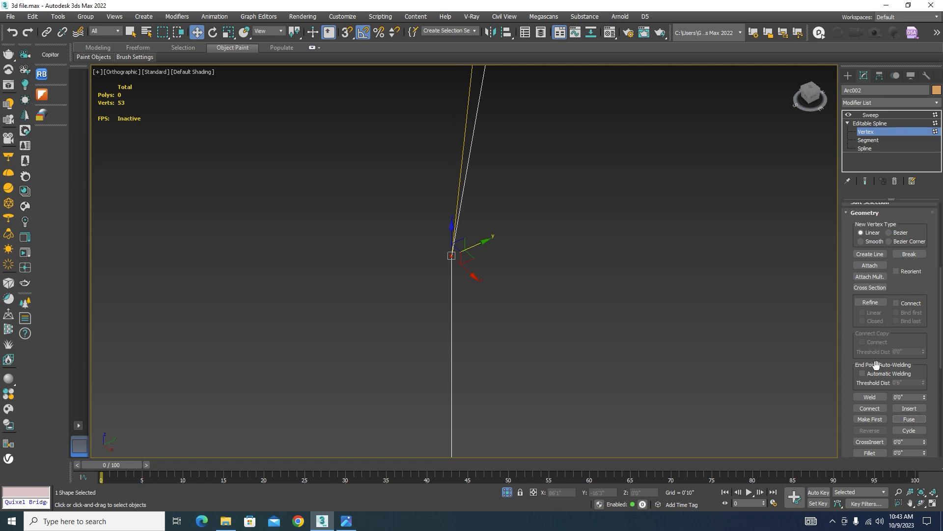
{"action": "left_click", "coordinate": [870, 397]}
{"action": "middle_click_drag", "start_coordinate": [492, 206], "coordinate": [618, 127], "text": "alt"}
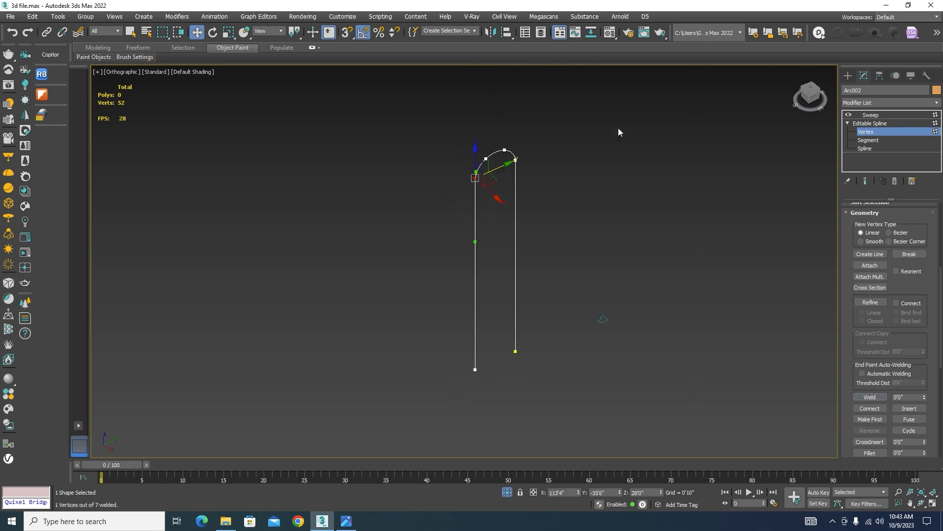
{"action": "left_click", "coordinate": [872, 115]}
{"action": "left_click", "coordinate": [583, 216]}
{"action": "scroll", "coordinate": [486, 180], "scroll_direction": "up", "scroll_amount": 5}
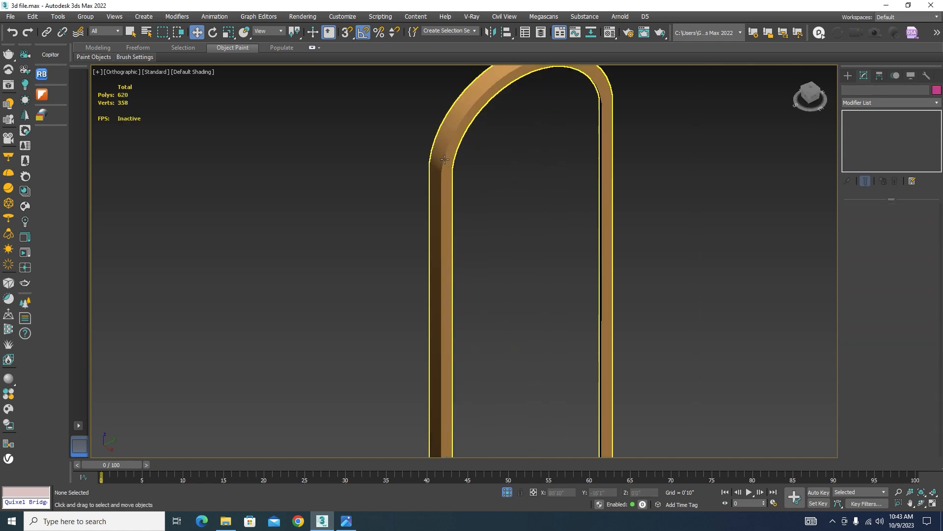
Enable adaptive interpolation on the arched outline's editable spline and return to the Sweep level
{"action": "left_click", "coordinate": [449, 151]}
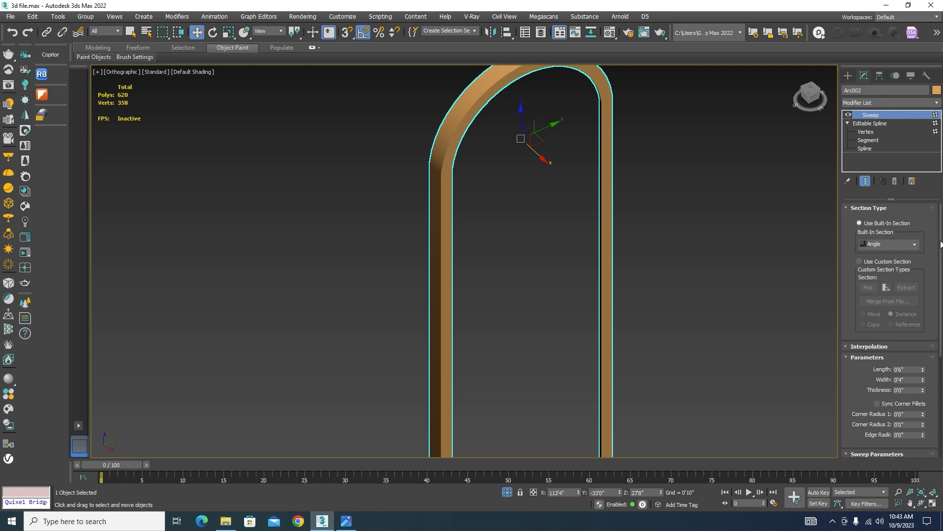
{"action": "left_click_drag", "start_coordinate": [941, 314], "coordinate": [941, 376]}
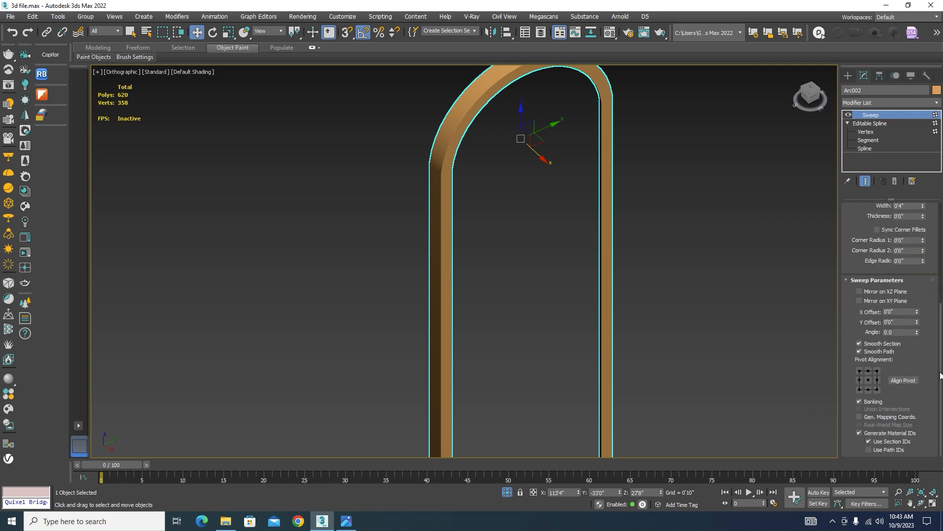
{"action": "left_click", "coordinate": [865, 131]}
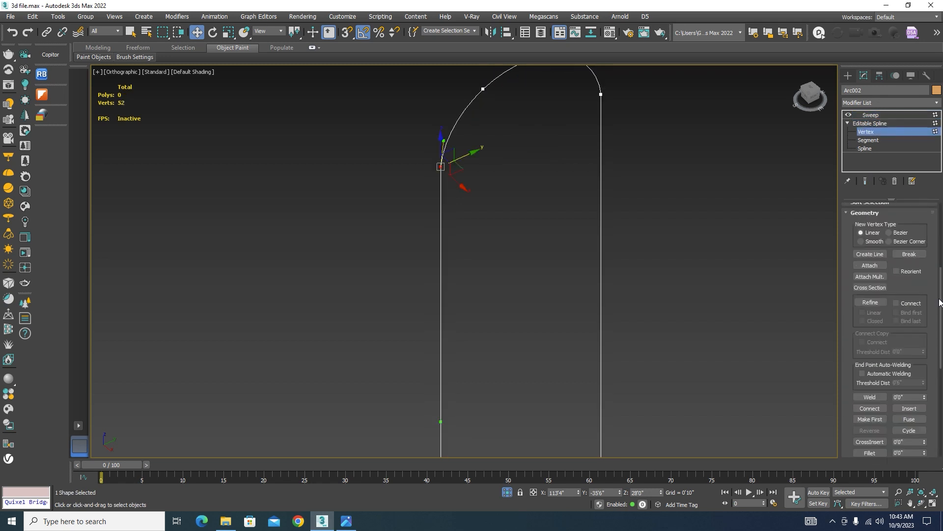
{"action": "left_click_drag", "start_coordinate": [940, 301], "coordinate": [937, 214]}
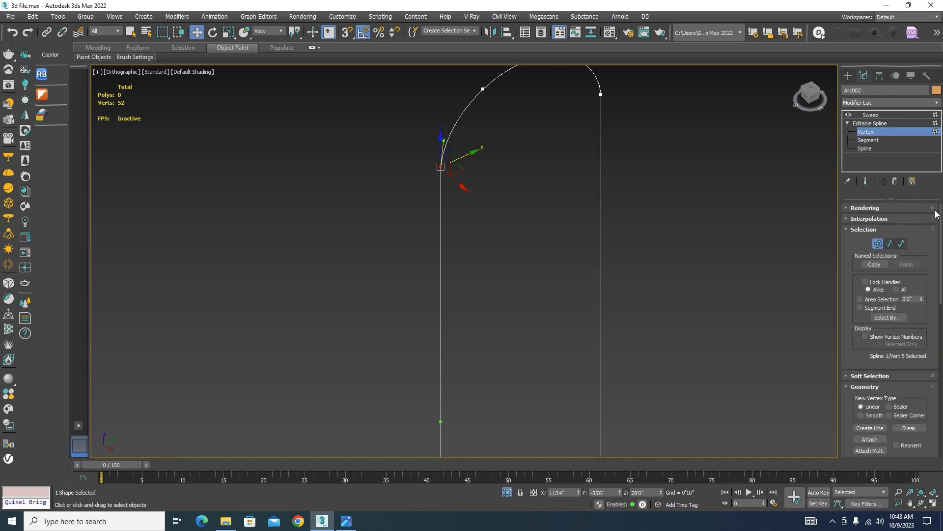
{"action": "left_click", "coordinate": [870, 218]}
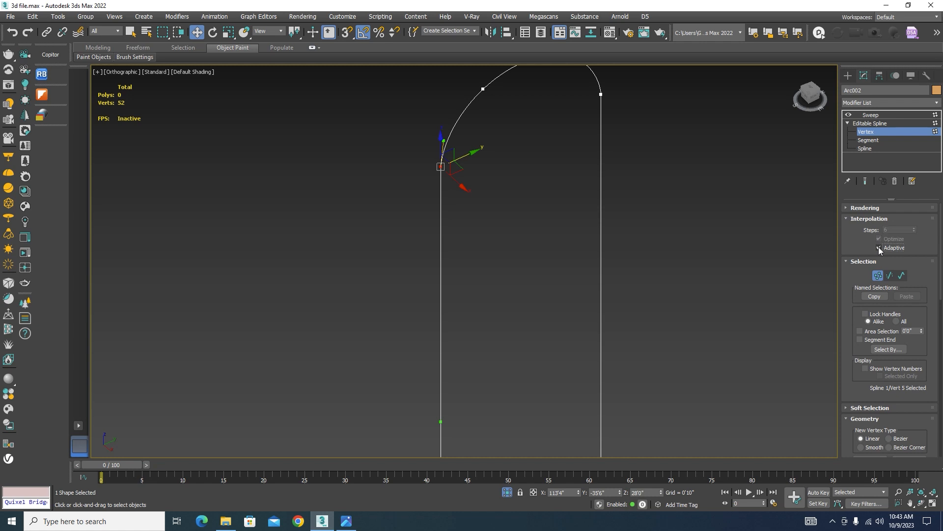
{"action": "left_click", "coordinate": [882, 123]}
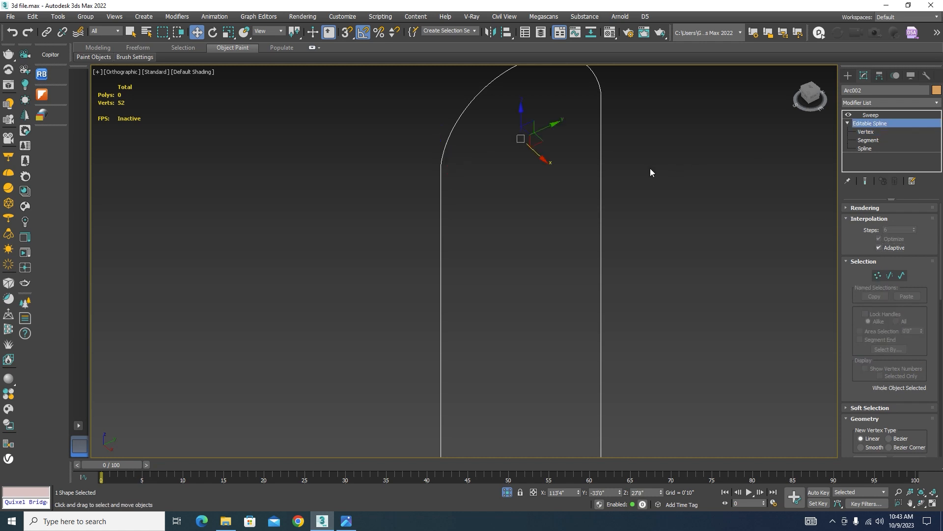
{"action": "left_click", "coordinate": [870, 115]}
Switch the arch's Sweep to a custom section and pick the small moulding profile beside it
{"action": "scroll", "coordinate": [589, 165], "scroll_direction": "down", "scroll_amount": 8}
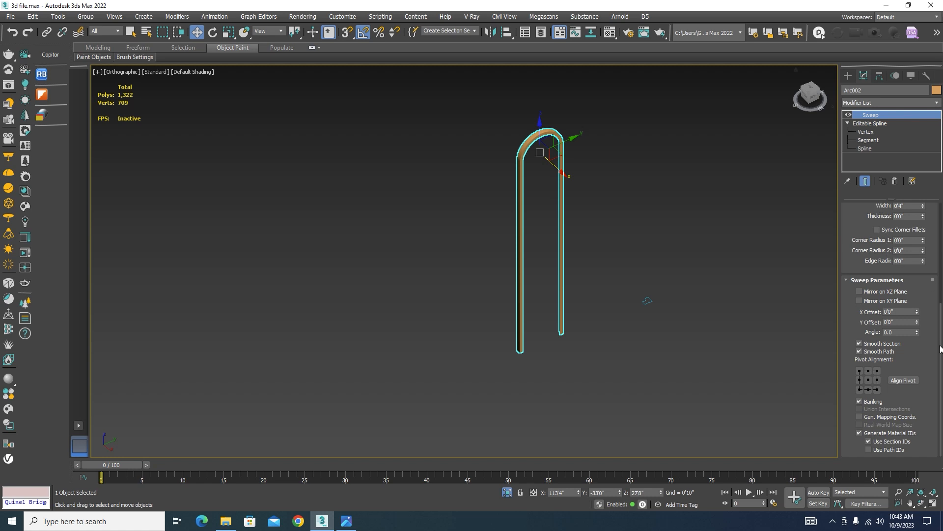
{"action": "left_click_drag", "start_coordinate": [942, 346], "coordinate": [941, 231]}
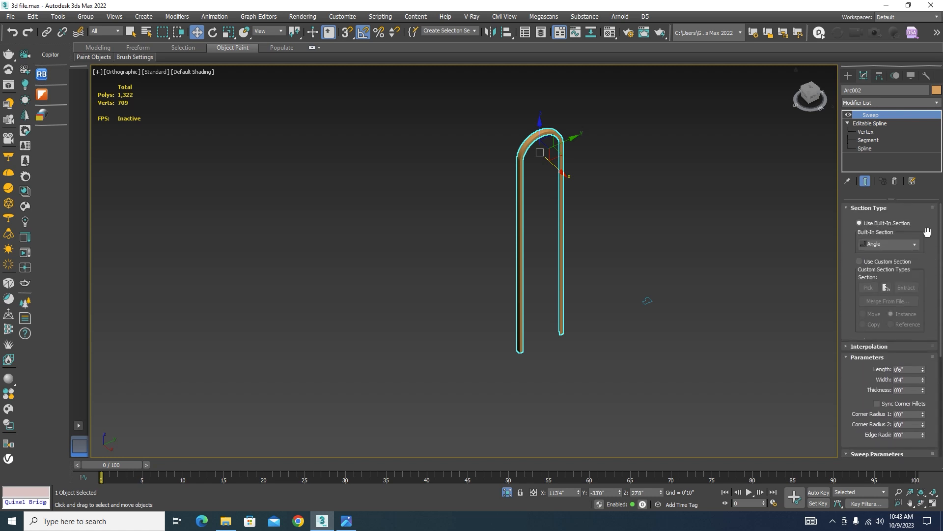
{"action": "left_click", "coordinate": [860, 261]}
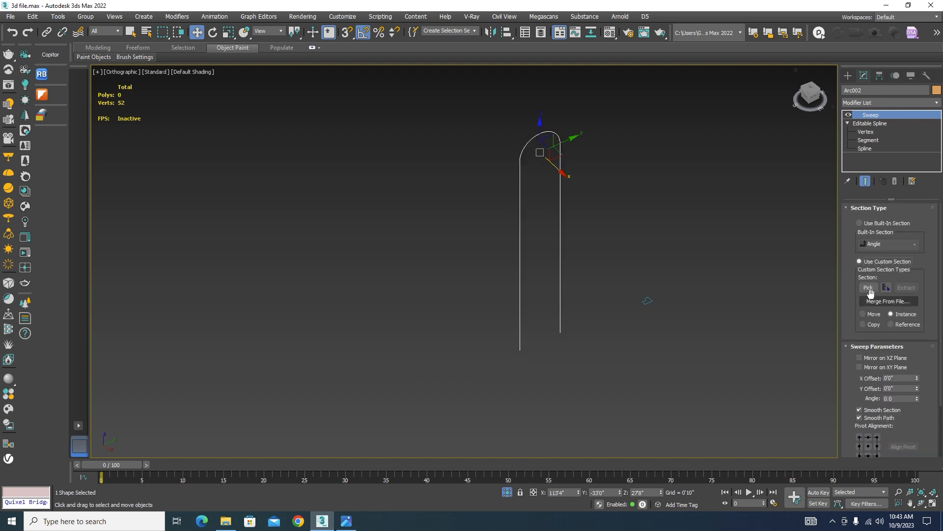
{"action": "left_click", "coordinate": [869, 287]}
{"action": "scroll", "coordinate": [640, 304], "scroll_direction": "up", "scroll_amount": 2}
{"action": "left_click", "coordinate": [656, 295]}
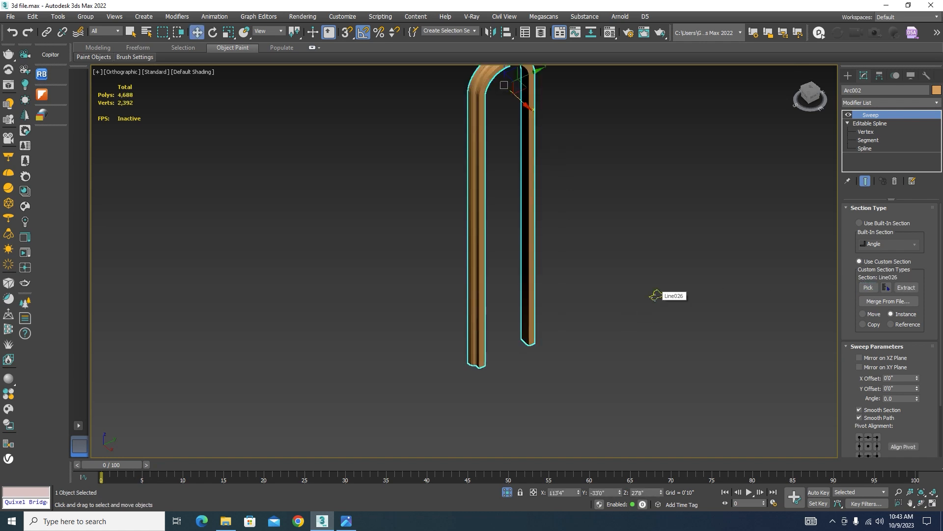
Start Align Pivot for the arch's Sweep in the Top view, and mirror the moulding section on the XZ and XY planes
{"action": "middle_click_drag", "start_coordinate": [564, 144], "coordinate": [560, 226]}
{"action": "scroll", "coordinate": [476, 137], "scroll_direction": "up", "scroll_amount": 5}
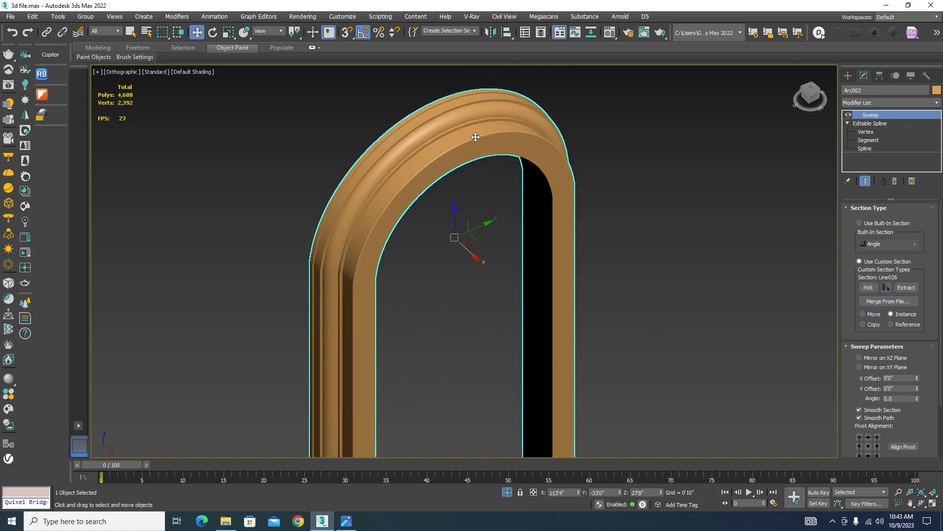
{"action": "scroll", "coordinate": [450, 149], "scroll_direction": "down", "scroll_amount": 3}
{"action": "scroll", "coordinate": [513, 300], "scroll_direction": "down", "scroll_amount": 1}
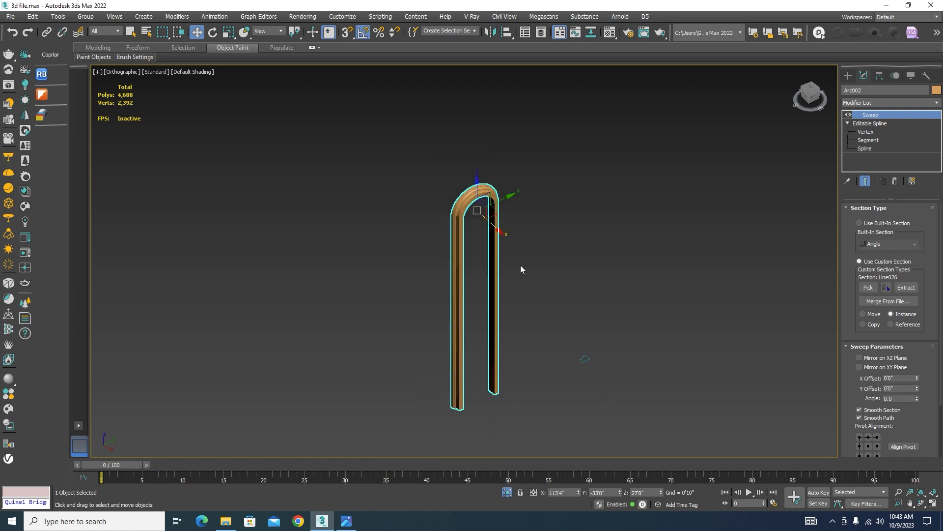
{"action": "scroll", "coordinate": [492, 320], "scroll_direction": "up", "scroll_amount": 5}
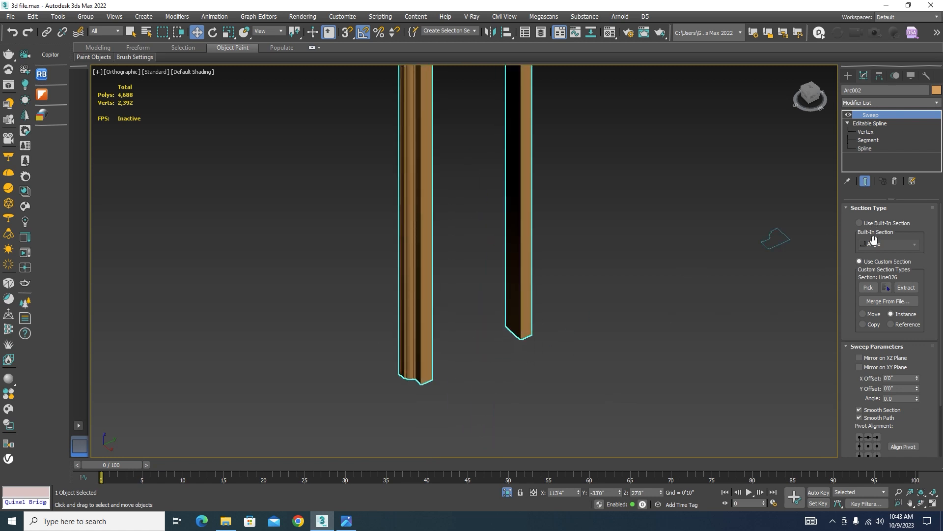
{"action": "left_click", "coordinate": [899, 446]}
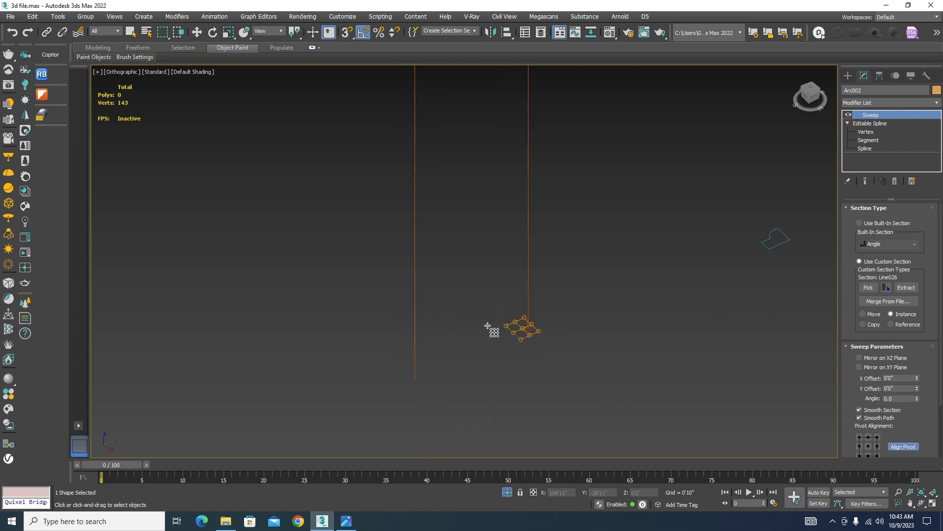
{"action": "scroll", "coordinate": [638, 329], "scroll_direction": "up", "scroll_amount": 2}
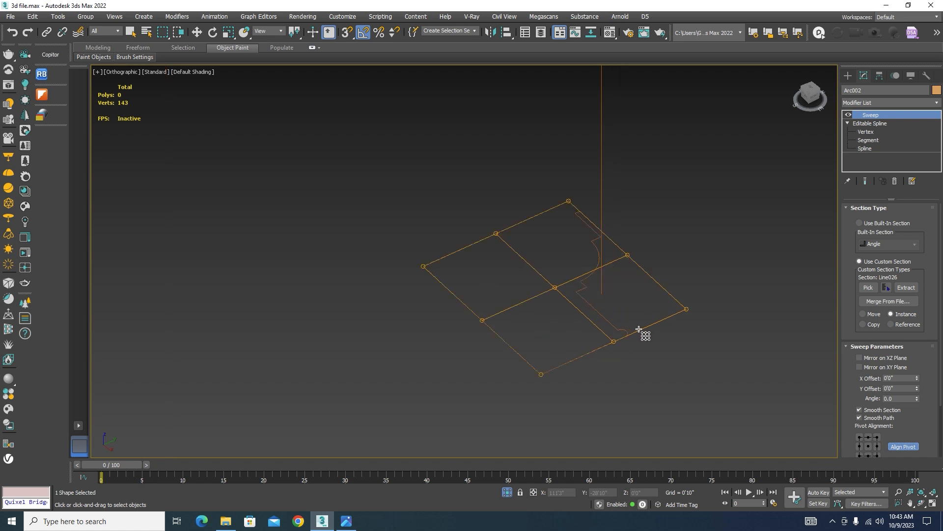
{"action": "key", "text": "t"}
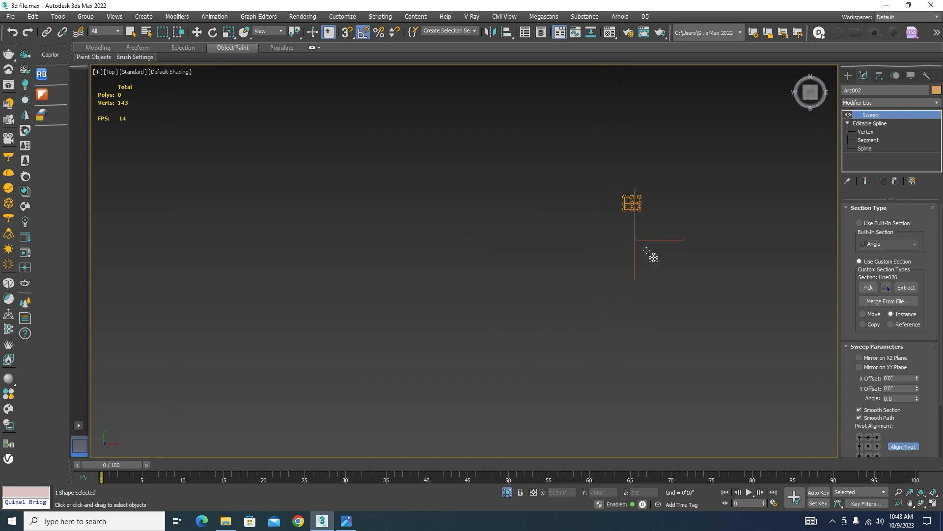
{"action": "scroll", "coordinate": [647, 251], "scroll_direction": "up", "scroll_amount": 6}
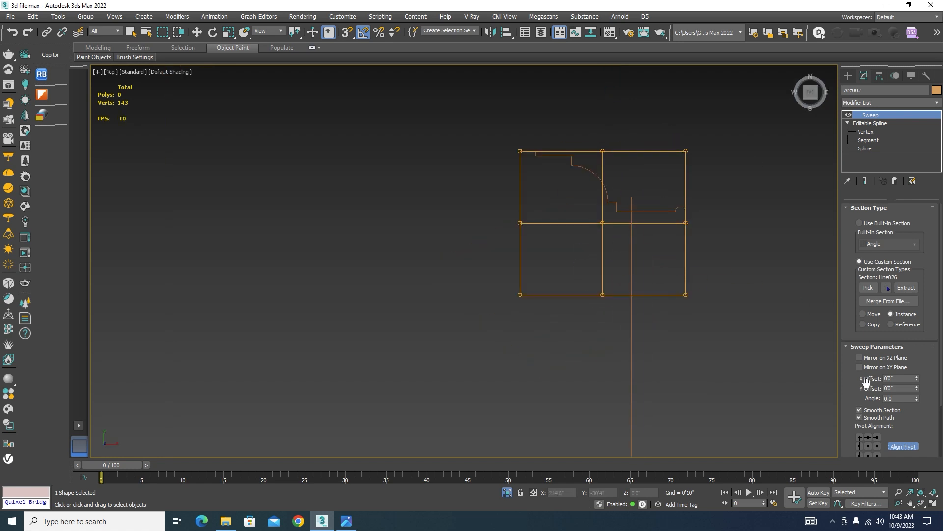
{"action": "left_click", "coordinate": [860, 357]}
{"action": "left_click", "coordinate": [860, 367]}
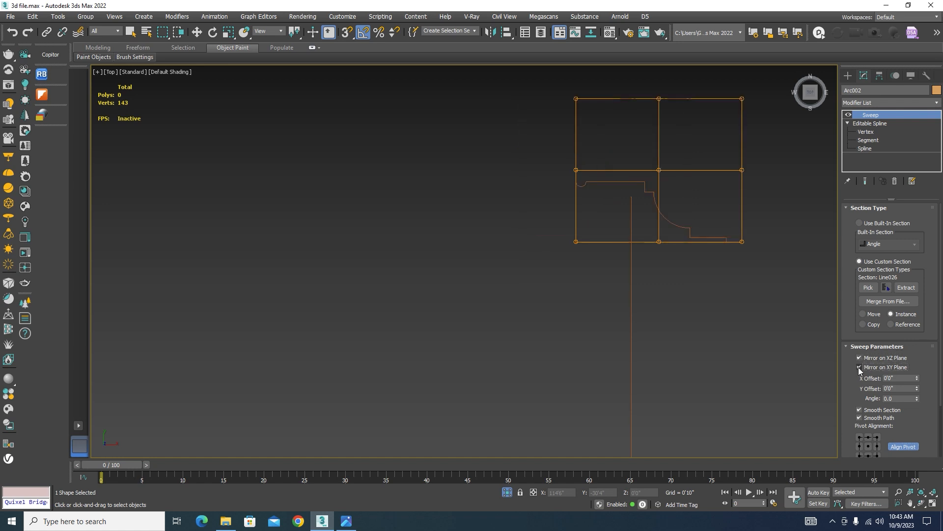
Set the Sweep section's angle to 90 and align its pivot to the section's lower-right corner
{"action": "double_click", "coordinate": [896, 399]}
{"action": "type", "text": "90"}
{"action": "key", "text": "Return"}
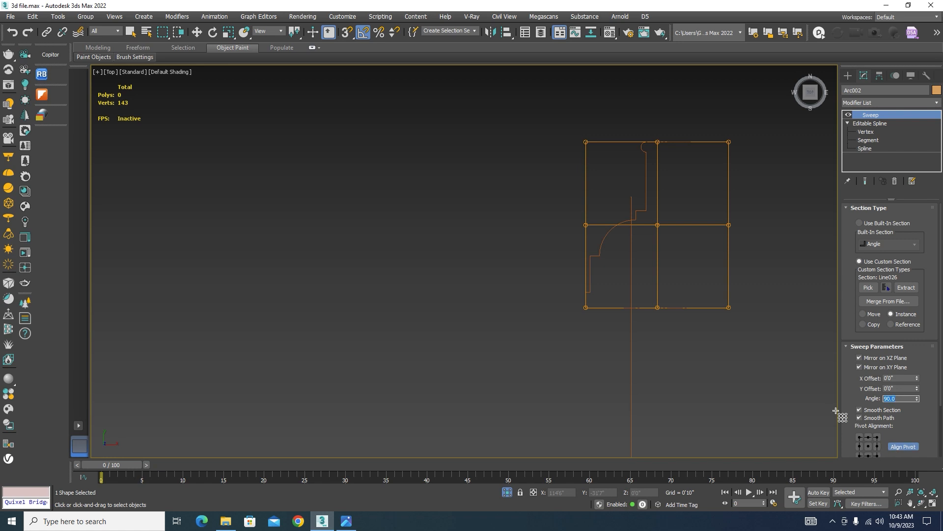
{"action": "left_click", "coordinate": [858, 455]}
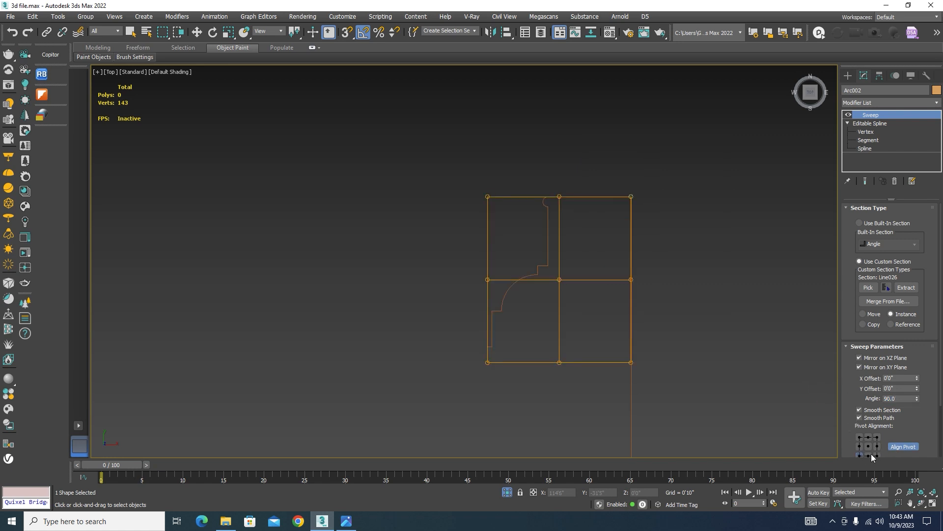
{"action": "left_click", "coordinate": [877, 455]}
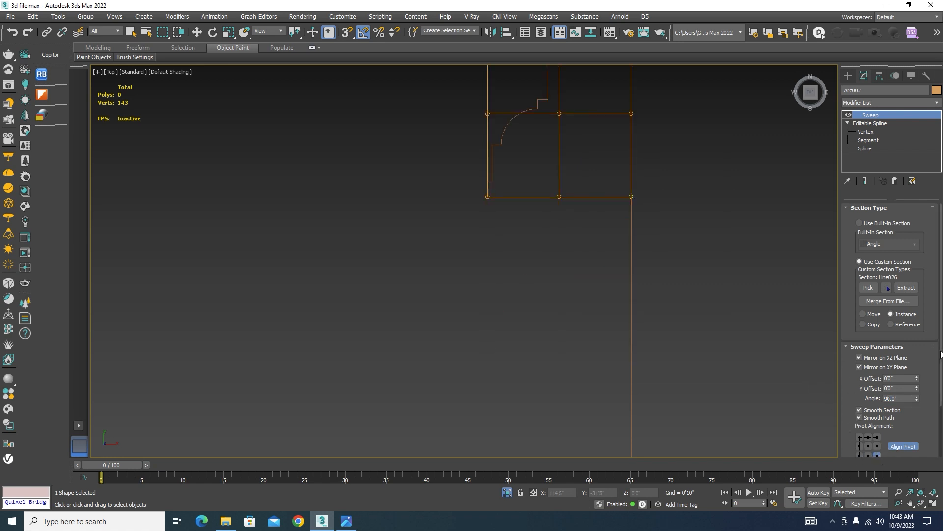
Exit isolation so the swept arch trim shows within the whole building, and view it at its window bay
{"action": "scroll", "coordinate": [942, 427], "scroll_direction": "down", "scroll_amount": 3}
{"action": "scroll", "coordinate": [594, 294], "scroll_direction": "down", "scroll_amount": 4}
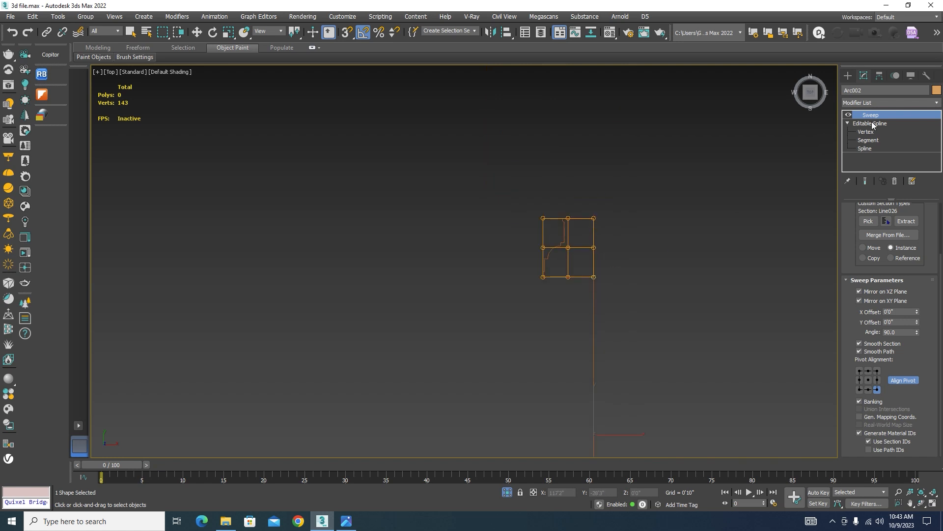
{"action": "key", "text": "w"}
{"action": "mouse_move", "coordinate": [811, 374]}
{"action": "middle_mouse_down", "text": "alt"}
{"action": "mouse_move", "coordinate": [740, 360]}
{"action": "mouse_move", "coordinate": [674, 330]}
{"action": "mouse_move", "coordinate": [585, 266]}
{"action": "mouse_move", "coordinate": [594, 275]}
{"action": "middle_mouse_up", "text": "alt"}
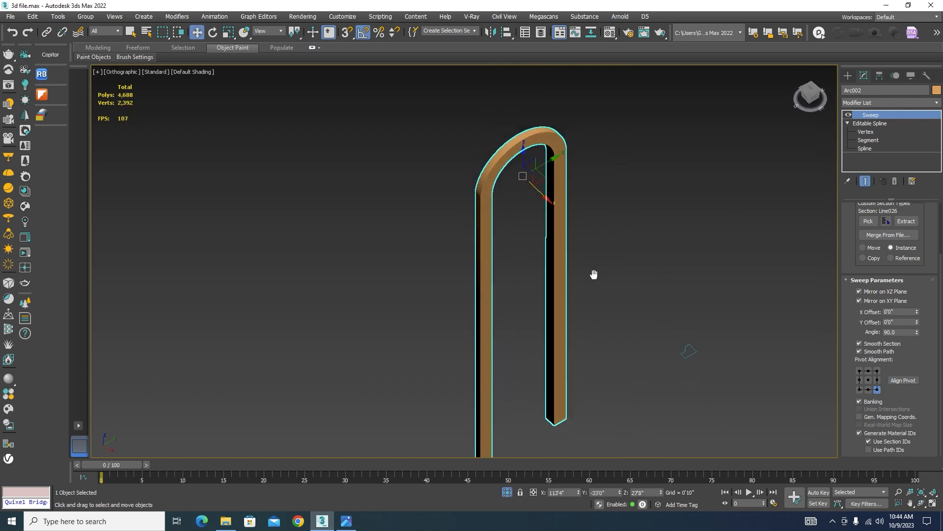
{"action": "left_click", "coordinate": [507, 492]}
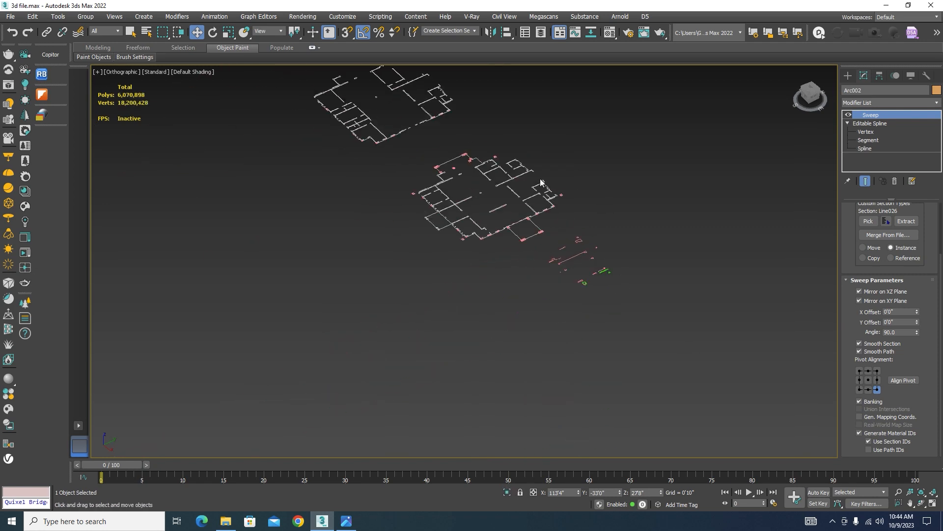
{"action": "middle_click_drag", "start_coordinate": [512, 142], "coordinate": [569, 242]}
{"action": "key", "text": "z"}
{"action": "scroll", "coordinate": [568, 242], "scroll_direction": "down", "scroll_amount": 5}
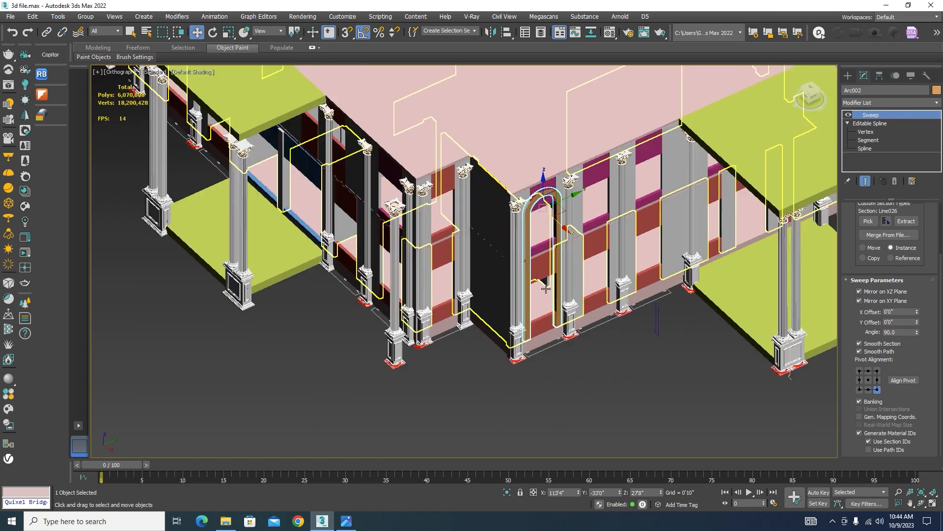
{"action": "scroll", "coordinate": [553, 255], "scroll_direction": "up", "scroll_amount": 7}
{"action": "scroll", "coordinate": [607, 321], "scroll_direction": "down", "scroll_amount": 8}
{"action": "scroll", "coordinate": [607, 322], "scroll_direction": "up", "scroll_amount": 3}
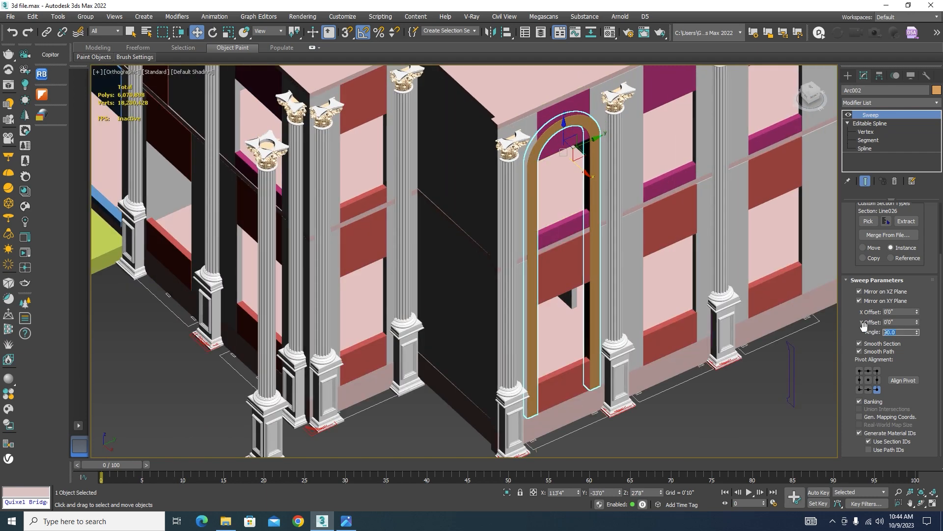
Set the arch trim's Sweep angle to -90 and its pivot alignment to the upper-right corner
{"action": "type", "text": "-90"}
{"action": "key", "text": "Return"}
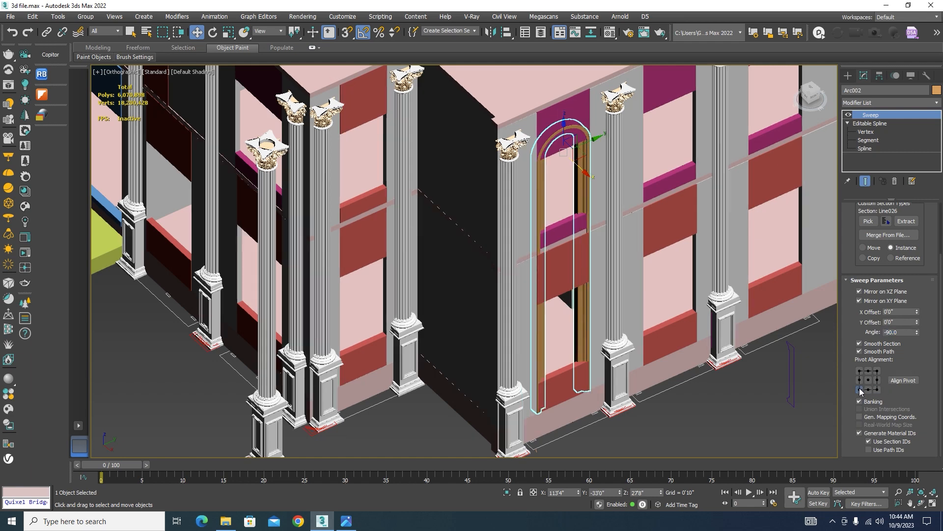
{"action": "left_click", "coordinate": [859, 389]}
{"action": "scroll", "coordinate": [667, 380], "scroll_direction": "up", "scroll_amount": 5}
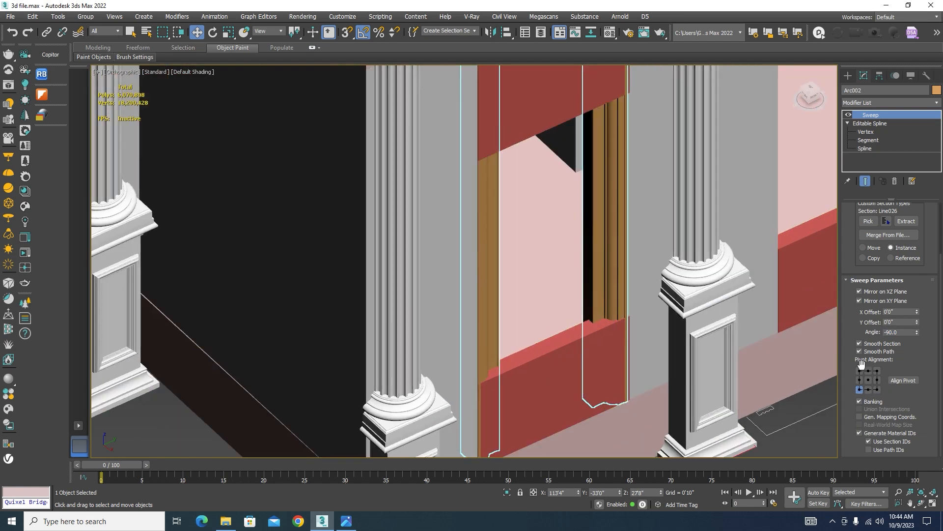
{"action": "left_click", "coordinate": [859, 371]}
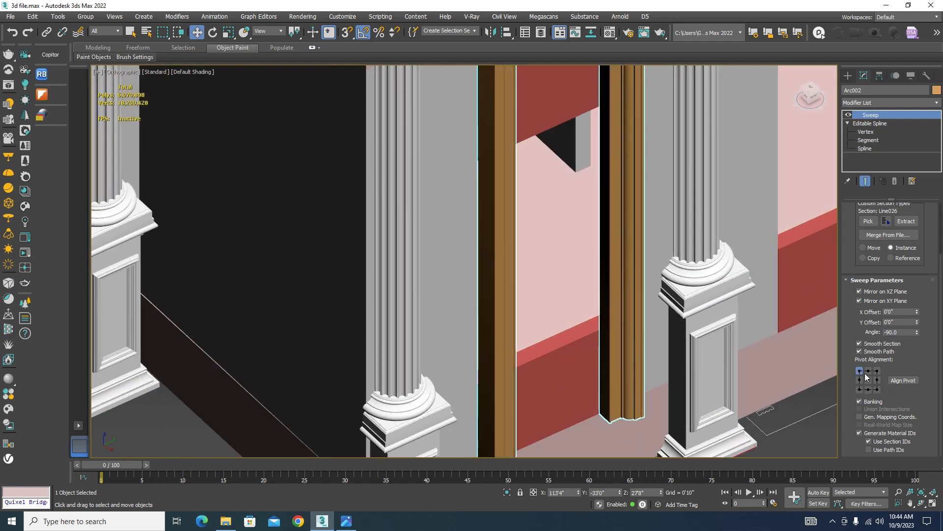
{"action": "left_click", "coordinate": [877, 371]}
Lower the two bottom end vertices of the arch trim's path to ground level, then return to the Sweep level
{"action": "scroll", "coordinate": [600, 328], "scroll_direction": "down", "scroll_amount": 5}
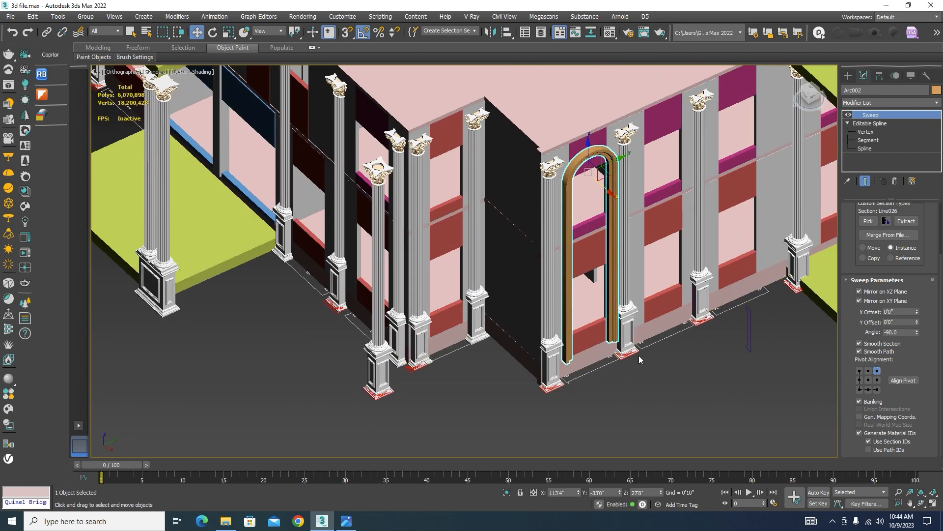
{"action": "scroll", "coordinate": [620, 340], "scroll_direction": "down", "scroll_amount": 2}
{"action": "scroll", "coordinate": [633, 305], "scroll_direction": "up", "scroll_amount": 8}
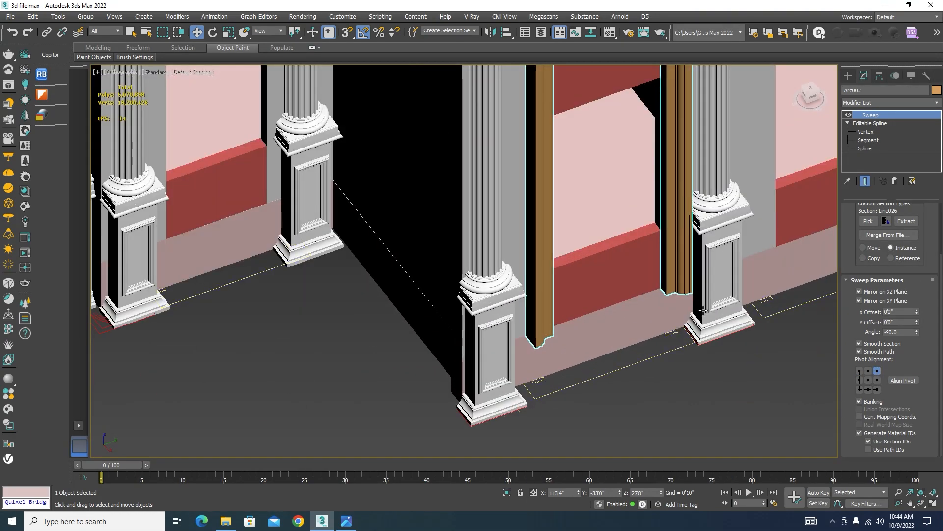
{"action": "scroll", "coordinate": [633, 305], "scroll_direction": "down", "scroll_amount": 5}
{"action": "left_click", "coordinate": [866, 132]}
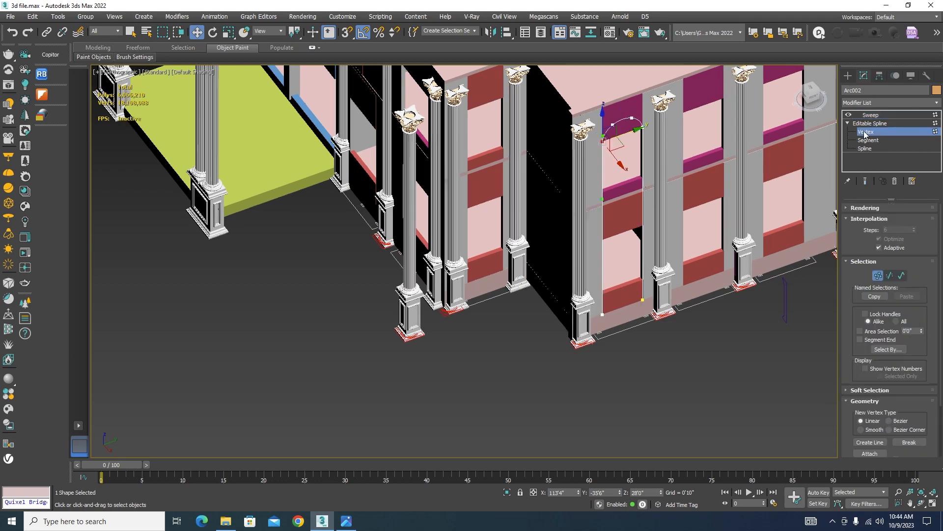
{"action": "scroll", "coordinate": [649, 300], "scroll_direction": "up", "scroll_amount": 3}
{"action": "left_click_drag", "start_coordinate": [609, 317], "coordinate": [574, 335]}
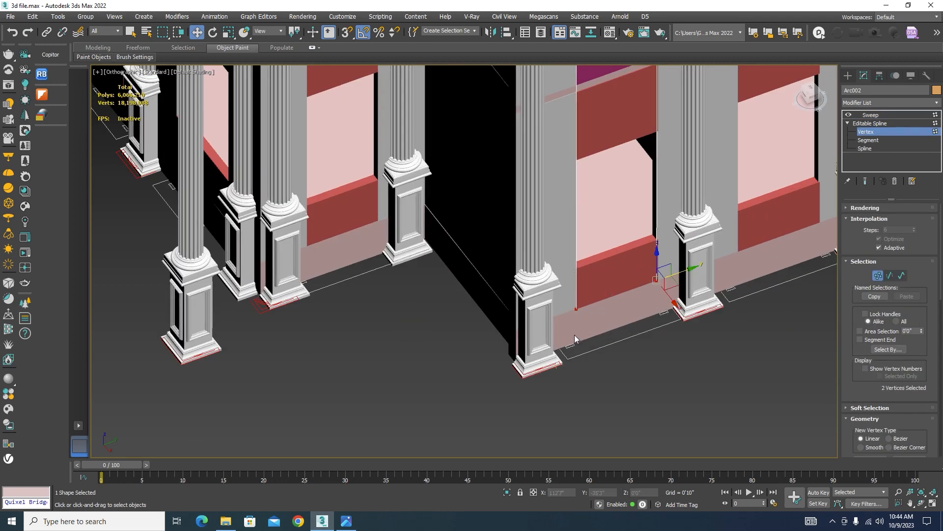
{"action": "left_click_drag", "start_coordinate": [658, 256], "coordinate": [658, 315]}
{"action": "key", "text": "s"}
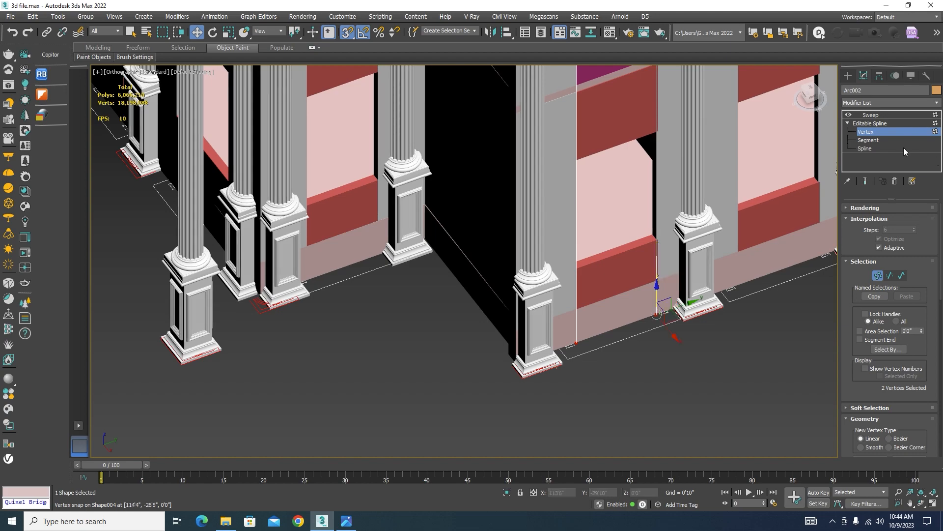
{"action": "left_click", "coordinate": [870, 115]}
Isolate the arch trim together with the magenta and red wall panel objects around the windows
{"action": "scroll", "coordinate": [688, 312], "scroll_direction": "down", "scroll_amount": 5}
{"action": "scroll", "coordinate": [663, 283], "scroll_direction": "up", "scroll_amount": 3}
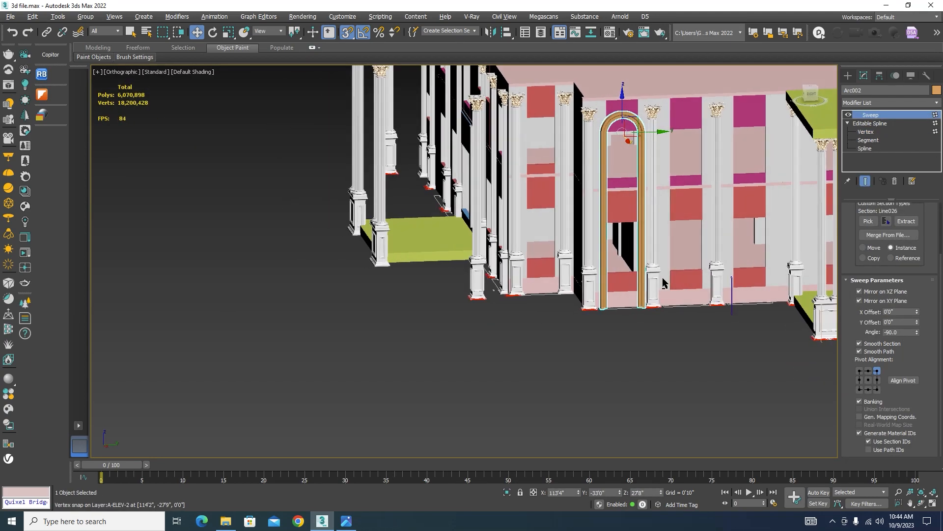
{"action": "left_click", "coordinate": [666, 390]}
{"action": "scroll", "coordinate": [619, 108], "scroll_direction": "up", "scroll_amount": 6}
{"action": "scroll", "coordinate": [668, 201], "scroll_direction": "down", "scroll_amount": 4}
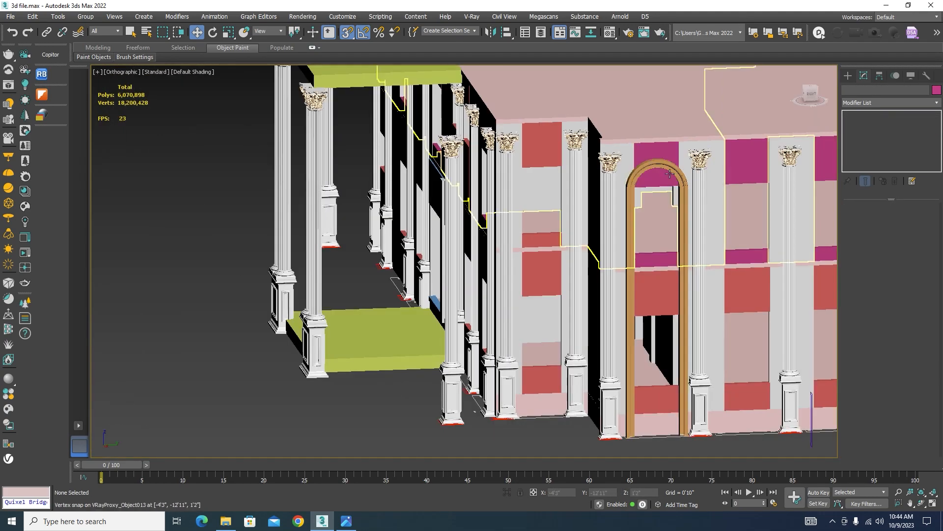
{"action": "left_click", "coordinate": [667, 175]}
{"action": "left_click", "coordinate": [665, 293], "text": "ctrl"}
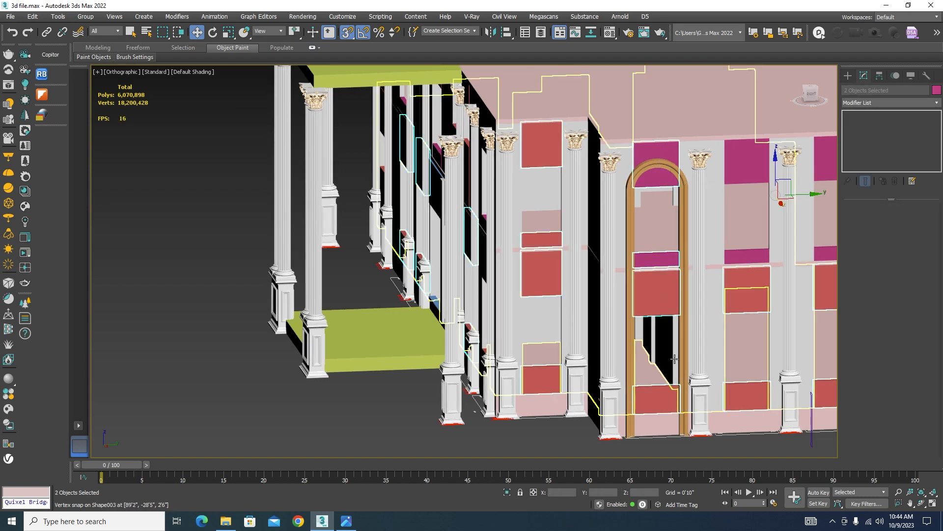
{"action": "left_click", "coordinate": [684, 368], "text": "ctrl"}
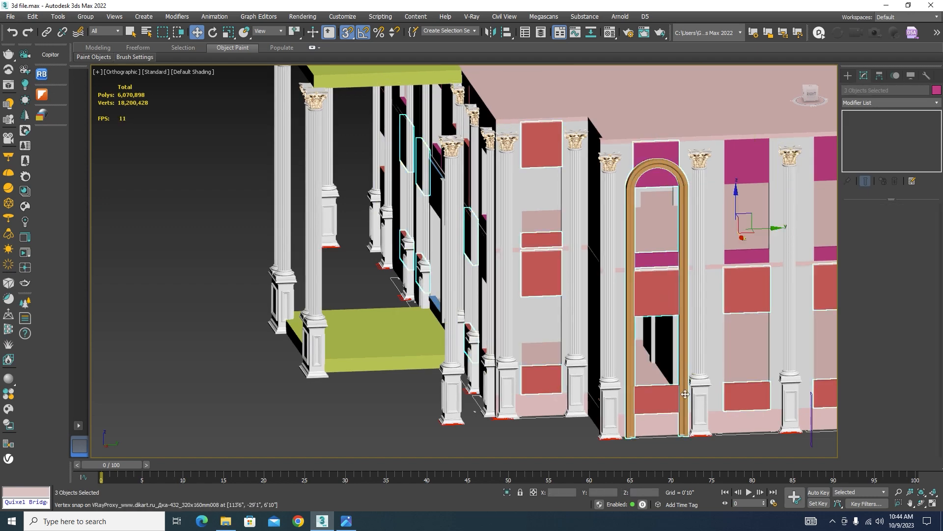
{"action": "left_click", "coordinate": [508, 492]}
{"action": "mouse_move", "coordinate": [656, 337]}
{"action": "middle_mouse_down", "text": "alt"}
{"action": "mouse_move", "coordinate": [578, 282]}
{"action": "mouse_move", "coordinate": [596, 322]}
{"action": "mouse_move", "coordinate": [661, 353]}
{"action": "middle_mouse_up", "text": "alt"}
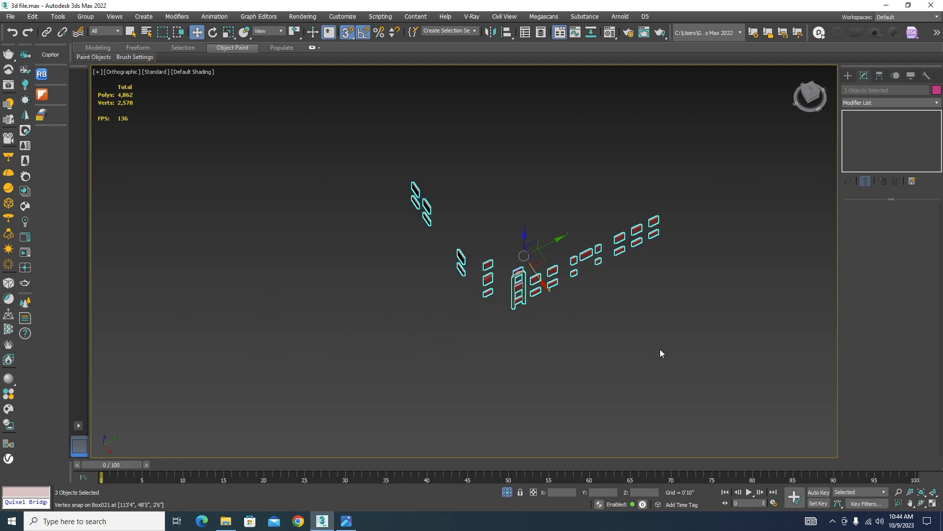
Snap the arch path's bottom vertex on the far leg sideways into line with the red panel's edge
{"action": "left_click", "coordinate": [519, 292]}
{"action": "scroll", "coordinate": [514, 314], "scroll_direction": "up", "scroll_amount": 10}
{"action": "key", "text": "F3"}
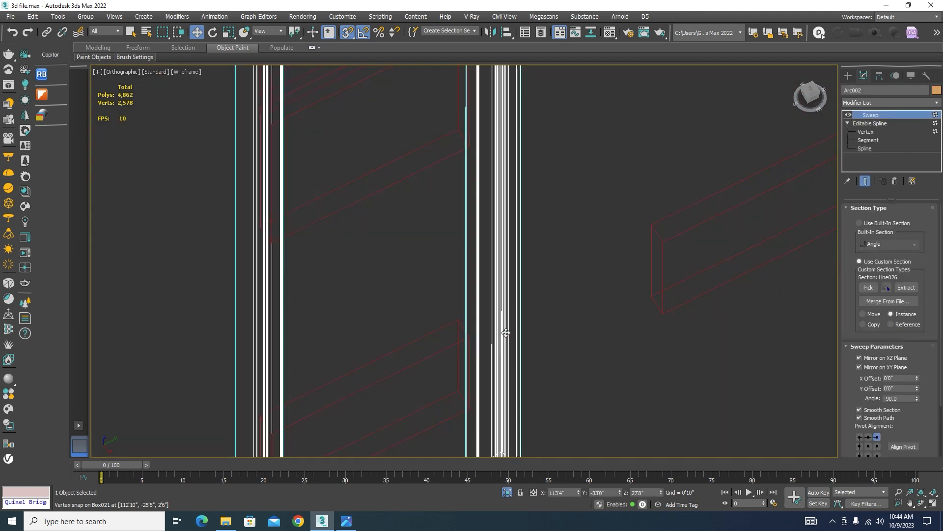
{"action": "scroll", "coordinate": [500, 331], "scroll_direction": "down", "scroll_amount": 5}
{"action": "scroll", "coordinate": [486, 369], "scroll_direction": "up", "scroll_amount": 5}
{"action": "left_click", "coordinate": [493, 394]}
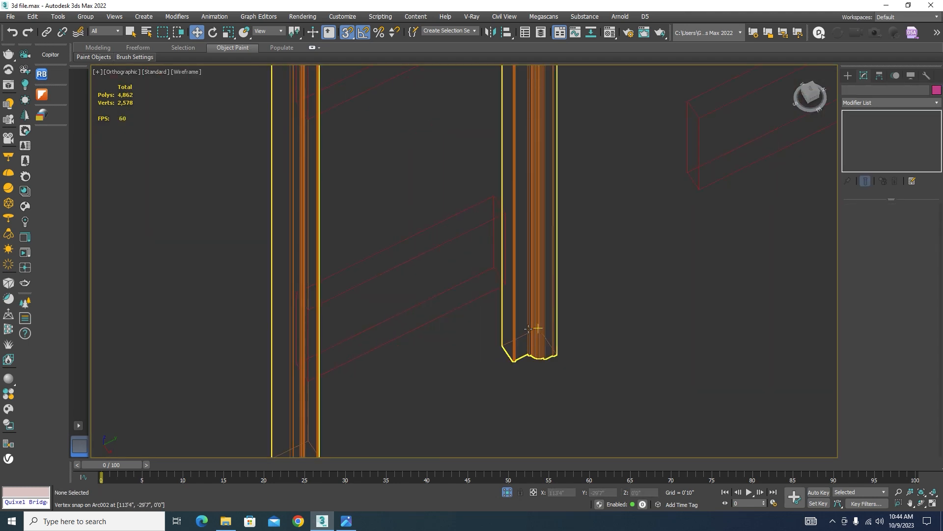
{"action": "left_click", "coordinate": [518, 326]}
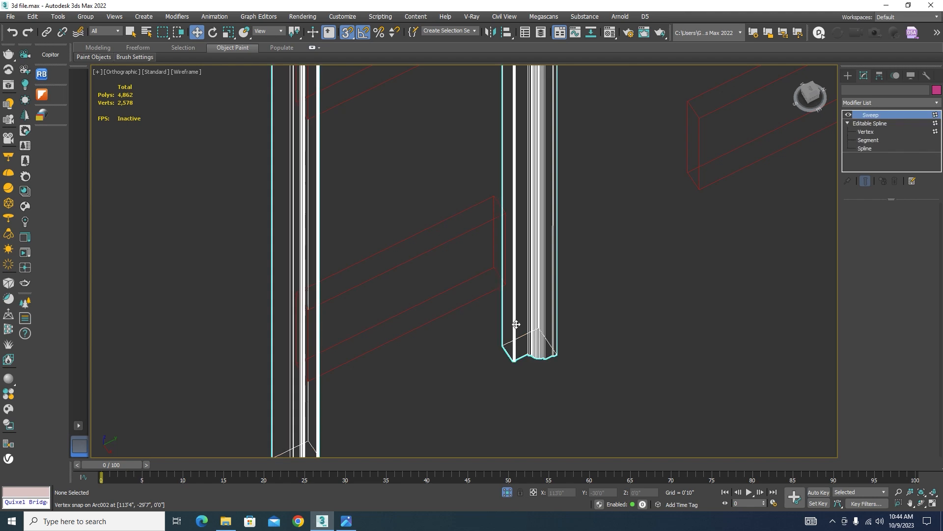
{"action": "left_click", "coordinate": [867, 132]}
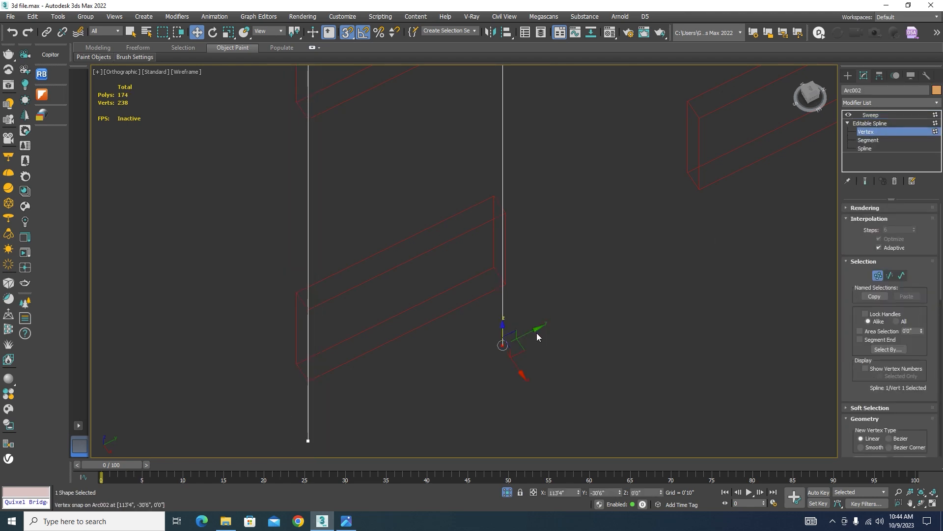
{"action": "key", "text": "s"}
{"action": "left_click_drag", "start_coordinate": [533, 334], "coordinate": [505, 287]}
Snap the other leg's bottom vertex into line with the red panel's opposite corner and return to the Sweep level
{"action": "key", "text": "s"}
{"action": "left_click_drag", "start_coordinate": [367, 388], "coordinate": [307, 381]}
{"action": "scroll", "coordinate": [467, 246], "scroll_direction": "down", "scroll_amount": 5}
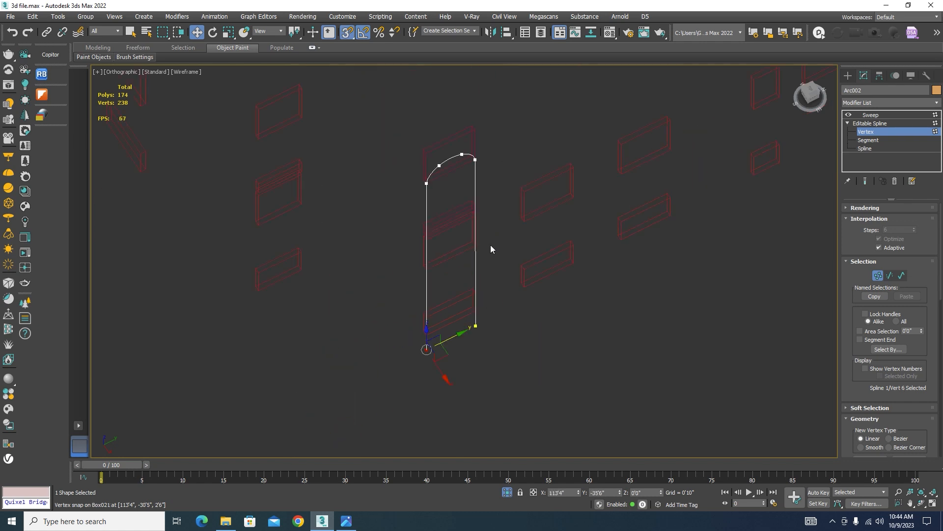
{"action": "scroll", "coordinate": [470, 149], "scroll_direction": "up", "scroll_amount": 4}
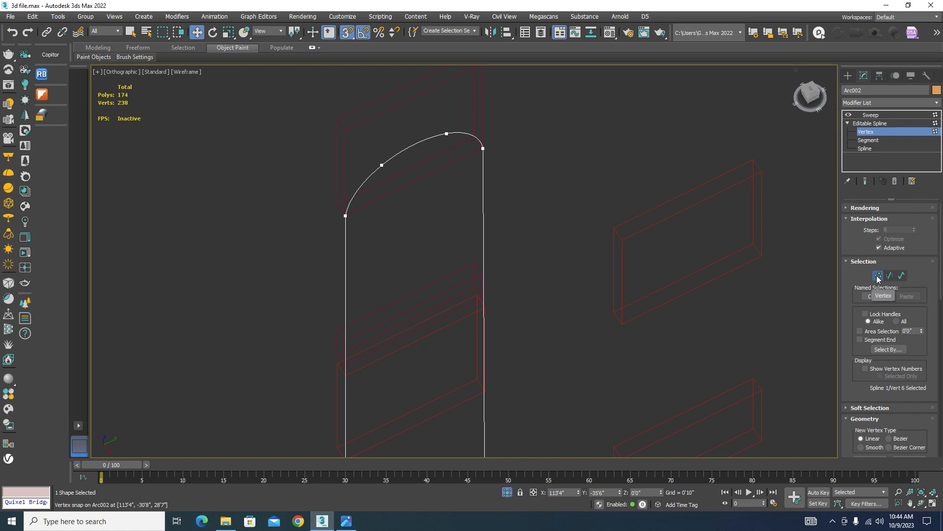
{"action": "left_click", "coordinate": [876, 124]}
{"action": "left_click", "coordinate": [879, 116]}
{"action": "scroll", "coordinate": [485, 185], "scroll_direction": "down", "scroll_amount": 4}
{"action": "left_click", "coordinate": [549, 337]}
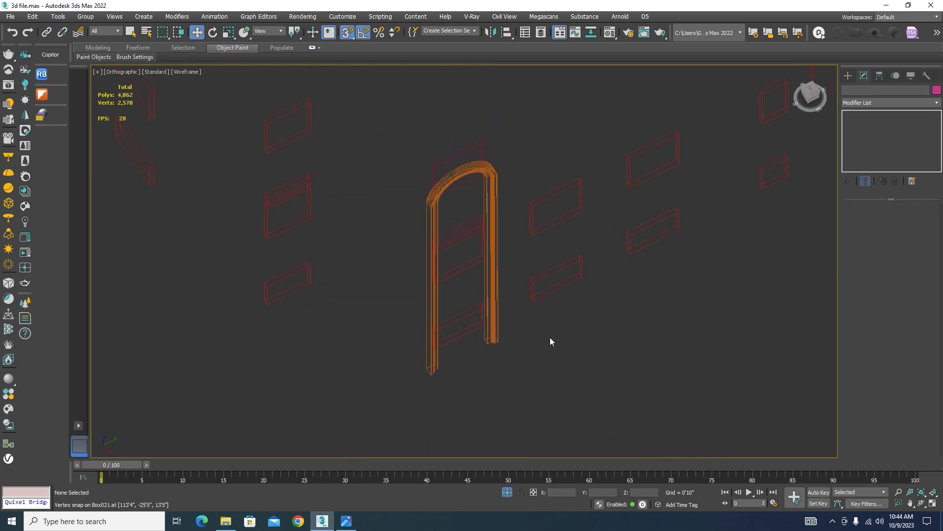
In a wireframe left view, draw a straight line across the base of the arch between the trim's inner edges
{"action": "key", "text": "F3"}
{"action": "scroll", "coordinate": [456, 196], "scroll_direction": "up", "scroll_amount": 4}
{"action": "key", "text": "f"}
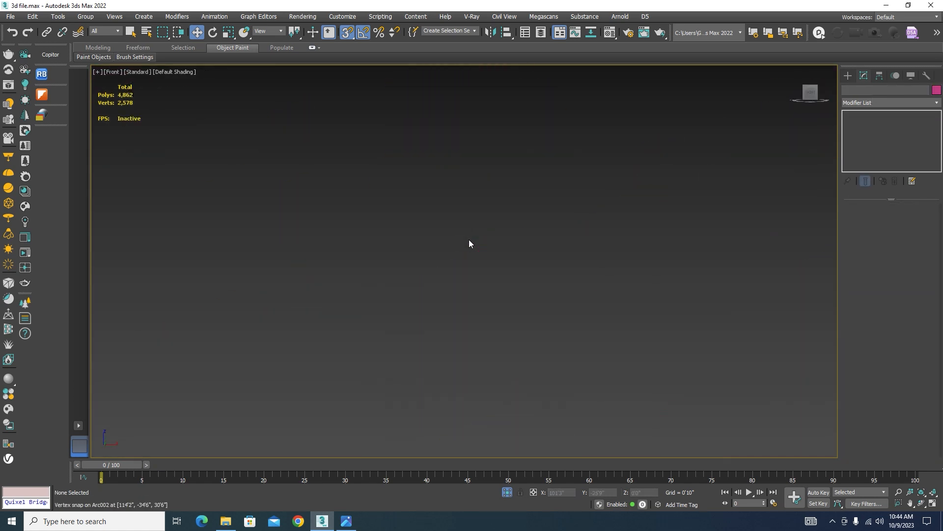
{"action": "scroll", "coordinate": [662, 198], "scroll_direction": "down", "scroll_amount": 6}
{"action": "key", "text": "l"}
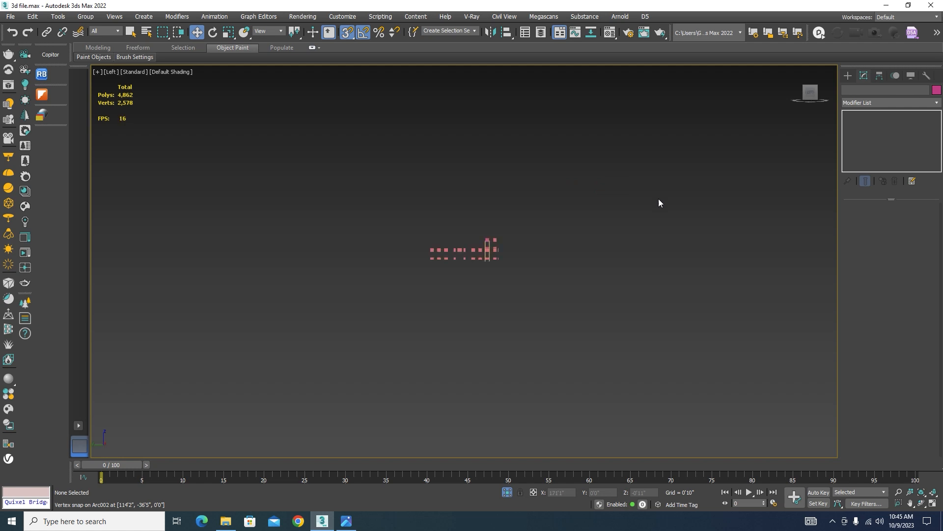
{"action": "scroll", "coordinate": [658, 198], "scroll_direction": "up", "scroll_amount": 8}
{"action": "key", "text": "F3"}
{"action": "scroll", "coordinate": [540, 255], "scroll_direction": "up", "scroll_amount": 4}
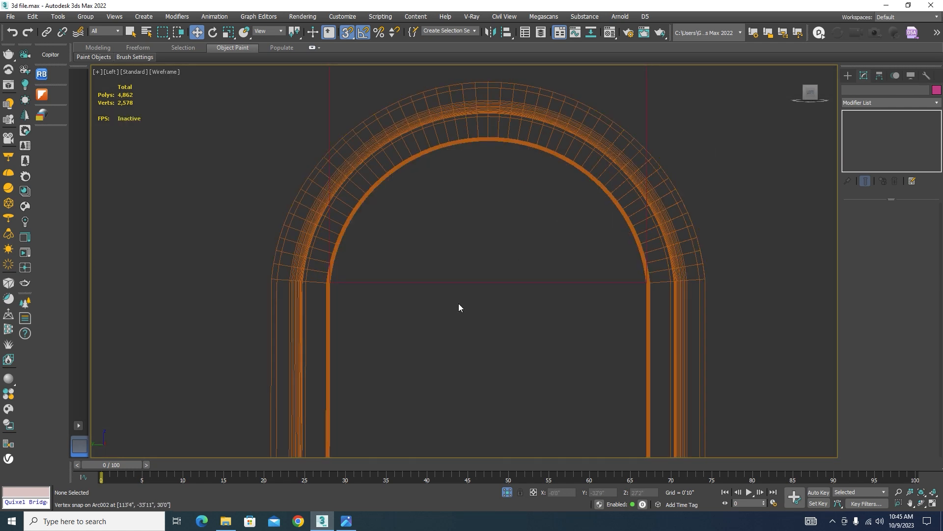
{"action": "left_click", "coordinate": [849, 74]}
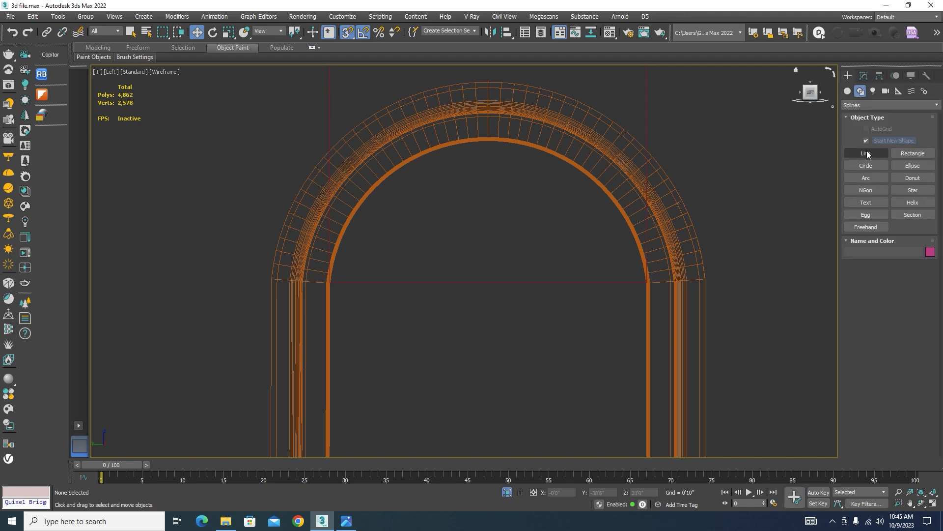
{"action": "left_click", "coordinate": [867, 154]}
{"action": "left_click", "coordinate": [329, 283]}
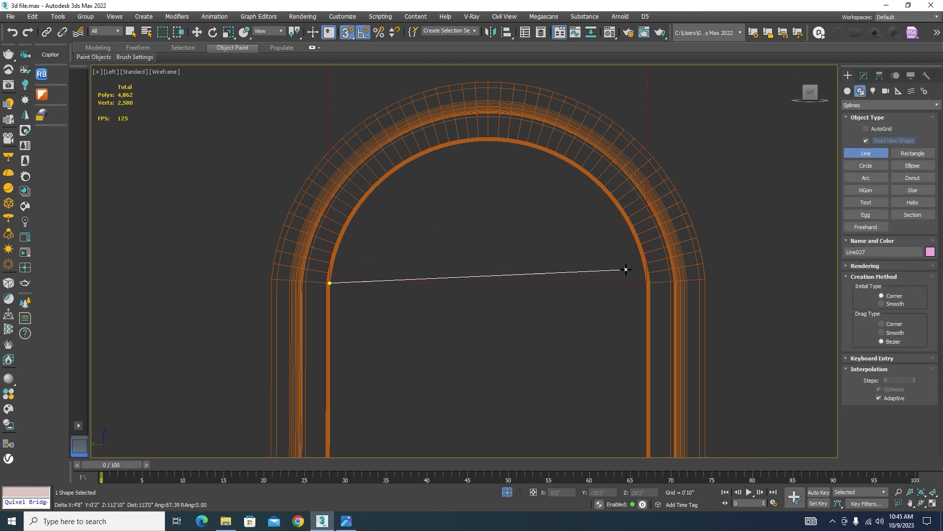
{"action": "left_click", "coordinate": [647, 283]}
{"action": "right_click", "coordinate": [581, 347]}
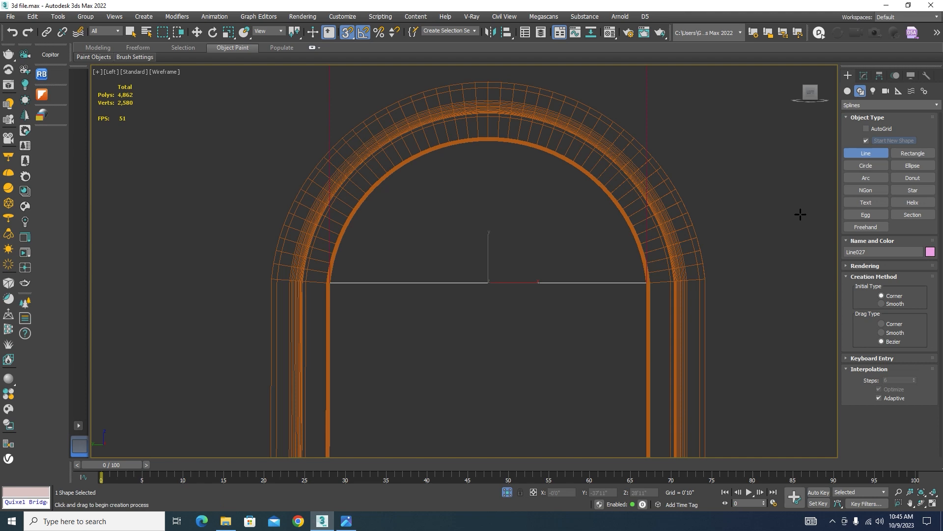
Draw an arc between the line's ends following the trim's inner curve, and convert it to an editable spline
{"action": "left_click", "coordinate": [854, 176]}
{"action": "left_click_drag", "start_coordinate": [329, 283], "coordinate": [647, 283]}
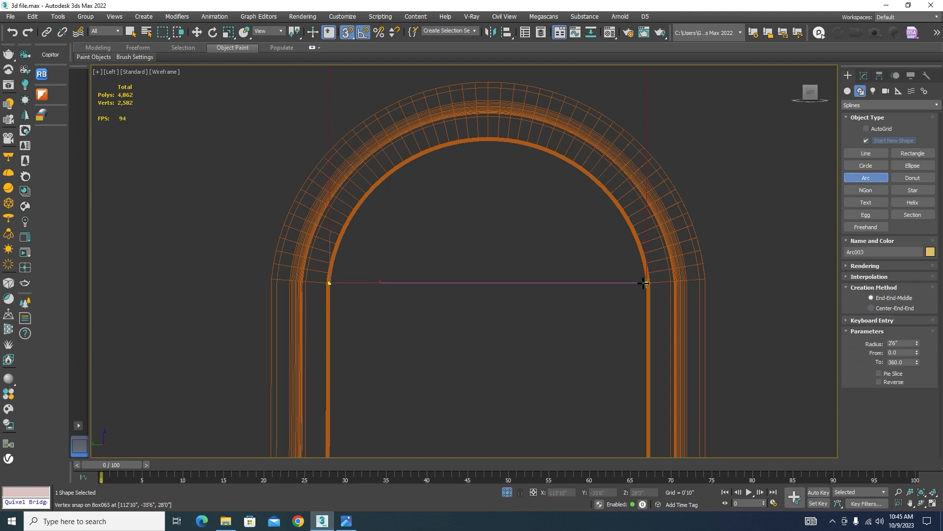
{"action": "left_click", "coordinate": [492, 144]}
{"action": "right_click", "coordinate": [564, 227]}
{"action": "right_click", "coordinate": [587, 206]}
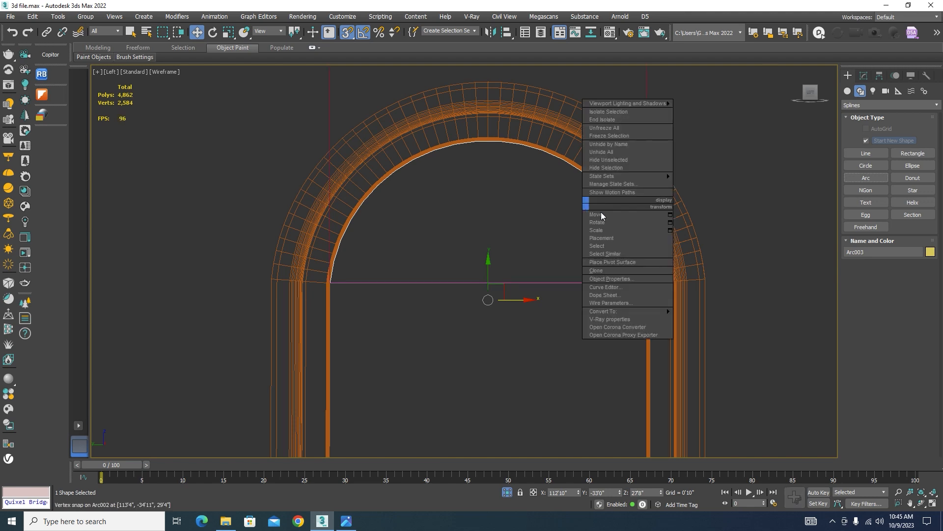
{"action": "mouse_move", "coordinate": [661, 310]}
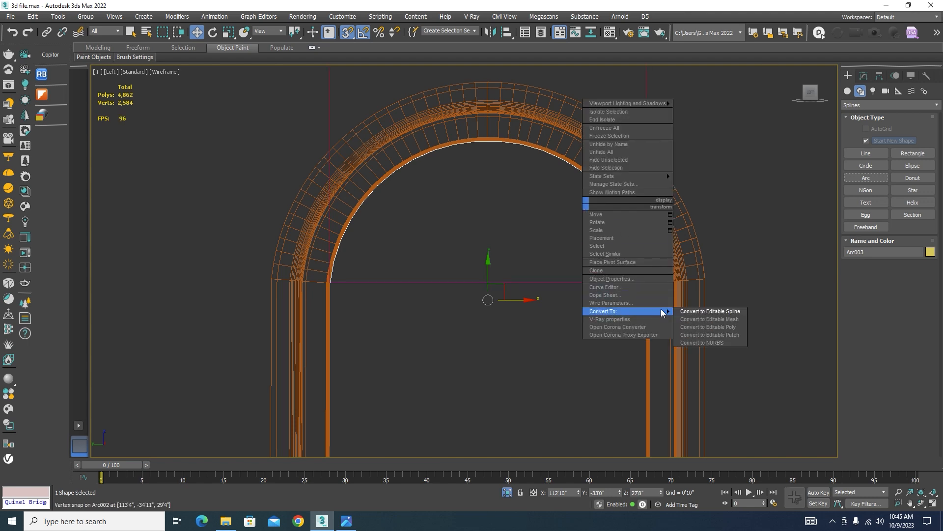
{"action": "left_click", "coordinate": [719, 314]}
{"action": "scroll", "coordinate": [900, 290], "scroll_direction": "down", "scroll_amount": 3}
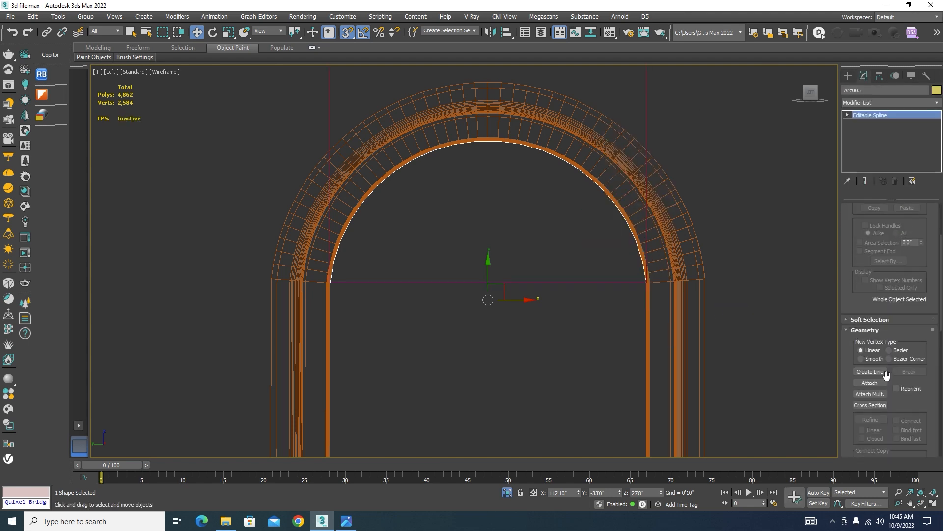
Attach the base line to the arc and weld their meeting end vertices at both corners into a closed half-round spline
{"action": "left_click", "coordinate": [868, 384]}
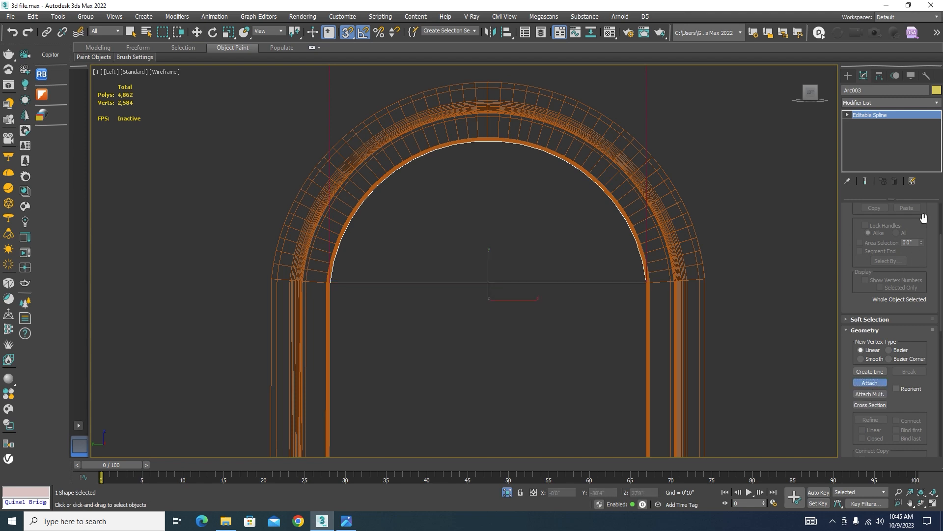
{"action": "left_click", "coordinate": [865, 123]}
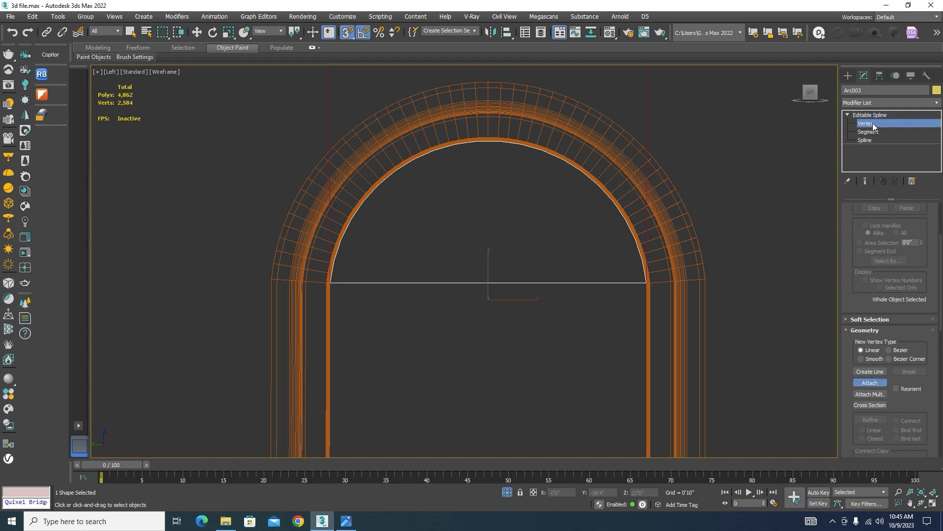
{"action": "scroll", "coordinate": [942, 381], "scroll_direction": "down", "scroll_amount": 3}
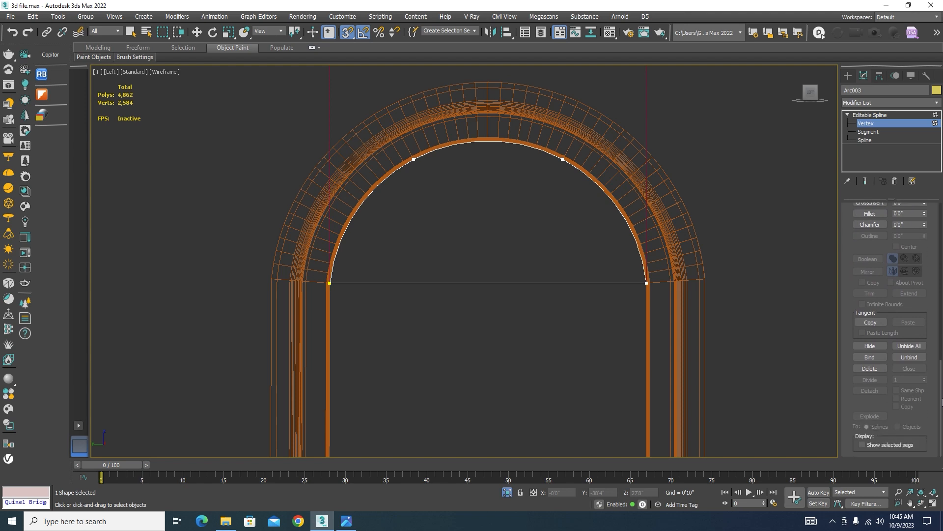
{"action": "scroll", "coordinate": [933, 381], "scroll_direction": "up", "scroll_amount": 2}
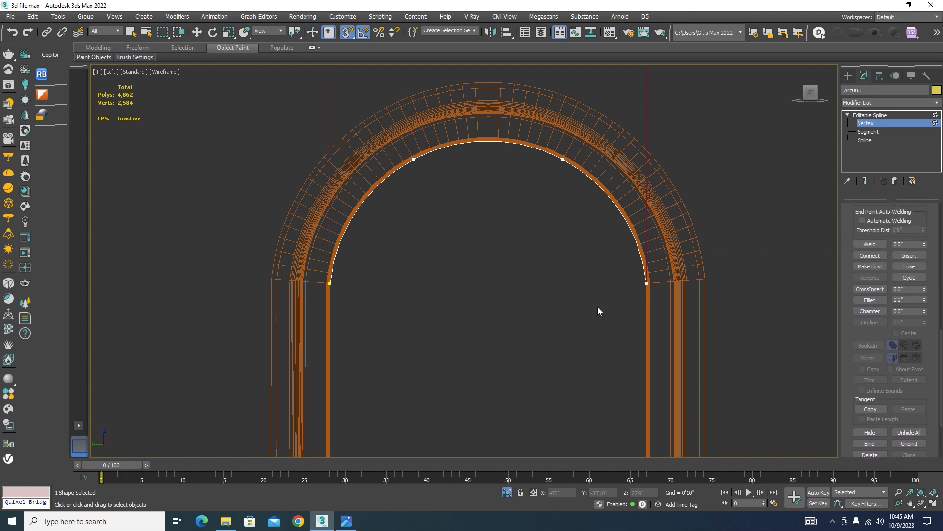
{"action": "scroll", "coordinate": [885, 295], "scroll_direction": "up", "scroll_amount": 8}
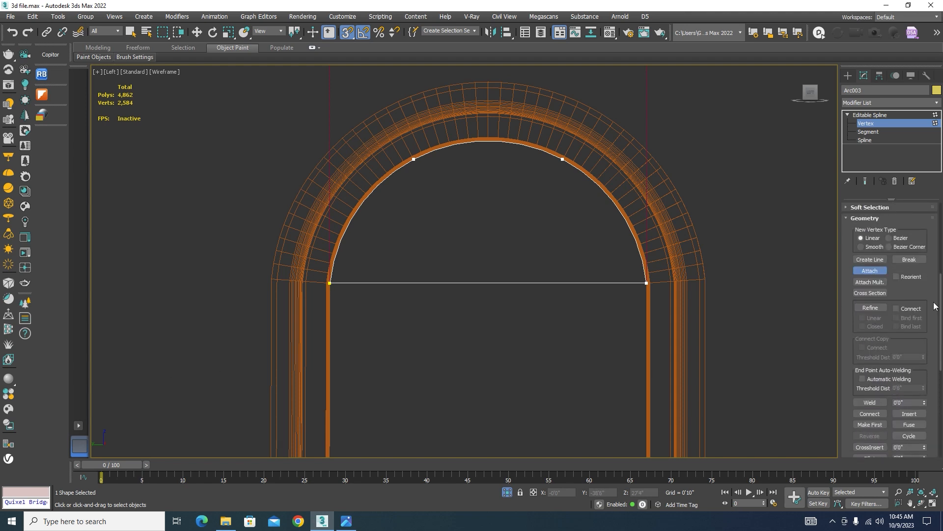
{"action": "key", "text": "w"}
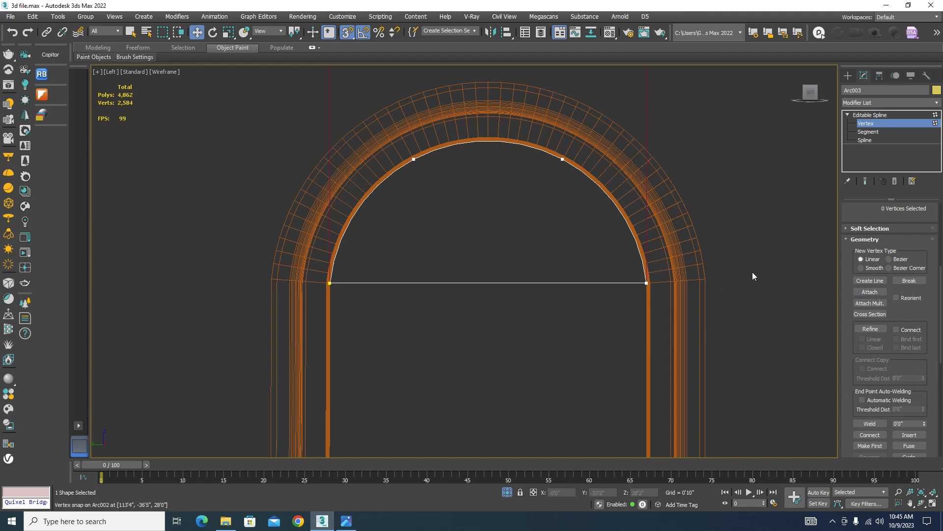
{"action": "left_click_drag", "start_coordinate": [752, 271], "coordinate": [207, 369]}
{"action": "left_click_drag", "start_coordinate": [940, 314], "coordinate": [942, 375]}
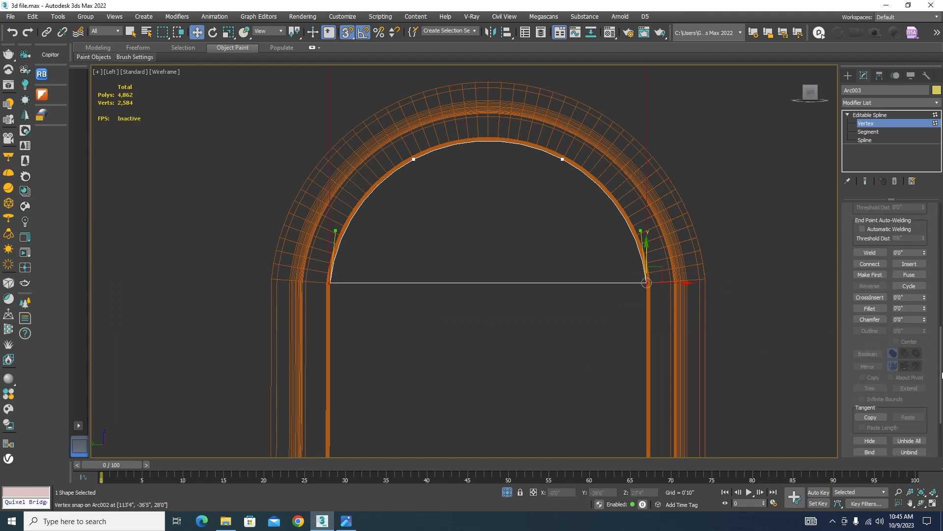
{"action": "left_click", "coordinate": [870, 252]}
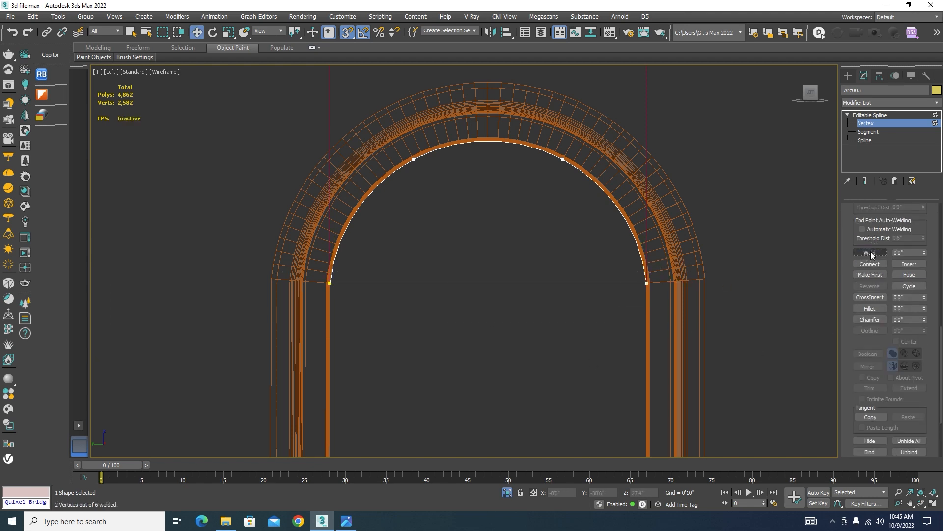
{"action": "left_click", "coordinate": [861, 124]}
Extrude the closed half-round spline by 5'0"
{"action": "scroll", "coordinate": [592, 231], "scroll_direction": "down", "scroll_amount": 5}
{"action": "middle_click_drag", "start_coordinate": [592, 232], "coordinate": [633, 264], "text": "alt"}
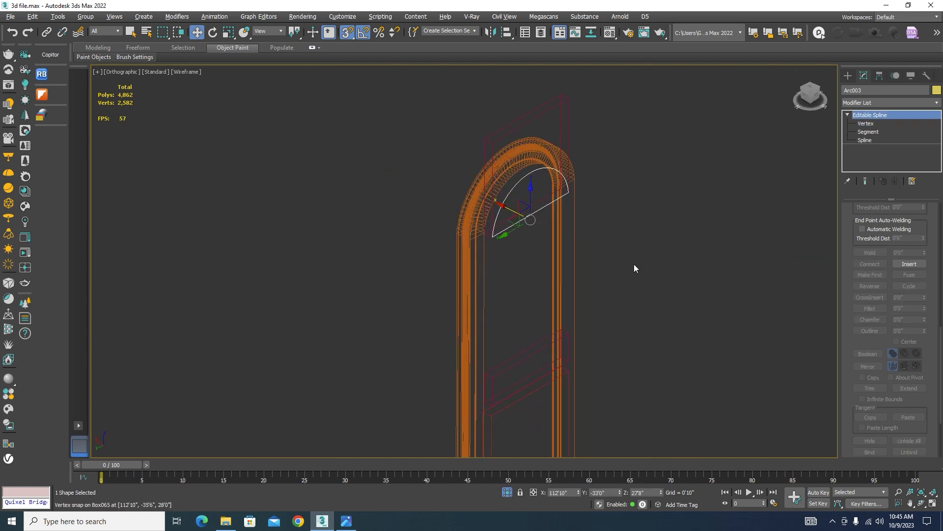
{"action": "key", "text": "F3"}
{"action": "scroll", "coordinate": [512, 211], "scroll_direction": "up", "scroll_amount": 4}
{"action": "left_click", "coordinate": [934, 104]}
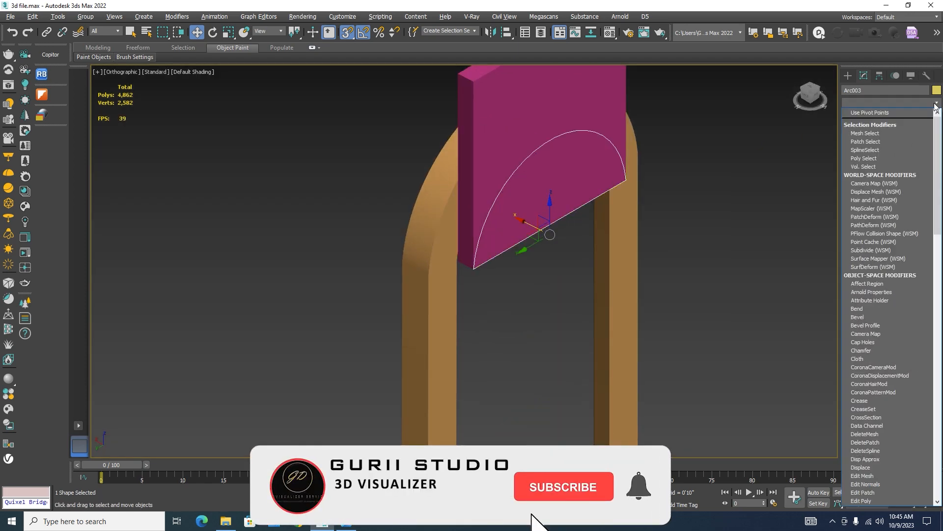
{"action": "type", "text": "ex"}
{"action": "key", "text": "Return"}
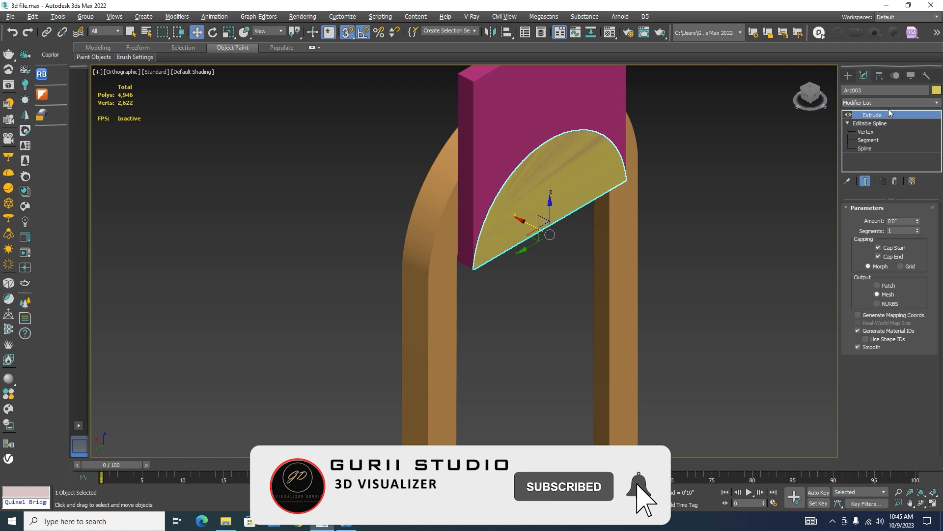
{"action": "double_click", "coordinate": [902, 220]}
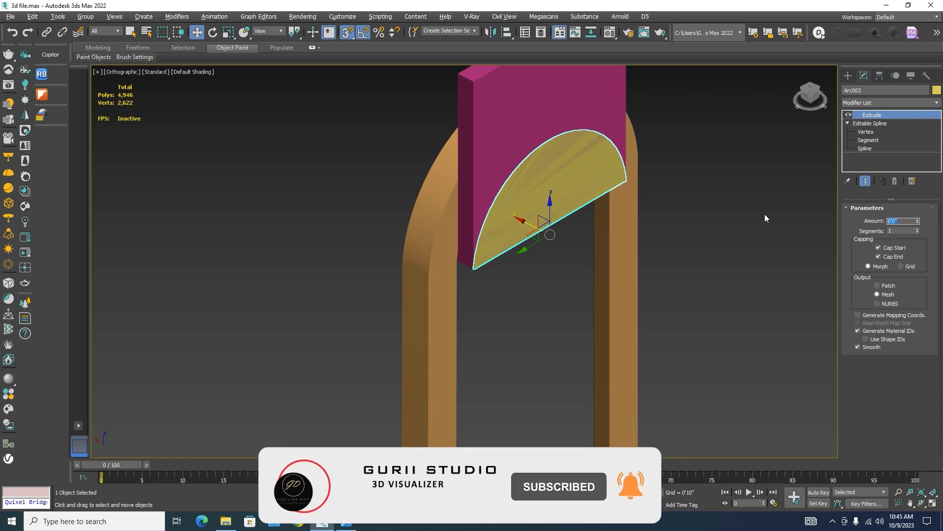
{"action": "type", "text": "40"}
{"action": "key", "text": "Return"}
{"action": "scroll", "coordinate": [622, 199], "scroll_direction": "down", "scroll_amount": 5}
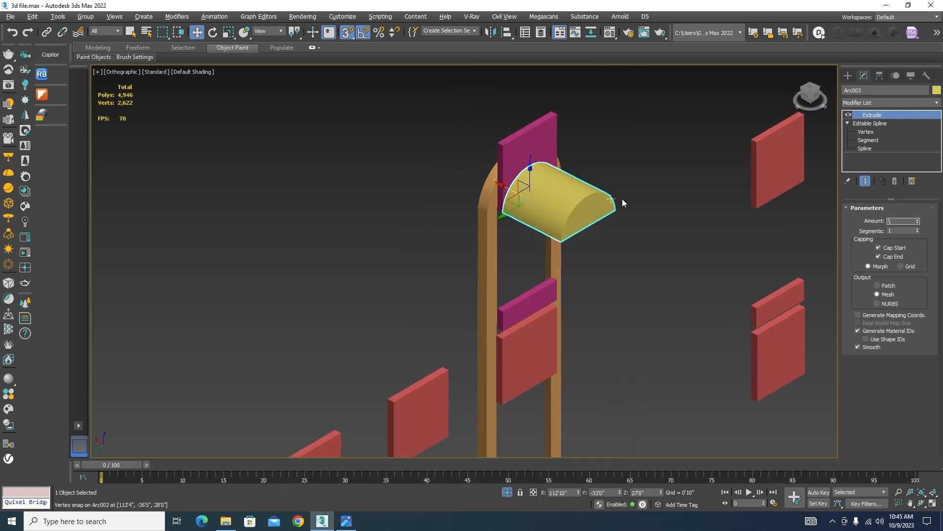
Make one copy of the half-round solid, shifted along X through the magenta panel, and move the original away from the arch
{"action": "middle_click_drag", "start_coordinate": [622, 199], "coordinate": [777, 226], "text": "alt"}
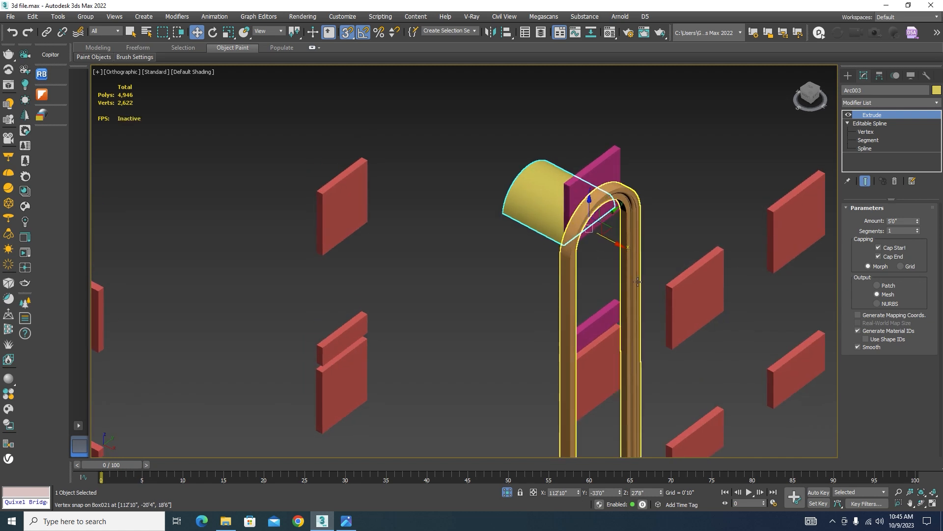
{"action": "left_click_drag", "start_coordinate": [611, 238], "coordinate": [648, 258], "text": "shift"}
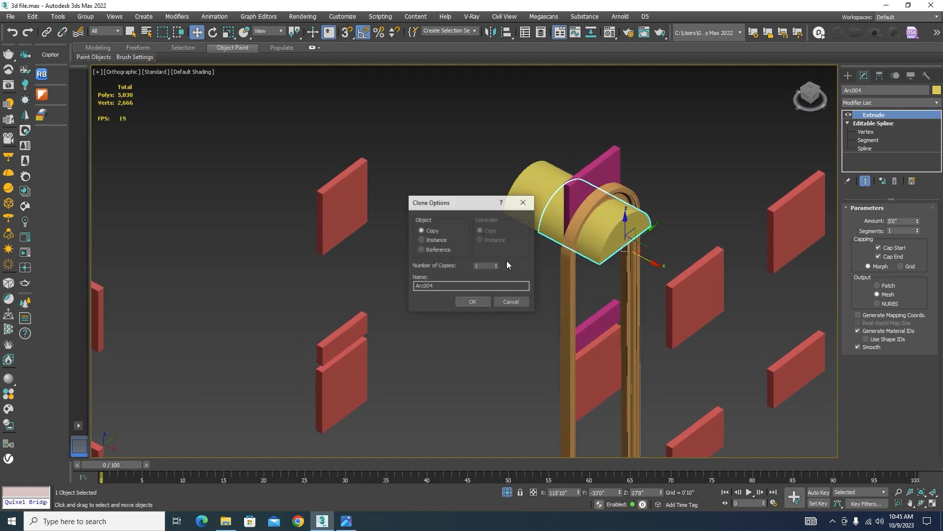
{"action": "left_click", "coordinate": [473, 302]}
{"action": "left_click", "coordinate": [537, 196]}
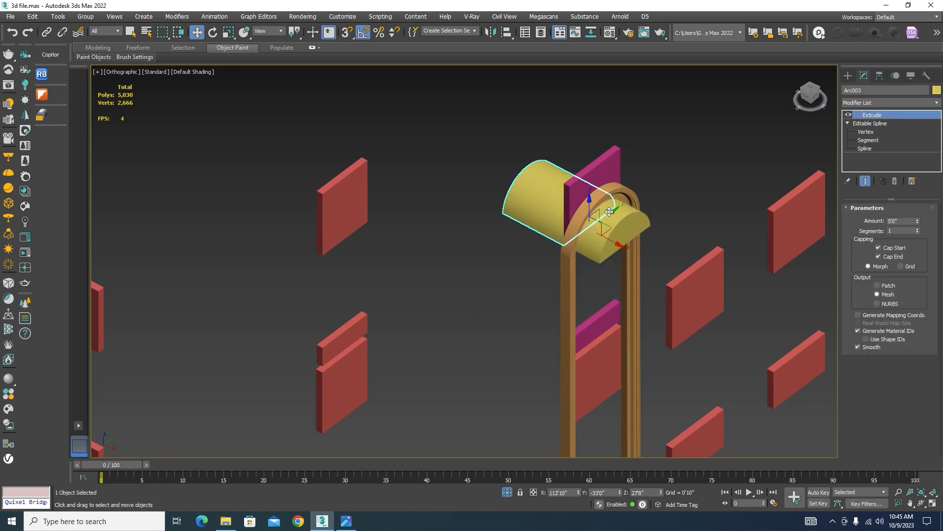
{"action": "left_click_drag", "start_coordinate": [609, 212], "coordinate": [735, 141]}
{"action": "left_click", "coordinate": [699, 257]}
Subtract the copied half-round solid from the magenta panel with ProBoolean to cut the arched opening
{"action": "scroll", "coordinate": [584, 180], "scroll_direction": "up", "scroll_amount": 4}
{"action": "left_click", "coordinate": [584, 179]}
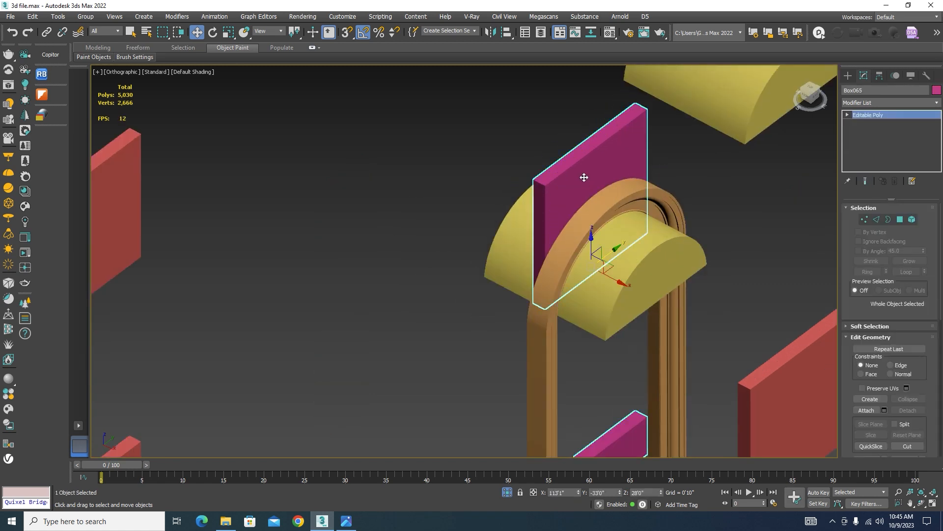
{"action": "left_click", "coordinate": [847, 75]}
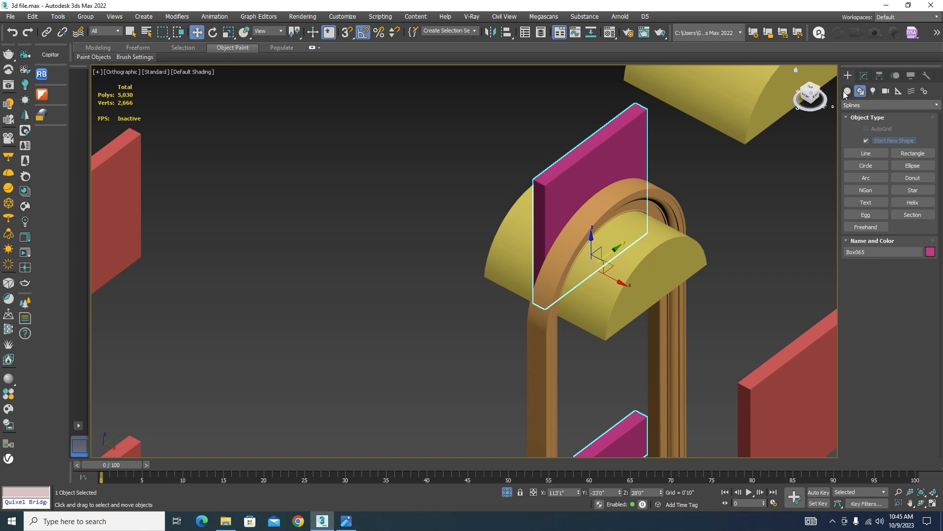
{"action": "left_click", "coordinate": [905, 105]}
{"action": "left_click", "coordinate": [866, 133]}
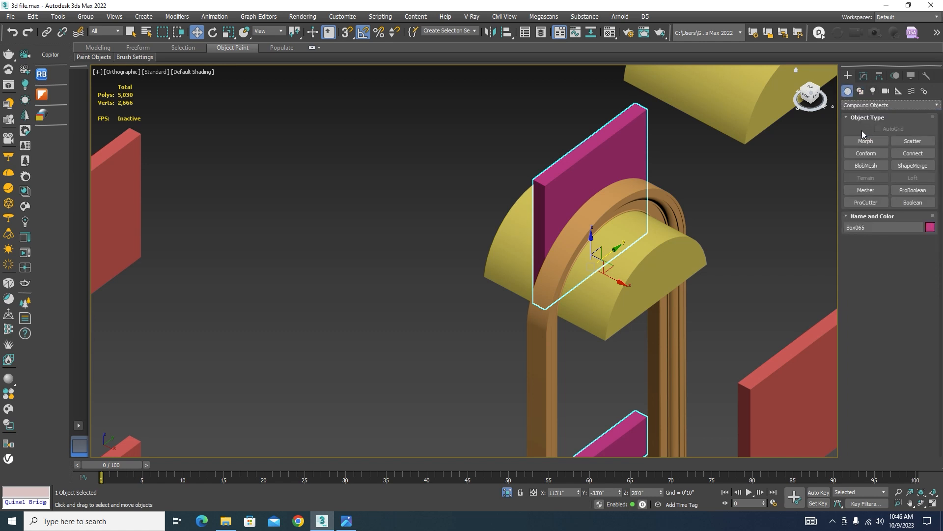
{"action": "left_click", "coordinate": [907, 192]}
{"action": "left_click", "coordinate": [888, 252]}
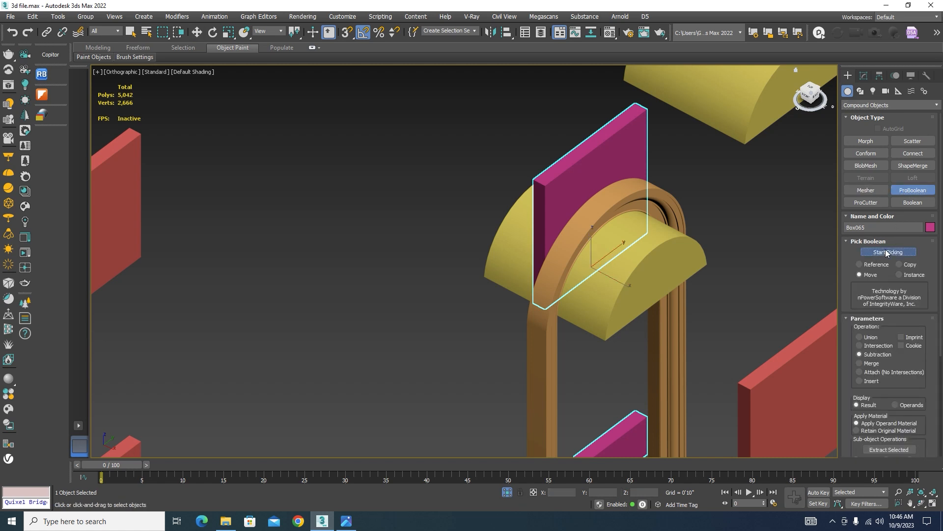
{"action": "left_click", "coordinate": [605, 291]}
{"action": "scroll", "coordinate": [658, 219], "scroll_direction": "down", "scroll_amount": 4}
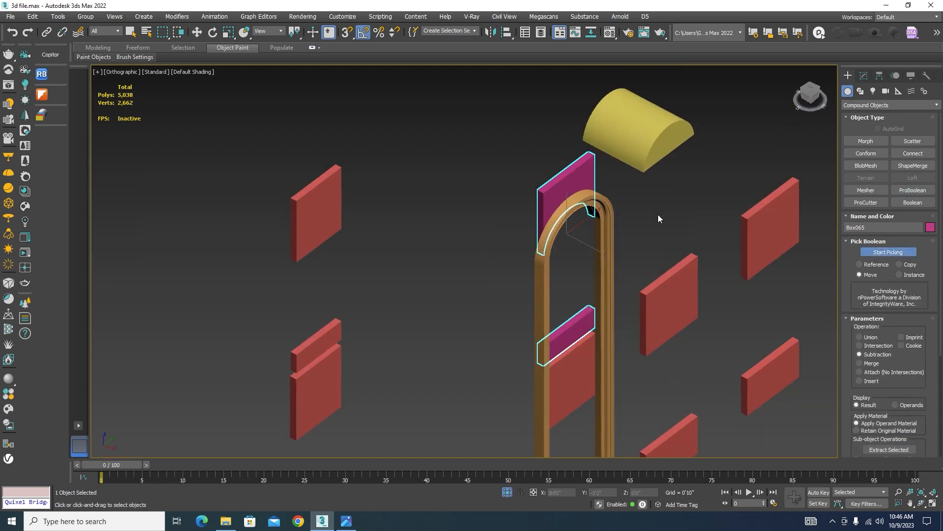
{"action": "key", "text": "l"}
{"action": "scroll", "coordinate": [541, 204], "scroll_direction": "down", "scroll_amount": 6}
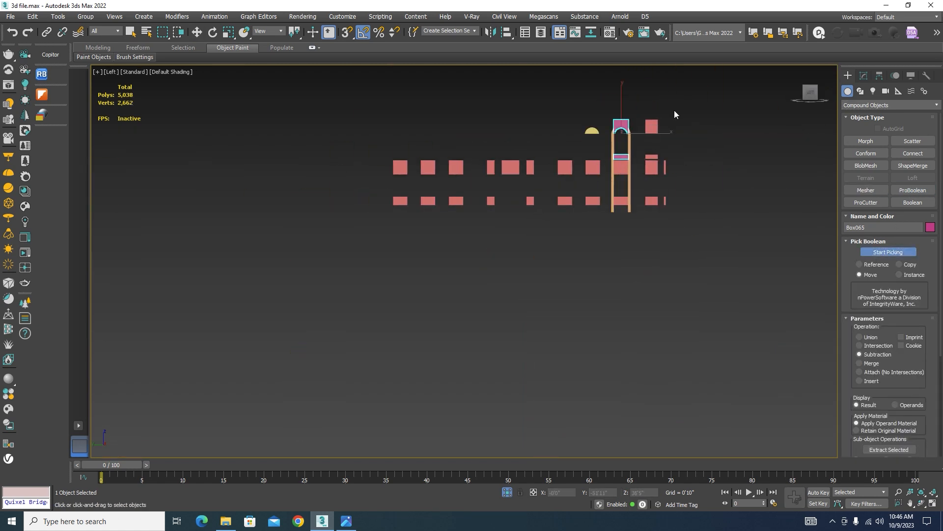
{"action": "scroll", "coordinate": [674, 112], "scroll_direction": "up", "scroll_amount": 7}
{"action": "key", "text": "w"}
{"action": "left_click", "coordinate": [501, 237]}
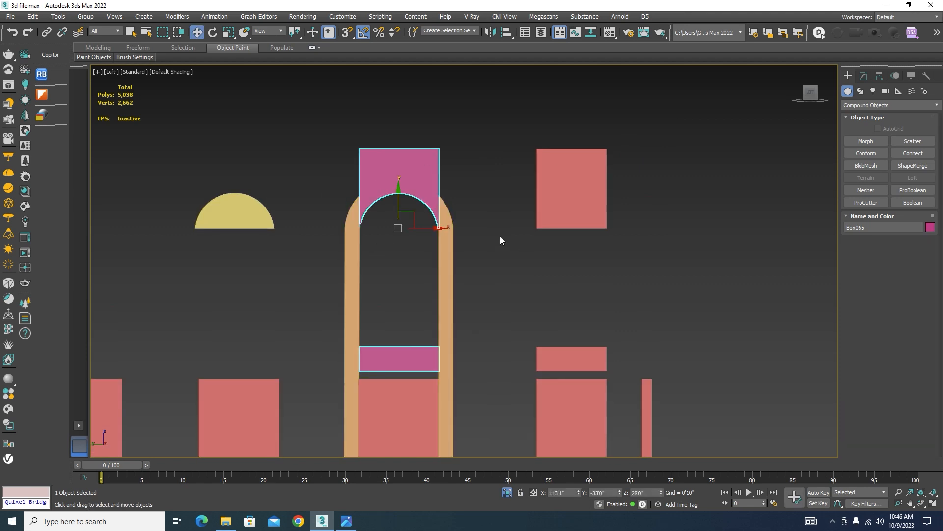
Examine the arch-cut panel and its trim against the surrounding facade panels in left, orbited and wireframe views
{"action": "left_click", "coordinate": [413, 180]}
{"action": "scroll", "coordinate": [511, 180], "scroll_direction": "down", "scroll_amount": 6}
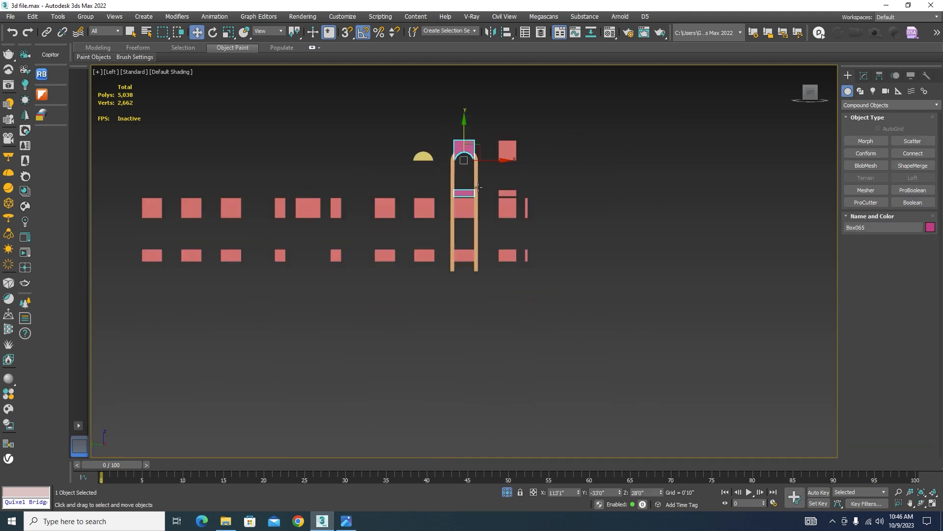
{"action": "scroll", "coordinate": [511, 182], "scroll_direction": "up", "scroll_amount": 3}
{"action": "left_click", "coordinate": [511, 181]}
{"action": "scroll", "coordinate": [511, 168], "scroll_direction": "down", "scroll_amount": 3}
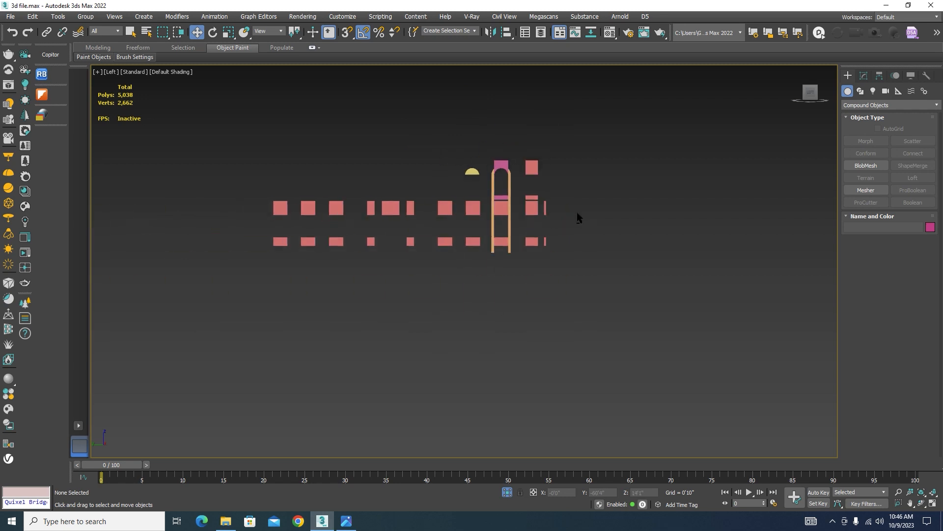
{"action": "middle_click_drag", "start_coordinate": [577, 214], "coordinate": [404, 250], "text": "alt"}
{"action": "scroll", "coordinate": [404, 250], "scroll_direction": "down", "scroll_amount": 3}
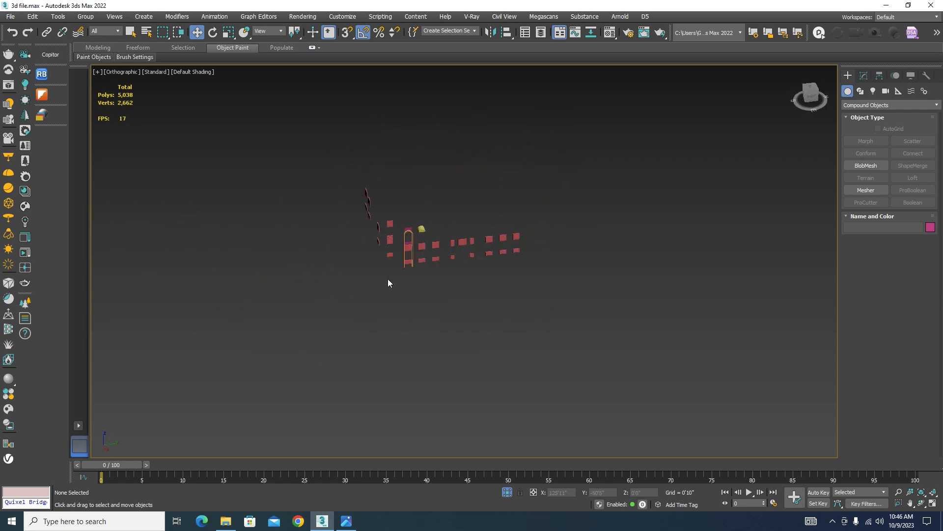
{"action": "scroll", "coordinate": [388, 278], "scroll_direction": "up", "scroll_amount": 3}
{"action": "key", "text": "F3"}
{"action": "scroll", "coordinate": [460, 211], "scroll_direction": "up", "scroll_amount": 4}
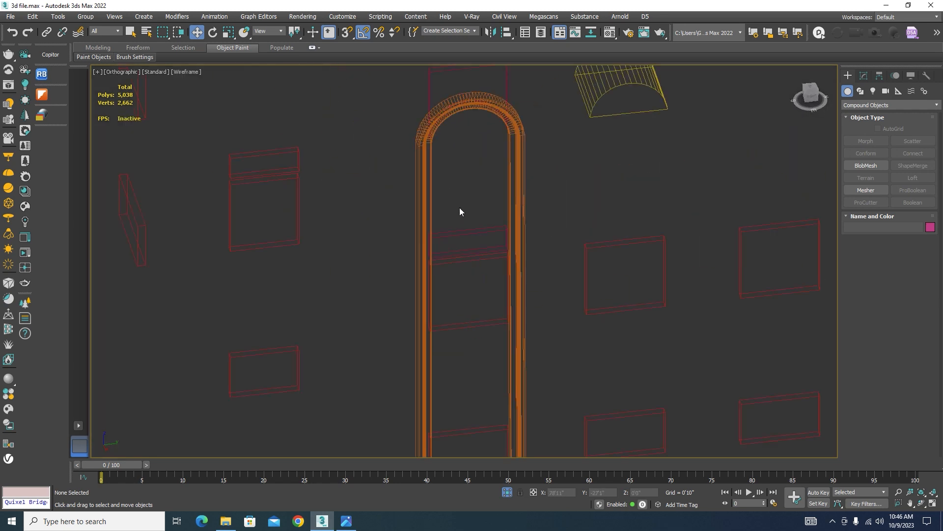
Save the scene with the arched trim selected, return the view to default shading and clear the selection
{"action": "left_click", "coordinate": [521, 192]}
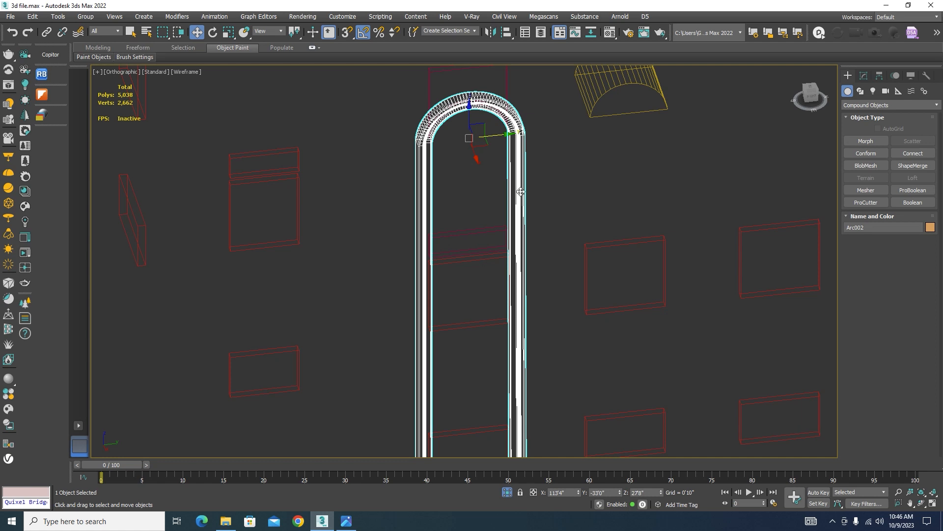
{"action": "key", "text": "ctrl+s"}
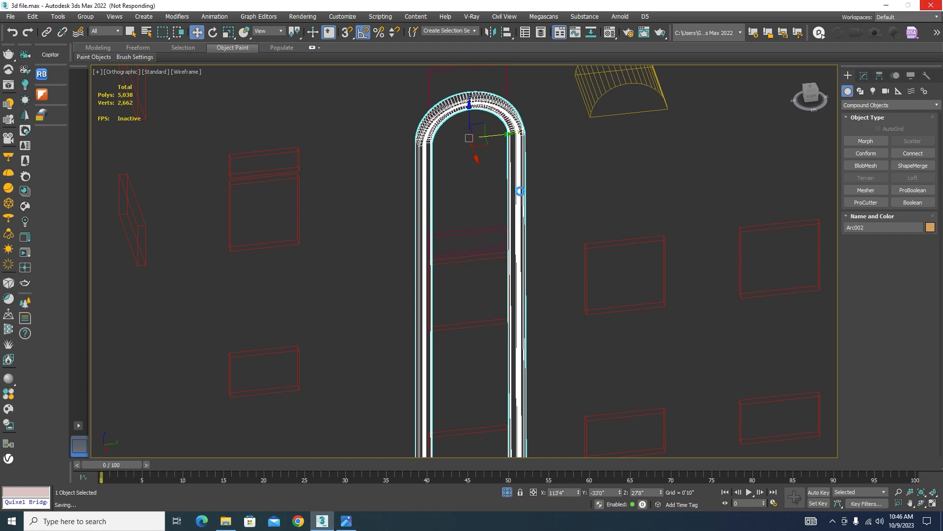
{"action": "scroll", "coordinate": [521, 192], "scroll_direction": "down", "scroll_amount": 2}
{"action": "key", "text": "F3"}
{"action": "scroll", "coordinate": [540, 162], "scroll_direction": "down", "scroll_amount": 4}
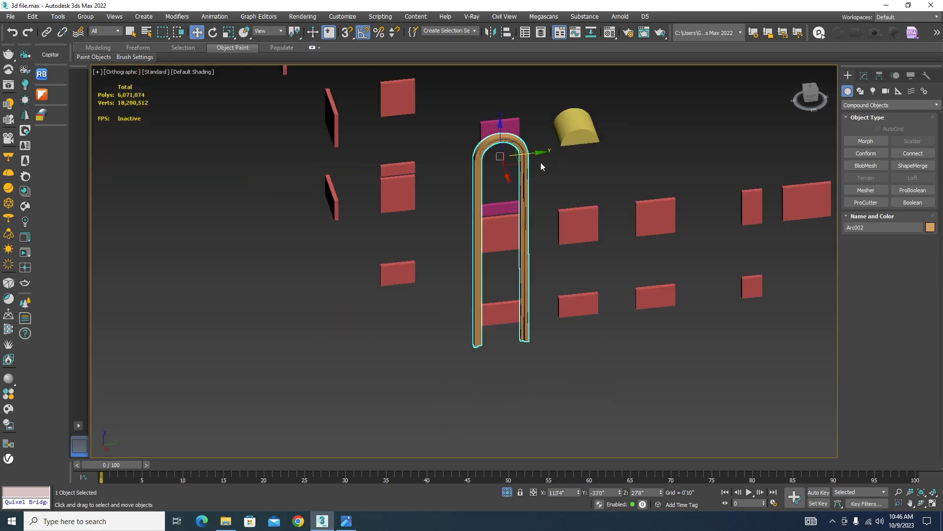
{"action": "left_click", "coordinate": [569, 362]}
Paste the groups stored in Copitor slot 1 into the scene and switch to the left view
{"action": "scroll", "coordinate": [541, 251], "scroll_direction": "up", "scroll_amount": 6}
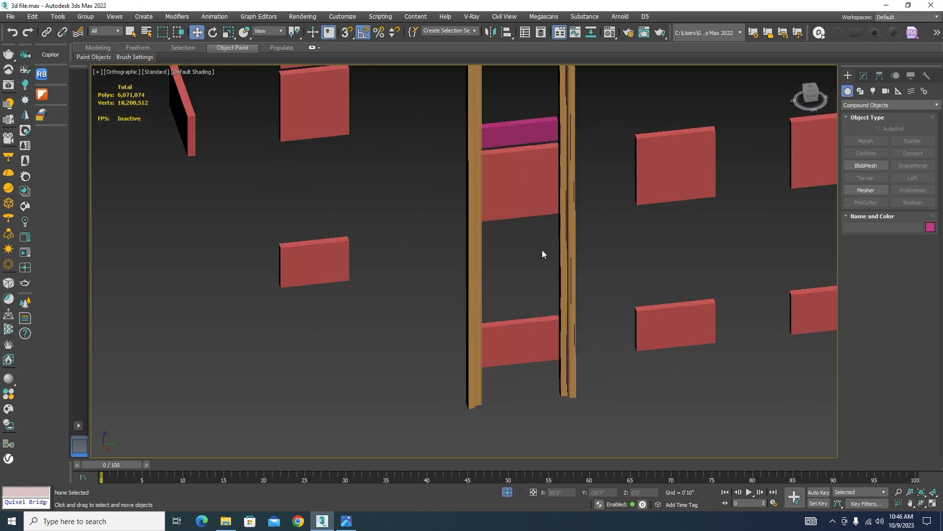
{"action": "left_click", "coordinate": [51, 55]}
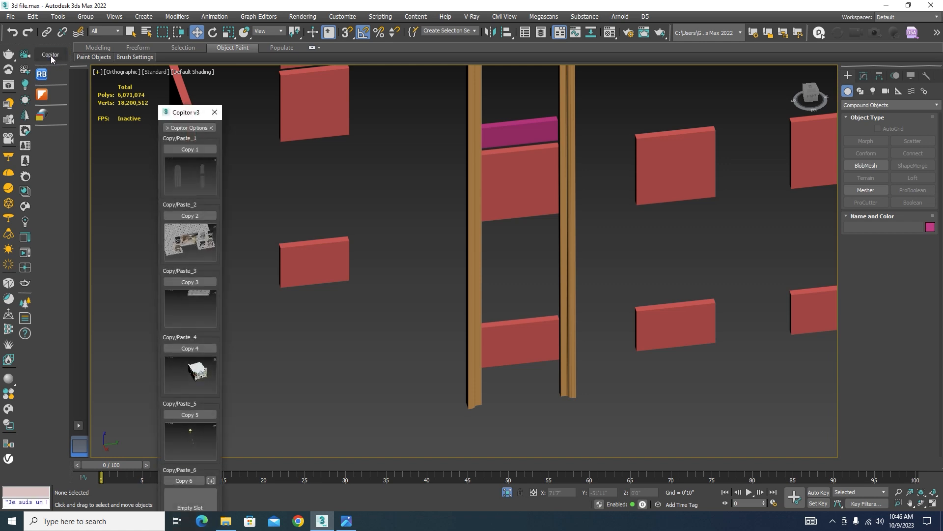
{"action": "left_click", "coordinate": [185, 179]}
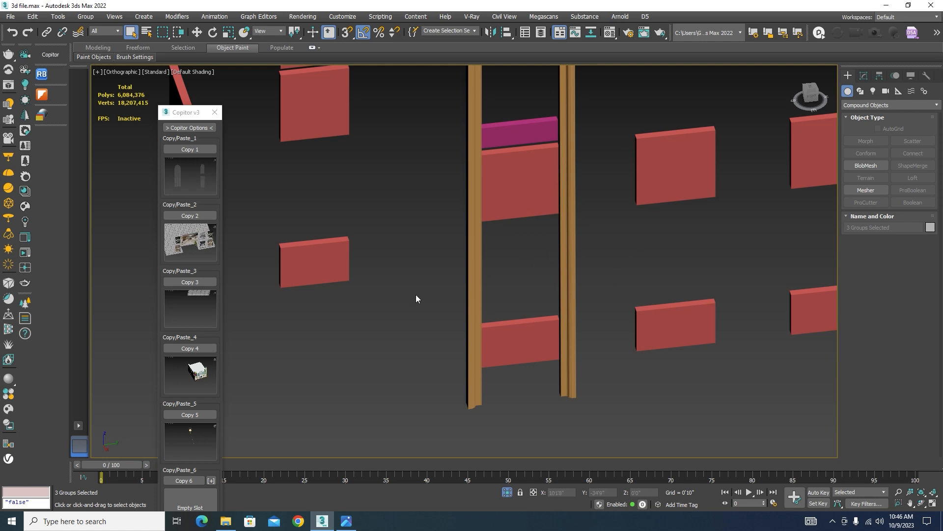
{"action": "scroll", "coordinate": [556, 255], "scroll_direction": "down", "scroll_amount": 6}
{"action": "scroll", "coordinate": [585, 165], "scroll_direction": "up", "scroll_amount": 8}
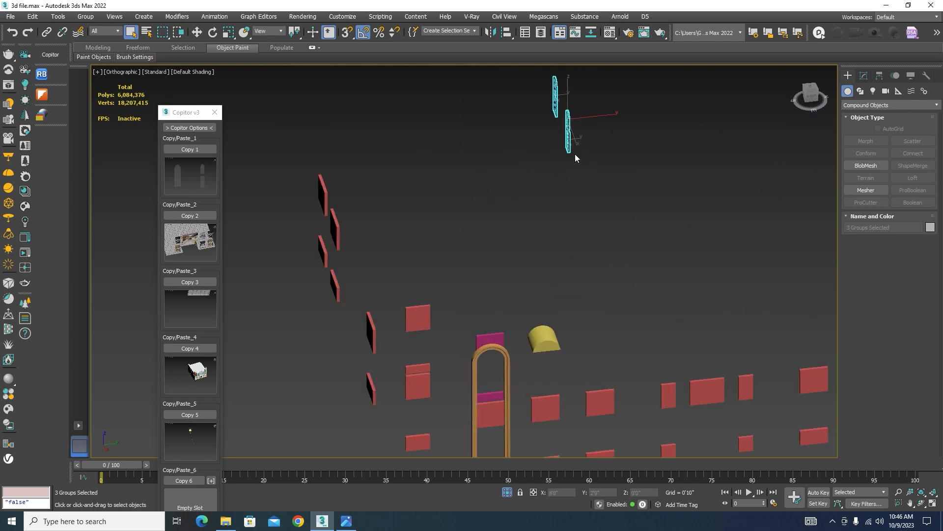
{"action": "left_click", "coordinate": [218, 116]}
{"action": "key", "text": "l"}
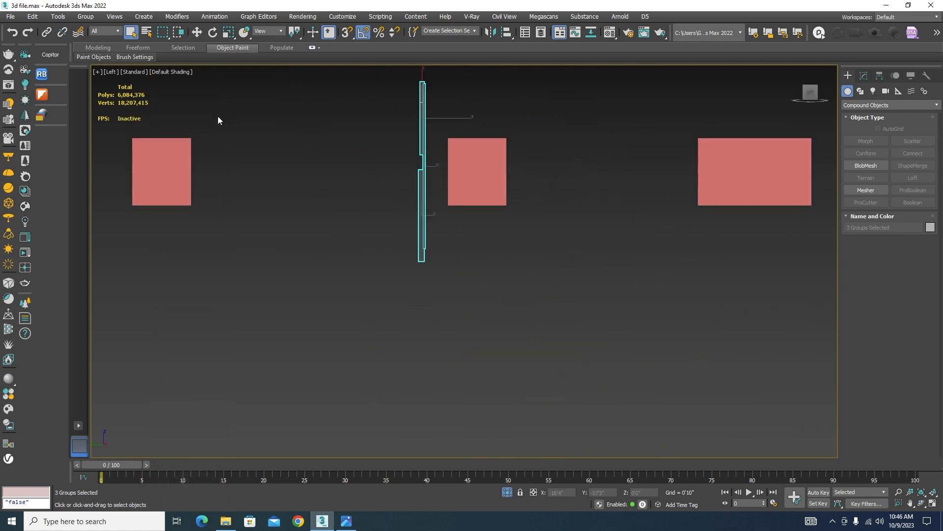
Move the three pasted groups horizontally out of the facade into the empty space beyond its end
{"action": "scroll", "coordinate": [456, 244], "scroll_direction": "down", "scroll_amount": 5}
{"action": "scroll", "coordinate": [394, 220], "scroll_direction": "up", "scroll_amount": 3}
{"action": "key", "text": "w"}
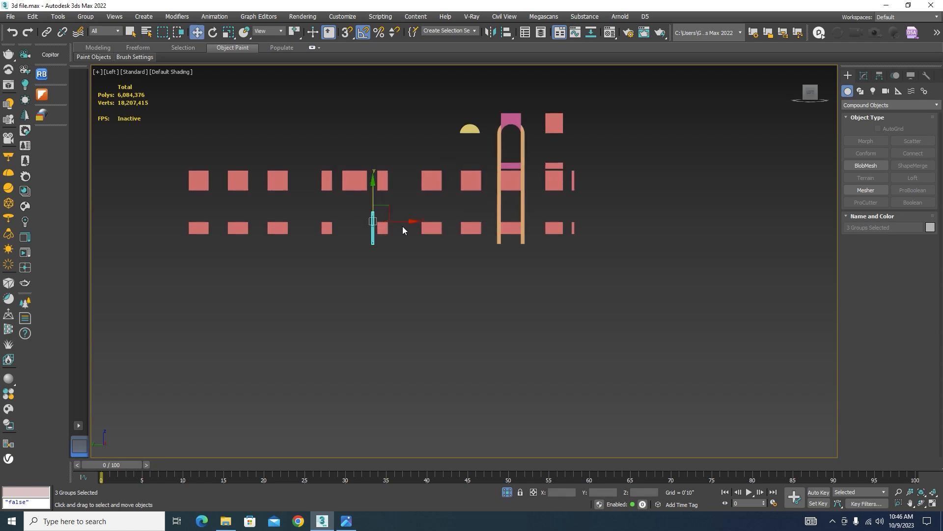
{"action": "left_click_drag", "start_coordinate": [403, 226], "coordinate": [663, 194]}
{"action": "scroll", "coordinate": [616, 224], "scroll_direction": "down", "scroll_amount": 3}
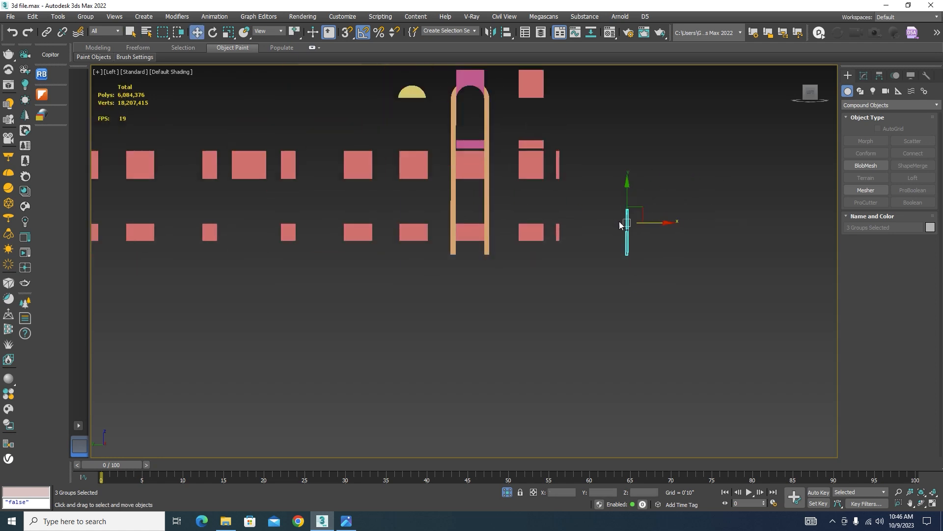
Rotate the three groups by -90 degrees about Z so their fronts face the left view
{"action": "key", "text": "e"}
{"action": "left_click_drag", "start_coordinate": [653, 220], "coordinate": [642, 222]}
{"action": "left_click", "coordinate": [634, 277]}
{"action": "scroll", "coordinate": [634, 218], "scroll_direction": "up", "scroll_amount": 8}
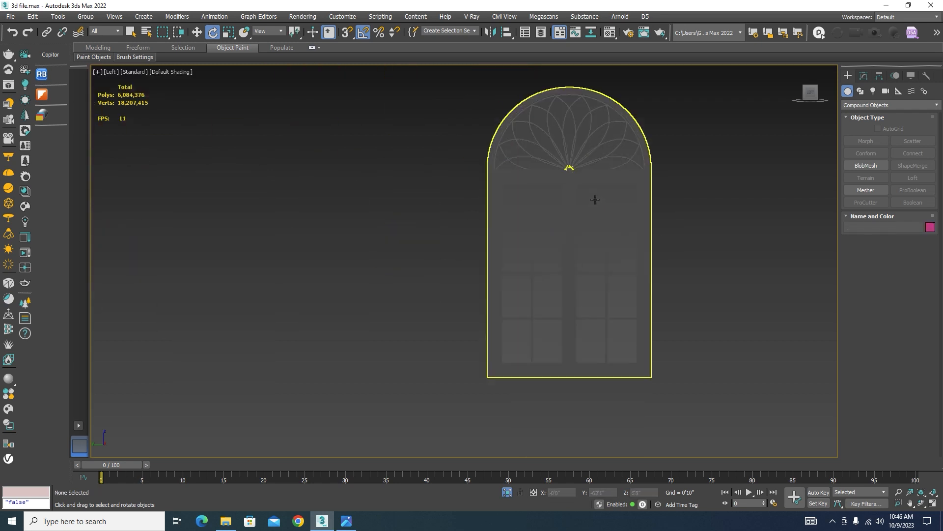
{"action": "scroll", "coordinate": [636, 186], "scroll_direction": "down", "scroll_amount": 3}
{"action": "left_click_drag", "start_coordinate": [591, 246], "coordinate": [567, 255]}
{"action": "scroll", "coordinate": [737, 200], "scroll_direction": "down", "scroll_amount": 3}
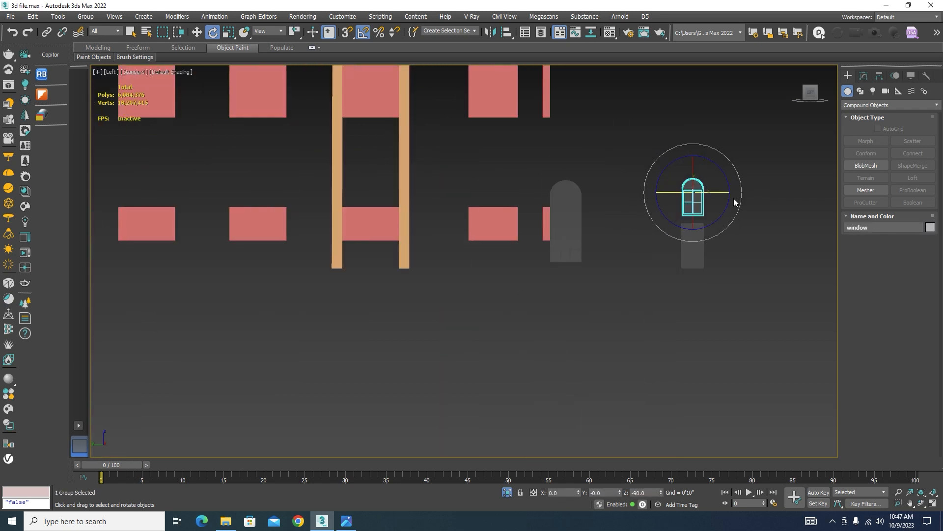
Move the smaller arched double-casement window group into the tall arched opening above the lower magenta panel
{"action": "scroll", "coordinate": [722, 208], "scroll_direction": "up", "scroll_amount": 3}
{"action": "left_click", "coordinate": [708, 225]}
{"action": "left_click", "coordinate": [676, 210]}
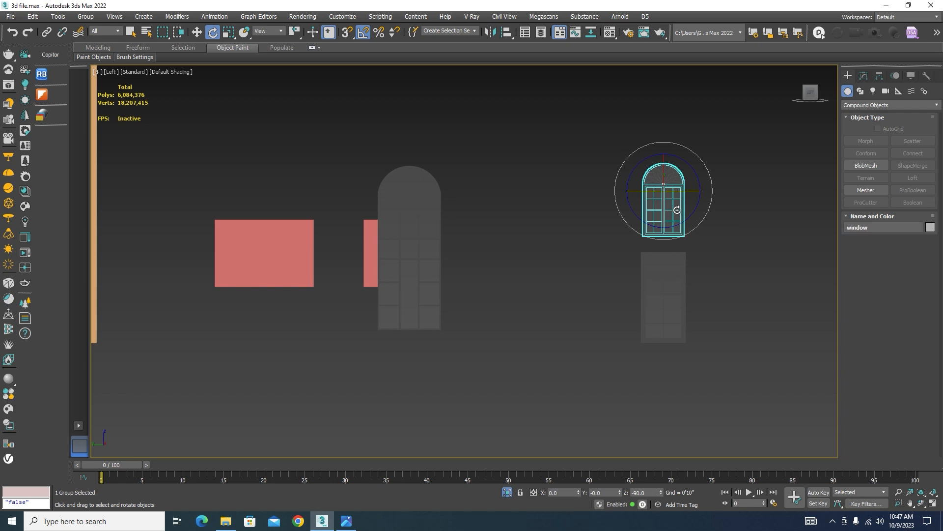
{"action": "key", "text": "w"}
{"action": "scroll", "coordinate": [733, 197], "scroll_direction": "down", "scroll_amount": 2}
{"action": "left_click_drag", "start_coordinate": [725, 191], "coordinate": [275, 197]}
{"action": "middle_click_drag", "start_coordinate": [344, 161], "coordinate": [525, 367]}
{"action": "scroll", "coordinate": [524, 367], "scroll_direction": "down", "scroll_amount": 3}
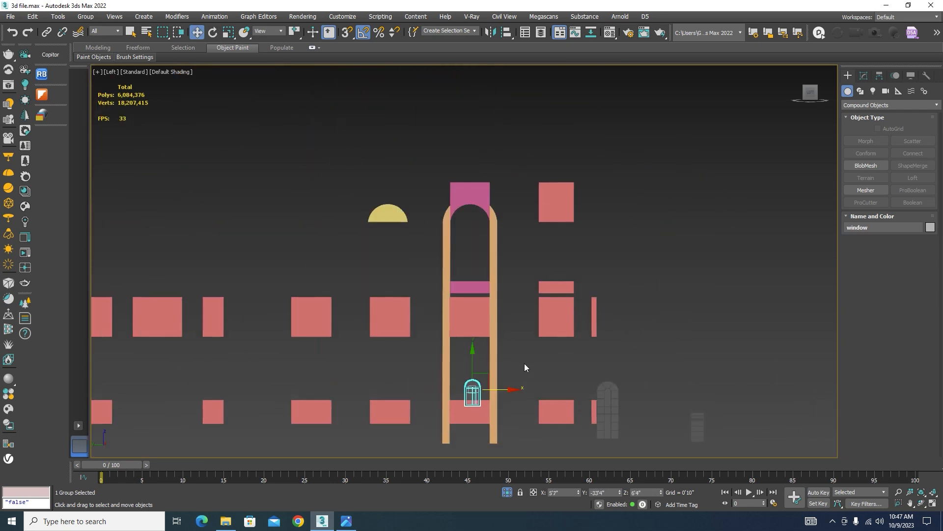
{"action": "left_click_drag", "start_coordinate": [485, 373], "coordinate": [484, 229]}
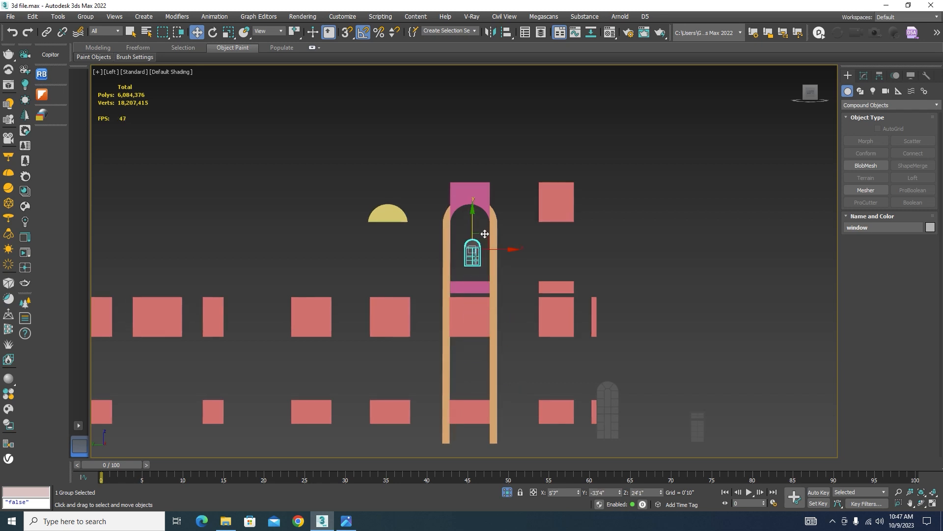
Relocate the window group's pivot to the bottom corner of its outer frame nearest the left trim, using vertex snapping
{"action": "scroll", "coordinate": [483, 235], "scroll_direction": "up", "scroll_amount": 5}
{"action": "key", "text": "r"}
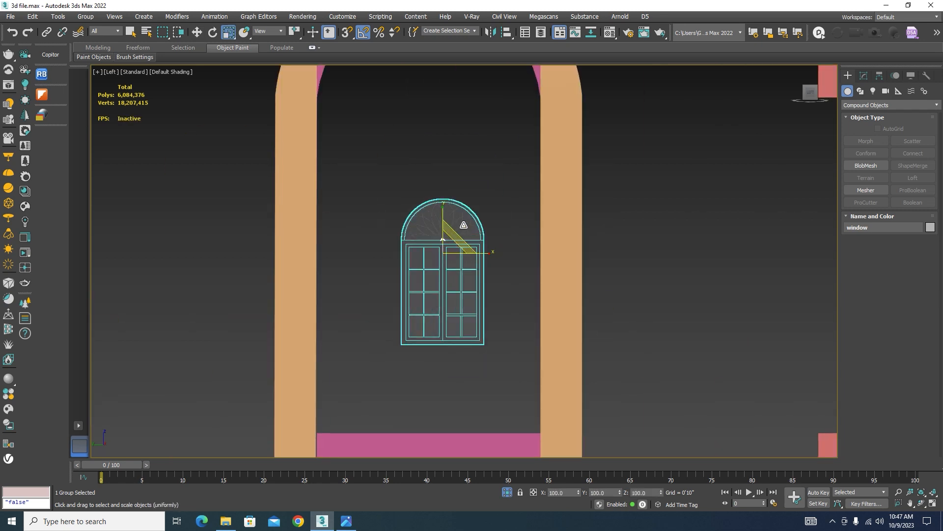
{"action": "scroll", "coordinate": [484, 246], "scroll_direction": "down", "scroll_amount": 5}
{"action": "scroll", "coordinate": [478, 244], "scroll_direction": "up", "scroll_amount": 2}
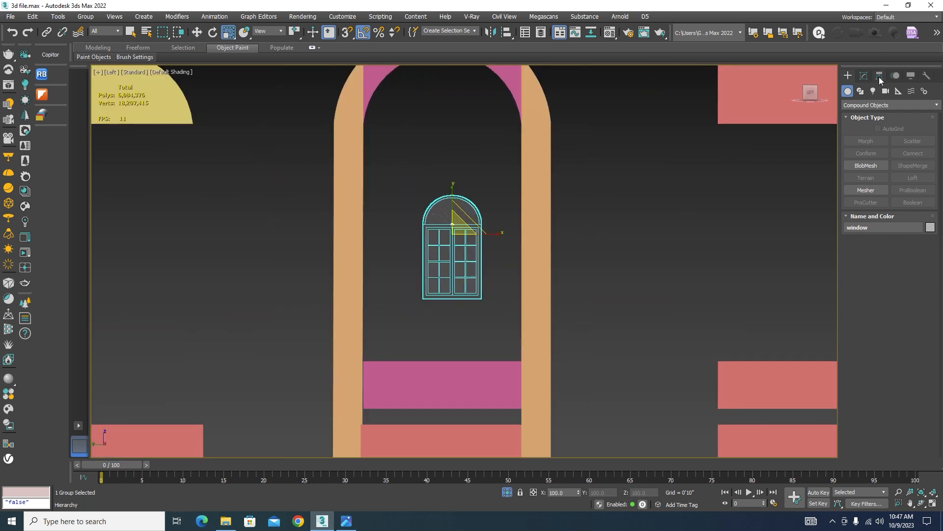
{"action": "left_click", "coordinate": [879, 76]}
{"action": "left_click", "coordinate": [877, 144]}
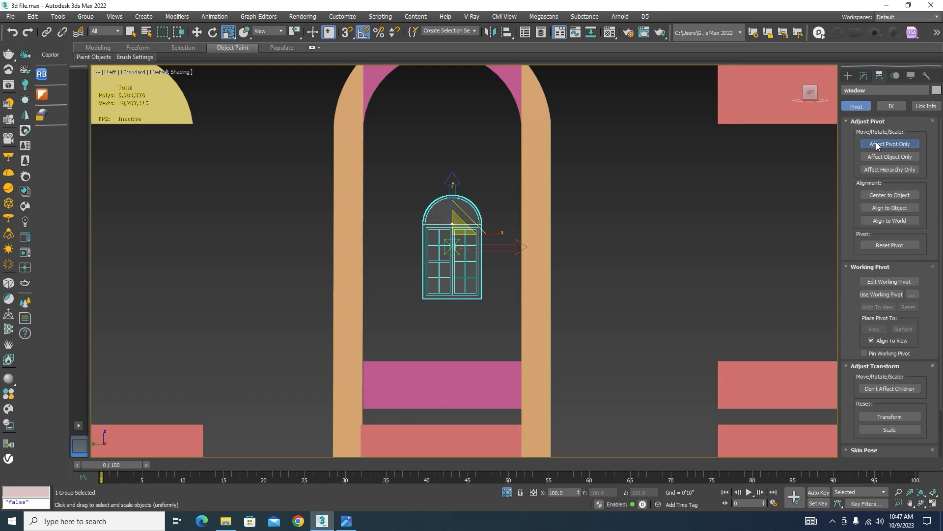
{"action": "key", "text": "w"}
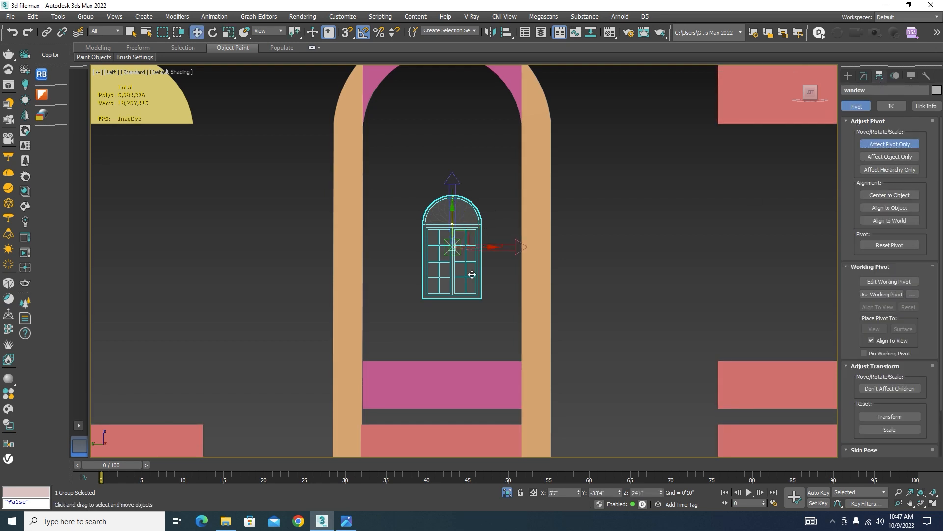
{"action": "scroll", "coordinate": [457, 275], "scroll_direction": "up", "scroll_amount": 5}
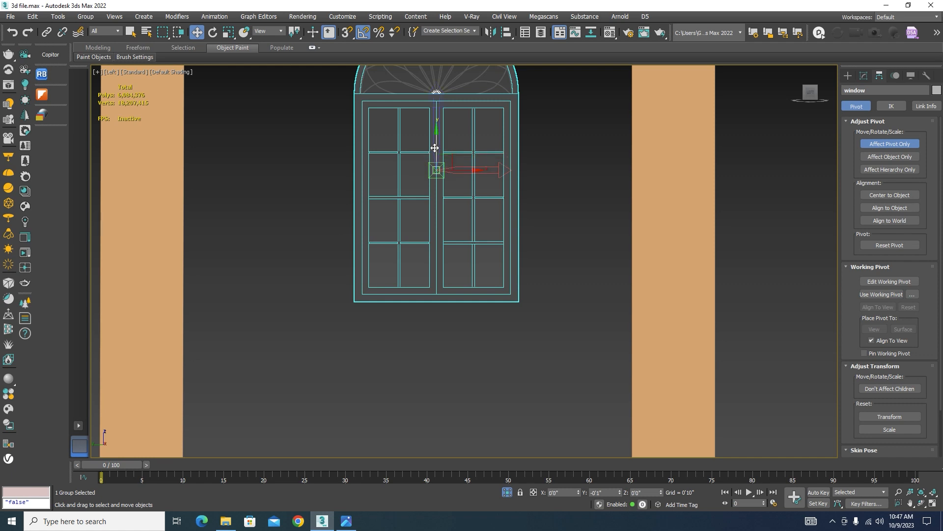
{"action": "key", "text": "s"}
{"action": "left_click_drag", "start_coordinate": [437, 156], "coordinate": [357, 309]}
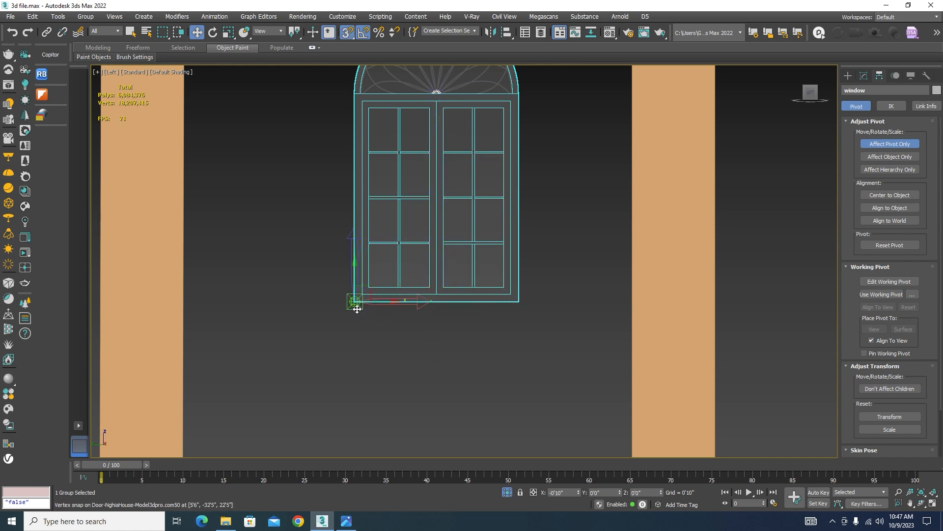
{"action": "left_click", "coordinate": [890, 143]}
Snap the window by its corner pivot onto the lower magenta panel's top edge, against the left trim
{"action": "scroll", "coordinate": [589, 152], "scroll_direction": "down", "scroll_amount": 5}
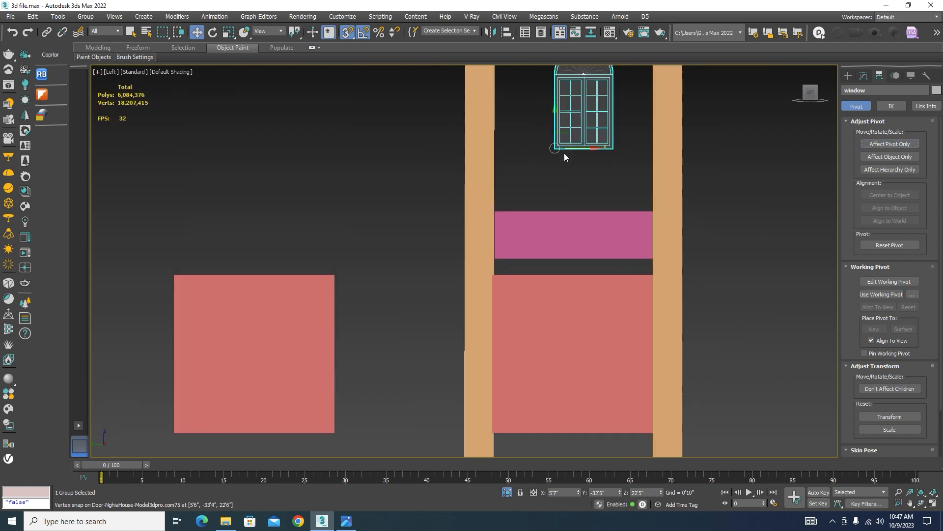
{"action": "scroll", "coordinate": [565, 152], "scroll_direction": "up", "scroll_amount": 1}
{"action": "left_click_drag", "start_coordinate": [514, 169], "coordinate": [462, 248]}
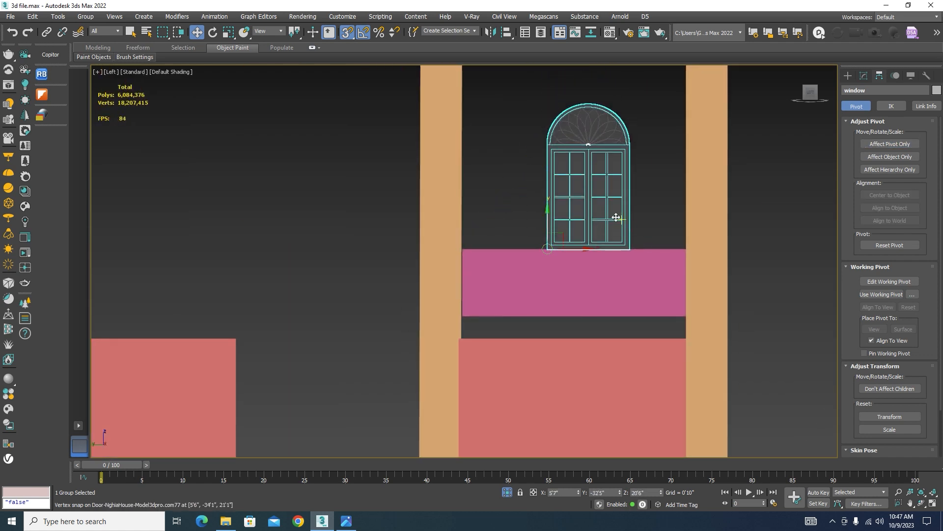
{"action": "left_click_drag", "start_coordinate": [549, 221], "coordinate": [413, 305]}
{"action": "scroll", "coordinate": [541, 186], "scroll_direction": "up", "scroll_amount": 4}
{"action": "scroll", "coordinate": [453, 297], "scroll_direction": "down", "scroll_amount": 5}
Convert the lower magenta ProBoolean panel to an Editable Poly
{"action": "left_click", "coordinate": [540, 270]}
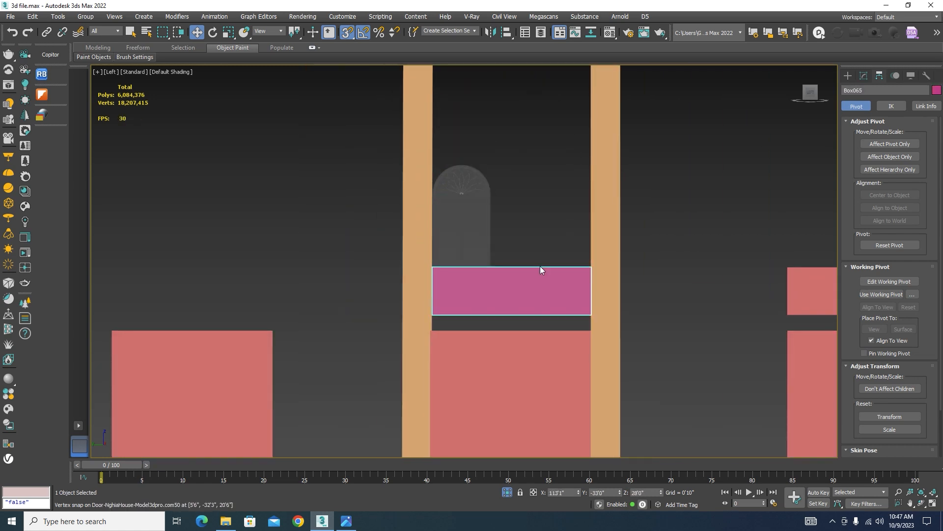
{"action": "left_click", "coordinate": [864, 76]}
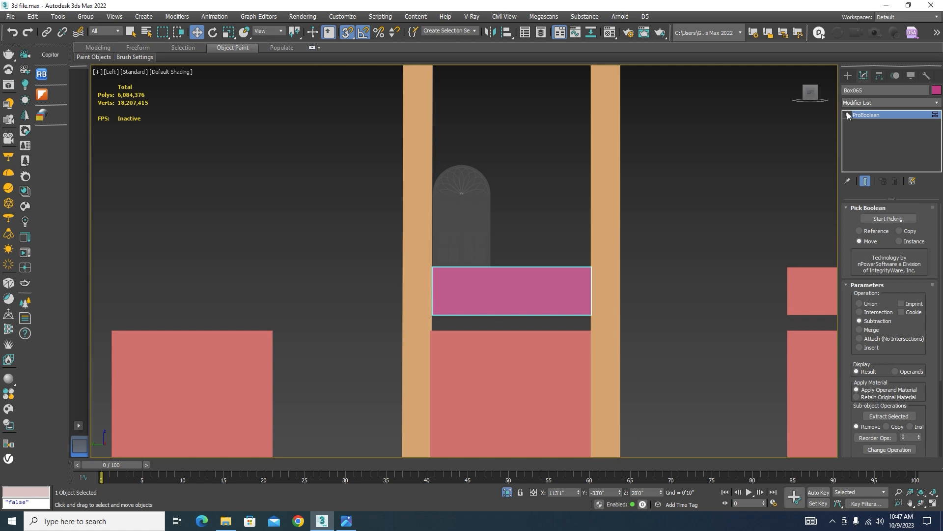
{"action": "right_click", "coordinate": [507, 259]}
{"action": "mouse_move", "coordinate": [534, 361]}
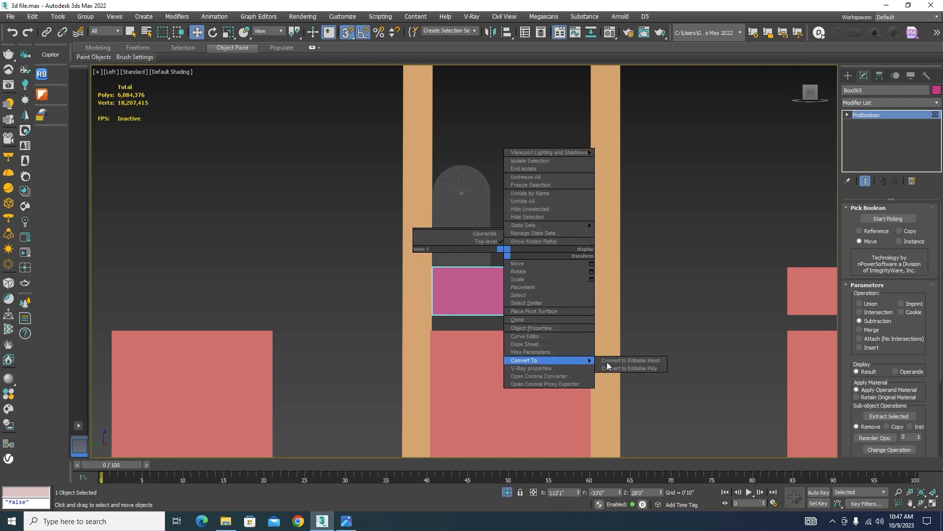
{"action": "left_click", "coordinate": [635, 366]}
Snap the lower magenta panel's left-side vertices into line with the edge of the red panel below it
{"action": "left_click", "coordinate": [867, 220]}
{"action": "scroll", "coordinate": [468, 281], "scroll_direction": "up", "scroll_amount": 3}
{"action": "left_click_drag", "start_coordinate": [434, 240], "coordinate": [371, 375]}
{"action": "scroll", "coordinate": [399, 349], "scroll_direction": "up", "scroll_amount": 3}
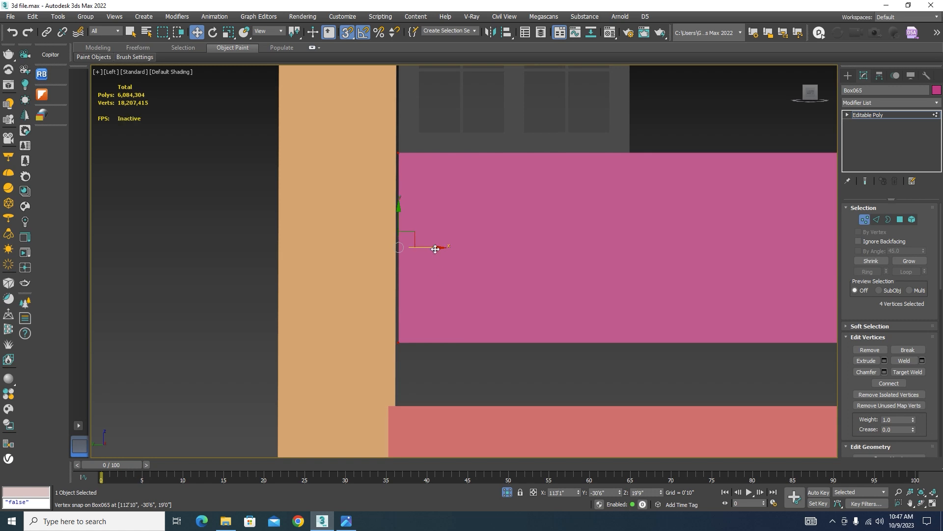
{"action": "left_click_drag", "start_coordinate": [435, 249], "coordinate": [548, 160]}
{"action": "scroll", "coordinate": [488, 287], "scroll_direction": "down", "scroll_amount": 5}
{"action": "scroll", "coordinate": [479, 364], "scroll_direction": "up", "scroll_amount": 6}
{"action": "scroll", "coordinate": [527, 137], "scroll_direction": "down", "scroll_amount": 5}
{"action": "scroll", "coordinate": [554, 154], "scroll_direction": "up", "scroll_amount": 6}
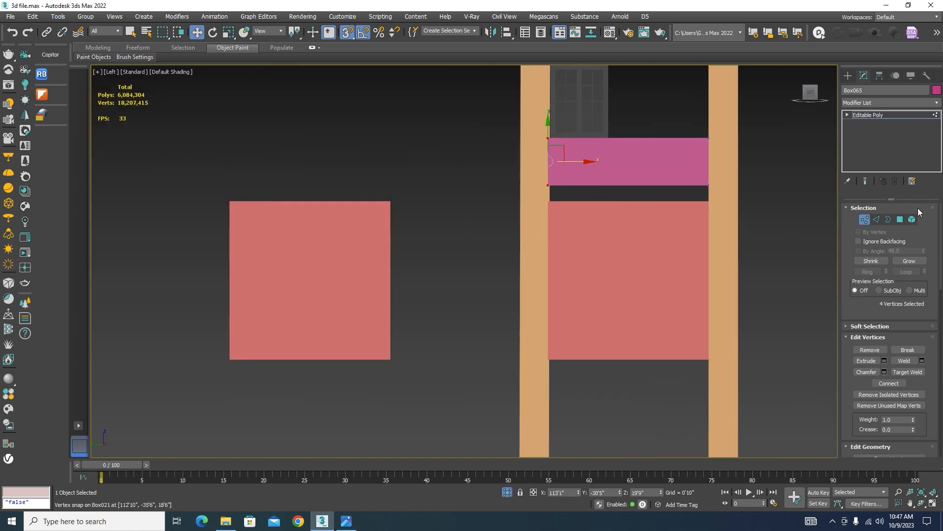
{"action": "left_click", "coordinate": [866, 220]}
Try to adjust the left-side vertices of the red panel directly beneath the magenta one
{"action": "left_click", "coordinate": [644, 280]}
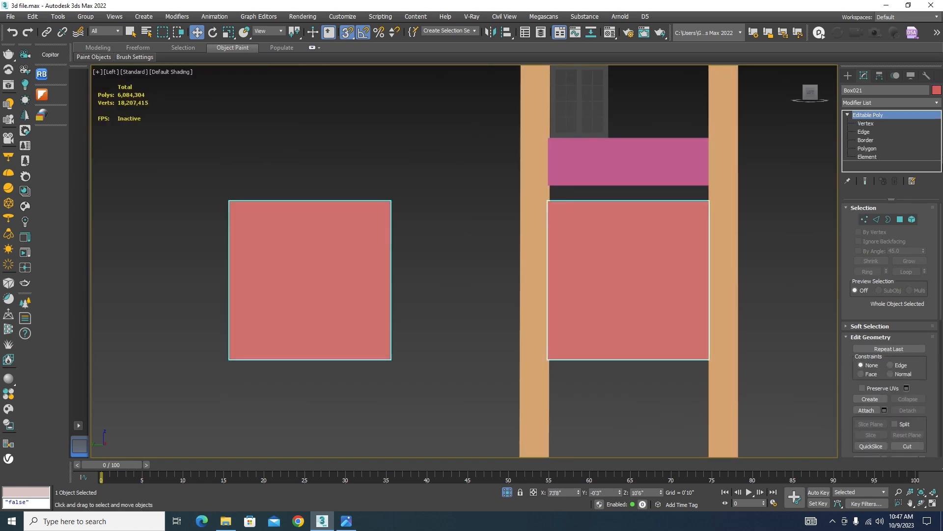
{"action": "left_click", "coordinate": [867, 220]}
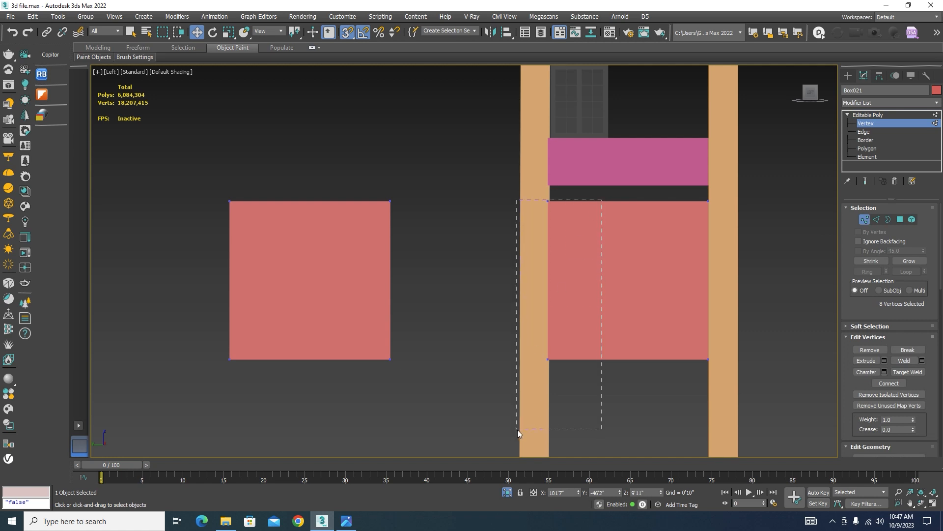
{"action": "left_click_drag", "start_coordinate": [518, 429], "coordinate": [518, 430]}
{"action": "scroll", "coordinate": [553, 279], "scroll_direction": "up", "scroll_amount": 5}
{"action": "left_click_drag", "start_coordinate": [547, 113], "coordinate": [548, 113]}
{"action": "scroll", "coordinate": [550, 245], "scroll_direction": "down", "scroll_amount": 5}
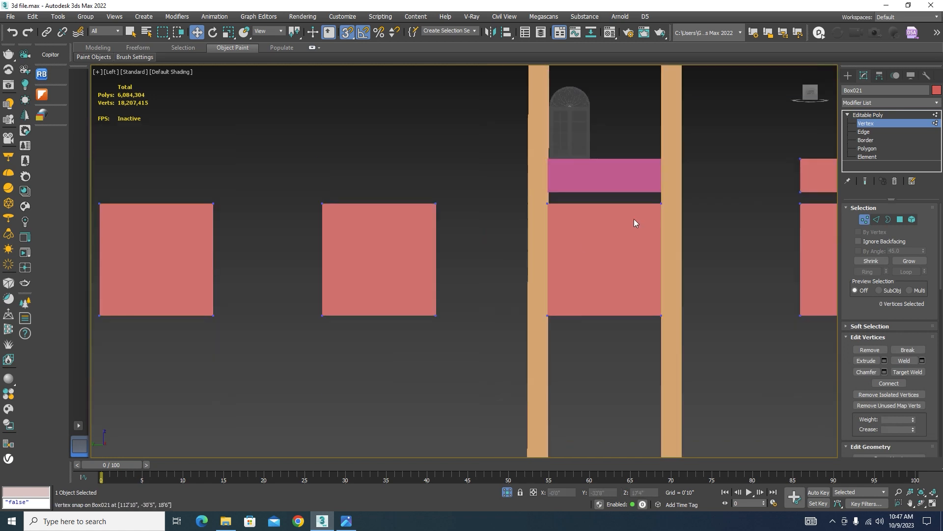
Examine the lower magenta panel's vertices and the neighbouring panels and trim in an orbited view, then restore the left view
{"action": "left_click", "coordinate": [590, 164]}
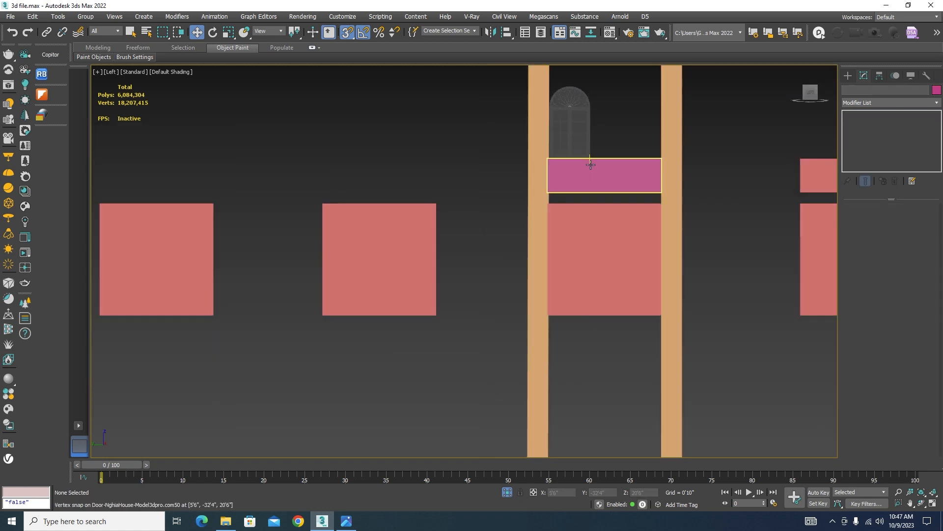
{"action": "left_click", "coordinate": [864, 221]}
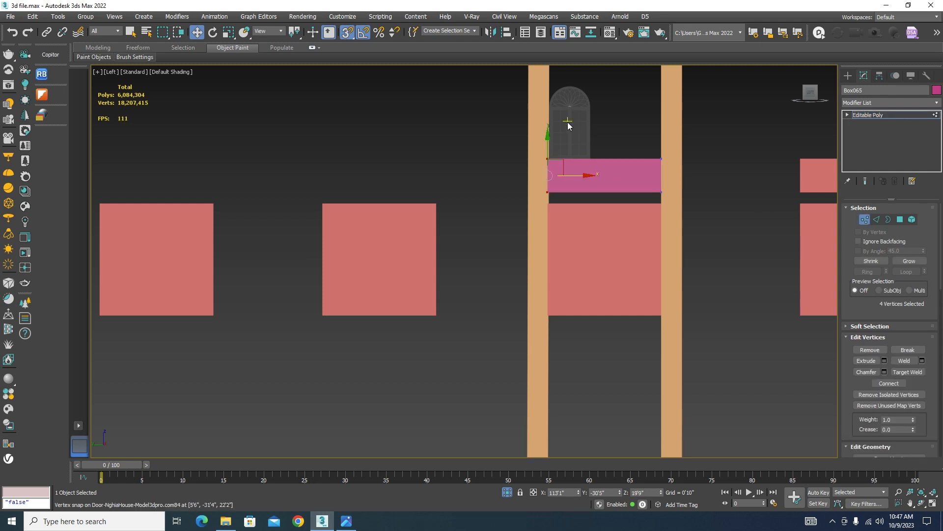
{"action": "scroll", "coordinate": [565, 126], "scroll_direction": "down", "scroll_amount": 5}
{"action": "middle_click_drag", "start_coordinate": [565, 126], "coordinate": [575, 202], "text": "alt"}
{"action": "scroll", "coordinate": [564, 100], "scroll_direction": "up", "scroll_amount": 5}
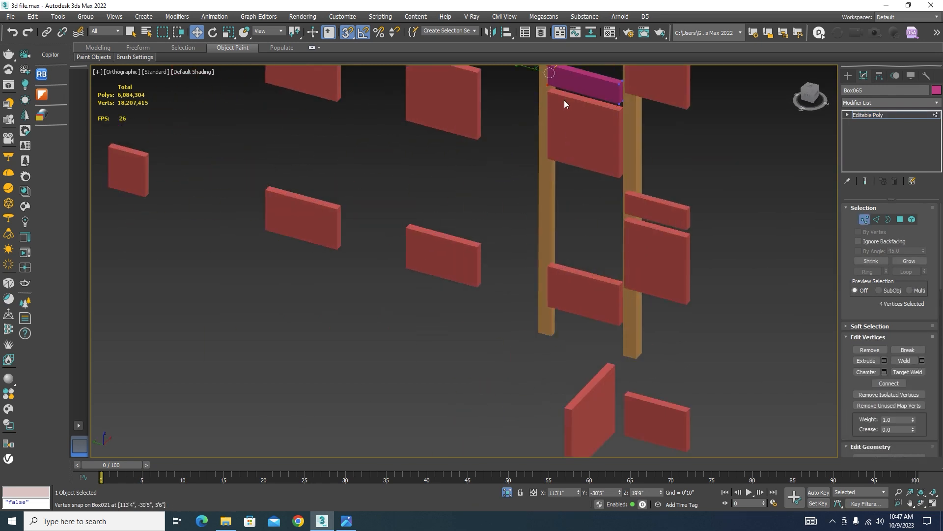
{"action": "scroll", "coordinate": [570, 194], "scroll_direction": "down", "scroll_amount": 3}
{"action": "scroll", "coordinate": [522, 137], "scroll_direction": "up", "scroll_amount": 3}
{"action": "scroll", "coordinate": [535, 131], "scroll_direction": "down", "scroll_amount": 3}
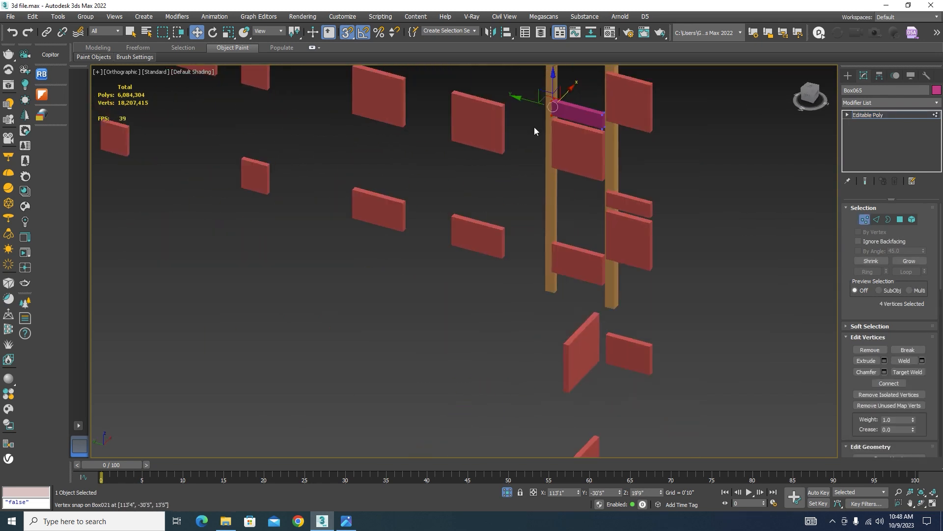
{"action": "scroll", "coordinate": [534, 108], "scroll_direction": "up", "scroll_amount": 3}
{"action": "left_click_drag", "start_coordinate": [537, 106], "coordinate": [567, 367]}
{"action": "scroll", "coordinate": [561, 96], "scroll_direction": "up", "scroll_amount": 5}
{"action": "scroll", "coordinate": [603, 154], "scroll_direction": "down", "scroll_amount": 5}
{"action": "middle_click_drag", "start_coordinate": [603, 155], "coordinate": [830, 216], "text": "alt"}
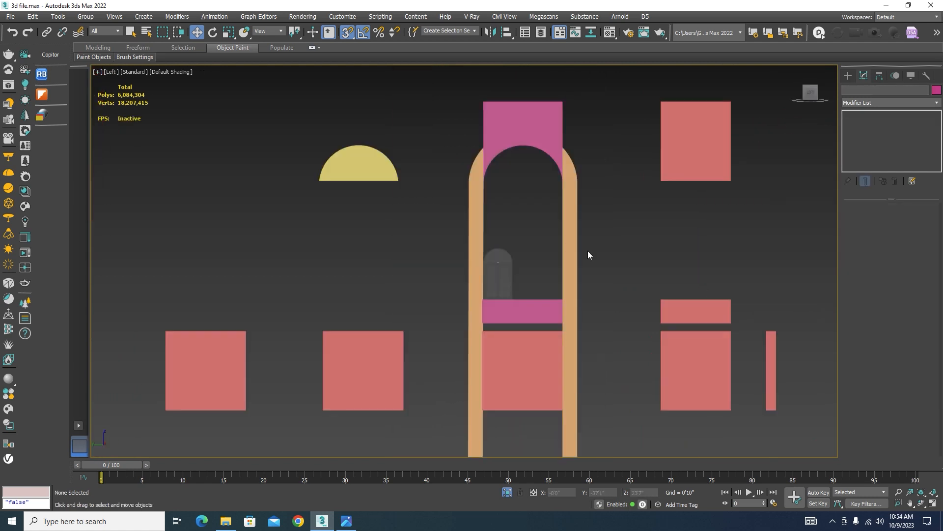
Scale the window group uniformly from its corner pivot to about 273% so it spans the opening's width
{"action": "scroll", "coordinate": [497, 280], "scroll_direction": "up", "scroll_amount": 4}
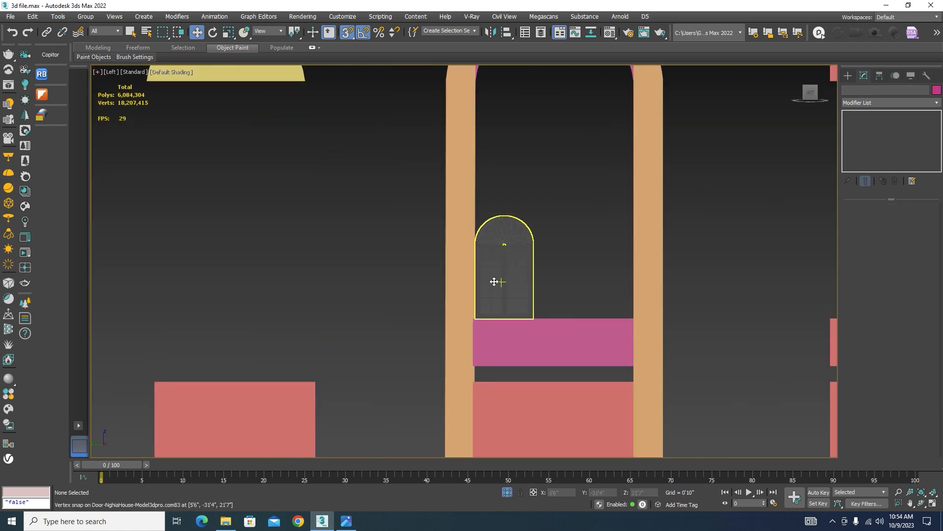
{"action": "left_click", "coordinate": [497, 280]}
{"action": "key", "text": "r"}
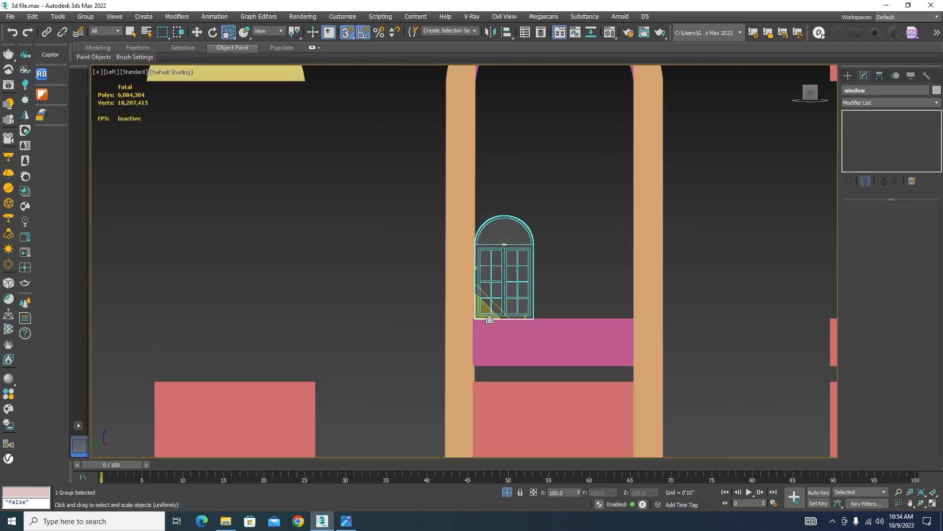
{"action": "scroll", "coordinate": [489, 314], "scroll_direction": "down", "scroll_amount": 2}
{"action": "left_click_drag", "start_coordinate": [483, 315], "coordinate": [508, 227]}
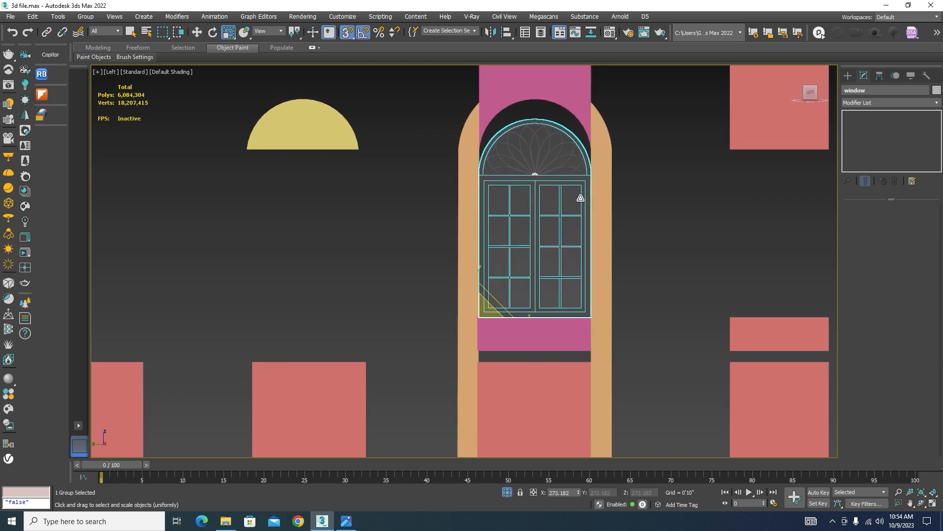
{"action": "left_click", "coordinate": [661, 179]}
Select the enlarged window and open its group to give access to the individual parts
{"action": "scroll", "coordinate": [591, 213], "scroll_direction": "up", "scroll_amount": 5}
{"action": "left_click", "coordinate": [591, 225]}
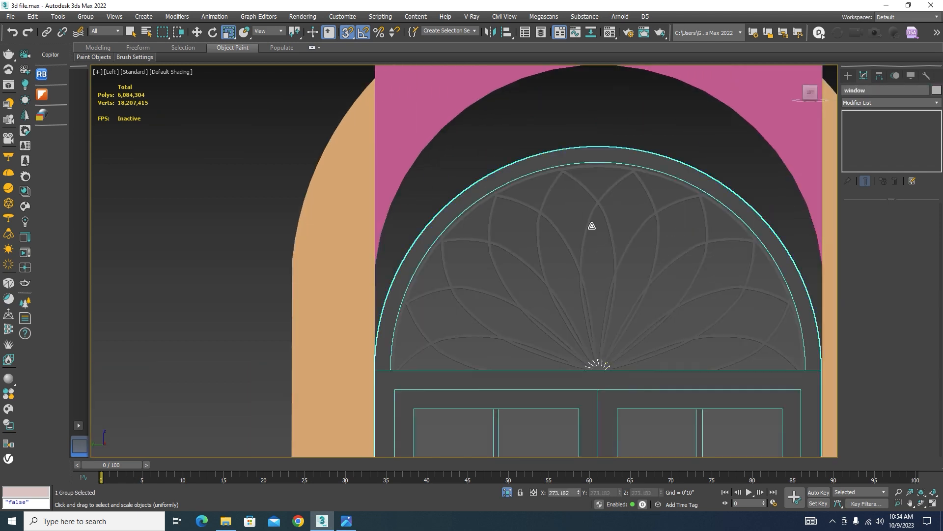
{"action": "scroll", "coordinate": [585, 212], "scroll_direction": "down", "scroll_amount": 3}
{"action": "left_click", "coordinate": [85, 17]}
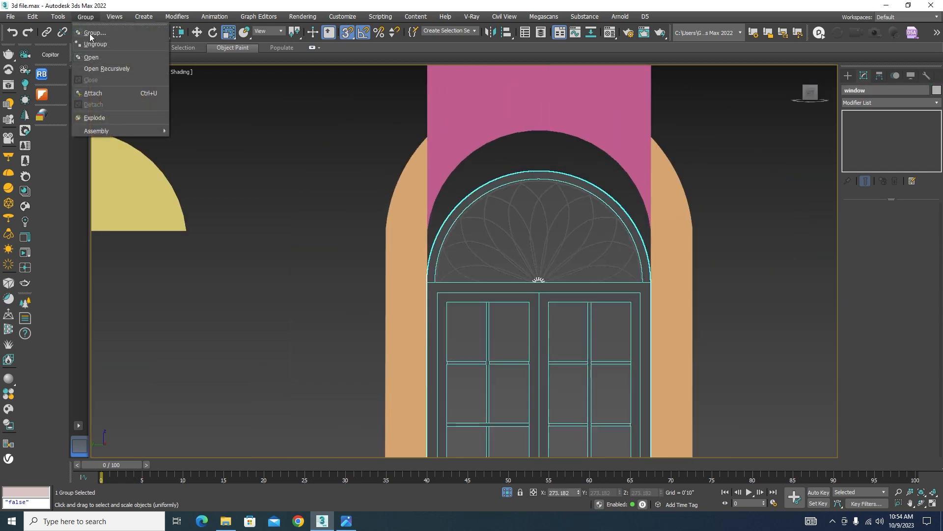
{"action": "left_click", "coordinate": [96, 58]}
Move the window's arched top parts straight up to meet the magenta panel's arched cutout and check the fit along both sides
{"action": "left_click_drag", "start_coordinate": [609, 186], "coordinate": [515, 235]}
{"action": "key", "text": "w"}
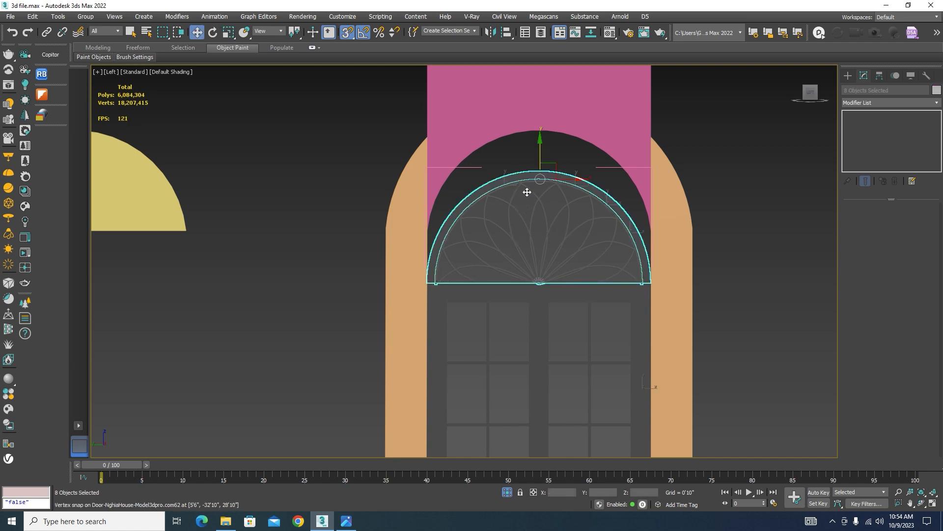
{"action": "left_click_drag", "start_coordinate": [539, 155], "coordinate": [542, 156]}
{"action": "scroll", "coordinate": [541, 153], "scroll_direction": "up", "scroll_amount": 4}
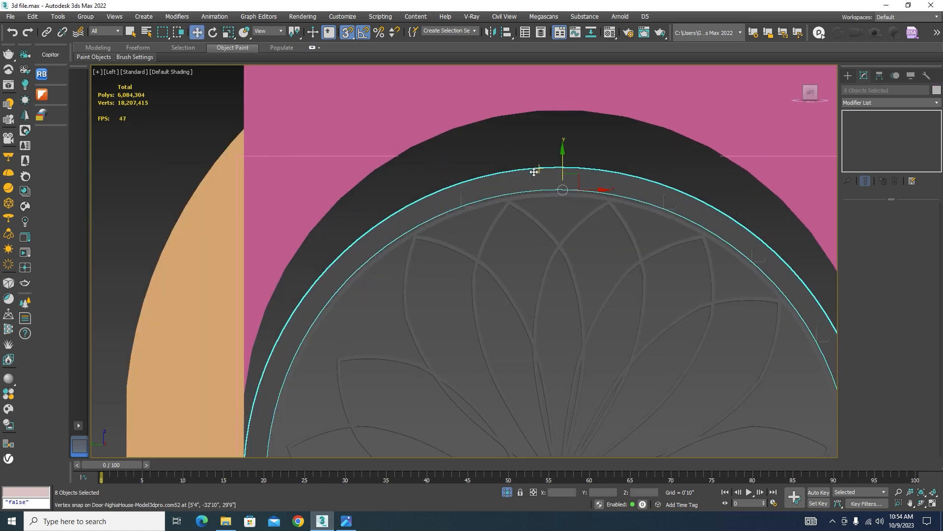
{"action": "scroll", "coordinate": [536, 169], "scroll_direction": "down", "scroll_amount": 2}
{"action": "scroll", "coordinate": [536, 114], "scroll_direction": "down", "scroll_amount": 5}
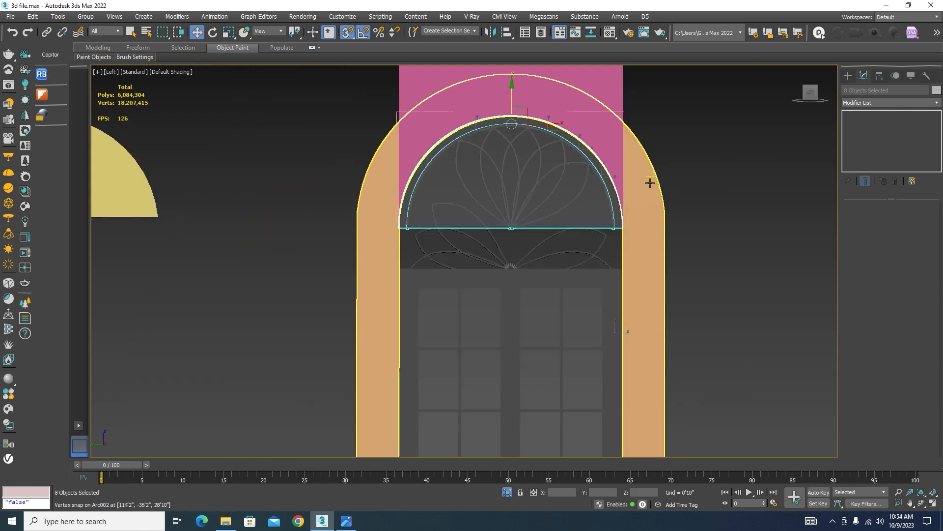
{"action": "left_click", "coordinate": [732, 219]}
{"action": "scroll", "coordinate": [403, 217], "scroll_direction": "up", "scroll_amount": 8}
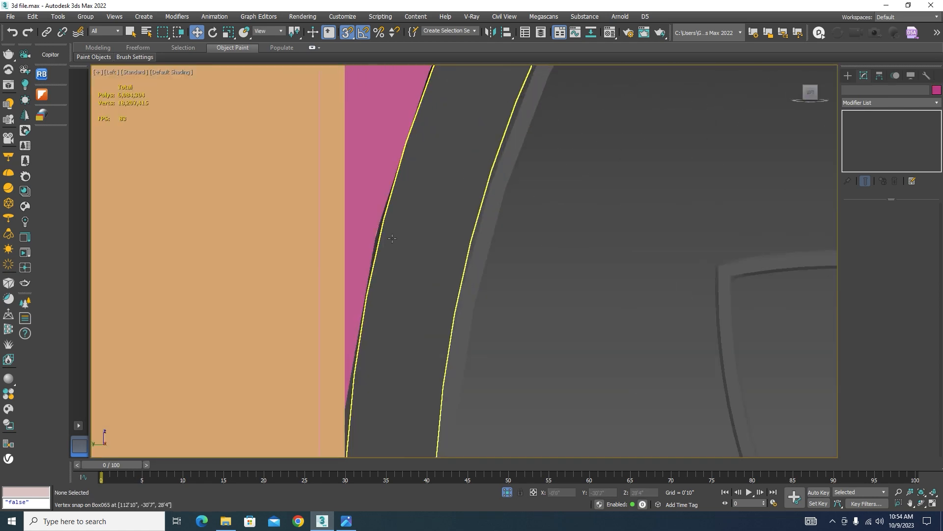
{"action": "scroll", "coordinate": [402, 217], "scroll_direction": "down", "scroll_amount": 8}
{"action": "scroll", "coordinate": [533, 197], "scroll_direction": "up", "scroll_amount": 7}
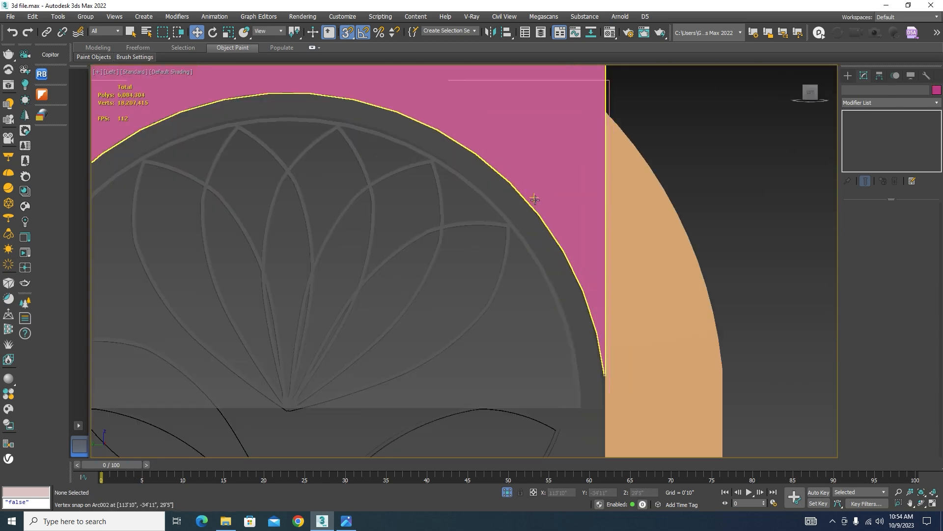
Move a vertex pair on the right half of the magenta panel's arch sideways, without snapping, onto the window frame's outer curve
{"action": "left_click", "coordinate": [585, 246]}
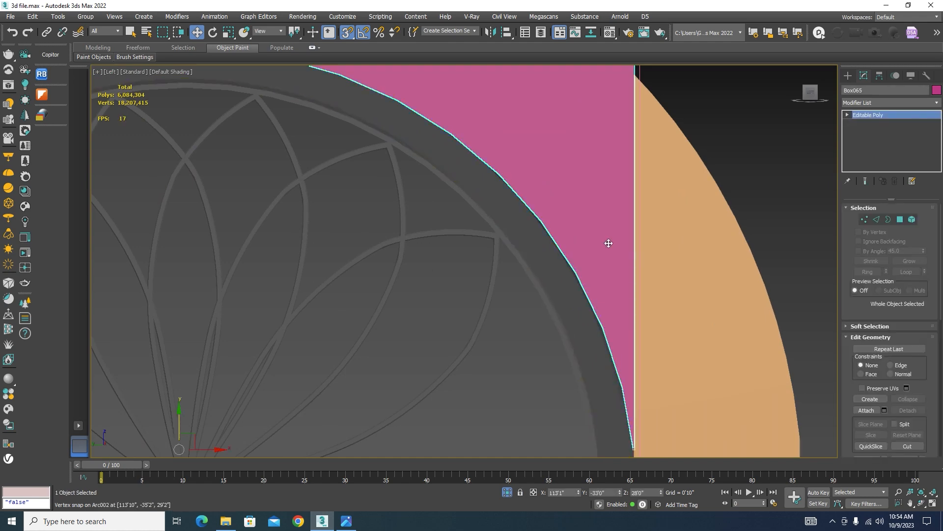
{"action": "key", "text": "F3"}
{"action": "left_click", "coordinate": [864, 220]}
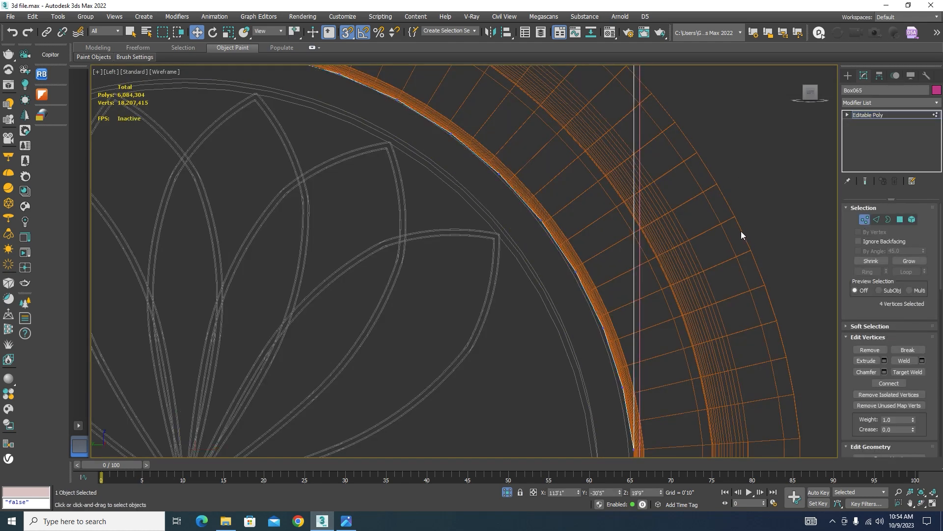
{"action": "scroll", "coordinate": [576, 280], "scroll_direction": "up", "scroll_amount": 5}
{"action": "left_click", "coordinate": [579, 259]}
{"action": "key", "text": "s"}
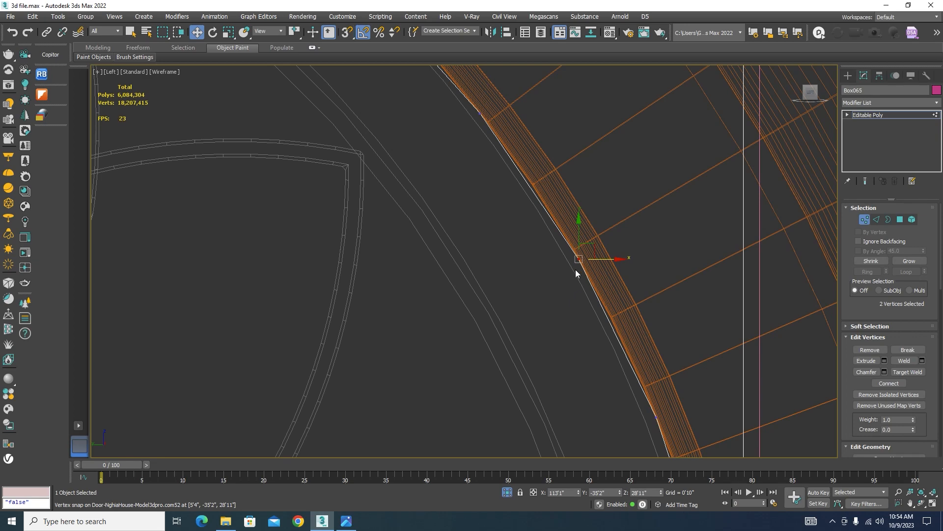
{"action": "scroll", "coordinate": [575, 268], "scroll_direction": "up", "scroll_amount": 3}
{"action": "left_click_drag", "start_coordinate": [603, 258], "coordinate": [583, 258]}
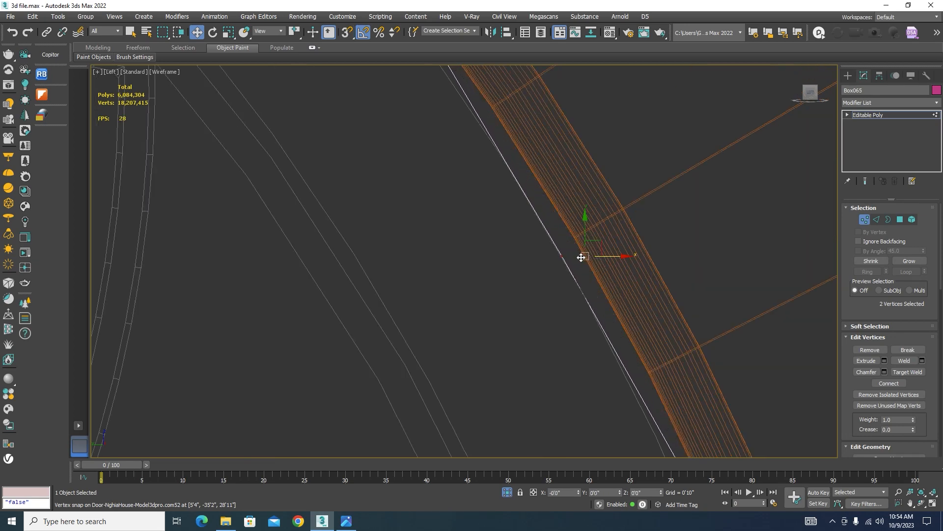
Shift the neighbouring vertex pair lower on the panel's arch sideways onto the frame's curve and finish vertex editing
{"action": "scroll", "coordinate": [580, 196], "scroll_direction": "down", "scroll_amount": 5}
{"action": "scroll", "coordinate": [682, 317], "scroll_direction": "up", "scroll_amount": 3}
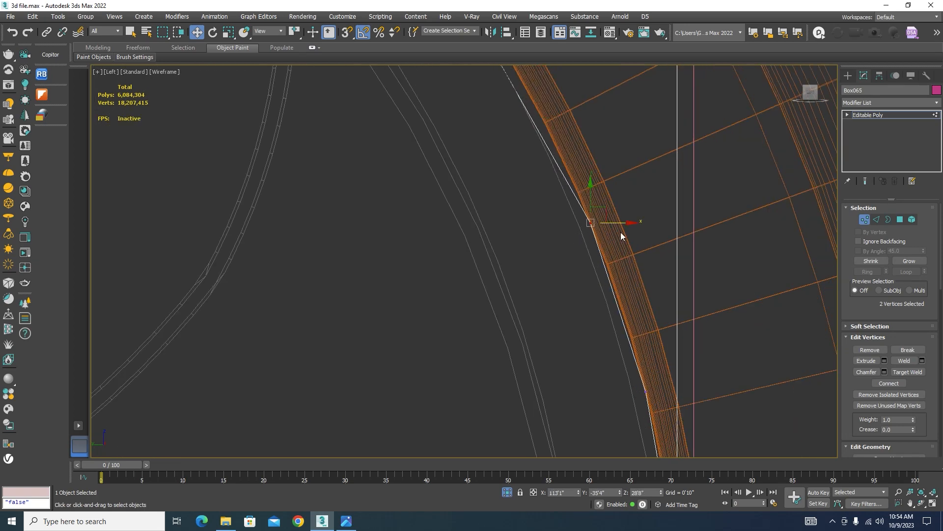
{"action": "left_click_drag", "start_coordinate": [613, 221], "coordinate": [605, 223]}
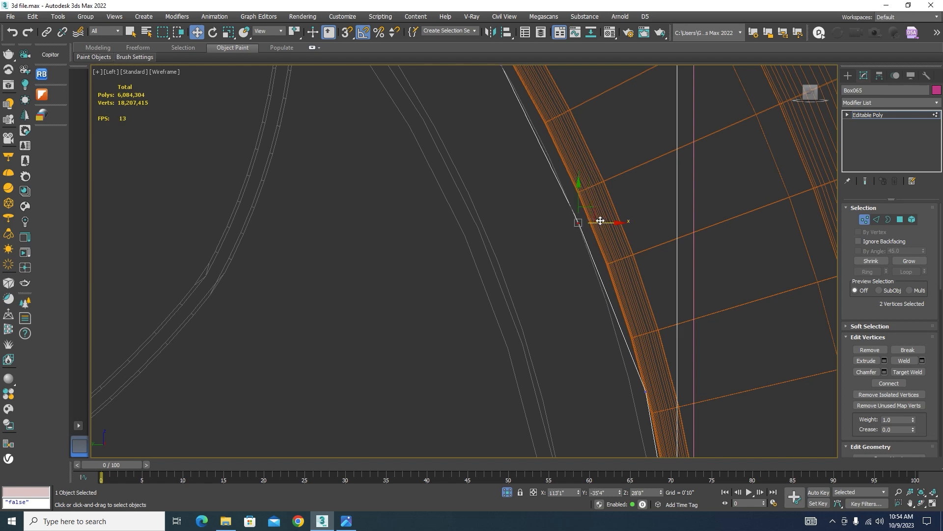
{"action": "scroll", "coordinate": [639, 275], "scroll_direction": "down", "scroll_amount": 6}
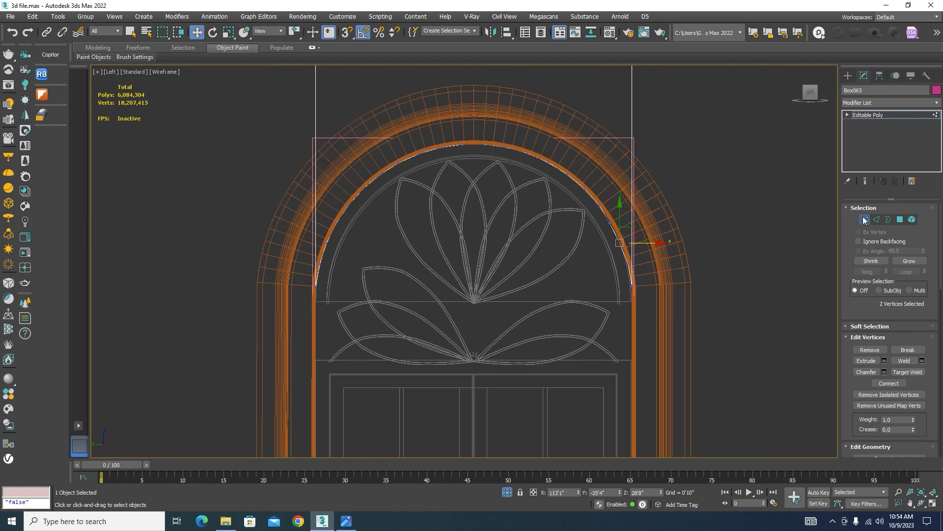
{"action": "left_click", "coordinate": [865, 220]}
Try removing the magenta panel, view the opening shaded, and undo the removal
{"action": "left_click", "coordinate": [720, 222]}
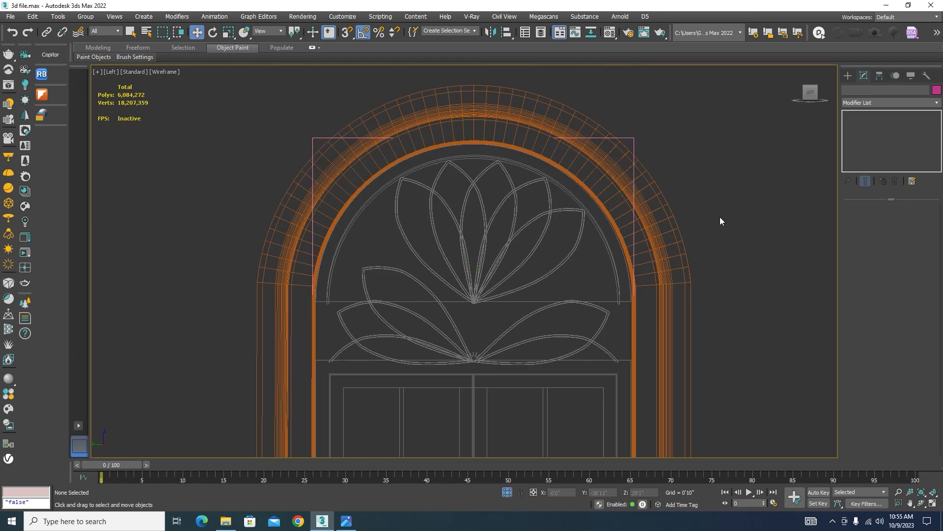
{"action": "key", "text": "F3"}
{"action": "scroll", "coordinate": [606, 234], "scroll_direction": "down", "scroll_amount": 6}
{"action": "key", "text": "ctrl+z"}
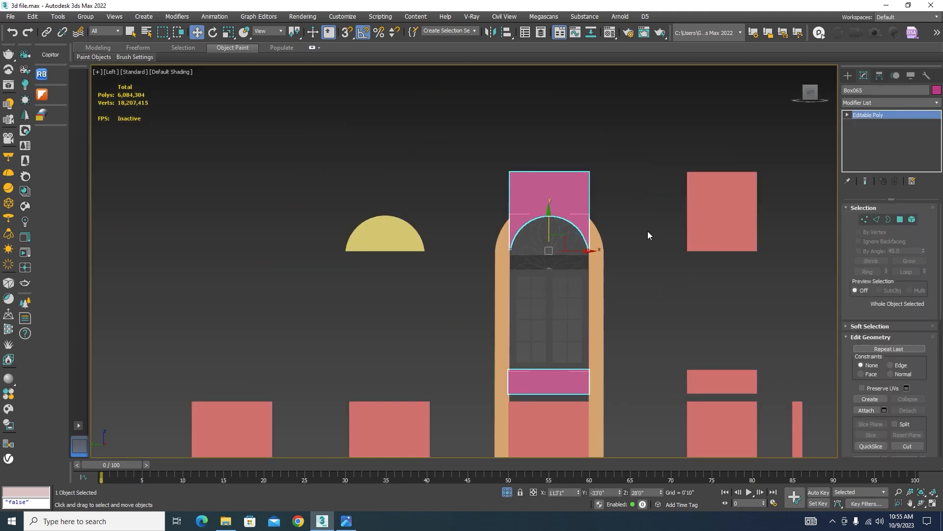
{"action": "key", "text": "shift+z"}
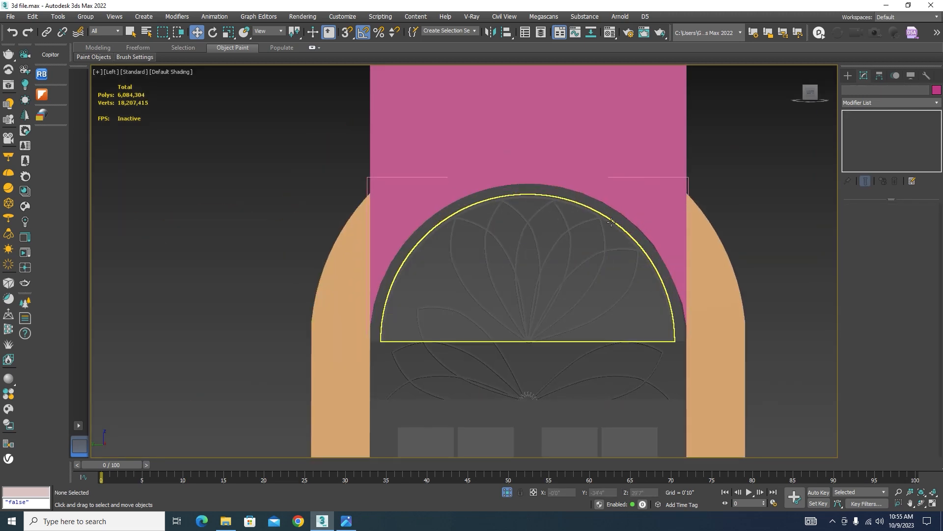
Start a vertex-snapped line at the arched frame's lower right end, in wireframe display, and trace its outer edge upward
{"action": "left_click", "coordinate": [745, 213]}
{"action": "key", "text": "F3"}
{"action": "scroll", "coordinate": [659, 260], "scroll_direction": "up", "scroll_amount": 8}
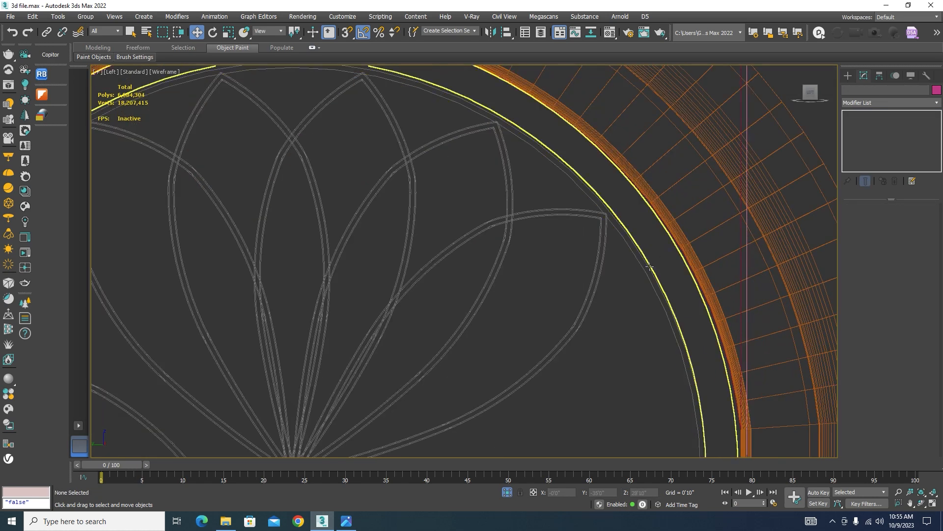
{"action": "left_click", "coordinate": [847, 75]}
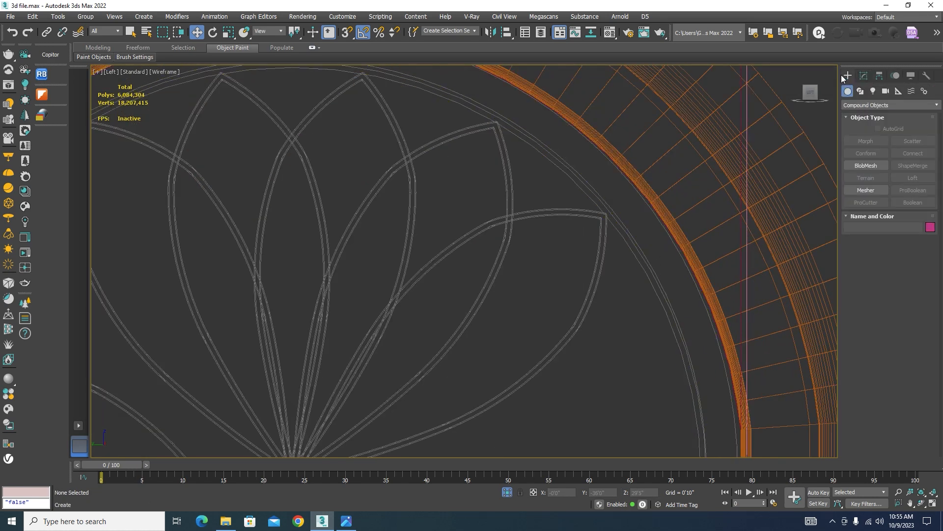
{"action": "left_click", "coordinate": [861, 91]}
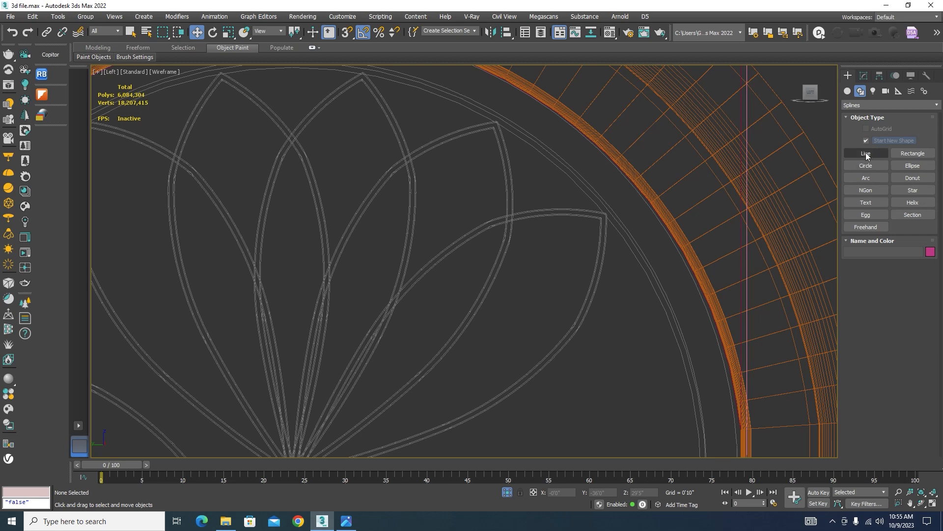
{"action": "left_click", "coordinate": [865, 154]}
{"action": "scroll", "coordinate": [638, 195], "scroll_direction": "down", "scroll_amount": 3}
{"action": "scroll", "coordinate": [649, 342], "scroll_direction": "up", "scroll_amount": 5}
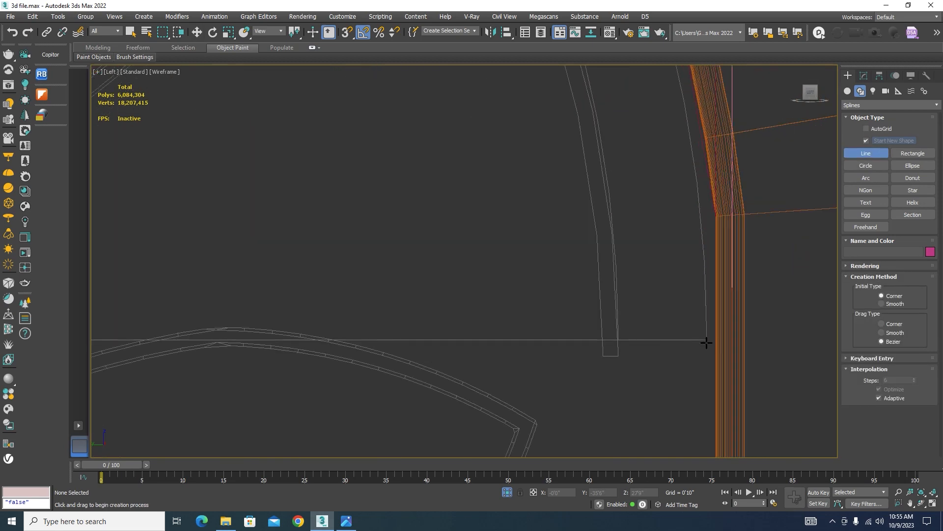
{"action": "key", "text": "s"}
{"action": "left_click", "coordinate": [706, 339]}
{"action": "left_click", "coordinate": [704, 261]}
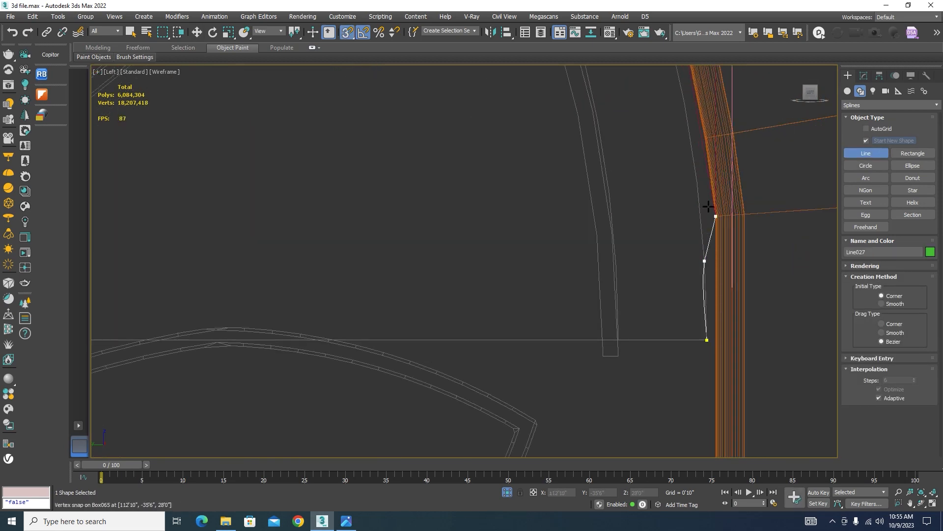
{"action": "left_click", "coordinate": [690, 131]}
Continue the snapped line point by point along the upper part of the frame's right outer curve
{"action": "scroll", "coordinate": [695, 219], "scroll_direction": "down", "scroll_amount": 3}
{"action": "scroll", "coordinate": [684, 246], "scroll_direction": "up", "scroll_amount": 3}
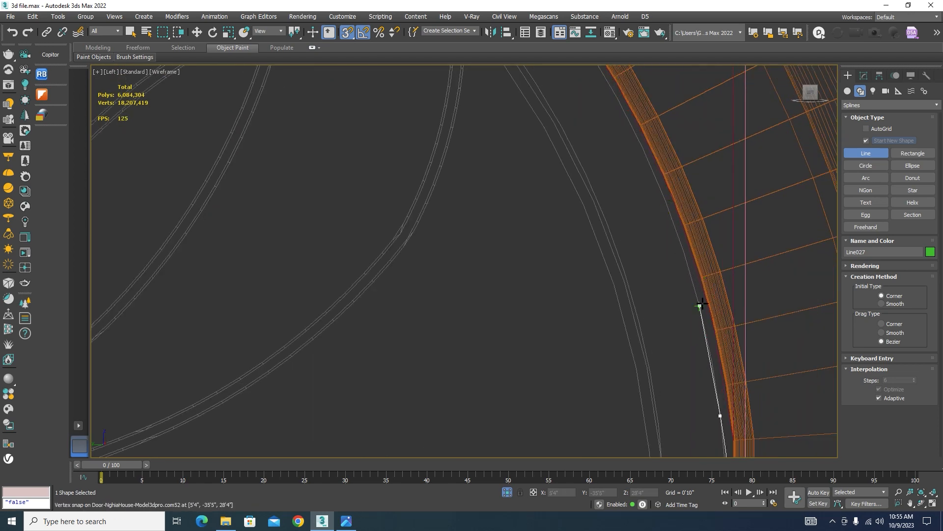
{"action": "left_click", "coordinate": [712, 361]}
{"action": "left_click", "coordinate": [700, 306]}
{"action": "left_click", "coordinate": [684, 252]}
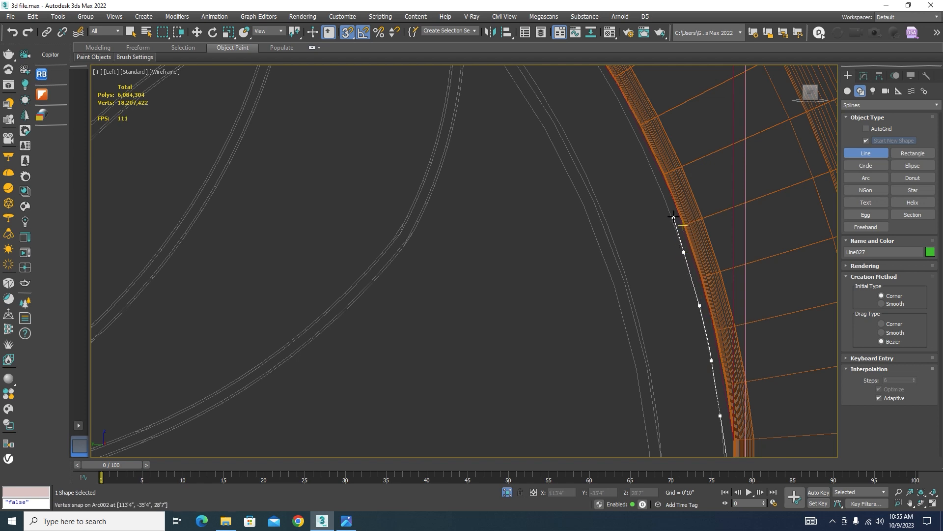
{"action": "left_click", "coordinate": [665, 199]}
{"action": "left_click", "coordinate": [643, 147]}
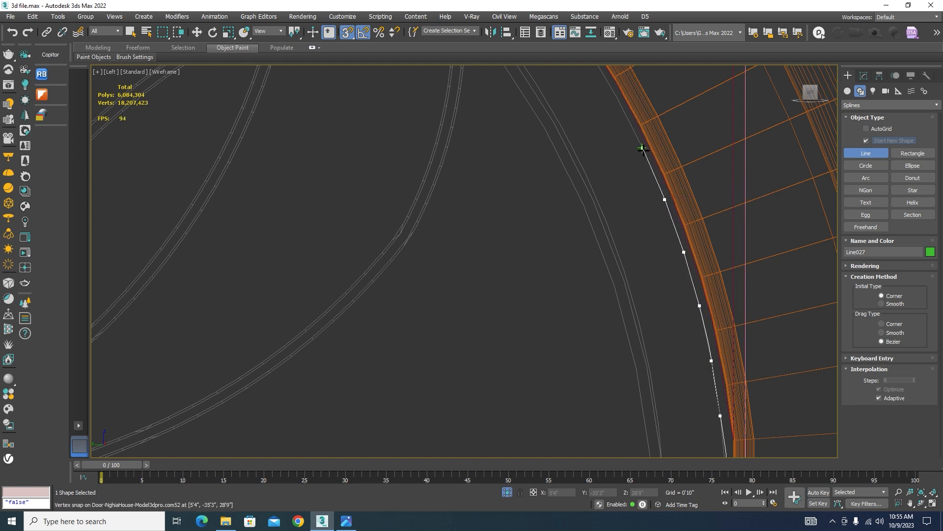
{"action": "left_click", "coordinate": [618, 99]}
{"action": "scroll", "coordinate": [625, 100], "scroll_direction": "down", "scroll_amount": 5}
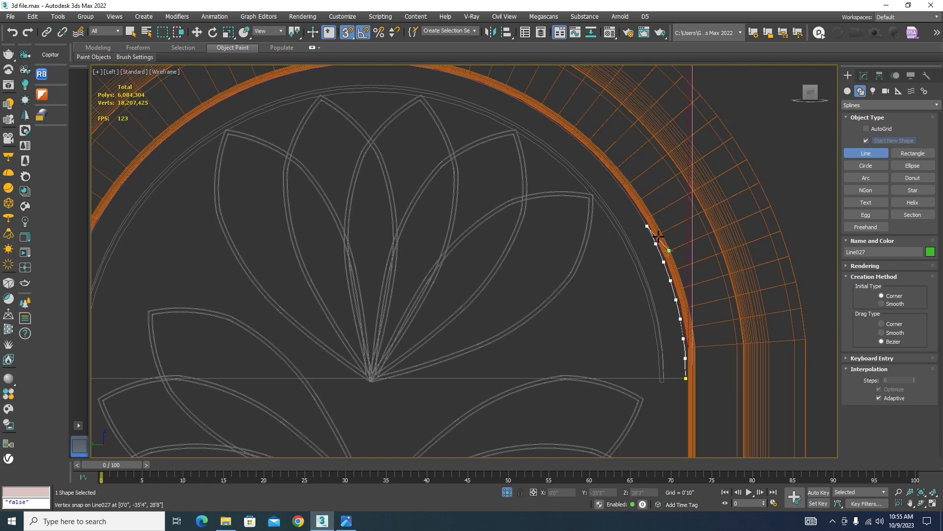
{"action": "scroll", "coordinate": [651, 226], "scroll_direction": "up", "scroll_amount": 8}
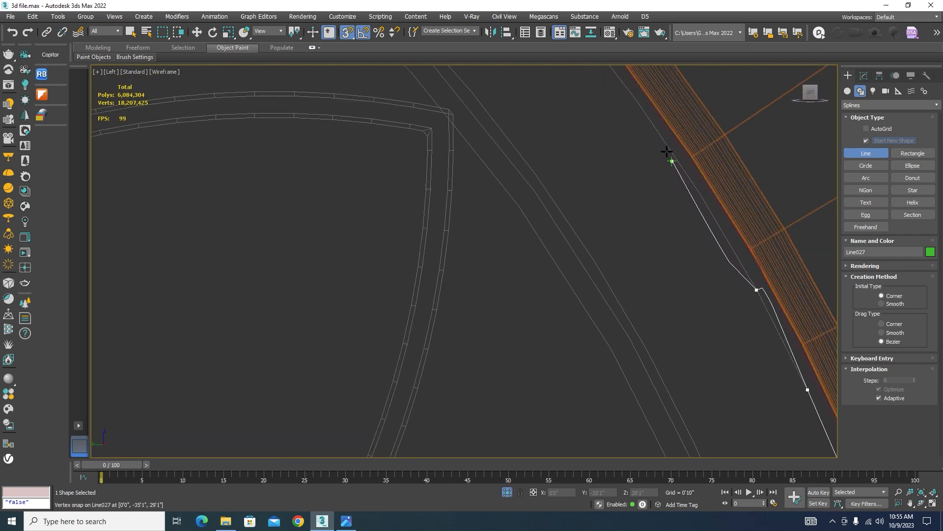
End the partial trace line and delete it
{"action": "right_click", "coordinate": [722, 222]}
{"action": "scroll", "coordinate": [614, 260], "scroll_direction": "down", "scroll_amount": 3}
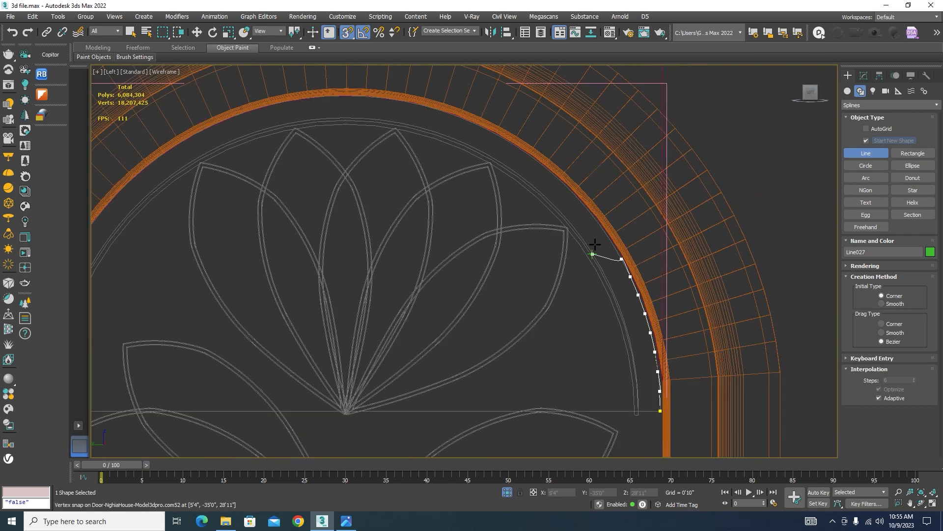
{"action": "right_click", "coordinate": [782, 214]}
{"action": "key", "text": "Delete"}
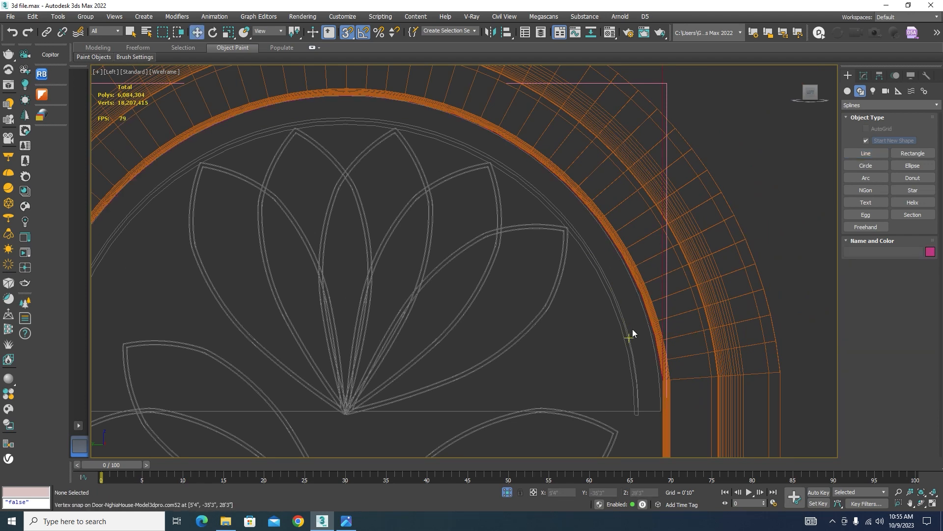
Isolate the window's arched frame piece and select it
{"action": "left_click", "coordinate": [649, 412]}
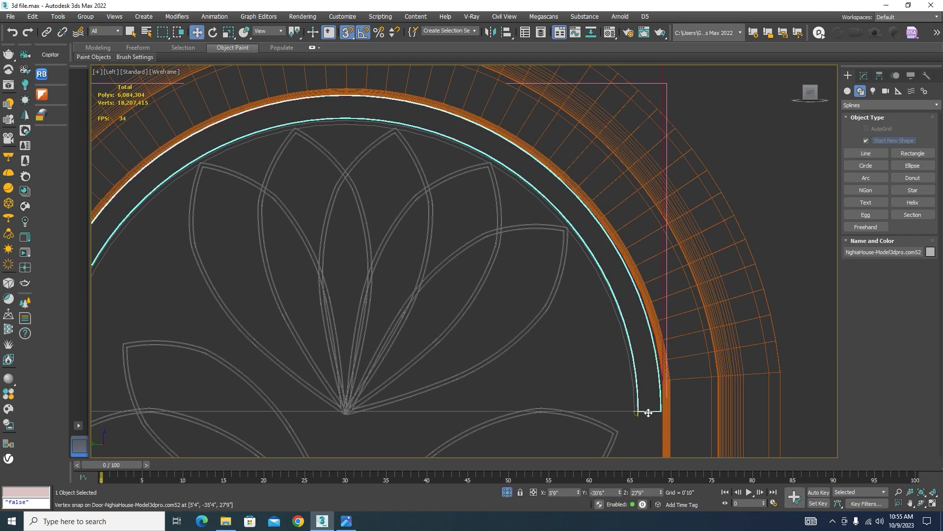
{"action": "left_click", "coordinate": [508, 494]}
{"action": "left_click", "coordinate": [508, 494]}
{"action": "left_click", "coordinate": [658, 340]}
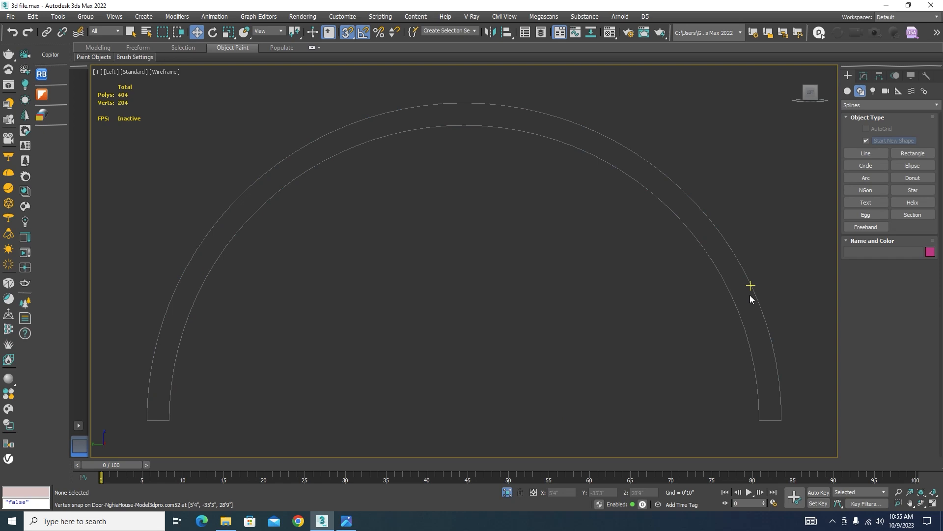
{"action": "left_click", "coordinate": [741, 326]}
Begin a vertex-snapped line at the isolated arch's lower right outer corner and trace up its right outer edge
{"action": "left_click", "coordinate": [869, 153]}
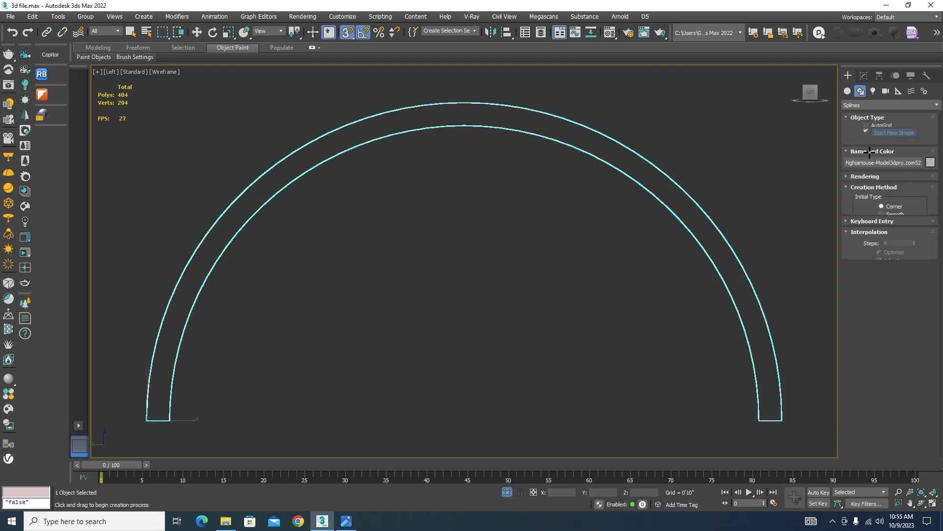
{"action": "left_click", "coordinate": [782, 419]}
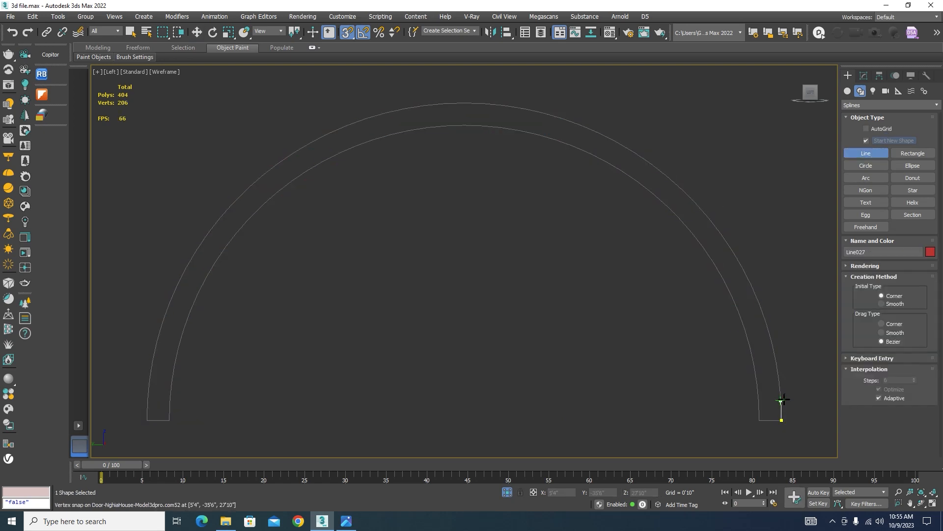
{"action": "left_click", "coordinate": [772, 341]}
{"action": "left_click", "coordinate": [732, 251]}
{"action": "left_click", "coordinate": [721, 233]}
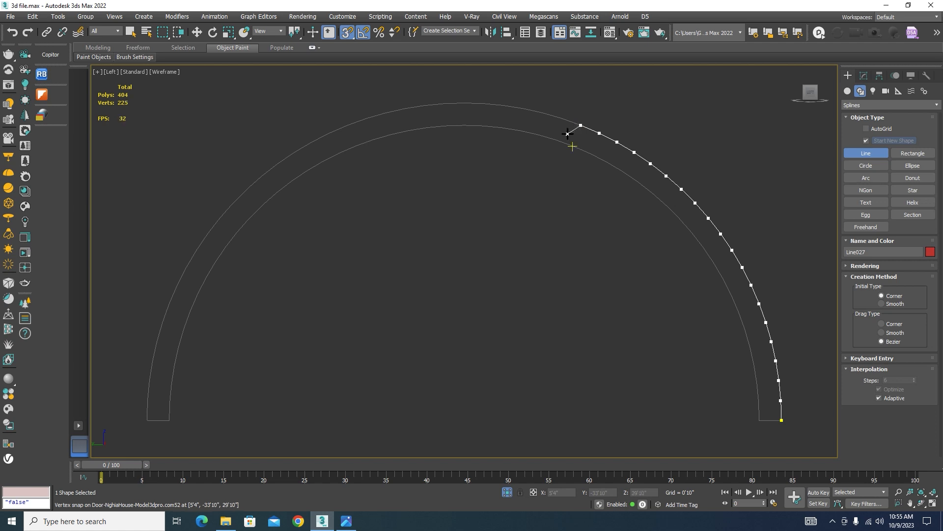
Continue the vertex-snapped line point by point over the arch's crown along the outer edge
{"action": "left_click", "coordinate": [565, 112]}
{"action": "left_click", "coordinate": [495, 103]}
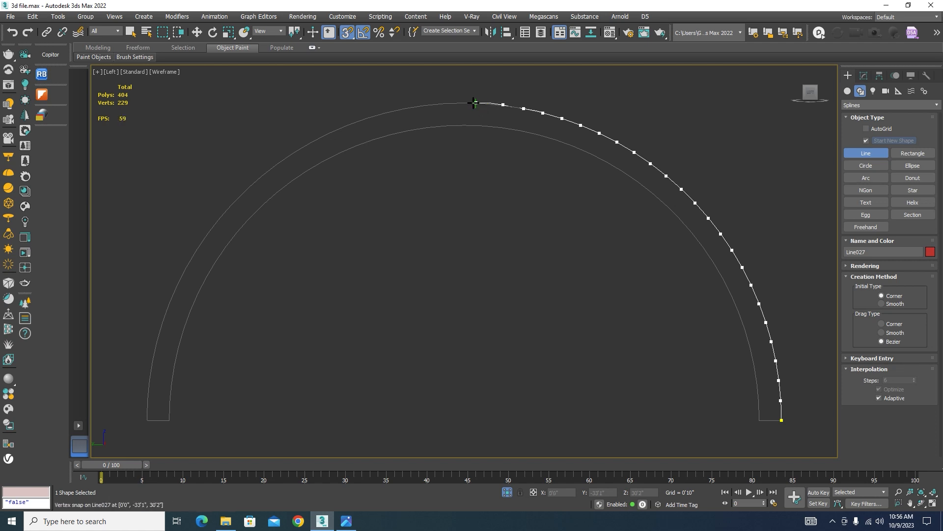
{"action": "left_click", "coordinate": [477, 103]}
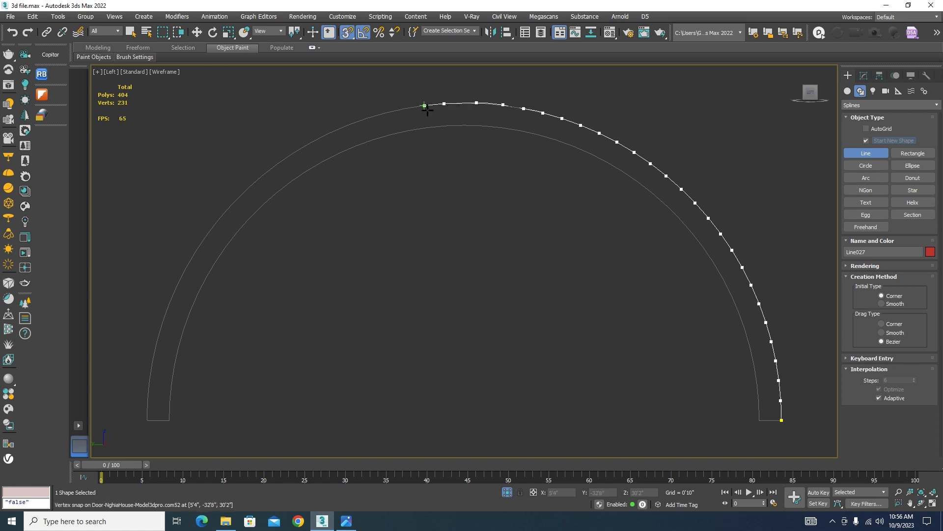
{"action": "left_click", "coordinate": [385, 113]}
{"action": "left_click", "coordinate": [366, 118]}
{"action": "left_click", "coordinate": [348, 125]}
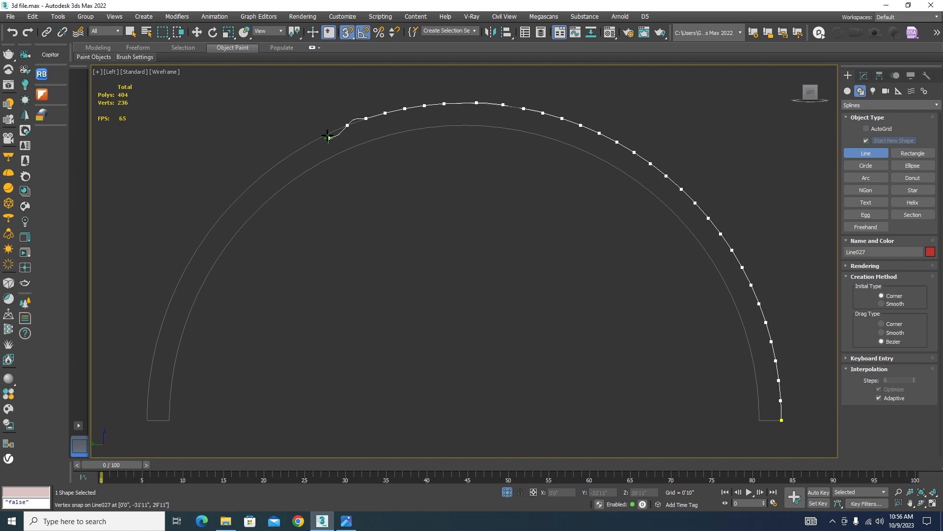
Trace the snapped line down the arch's left outer edge and end it at the lower left outer corner
{"action": "left_click", "coordinate": [329, 138]}
{"action": "left_click", "coordinate": [309, 144]}
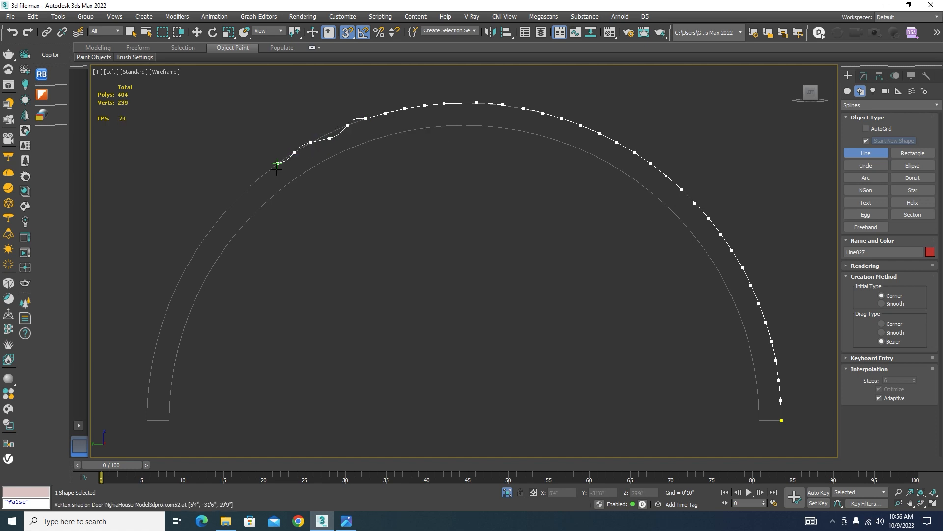
{"action": "left_click", "coordinate": [252, 190]}
{"action": "left_click", "coordinate": [211, 240]}
{"action": "left_click", "coordinate": [194, 268]}
{"action": "left_click", "coordinate": [156, 365]}
{"action": "left_click", "coordinate": [152, 383]}
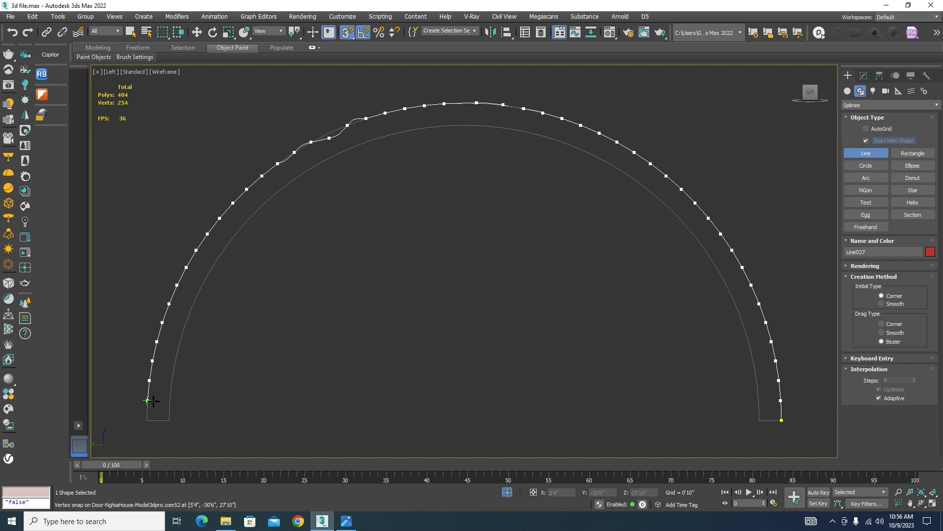
{"action": "left_click", "coordinate": [153, 413]}
{"action": "right_click", "coordinate": [370, 311]}
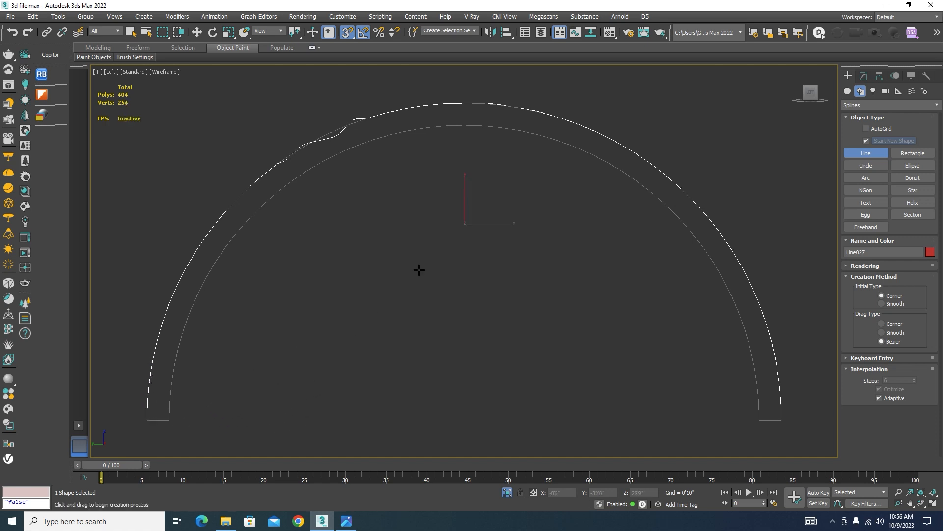
Select all vertices of the traced arch line and convert them to corner vertices
{"action": "left_click", "coordinate": [864, 76]}
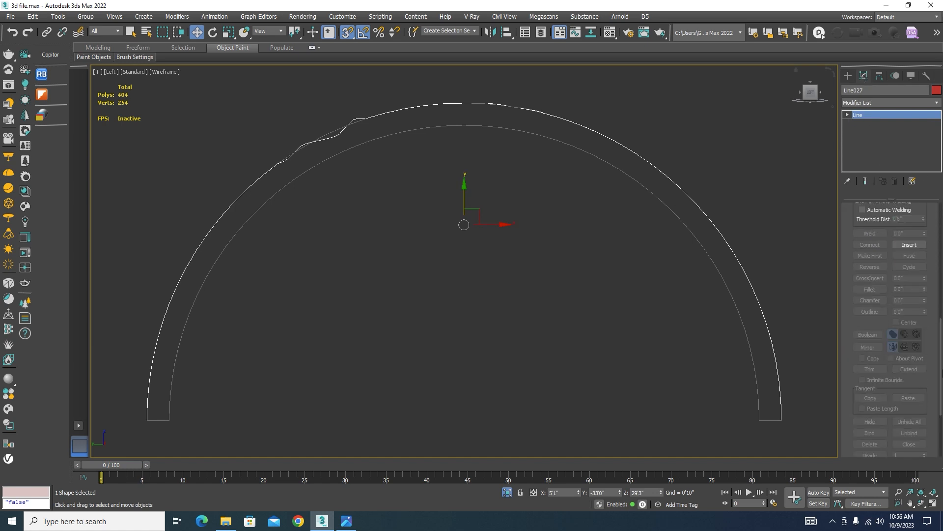
{"action": "left_click", "coordinate": [848, 76]}
{"action": "left_click", "coordinate": [866, 154]}
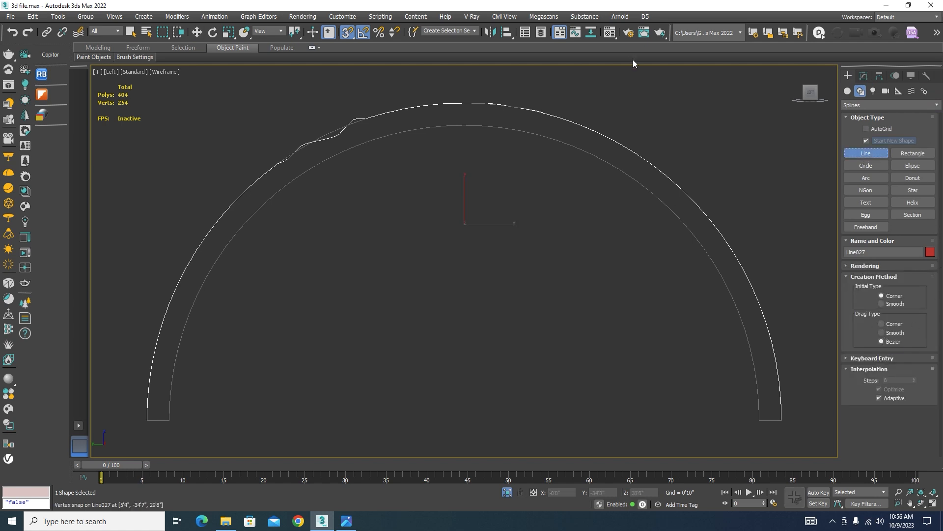
{"action": "left_click", "coordinate": [864, 76]}
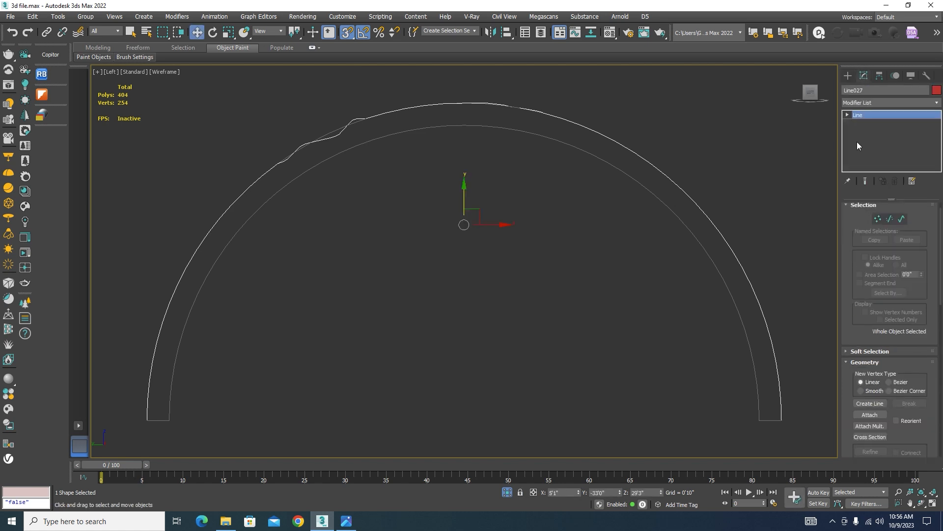
{"action": "left_click", "coordinate": [878, 219]}
{"action": "scroll", "coordinate": [442, 177], "scroll_direction": "down", "scroll_amount": 5}
{"action": "left_click_drag", "start_coordinate": [652, 293], "coordinate": [652, 294]}
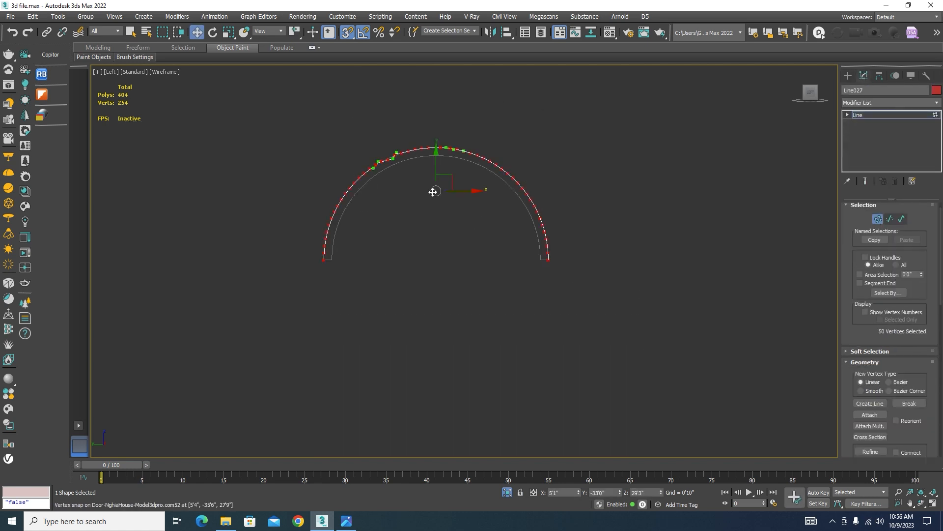
{"action": "right_click", "coordinate": [465, 218]}
{"action": "left_click", "coordinate": [450, 158]}
Snap the stray vertex on the arch's left shoulder back onto the frame piece and adjust it toward the outer edge
{"action": "middle_click_drag", "start_coordinate": [458, 159], "coordinate": [699, 293], "text": "alt"}
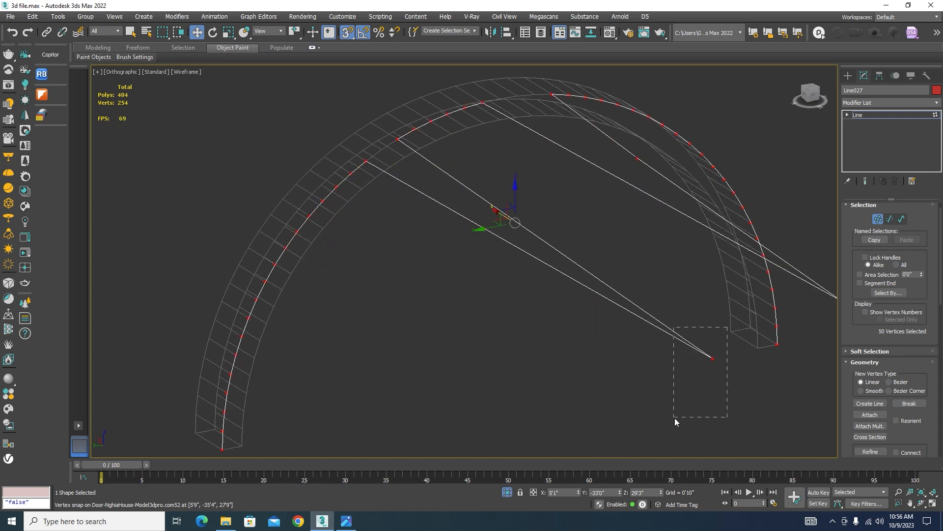
{"action": "left_click_drag", "start_coordinate": [675, 419], "coordinate": [675, 418]}
{"action": "left_click_drag", "start_coordinate": [695, 346], "coordinate": [380, 150]}
{"action": "scroll", "coordinate": [388, 161], "scroll_direction": "up", "scroll_amount": 6}
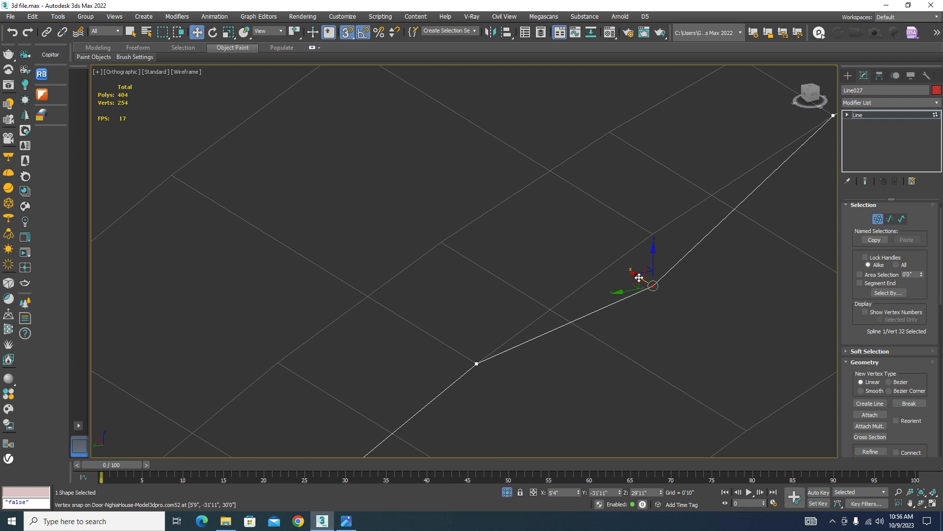
{"action": "left_click_drag", "start_coordinate": [639, 278], "coordinate": [648, 232]}
{"action": "scroll", "coordinate": [619, 249], "scroll_direction": "down", "scroll_amount": 6}
{"action": "middle_click_drag", "start_coordinate": [660, 262], "coordinate": [615, 234], "text": "alt"}
{"action": "scroll", "coordinate": [633, 245], "scroll_direction": "up", "scroll_amount": 6}
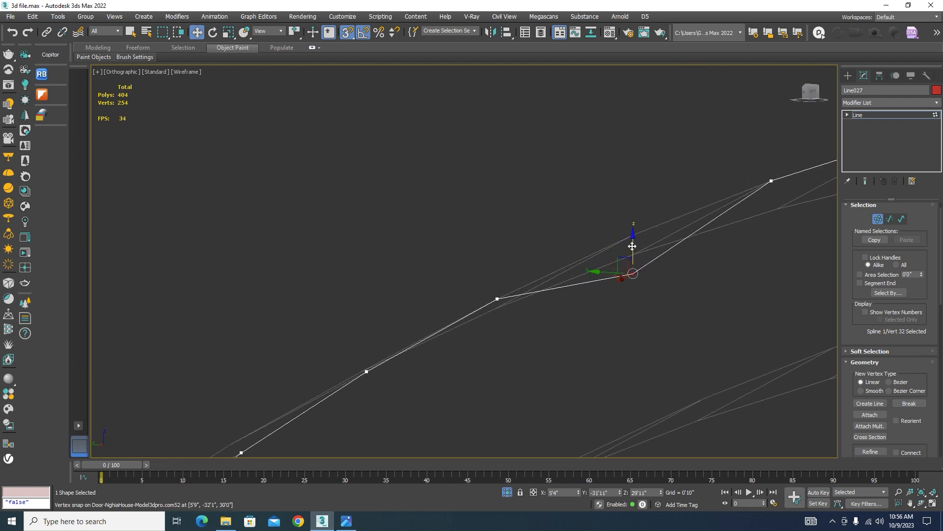
Delete one of the two stray vertices near the crown and snap the other back onto the arch's outer edge
{"action": "scroll", "coordinate": [634, 240], "scroll_direction": "down", "scroll_amount": 8}
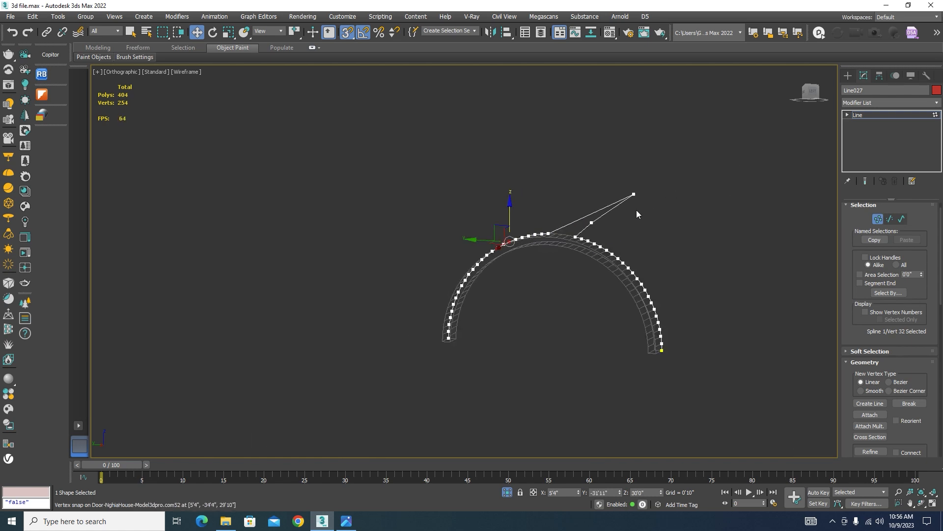
{"action": "middle_click_drag", "start_coordinate": [636, 210], "coordinate": [614, 219], "text": "alt"}
{"action": "scroll", "coordinate": [615, 219], "scroll_direction": "up", "scroll_amount": 8}
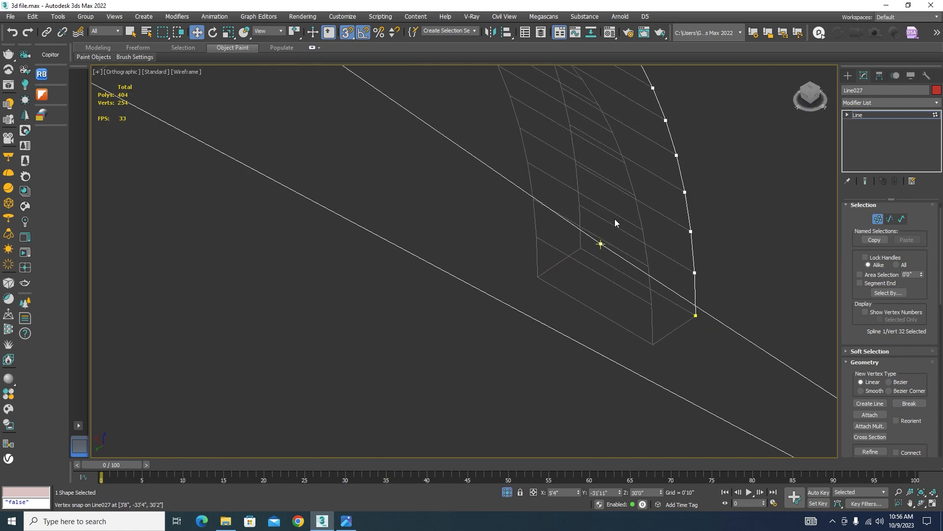
{"action": "key", "text": "Delete"}
{"action": "scroll", "coordinate": [659, 216], "scroll_direction": "down", "scroll_amount": 8}
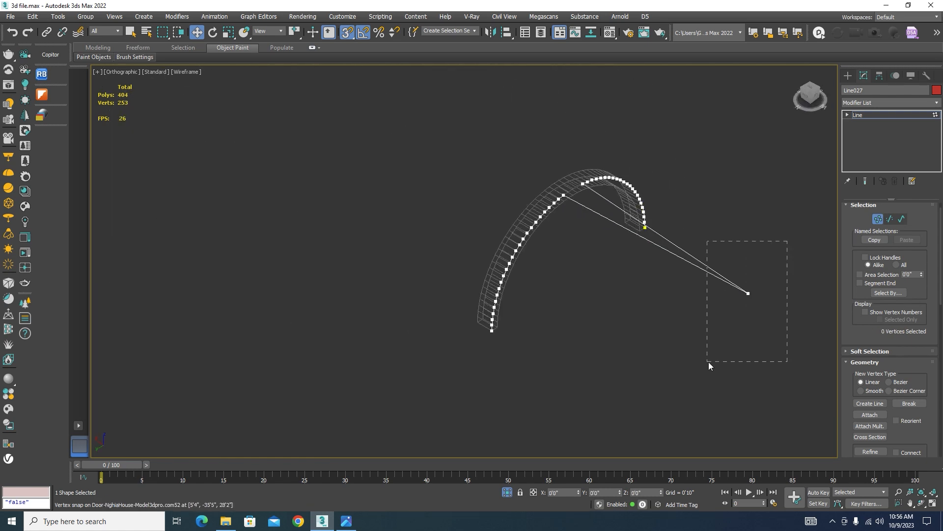
{"action": "left_click_drag", "start_coordinate": [709, 364], "coordinate": [708, 362]}
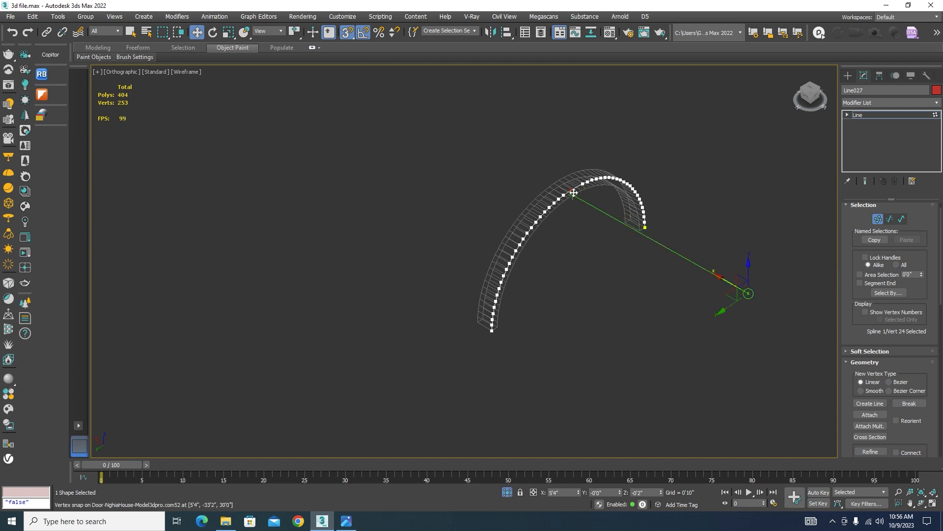
{"action": "scroll", "coordinate": [590, 191], "scroll_direction": "up", "scroll_amount": 8}
{"action": "scroll", "coordinate": [613, 177], "scroll_direction": "down", "scroll_amount": 8}
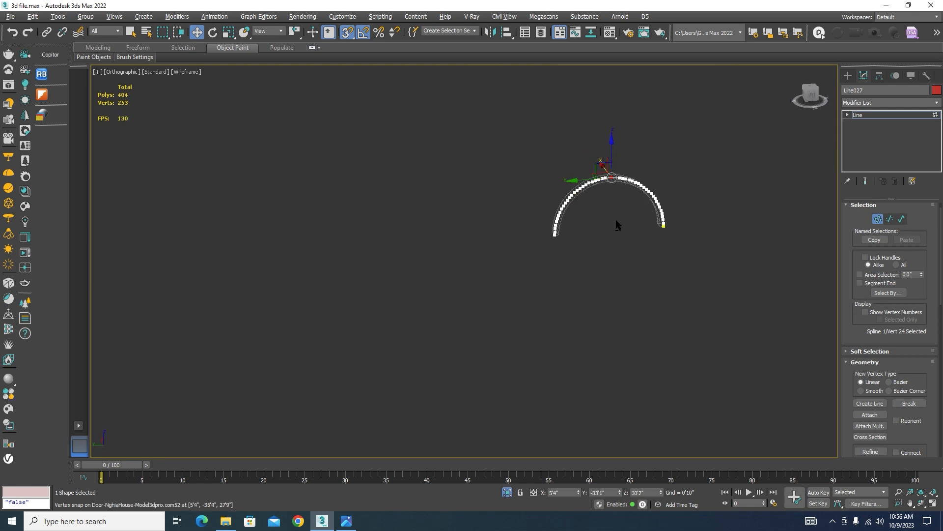
In the left view, draw a vertex-snapped straight line joining the arch outline's two lower outer corners
{"action": "left_click", "coordinate": [747, 243]}
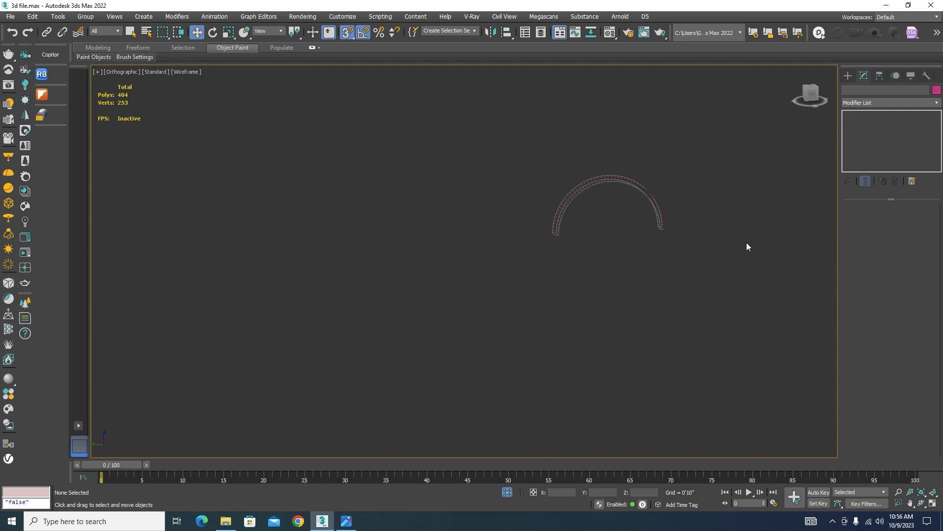
{"action": "key", "text": "l"}
{"action": "scroll", "coordinate": [676, 288], "scroll_direction": "up", "scroll_amount": 6}
{"action": "left_click", "coordinate": [665, 250]}
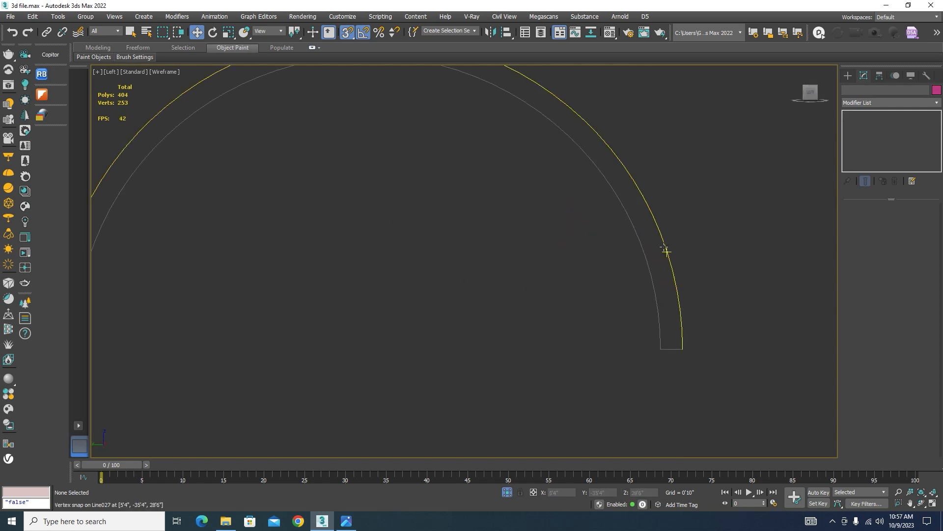
{"action": "left_click", "coordinate": [849, 76]}
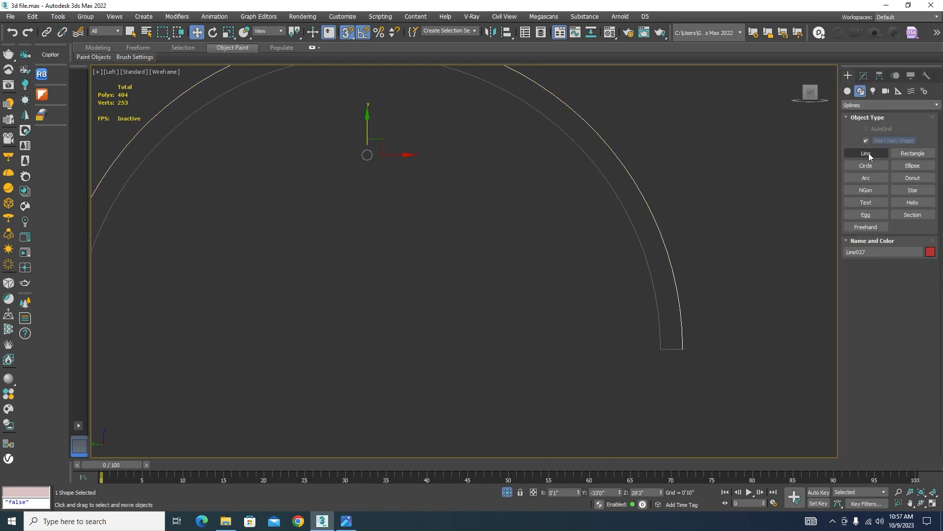
{"action": "left_click", "coordinate": [867, 153]}
{"action": "scroll", "coordinate": [358, 259], "scroll_direction": "down", "scroll_amount": 5}
{"action": "scroll", "coordinate": [326, 295], "scroll_direction": "up", "scroll_amount": 3}
{"action": "left_click", "coordinate": [334, 285]}
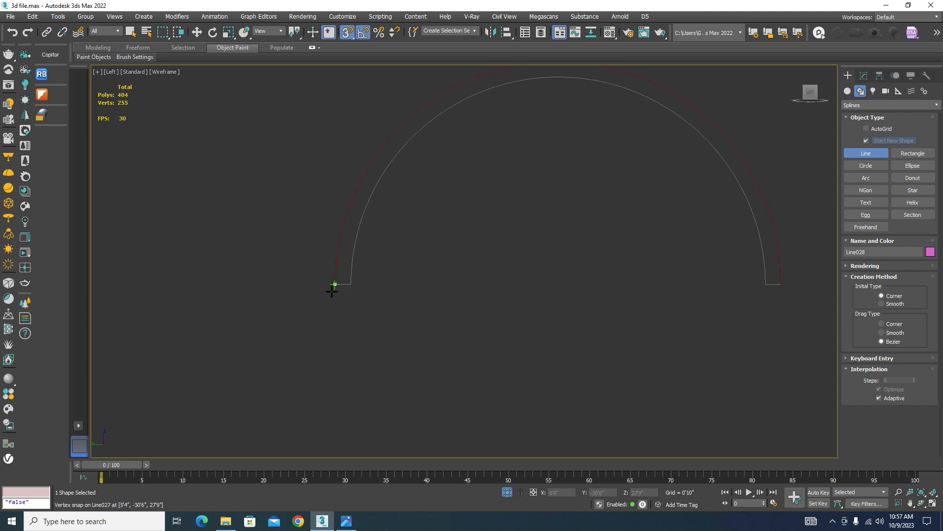
{"action": "left_click", "coordinate": [781, 284]}
{"action": "right_click", "coordinate": [621, 366]}
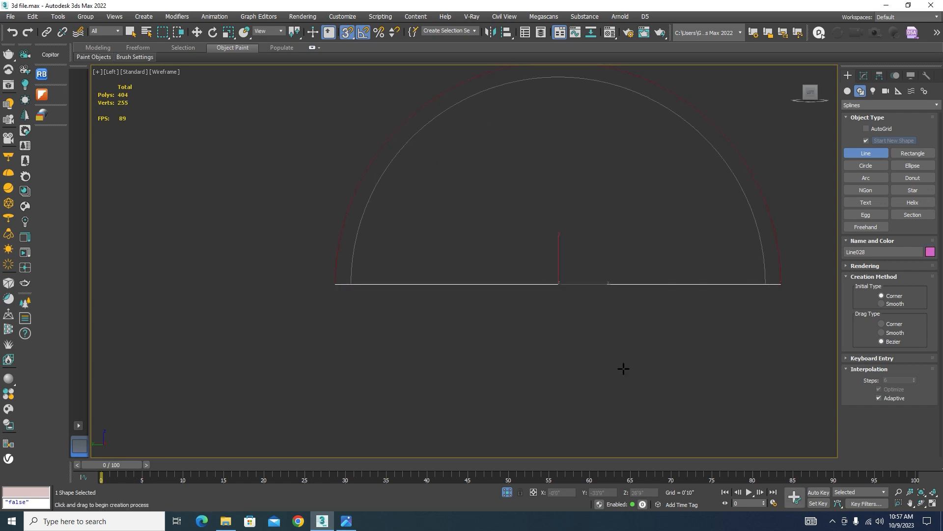
{"action": "right_click", "coordinate": [624, 369]}
Attach the straight base line to the arch outline and weld the overlapping vertices at both lower corners
{"action": "left_click", "coordinate": [769, 215]}
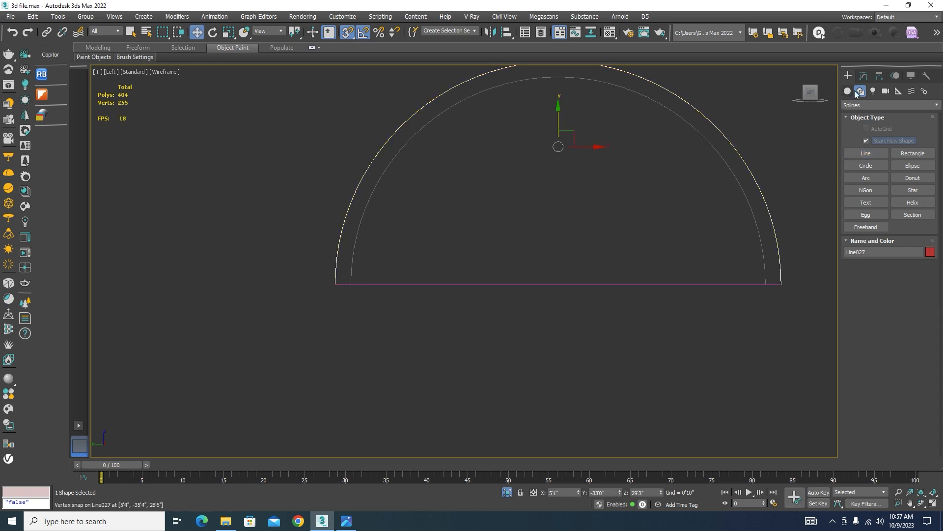
{"action": "left_click", "coordinate": [864, 77]}
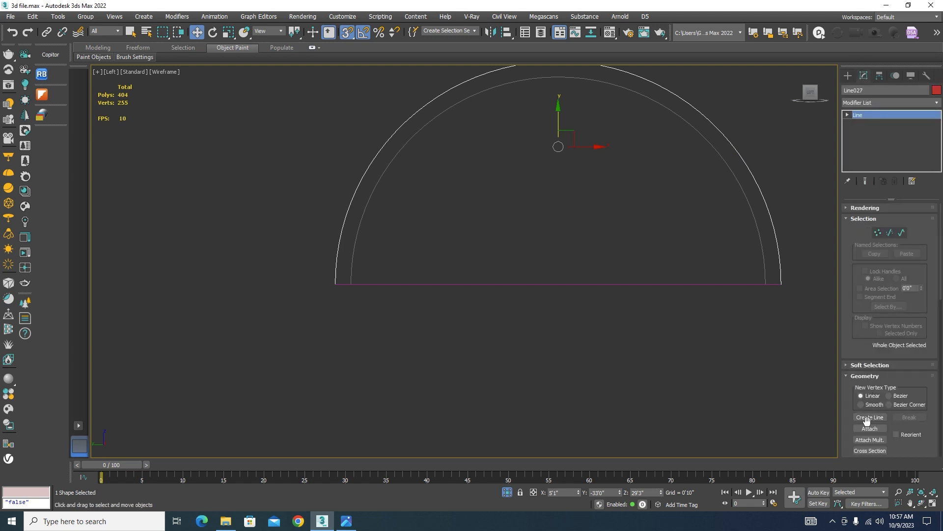
{"action": "left_click", "coordinate": [878, 233]}
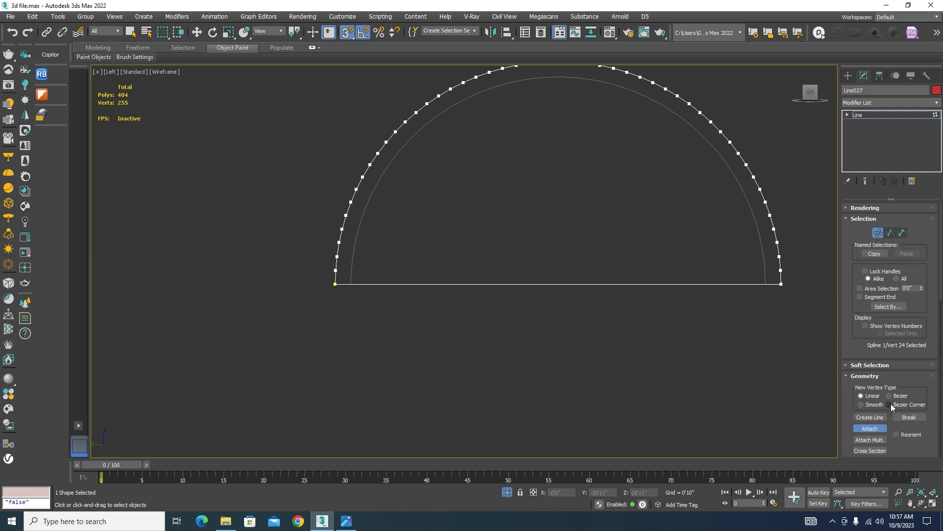
{"action": "left_click", "coordinate": [869, 428]}
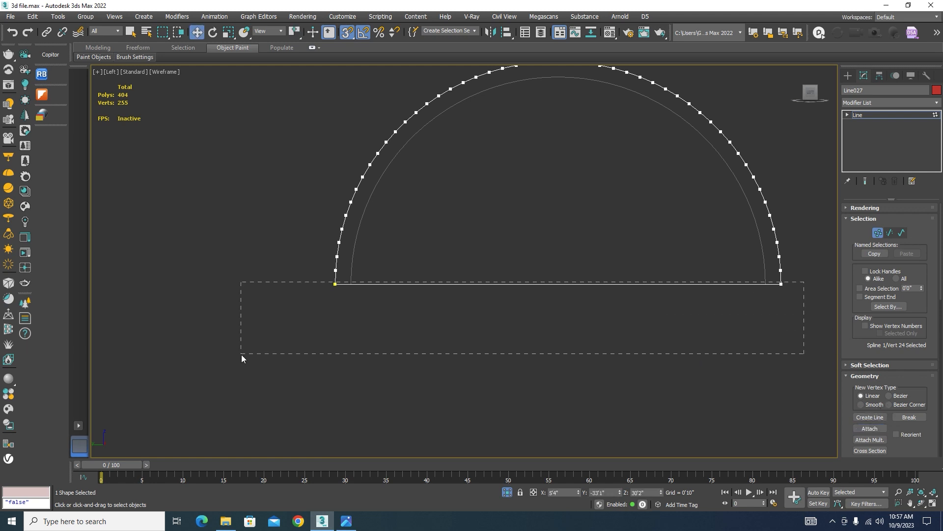
{"action": "left_click_drag", "start_coordinate": [242, 358], "coordinate": [242, 359]}
{"action": "left_click_drag", "start_coordinate": [940, 281], "coordinate": [942, 361]}
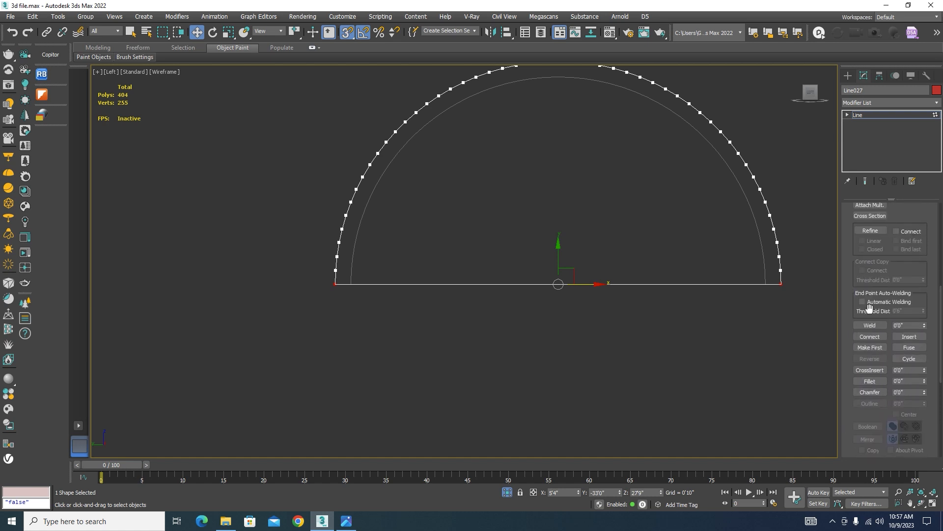
{"action": "left_click", "coordinate": [868, 326]}
Extrude the closed arch outline by 5'0"
{"action": "left_click", "coordinate": [848, 75]}
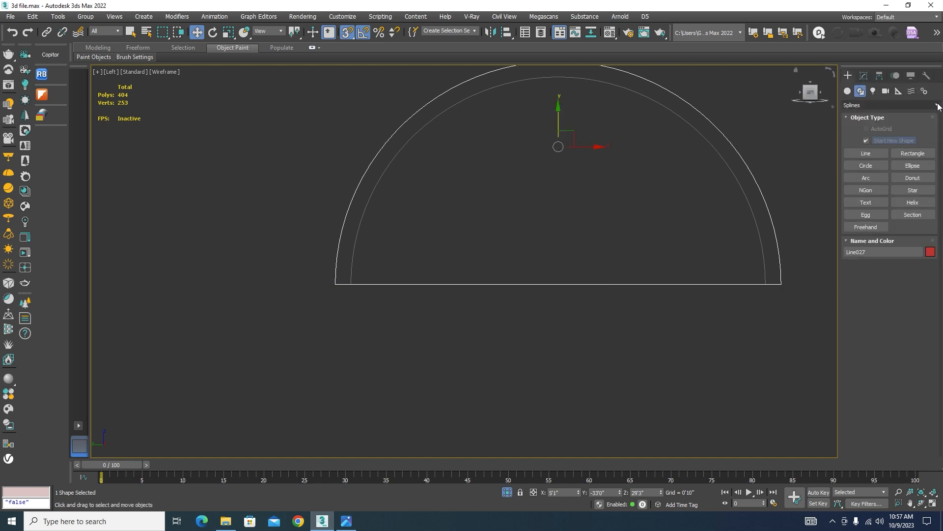
{"action": "left_click", "coordinate": [863, 76]}
{"action": "left_click", "coordinate": [938, 103]}
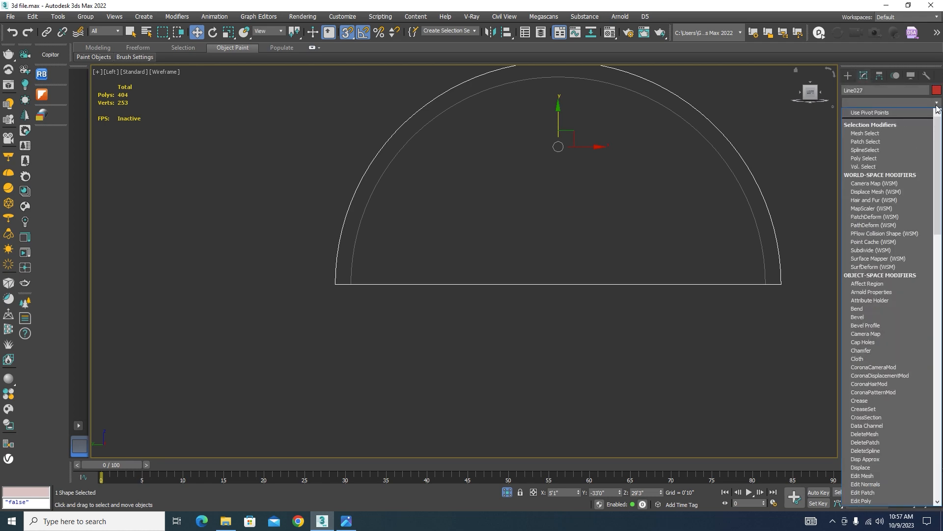
{"action": "scroll", "coordinate": [878, 245], "scroll_direction": "down", "scroll_amount": 5}
{"action": "left_click", "coordinate": [877, 113]}
{"action": "middle_click_drag", "start_coordinate": [703, 176], "coordinate": [592, 194], "text": "alt"}
{"action": "scroll", "coordinate": [591, 195], "scroll_direction": "down", "scroll_amount": 6}
{"action": "left_click", "coordinate": [652, 297]}
{"action": "left_click", "coordinate": [567, 152]}
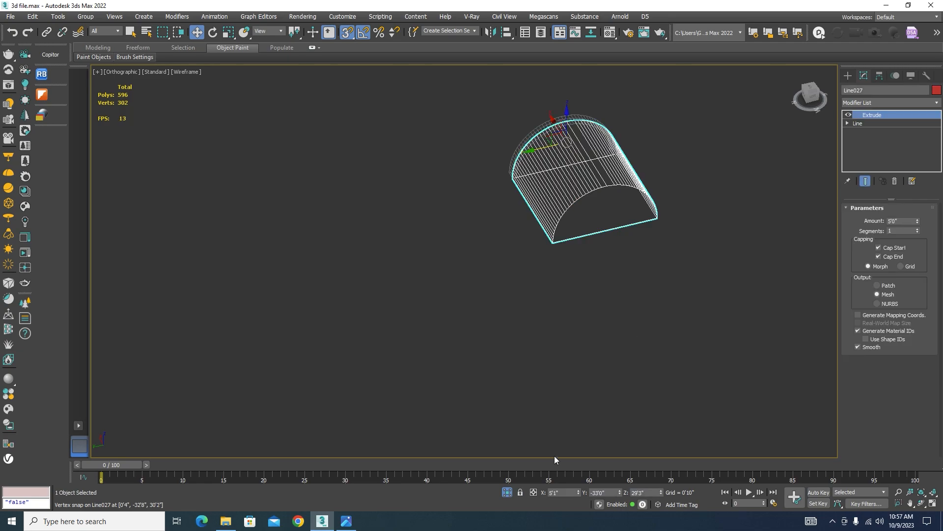
Exit isolation to bring back the whole building and display it in default shading
{"action": "left_click", "coordinate": [509, 493]}
{"action": "key", "text": "F3"}
{"action": "scroll", "coordinate": [533, 270], "scroll_direction": "down", "scroll_amount": 3}
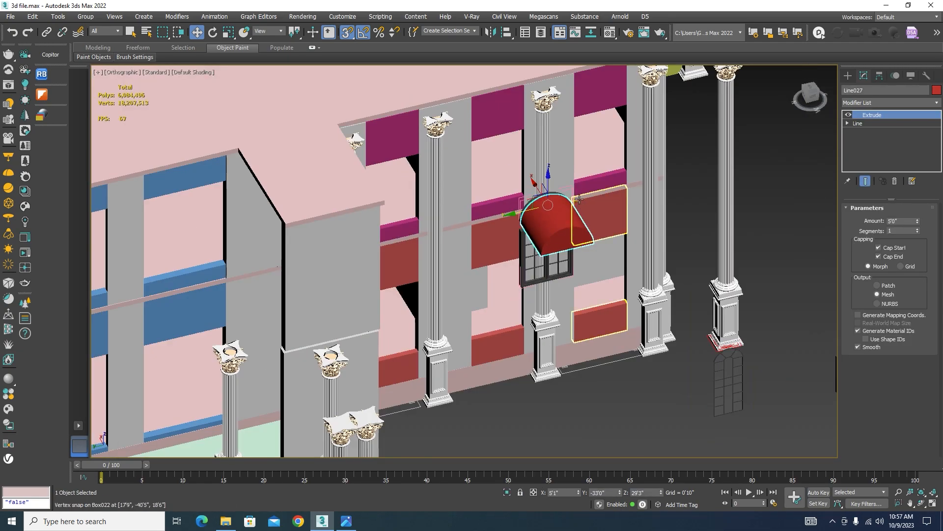
{"action": "scroll", "coordinate": [573, 197], "scroll_direction": "up", "scroll_amount": 3}
{"action": "scroll", "coordinate": [572, 197], "scroll_direction": "down", "scroll_amount": 5}
Isolate the red arch extrusion together with the brown arched surround and the magenta wall panels behind it
{"action": "middle_click_drag", "start_coordinate": [572, 197], "coordinate": [455, 257], "text": "alt"}
{"action": "scroll", "coordinate": [455, 257], "scroll_direction": "down", "scroll_amount": 5}
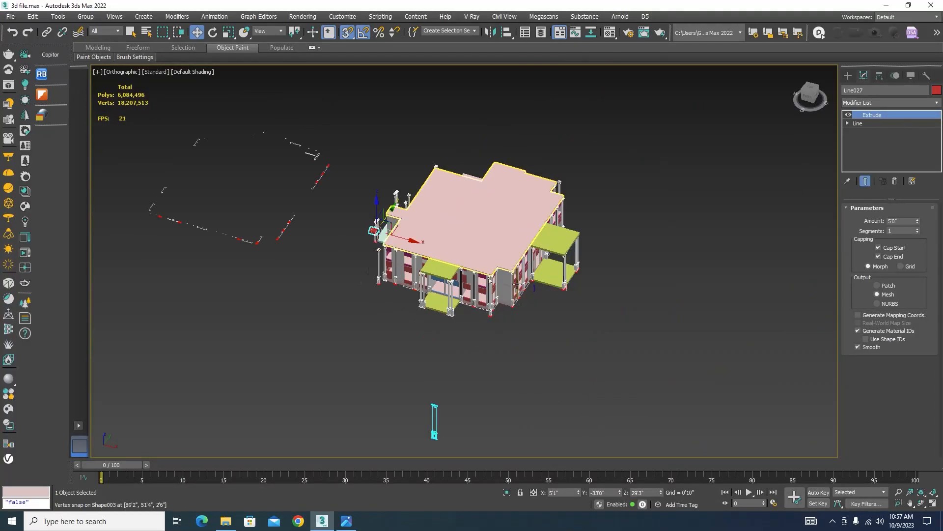
{"action": "scroll", "coordinate": [512, 266], "scroll_direction": "up", "scroll_amount": 10}
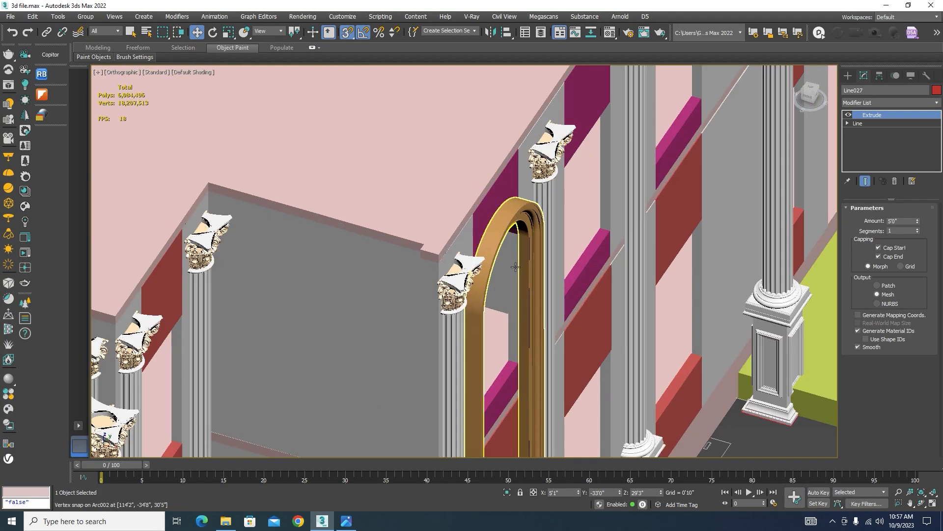
{"action": "left_click", "coordinate": [519, 225], "text": "ctrl"}
{"action": "left_click", "coordinate": [506, 196], "text": "ctrl"}
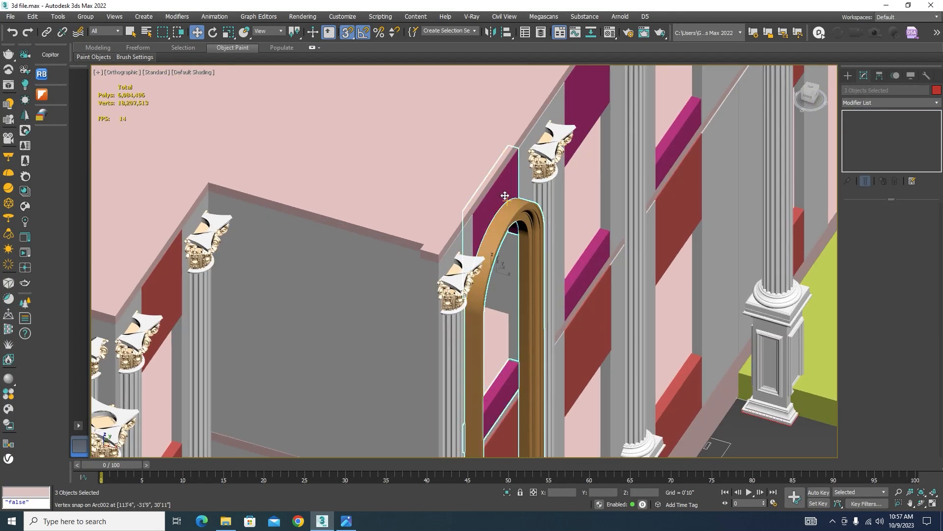
{"action": "left_click", "coordinate": [507, 492]}
{"action": "left_click", "coordinate": [493, 256]}
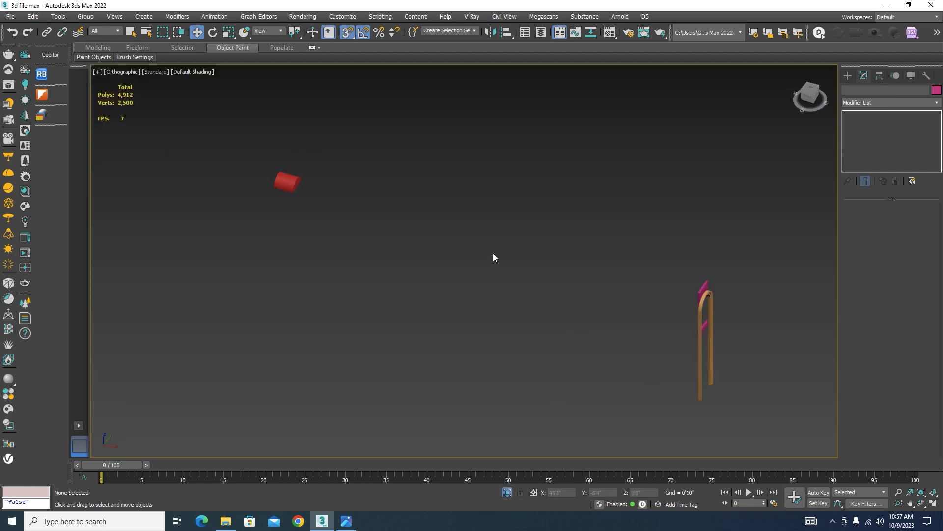
In the left view, draw a vertex-snapped box about 5'2" by 4'11" from the upper magenta panel's top corner to the red arch's opposite base corner
{"action": "key", "text": "l"}
{"action": "scroll", "coordinate": [516, 231], "scroll_direction": "down", "scroll_amount": 3}
{"action": "scroll", "coordinate": [410, 169], "scroll_direction": "up", "scroll_amount": 4}
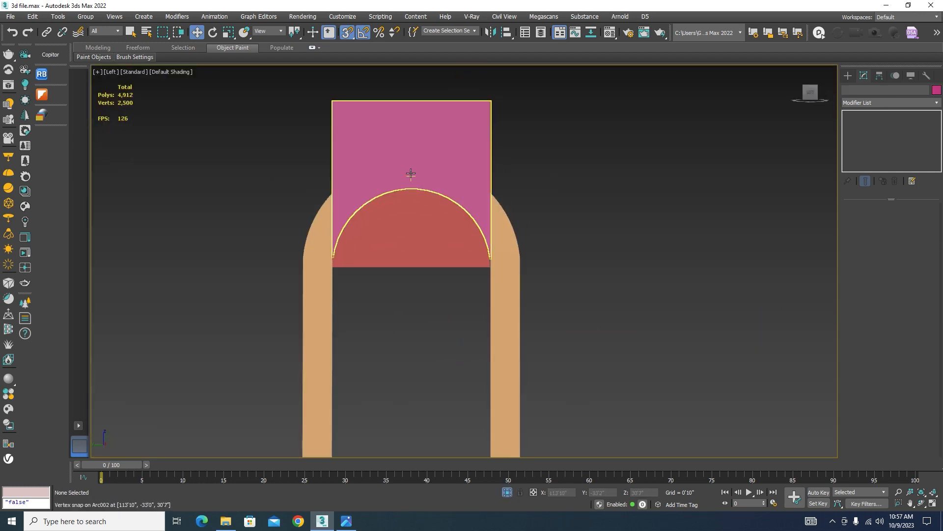
{"action": "left_click", "coordinate": [410, 166]}
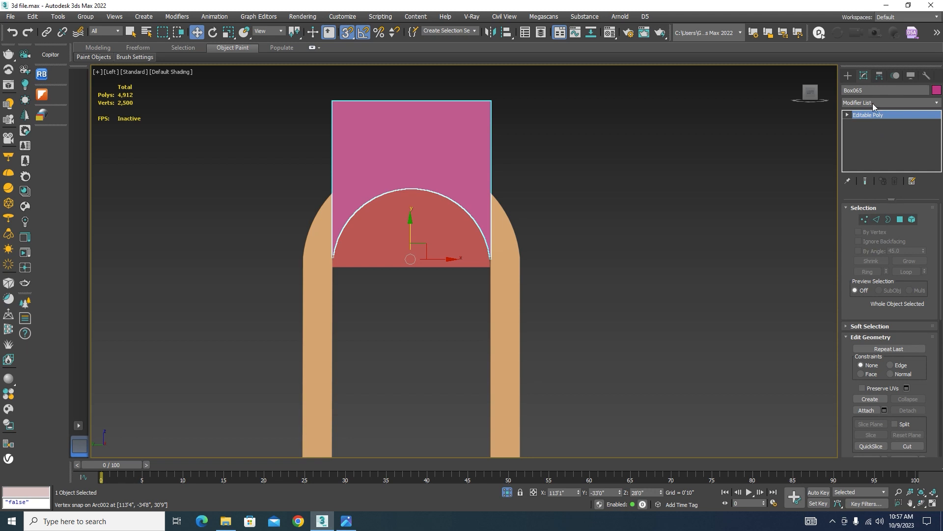
{"action": "left_click", "coordinate": [847, 75]}
{"action": "left_click", "coordinate": [860, 91]}
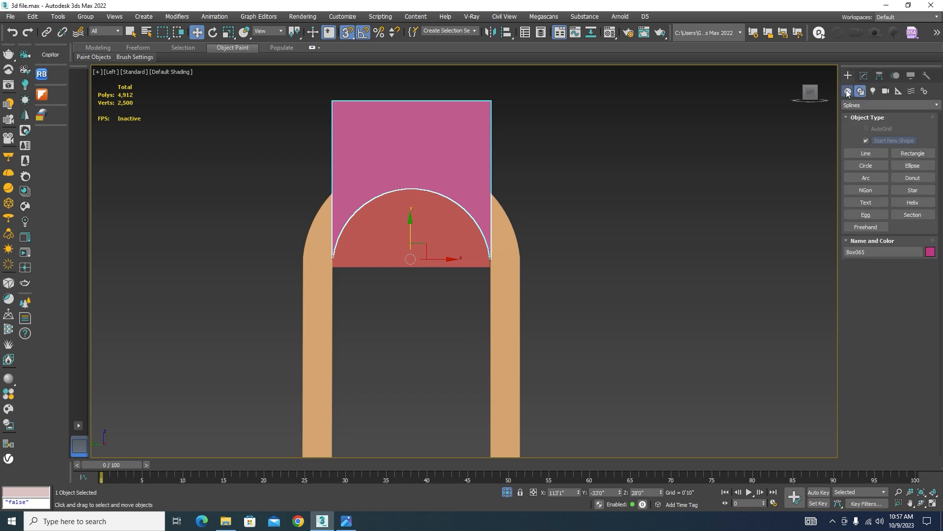
{"action": "left_click", "coordinate": [848, 91]}
{"action": "left_click", "coordinate": [875, 104]}
{"action": "left_click", "coordinate": [867, 125]}
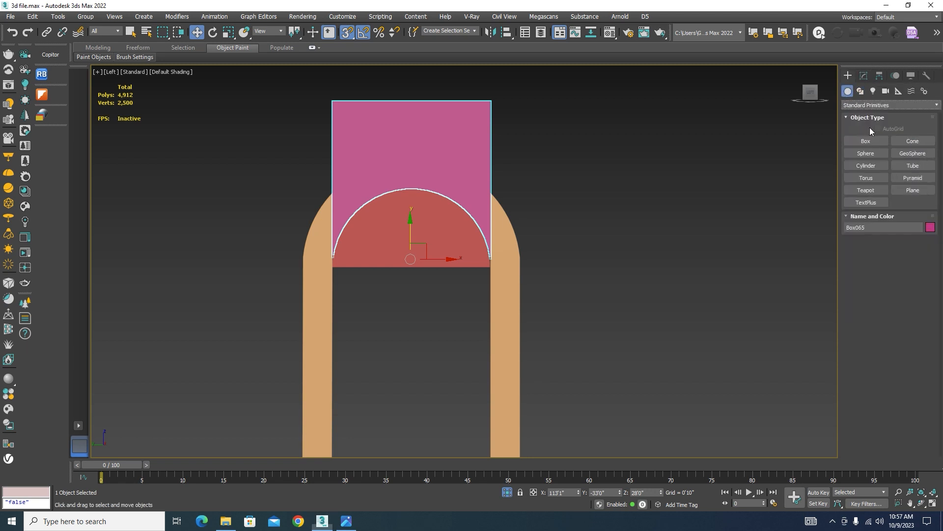
{"action": "left_click", "coordinate": [866, 142]}
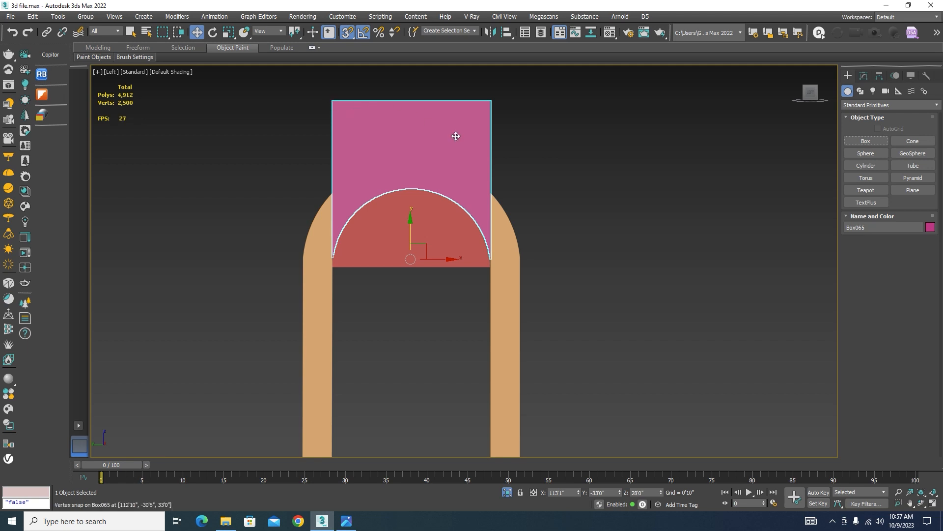
{"action": "key", "text": "F3"}
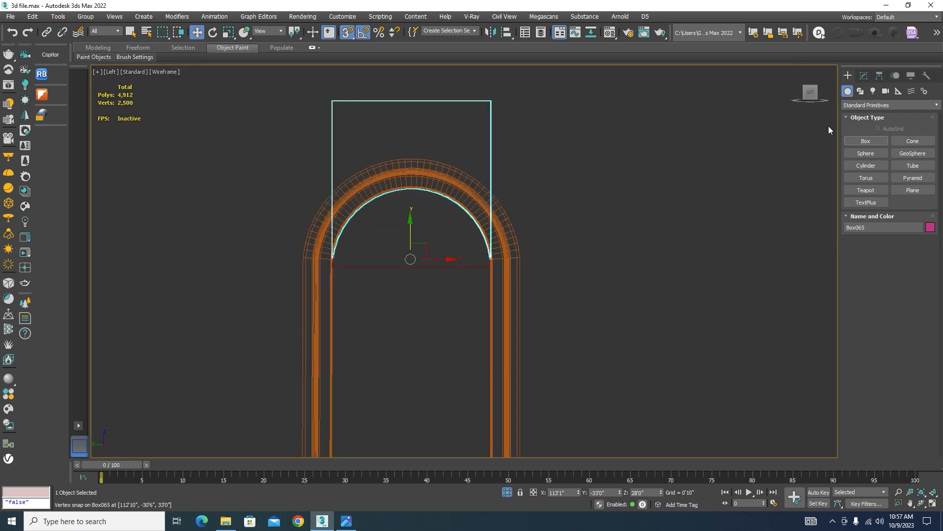
{"action": "left_click", "coordinate": [867, 142]}
{"action": "left_click_drag", "start_coordinate": [332, 101], "coordinate": [482, 268]}
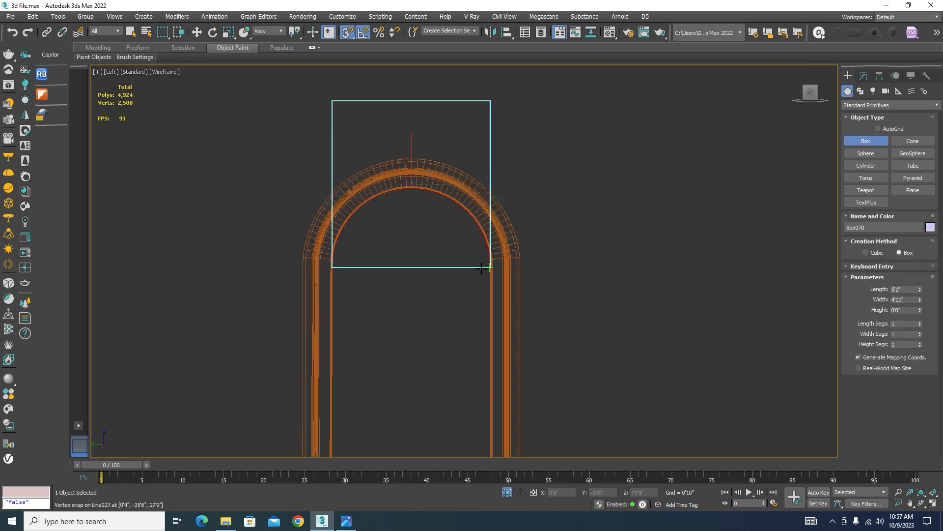
{"action": "left_click", "coordinate": [484, 268]}
{"action": "key", "text": "w"}
Set the new box's height to 9"
{"action": "middle_click_drag", "start_coordinate": [455, 236], "coordinate": [493, 273], "text": "alt"}
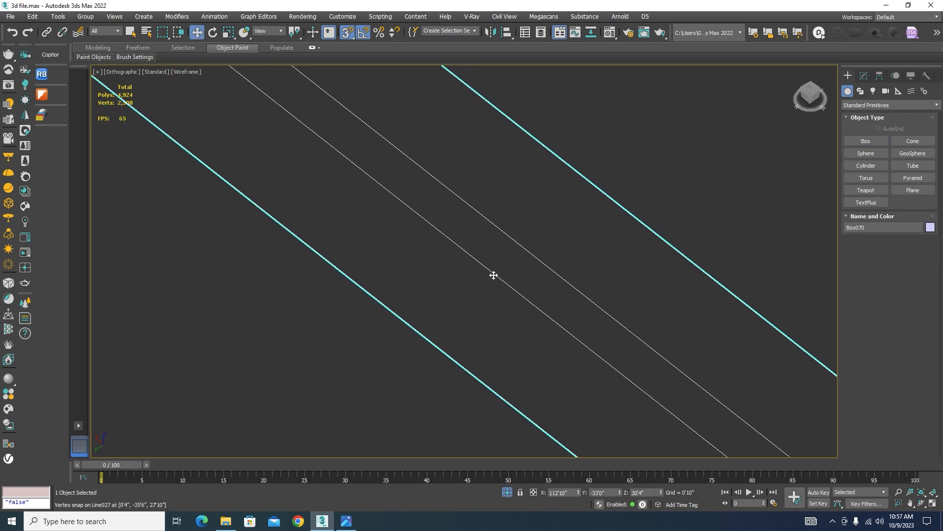
{"action": "scroll", "coordinate": [496, 260], "scroll_direction": "down", "scroll_amount": 8}
{"action": "key", "text": "F3"}
{"action": "scroll", "coordinate": [506, 236], "scroll_direction": "down", "scroll_amount": 5}
{"action": "scroll", "coordinate": [538, 241], "scroll_direction": "up", "scroll_amount": 7}
{"action": "scroll", "coordinate": [469, 229], "scroll_direction": "down", "scroll_amount": 5}
{"action": "middle_click_drag", "start_coordinate": [466, 235], "coordinate": [494, 241], "text": "alt"}
{"action": "scroll", "coordinate": [380, 215], "scroll_direction": "up", "scroll_amount": 2}
{"action": "scroll", "coordinate": [381, 217], "scroll_direction": "up", "scroll_amount": 5}
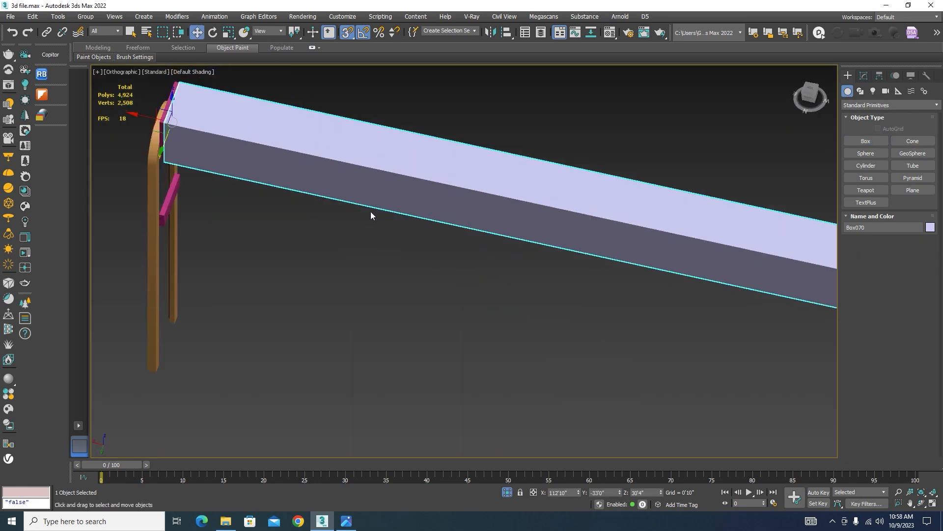
{"action": "left_click", "coordinate": [864, 77]}
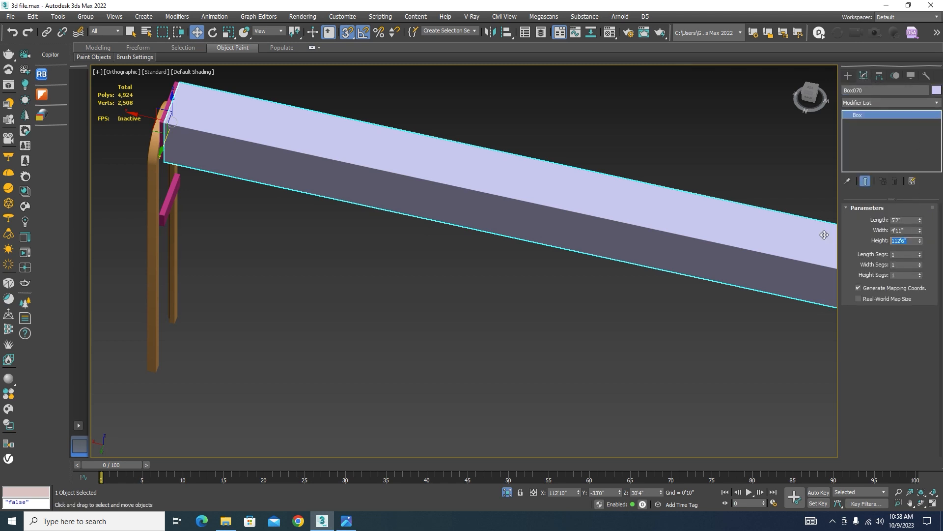
{"action": "type", "text": "9"}
{"action": "key", "text": "Return"}
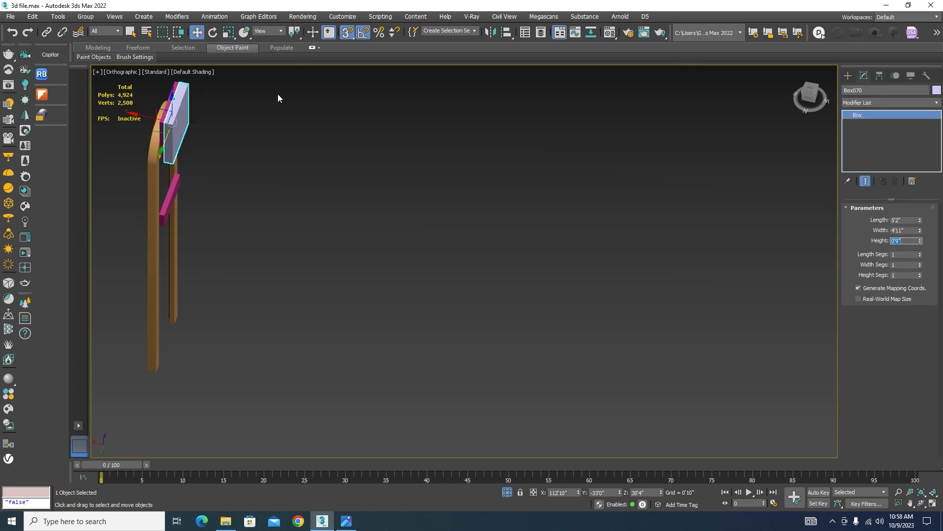
Move the box along X to align with the upper magenta panel and set its height to 6"
{"action": "middle_click_drag", "start_coordinate": [162, 123], "coordinate": [291, 192]}
{"action": "scroll", "coordinate": [291, 192], "scroll_direction": "up", "scroll_amount": 7}
{"action": "mouse_move", "coordinate": [291, 183]}
{"action": "left_mouse_down"}
{"action": "mouse_move", "coordinate": [412, 211]}
{"action": "mouse_move", "coordinate": [281, 197]}
{"action": "left_mouse_up"}
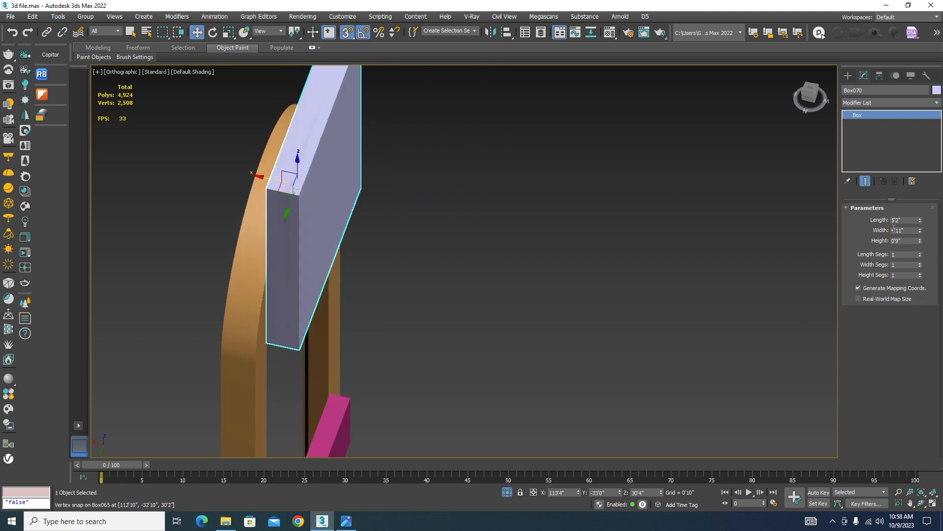
{"action": "type", "text": "6"}
{"action": "key", "text": "Return"}
Delete the upper arched element of the magenta panel mesh, keeping its lower panel
{"action": "scroll", "coordinate": [543, 197], "scroll_direction": "down", "scroll_amount": 4}
{"action": "middle_click_drag", "start_coordinate": [496, 195], "coordinate": [539, 199], "text": "alt"}
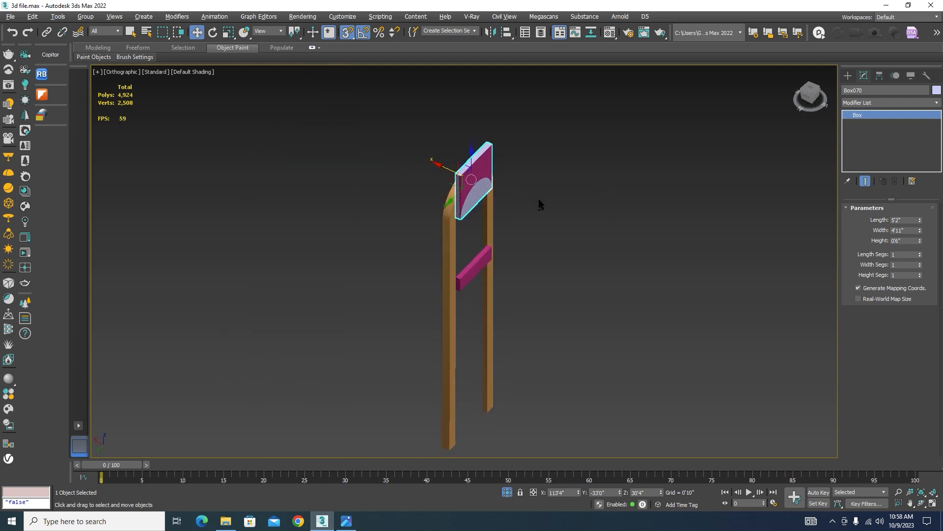
{"action": "left_click", "coordinate": [538, 199]}
{"action": "scroll", "coordinate": [482, 170], "scroll_direction": "up", "scroll_amount": 3}
{"action": "left_click", "coordinate": [481, 170]}
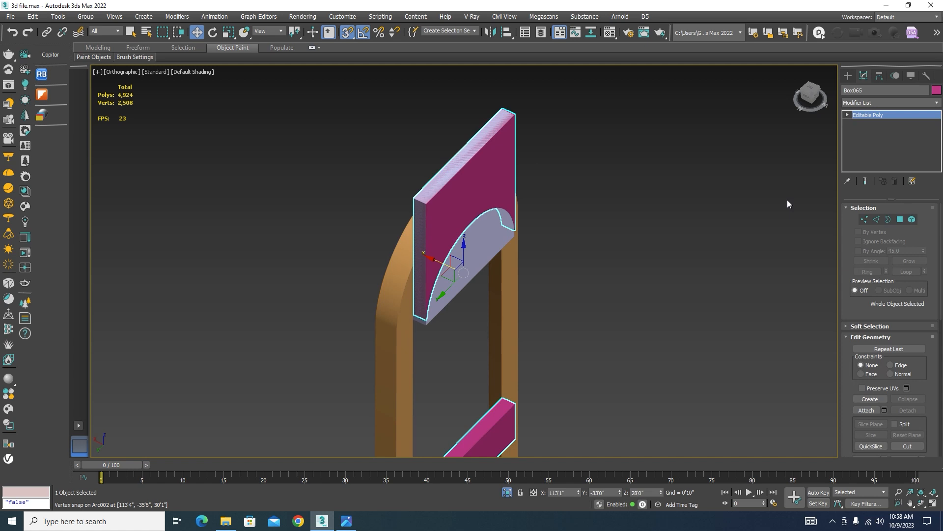
{"action": "left_click", "coordinate": [913, 220]}
{"action": "left_click_drag", "start_coordinate": [541, 141], "coordinate": [396, 196]}
{"action": "key", "text": "Delete"}
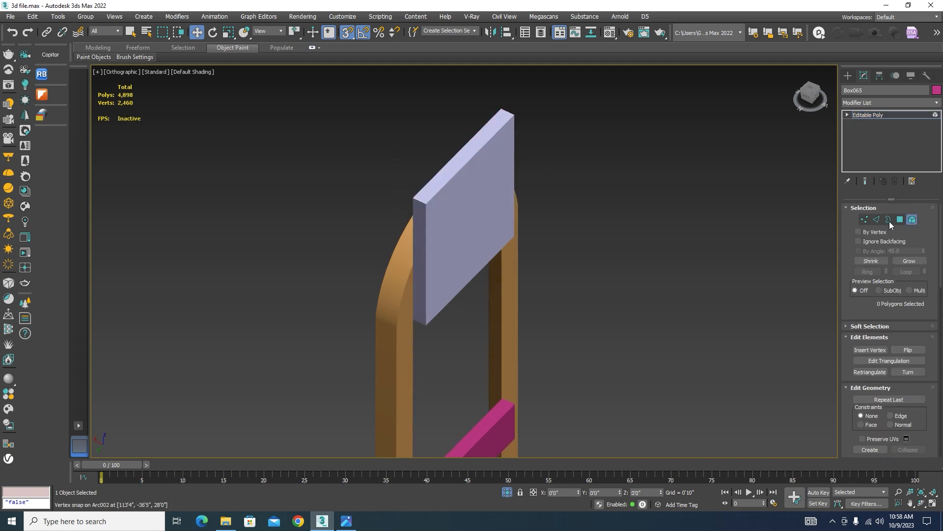
{"action": "left_click", "coordinate": [912, 220]}
{"action": "left_click", "coordinate": [689, 261]}
Move the red arch extrusion along X with snapping off until it passes completely through the new box
{"action": "key", "text": "l"}
{"action": "scroll", "coordinate": [523, 237], "scroll_direction": "down", "scroll_amount": 4}
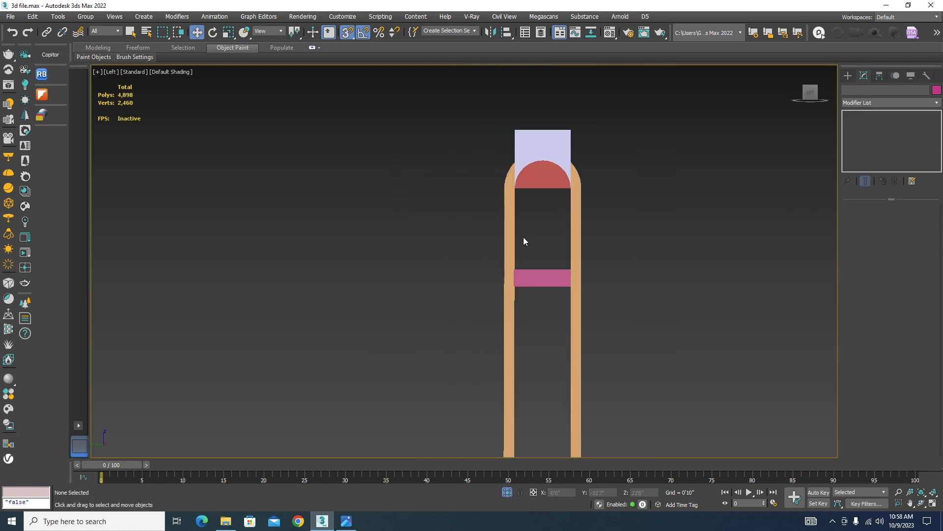
{"action": "scroll", "coordinate": [539, 209], "scroll_direction": "up", "scroll_amount": 4}
{"action": "left_click", "coordinate": [504, 231]}
{"action": "scroll", "coordinate": [521, 228], "scroll_direction": "down", "scroll_amount": 5}
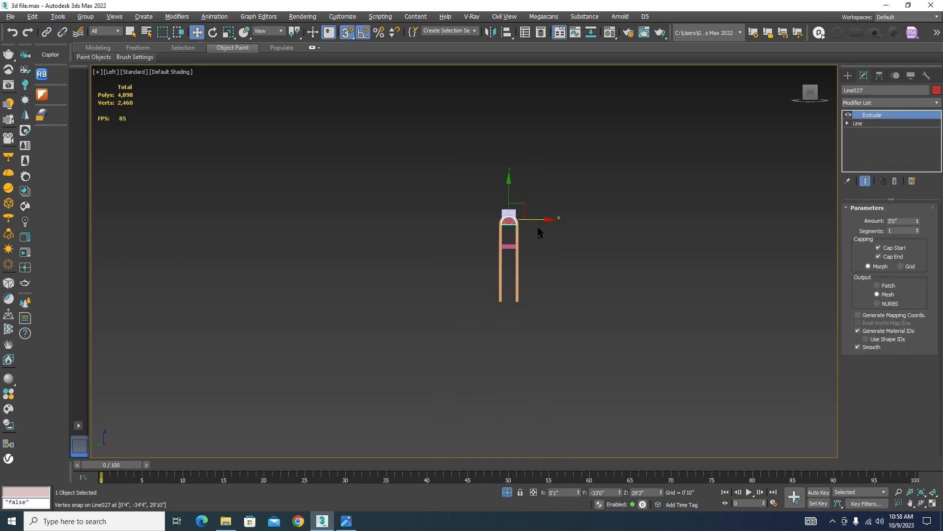
{"action": "middle_click_drag", "start_coordinate": [538, 226], "coordinate": [606, 272], "text": "alt"}
{"action": "left_click_drag", "start_coordinate": [475, 212], "coordinate": [207, 151]}
{"action": "key", "text": "s"}
{"action": "scroll", "coordinate": [206, 140], "scroll_direction": "up", "scroll_amount": 8}
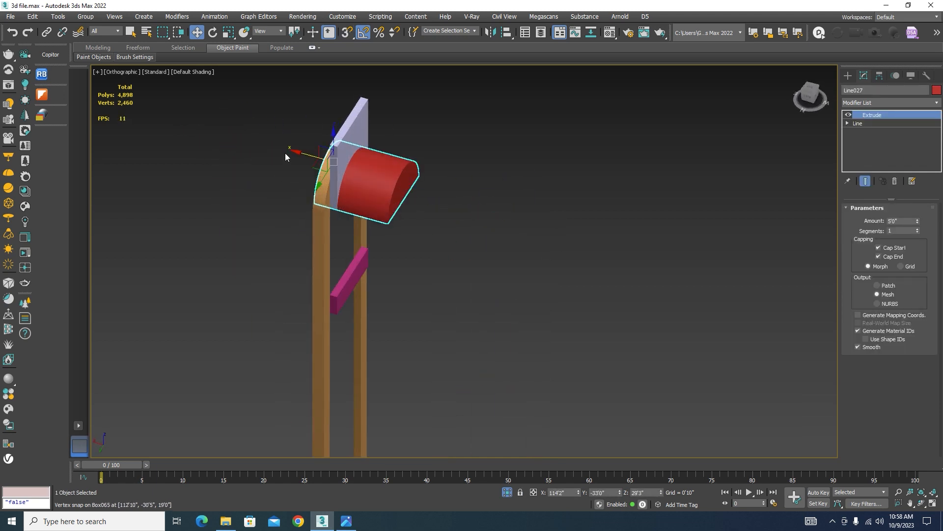
{"action": "left_click_drag", "start_coordinate": [308, 157], "coordinate": [277, 150]}
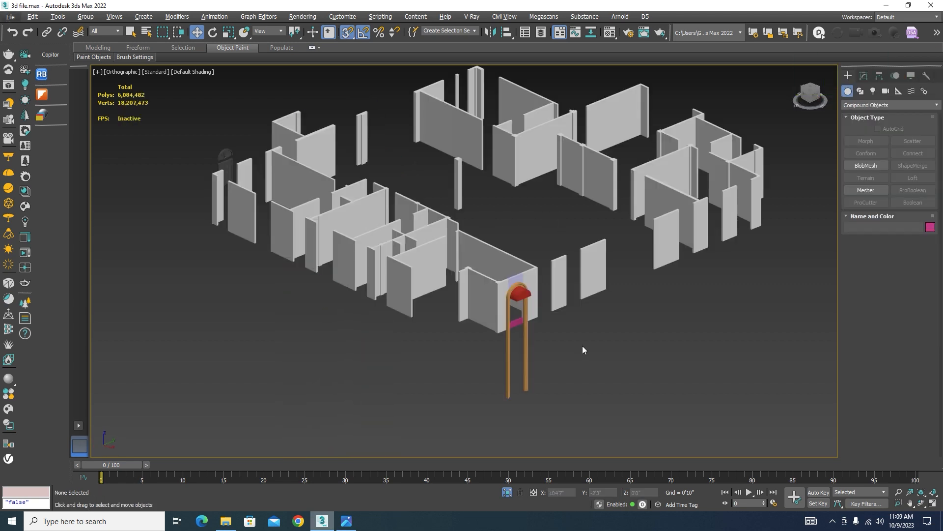
Subtract the red arch extrusion from the lavender box with ProBoolean
{"action": "scroll", "coordinate": [583, 349], "scroll_direction": "up", "scroll_amount": 5}
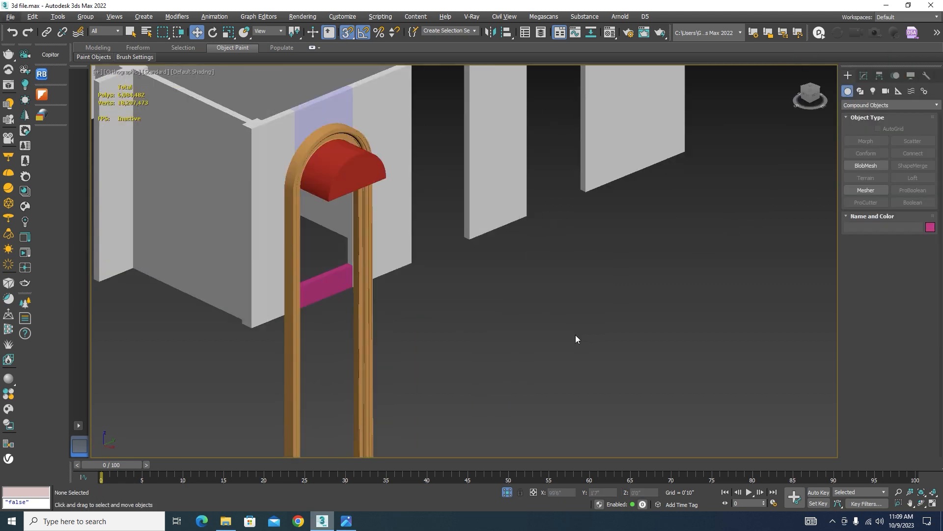
{"action": "scroll", "coordinate": [575, 337], "scroll_direction": "down", "scroll_amount": 2}
{"action": "scroll", "coordinate": [408, 206], "scroll_direction": "up", "scroll_amount": 4}
{"action": "left_click", "coordinate": [408, 206]}
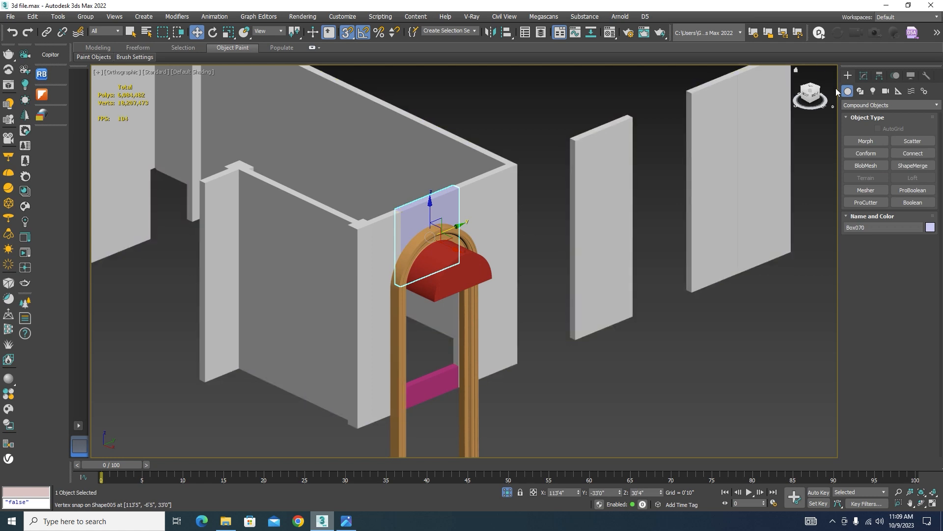
{"action": "left_click", "coordinate": [910, 191]}
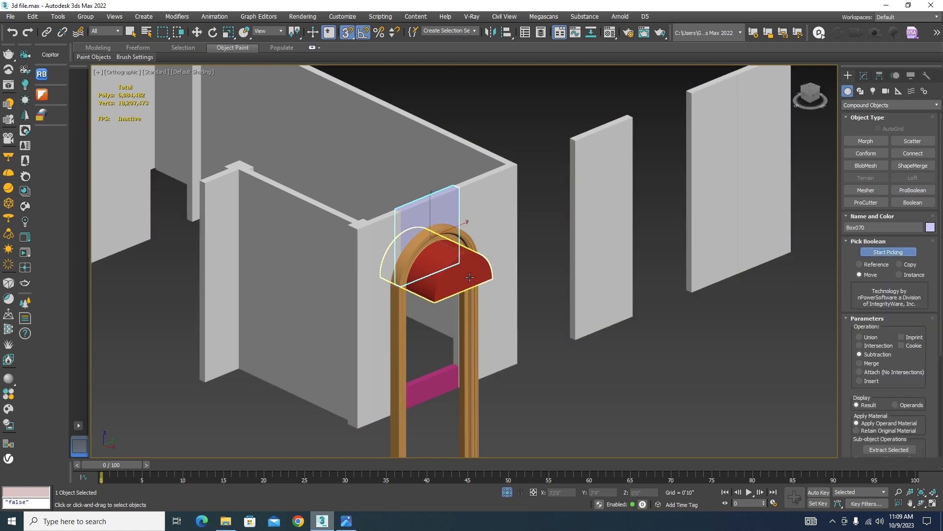
{"action": "left_click", "coordinate": [444, 276]}
{"action": "left_click", "coordinate": [582, 400]}
Move the window group into the arched opening, snapping its lower corner to the magenta sill panel's upper corner
{"action": "scroll", "coordinate": [598, 352], "scroll_direction": "down", "scroll_amount": 8}
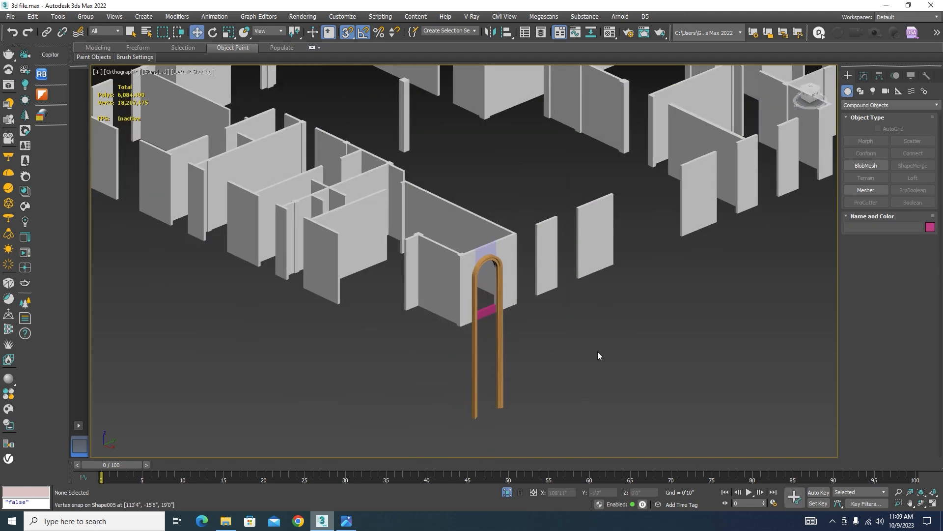
{"action": "scroll", "coordinate": [455, 293], "scroll_direction": "up", "scroll_amount": 12}
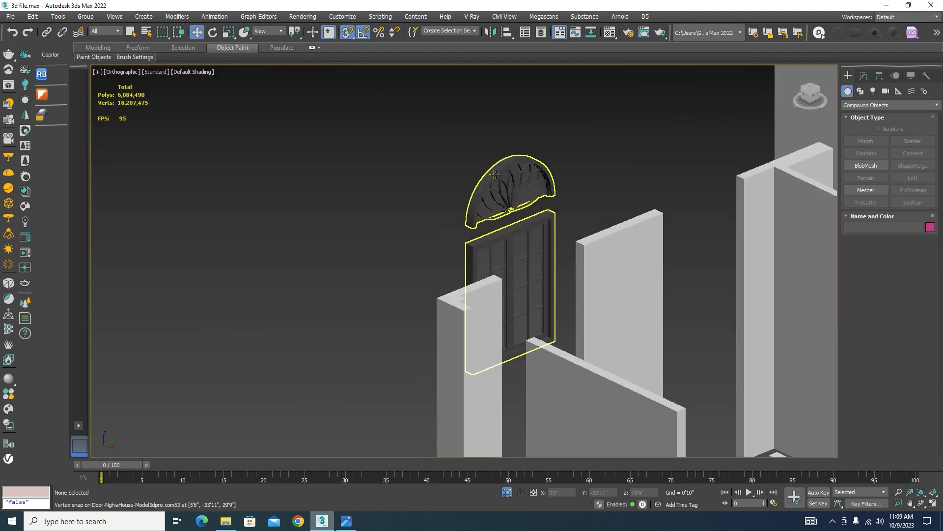
{"action": "left_click", "coordinate": [508, 212]}
{"action": "scroll", "coordinate": [506, 221], "scroll_direction": "down", "scroll_amount": 6}
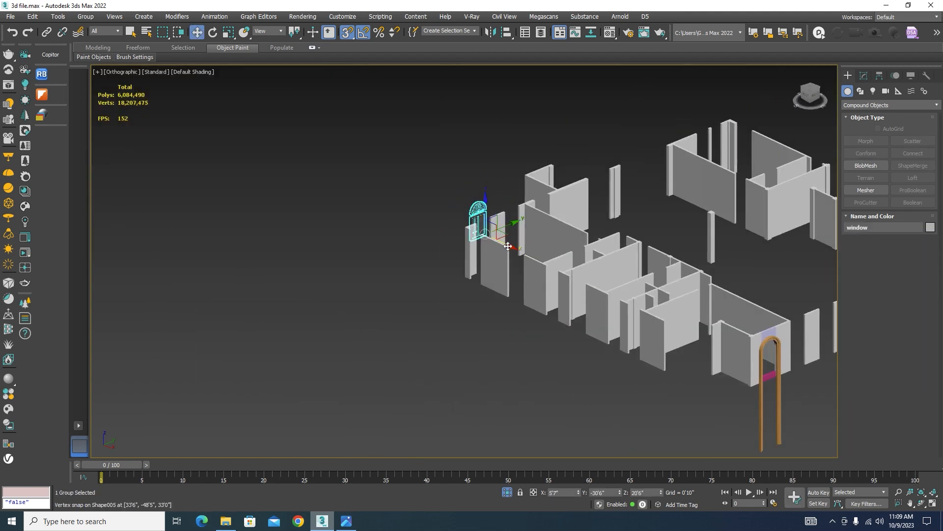
{"action": "left_click_drag", "start_coordinate": [505, 230], "coordinate": [791, 293]}
{"action": "scroll", "coordinate": [780, 396], "scroll_direction": "up", "scroll_amount": 5}
{"action": "scroll", "coordinate": [712, 261], "scroll_direction": "up", "scroll_amount": 5}
{"action": "scroll", "coordinate": [707, 253], "scroll_direction": "up", "scroll_amount": 3}
{"action": "scroll", "coordinate": [792, 293], "scroll_direction": "down", "scroll_amount": 8}
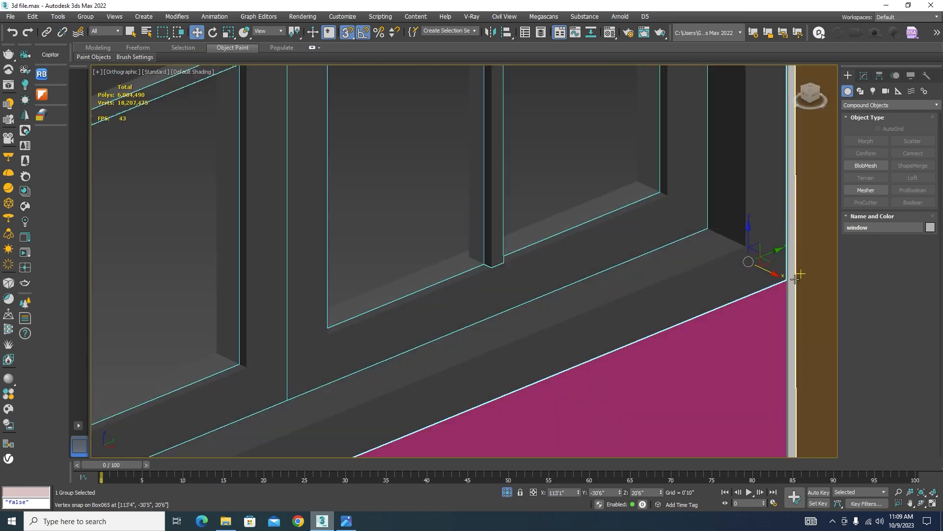
Isolate the window group with the arched surround, cut-out box and magenta sill panel, and show them in the left view
{"action": "key", "text": "l"}
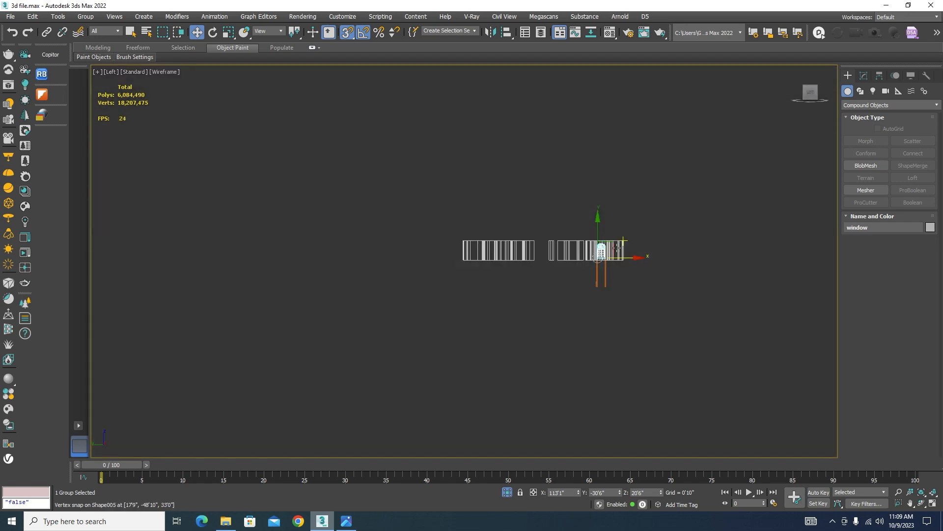
{"action": "scroll", "coordinate": [659, 238], "scroll_direction": "up", "scroll_amount": 3}
{"action": "scroll", "coordinate": [651, 241], "scroll_direction": "down", "scroll_amount": 2}
{"action": "mouse_move", "coordinate": [651, 241]}
{"action": "middle_mouse_down", "text": "alt"}
{"action": "mouse_move", "coordinate": [547, 315]}
{"action": "mouse_move", "coordinate": [527, 314]}
{"action": "mouse_move", "coordinate": [544, 310]}
{"action": "middle_mouse_up", "text": "alt"}
{"action": "scroll", "coordinate": [543, 309], "scroll_direction": "down", "scroll_amount": 3}
{"action": "scroll", "coordinate": [609, 271], "scroll_direction": "up", "scroll_amount": 6}
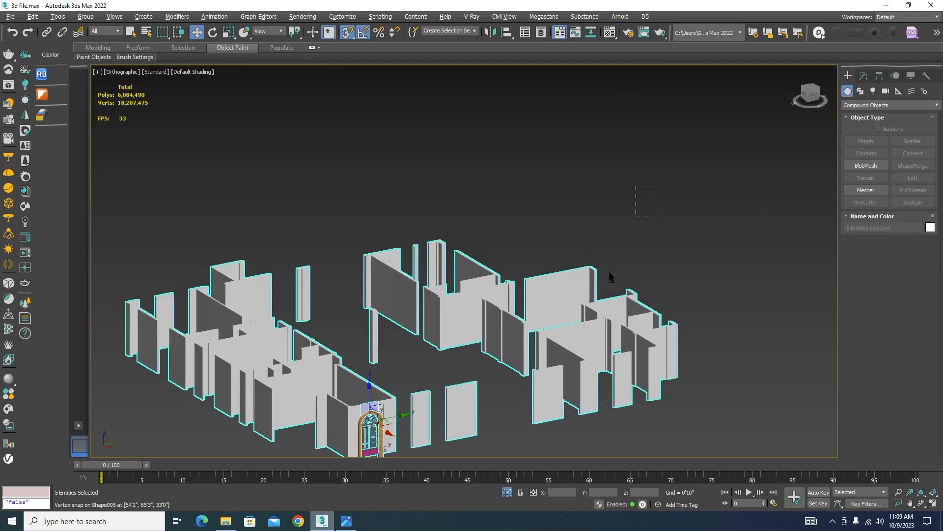
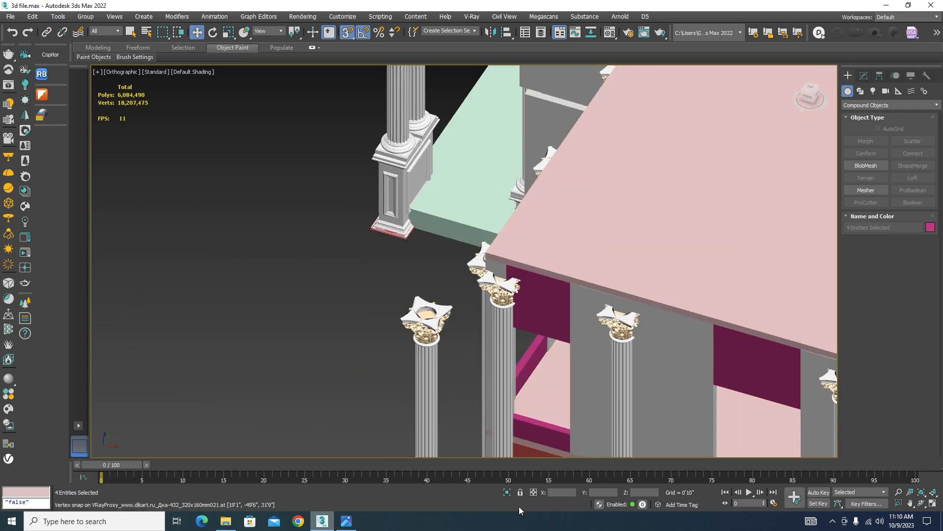
{"action": "left_click", "coordinate": [506, 492]}
{"action": "left_click", "coordinate": [604, 354]}
{"action": "key", "text": "l"}
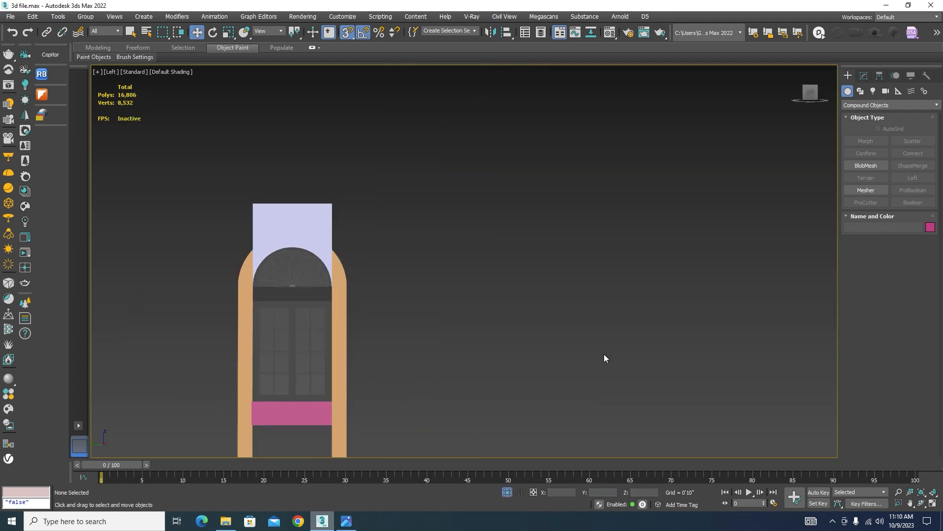
{"action": "scroll", "coordinate": [737, 255], "scroll_direction": "down", "scroll_amount": 3}
{"action": "scroll", "coordinate": [600, 280], "scroll_direction": "up", "scroll_amount": 8}
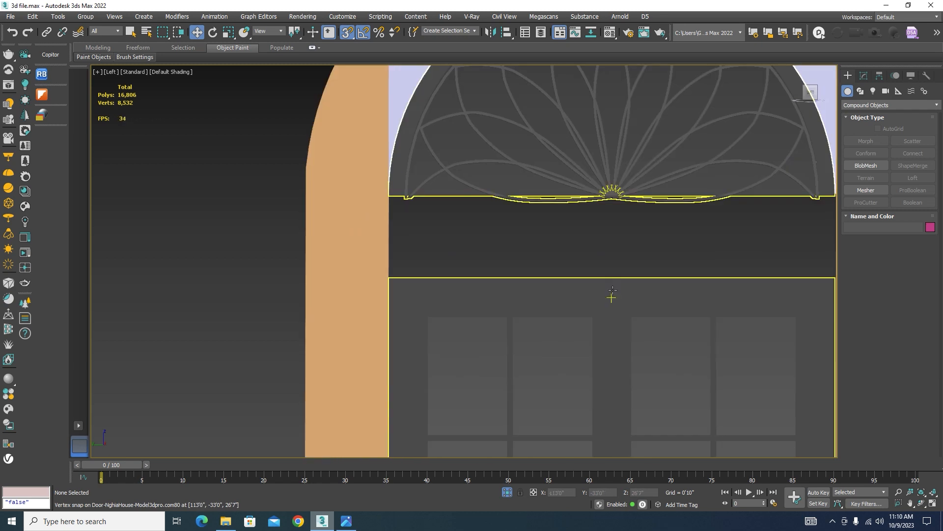
Open the window group so that its individual parts can be edited
{"action": "left_click", "coordinate": [613, 290]}
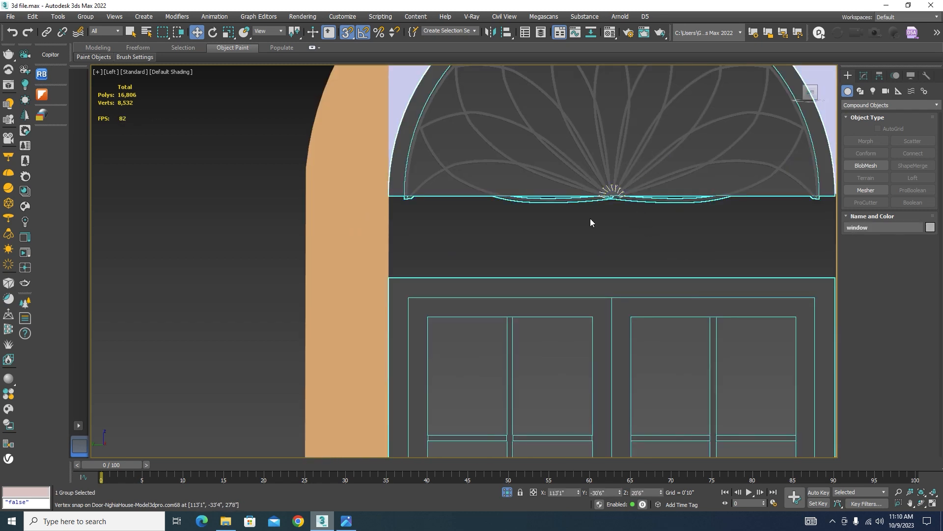
{"action": "left_click", "coordinate": [85, 16]}
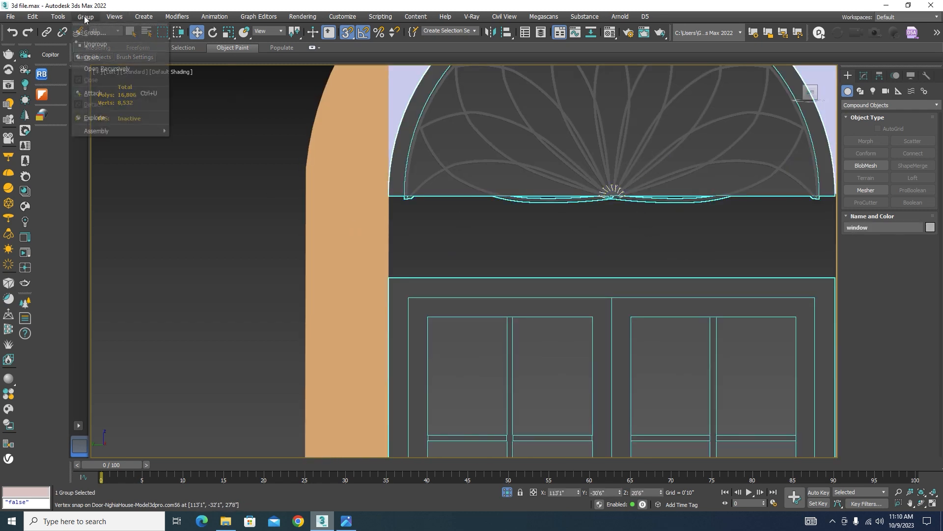
{"action": "left_click", "coordinate": [90, 62]}
Raise the top vertices of the window's rectangular outer frame to close the gap below the arched fanlight
{"action": "left_click", "coordinate": [441, 285]}
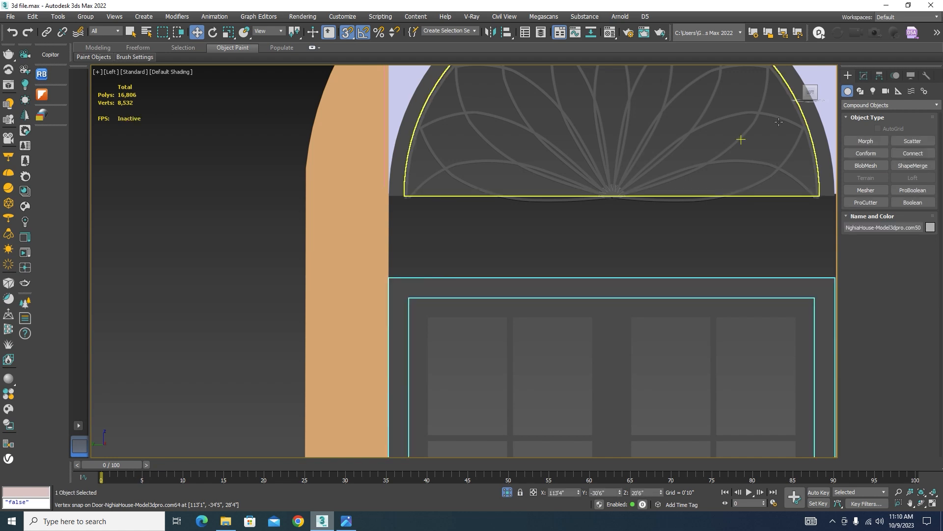
{"action": "left_click", "coordinate": [863, 76]}
{"action": "left_click", "coordinate": [865, 222]}
{"action": "scroll", "coordinate": [482, 231], "scroll_direction": "down", "scroll_amount": 3}
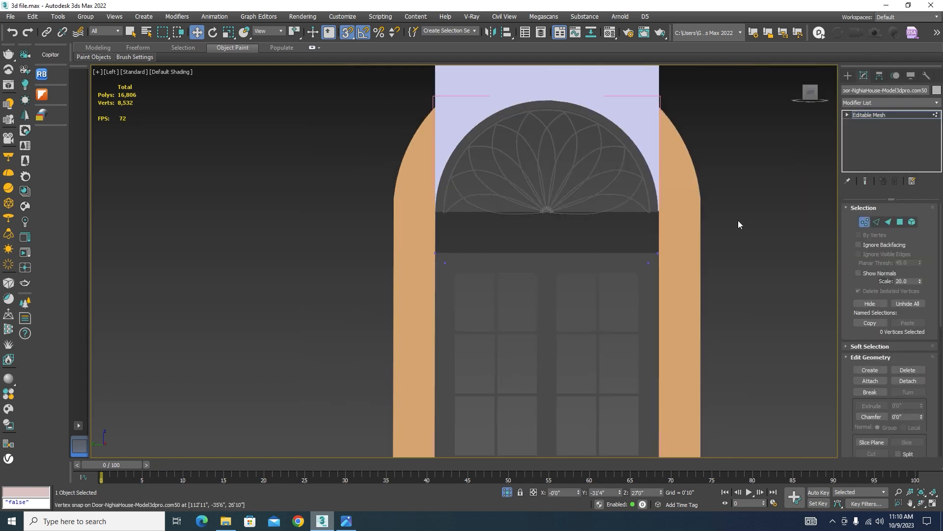
{"action": "scroll", "coordinate": [543, 239], "scroll_direction": "up", "scroll_amount": 2}
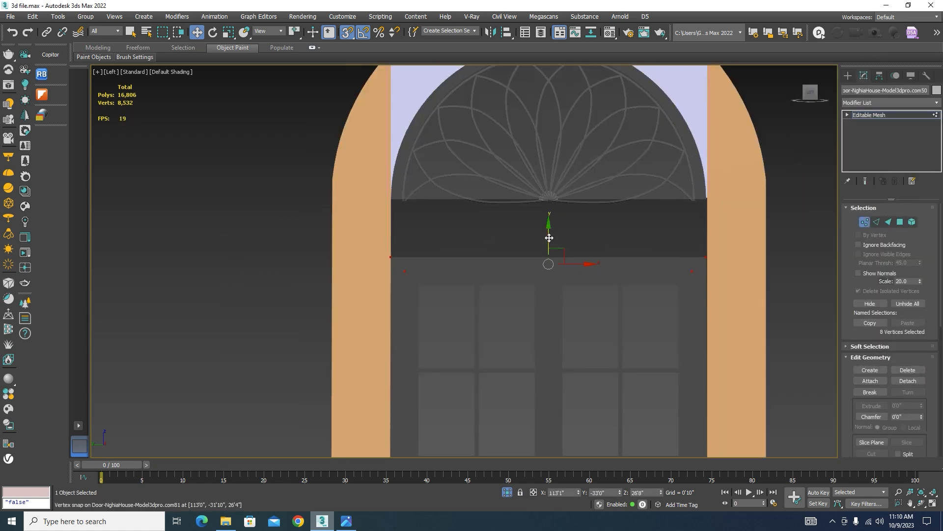
{"action": "left_click_drag", "start_coordinate": [549, 238], "coordinate": [626, 255]}
{"action": "scroll", "coordinate": [737, 258], "scroll_direction": "up", "scroll_amount": 2}
{"action": "scroll", "coordinate": [696, 248], "scroll_direction": "up", "scroll_amount": 2}
{"action": "left_click_drag", "start_coordinate": [689, 242], "coordinate": [683, 157]}
{"action": "scroll", "coordinate": [682, 157], "scroll_direction": "down", "scroll_amount": 3}
{"action": "scroll", "coordinate": [682, 158], "scroll_direction": "down", "scroll_amount": 2}
{"action": "scroll", "coordinate": [678, 162], "scroll_direction": "up", "scroll_amount": 4}
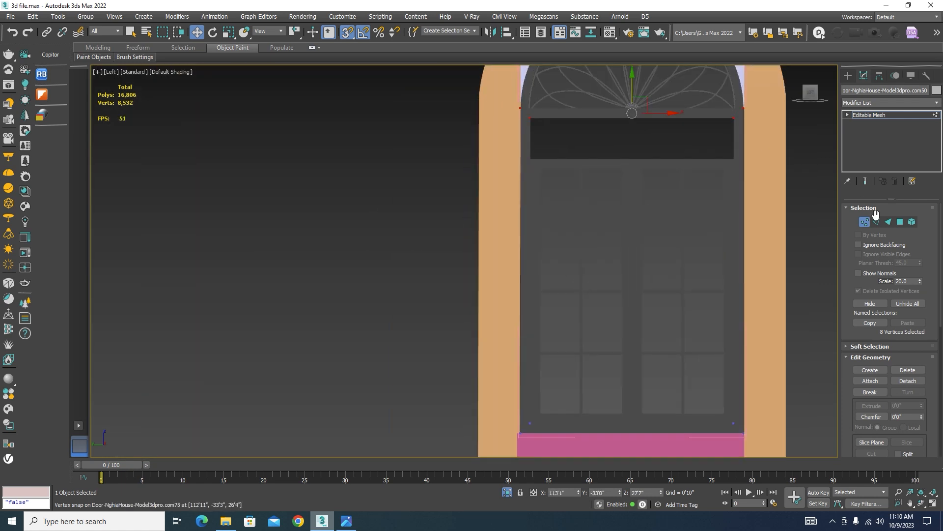
{"action": "left_click", "coordinate": [863, 220]}
{"action": "scroll", "coordinate": [639, 219], "scroll_direction": "down", "scroll_amount": 3}
{"action": "left_click", "coordinate": [657, 211]}
Raise the top vertices of the sash frame up to the outer frame's inner upper corner, aligning them in wireframe display
{"action": "scroll", "coordinate": [565, 190], "scroll_direction": "up", "scroll_amount": 4}
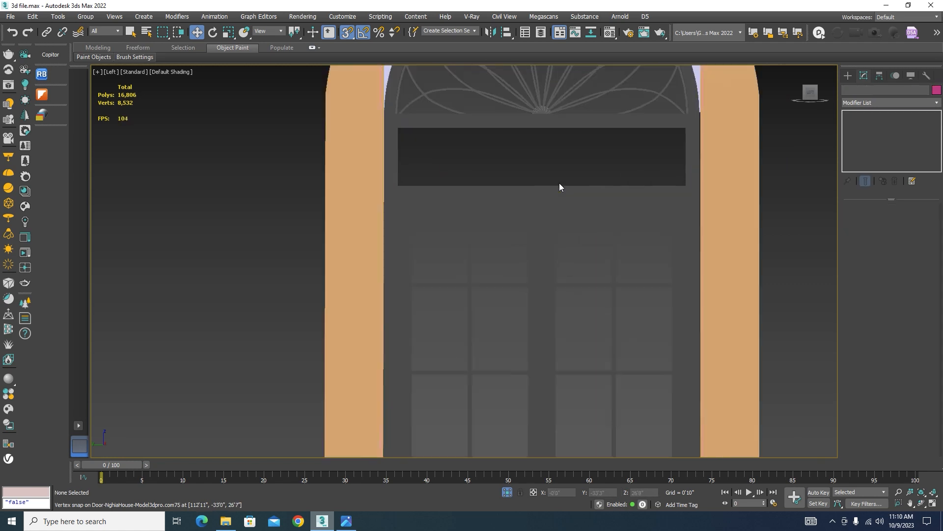
{"action": "left_click", "coordinate": [562, 198]}
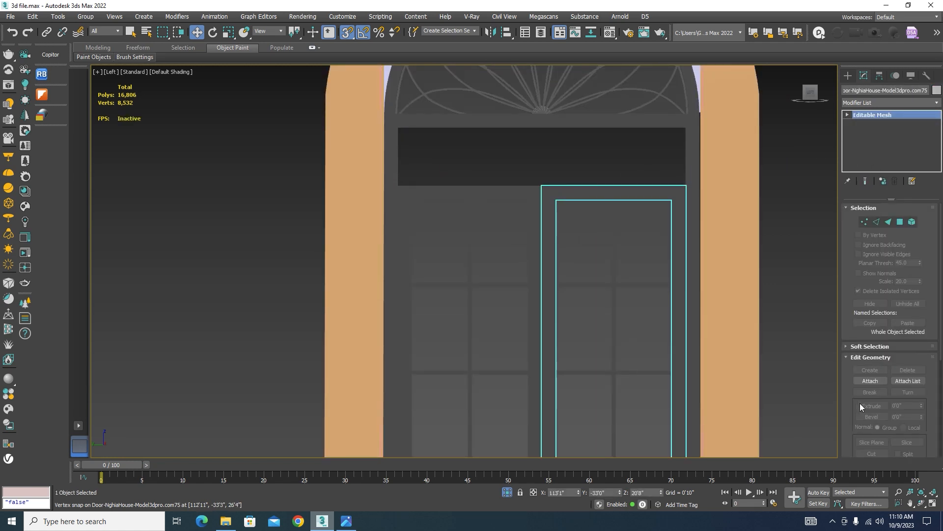
{"action": "left_click", "coordinate": [870, 381]}
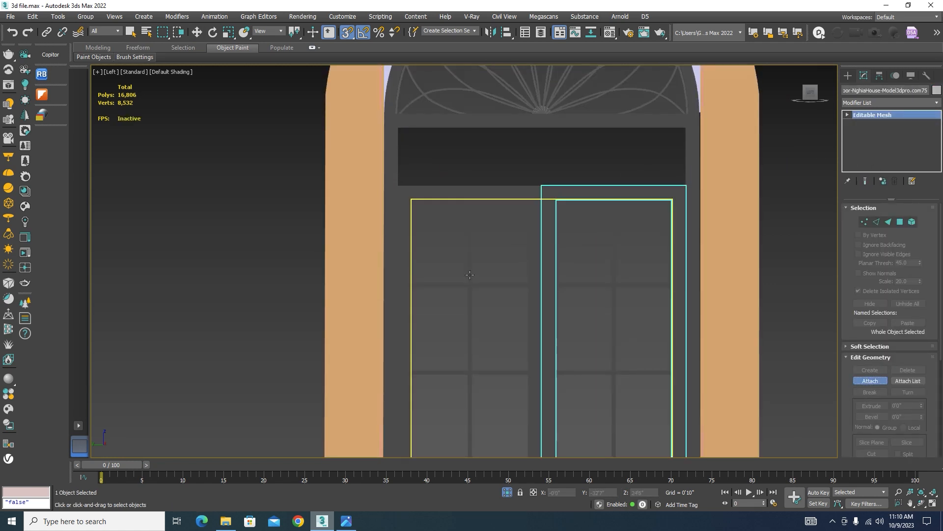
{"action": "left_click", "coordinate": [869, 382]}
{"action": "left_click", "coordinate": [864, 222]}
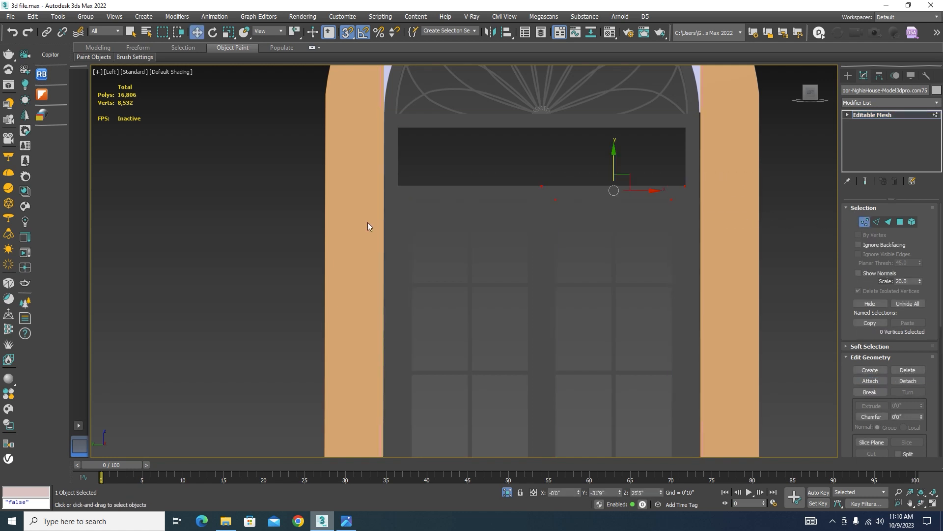
{"action": "scroll", "coordinate": [618, 172], "scroll_direction": "up", "scroll_amount": 3}
{"action": "left_click_drag", "start_coordinate": [607, 182], "coordinate": [708, 114]}
{"action": "scroll", "coordinate": [708, 114], "scroll_direction": "up", "scroll_amount": 8}
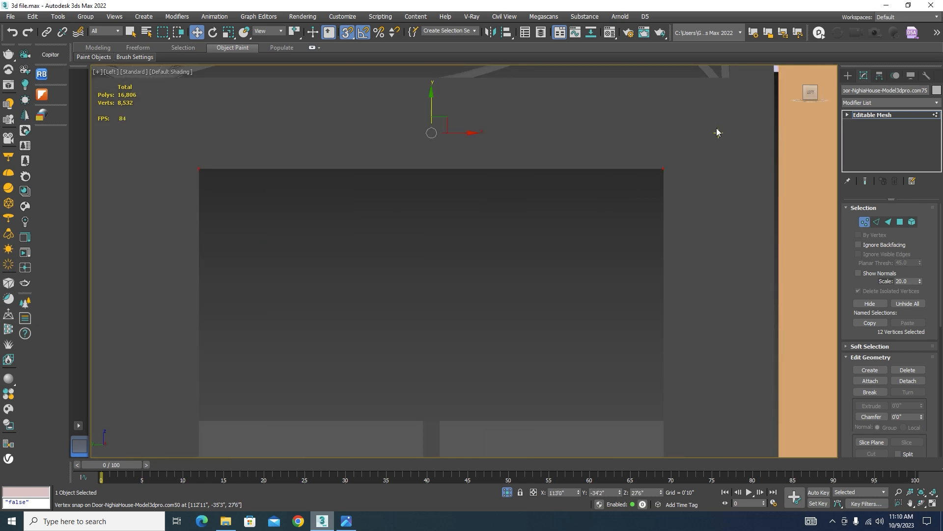
{"action": "key", "text": "F3"}
{"action": "left_click_drag", "start_coordinate": [716, 115], "coordinate": [719, 133]}
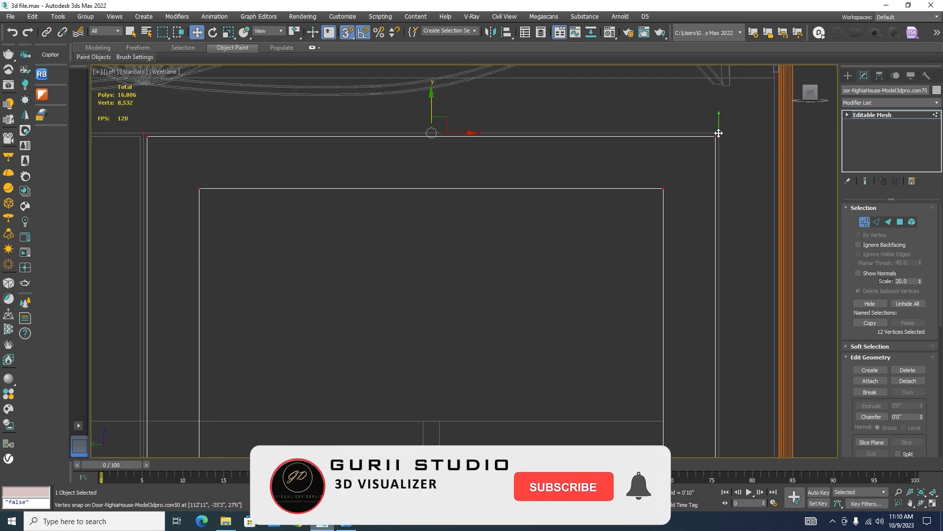
{"action": "scroll", "coordinate": [585, 150], "scroll_direction": "down", "scroll_amount": 10}
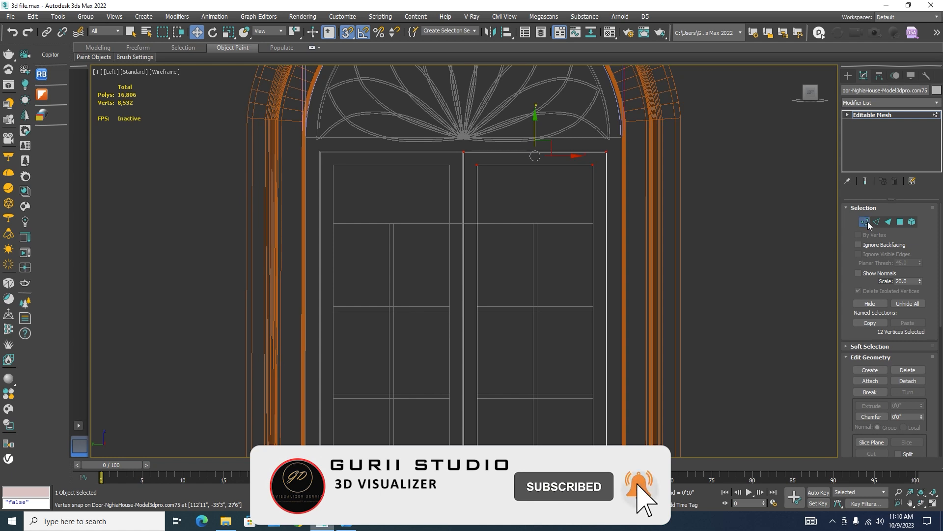
{"action": "left_click", "coordinate": [865, 222]}
{"action": "left_click", "coordinate": [745, 264]}
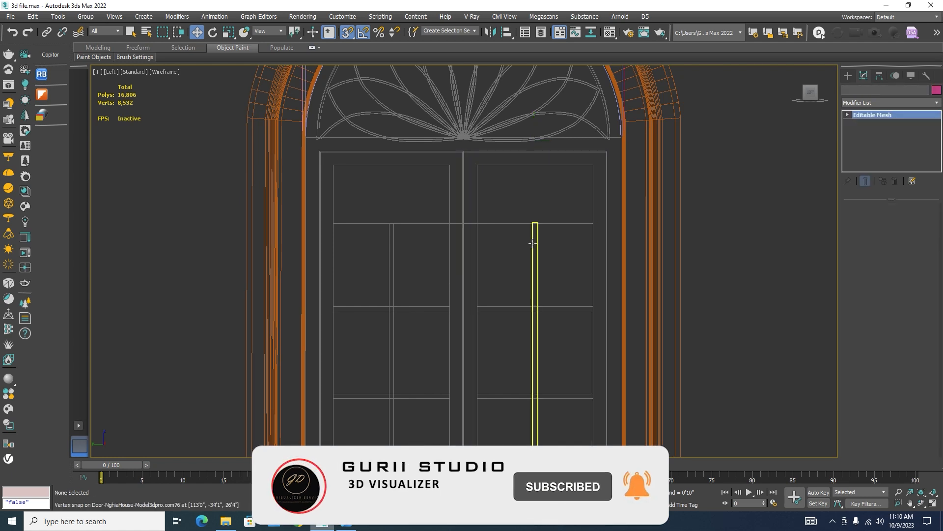
Extend the sash's vertical glazing bar by snapping its top vertices to the sash frame's inner upper corner
{"action": "left_click", "coordinate": [533, 243]}
{"action": "key", "text": "1"}
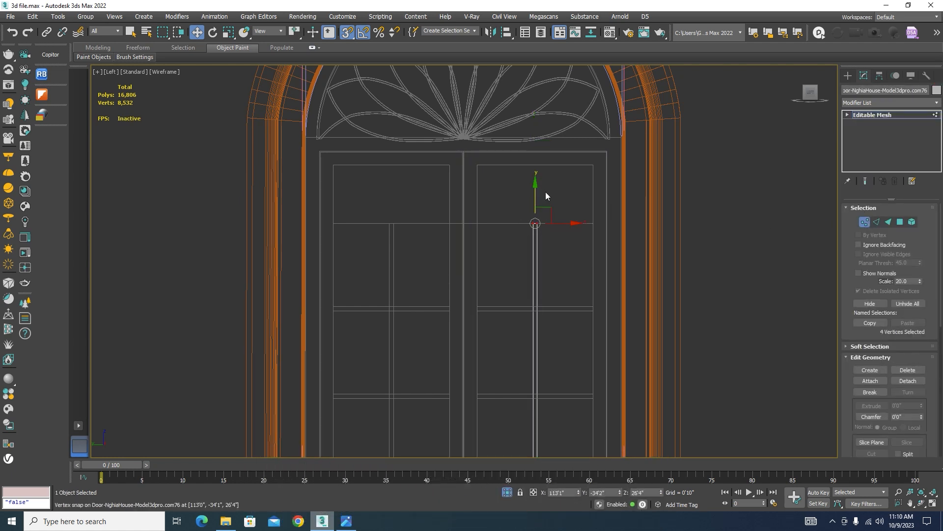
{"action": "left_click_drag", "start_coordinate": [536, 194], "coordinate": [593, 165]}
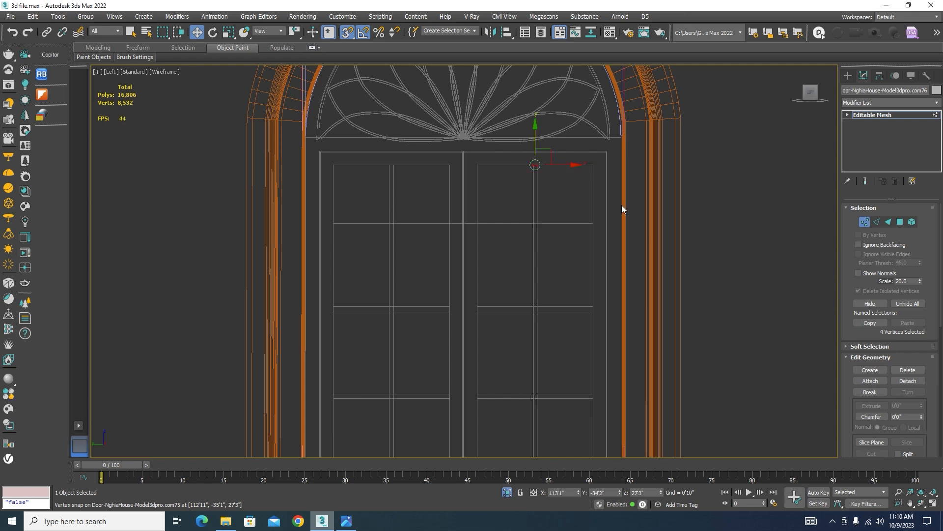
{"action": "left_click", "coordinate": [865, 222]}
{"action": "left_click", "coordinate": [577, 216]}
Extend the glass panel by snapping its top vertices to the sash frame's inner upper corner, and restore the shaded display
{"action": "left_click", "coordinate": [560, 227]}
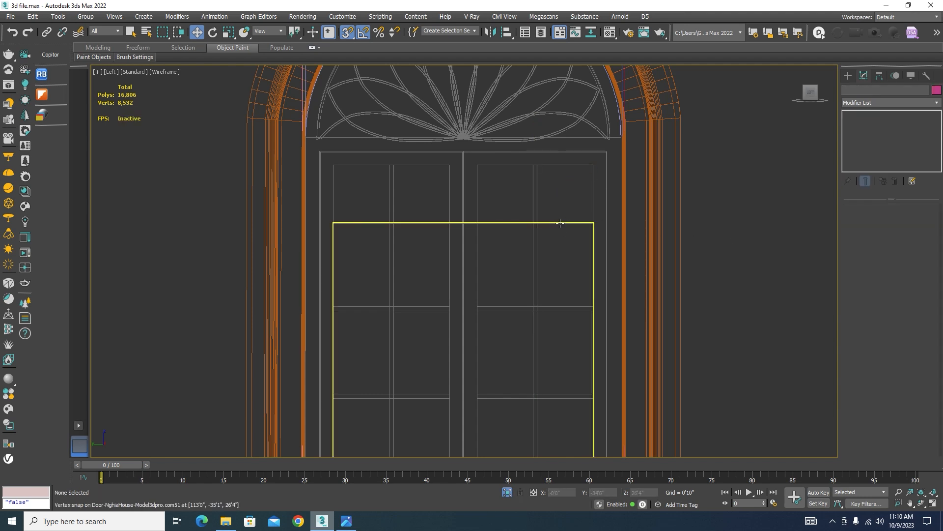
{"action": "left_click", "coordinate": [864, 223]}
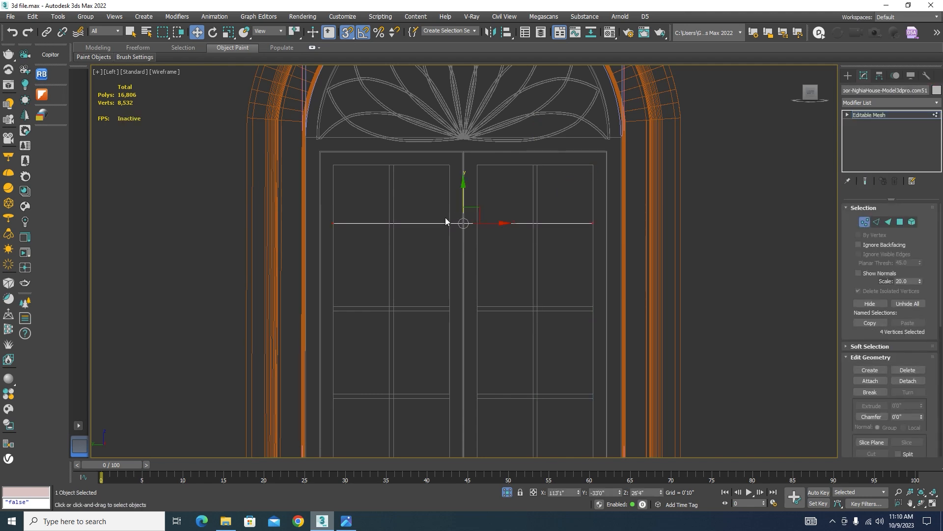
{"action": "left_click", "coordinate": [708, 214]}
{"action": "left_click_drag", "start_coordinate": [475, 196], "coordinate": [596, 164]}
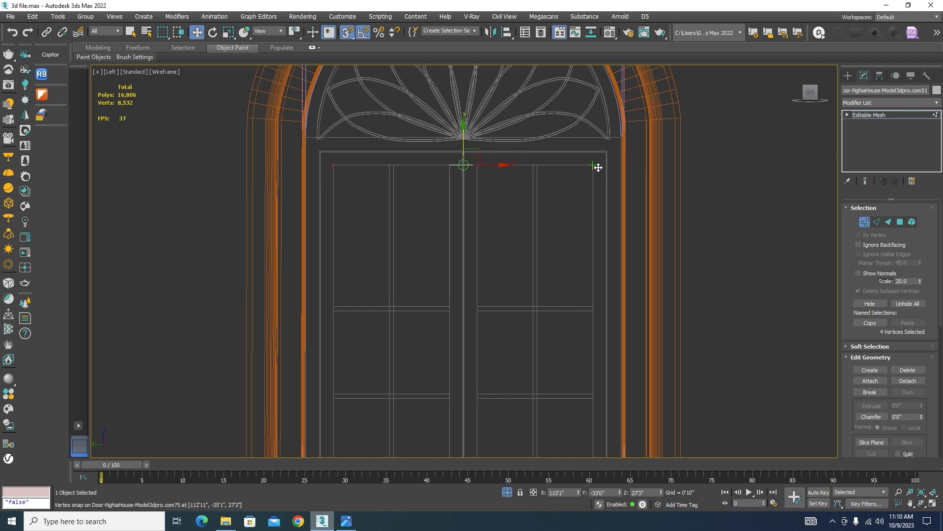
{"action": "key", "text": "F3"}
{"action": "scroll", "coordinate": [584, 168], "scroll_direction": "down", "scroll_amount": 5}
{"action": "scroll", "coordinate": [573, 179], "scroll_direction": "up", "scroll_amount": 4}
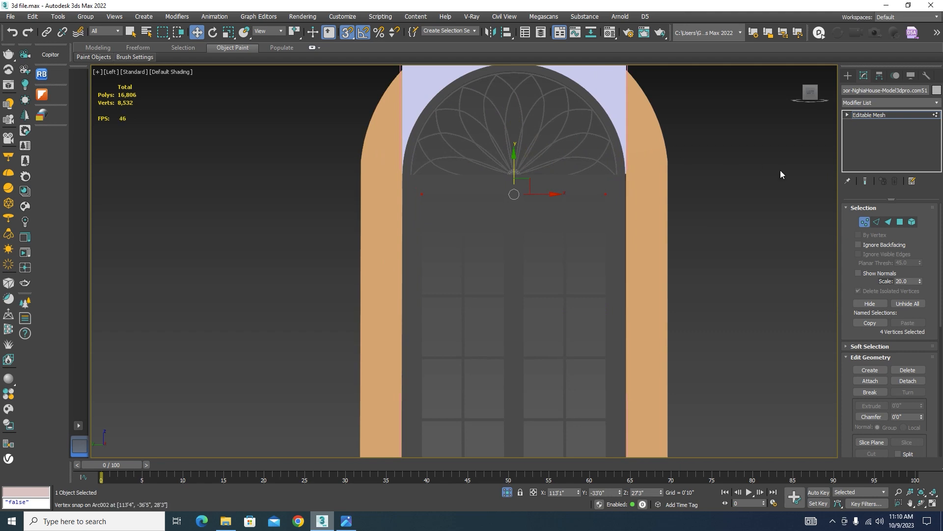
{"action": "left_click", "coordinate": [864, 221]}
Close the window group and clear the selection
{"action": "scroll", "coordinate": [683, 179], "scroll_direction": "down", "scroll_amount": 3}
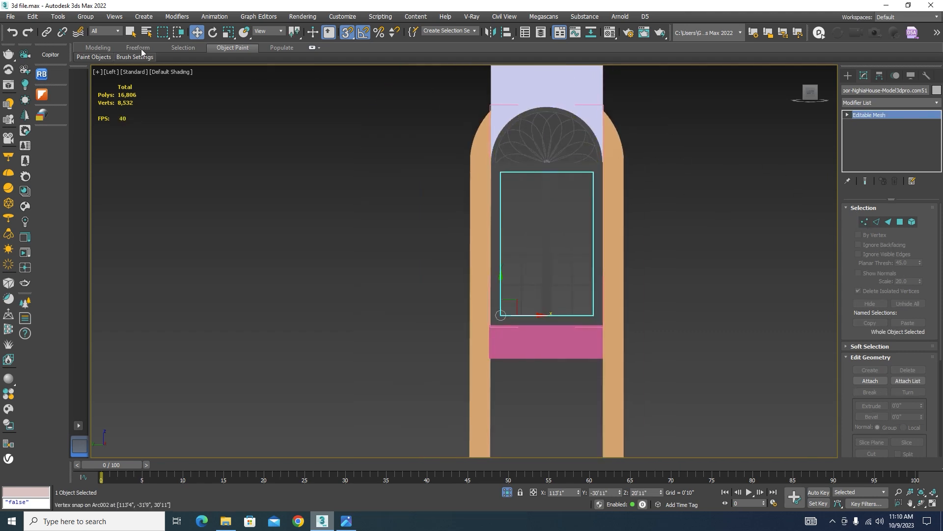
{"action": "left_click", "coordinate": [97, 18]}
{"action": "left_click", "coordinate": [94, 80]}
{"action": "scroll", "coordinate": [440, 161], "scroll_direction": "down", "scroll_amount": 5}
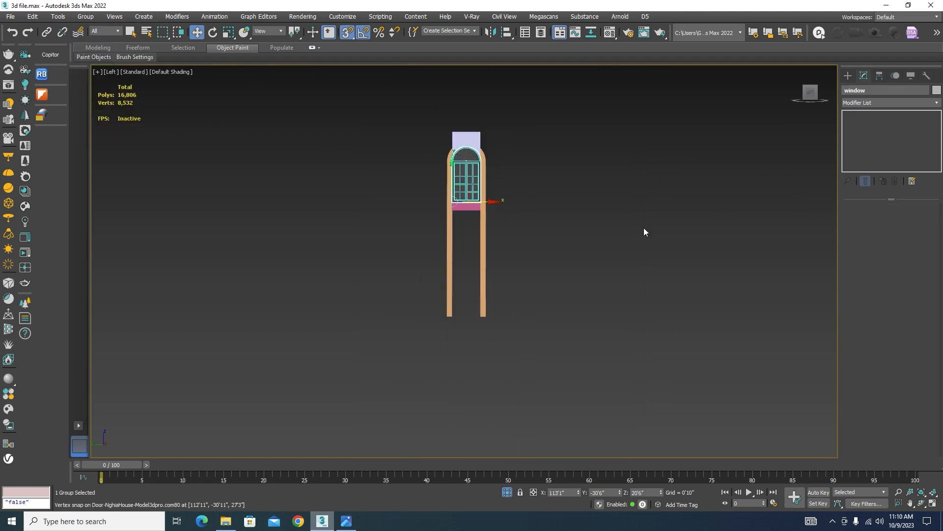
{"action": "left_click", "coordinate": [645, 231]}
Bring back the whole building, add the red wall panels to the selected window assembly, and isolate them together
{"action": "left_click_drag", "start_coordinate": [521, 123], "coordinate": [412, 424]}
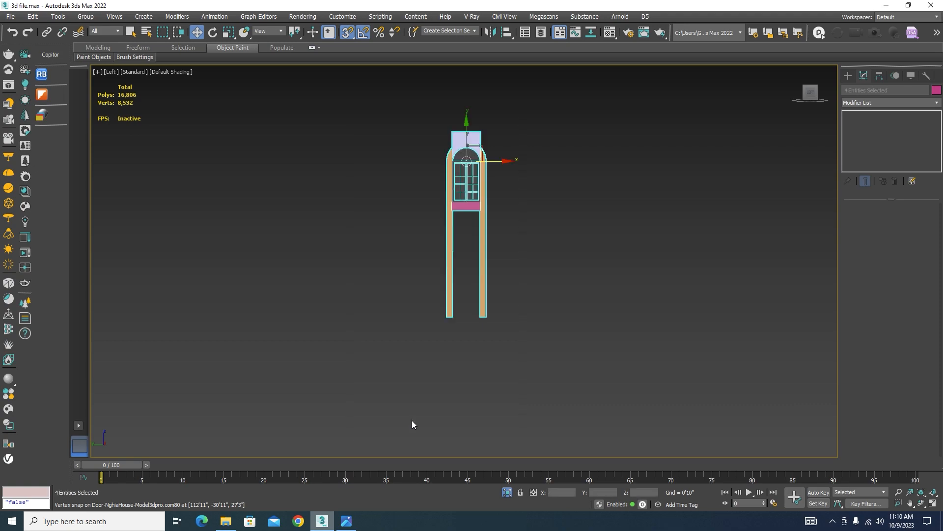
{"action": "left_click", "coordinate": [507, 492]}
{"action": "middle_click_drag", "start_coordinate": [550, 364], "coordinate": [423, 351], "text": "alt"}
{"action": "scroll", "coordinate": [570, 224], "scroll_direction": "up", "scroll_amount": 5}
{"action": "left_click", "coordinate": [573, 213], "text": "ctrl"}
{"action": "scroll", "coordinate": [573, 213], "scroll_direction": "down", "scroll_amount": 8}
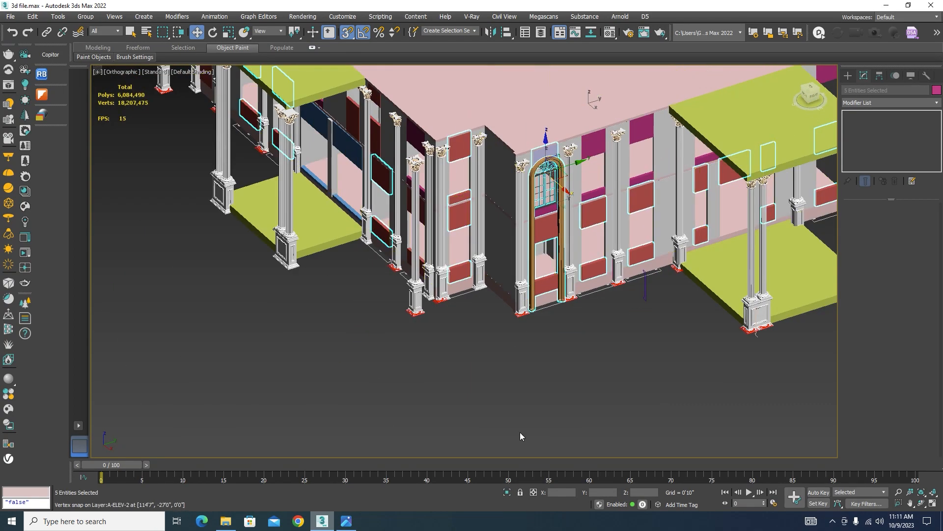
{"action": "left_click", "coordinate": [507, 492]}
{"action": "scroll", "coordinate": [570, 344], "scroll_direction": "down", "scroll_amount": 4}
{"action": "scroll", "coordinate": [520, 342], "scroll_direction": "up", "scroll_amount": 4}
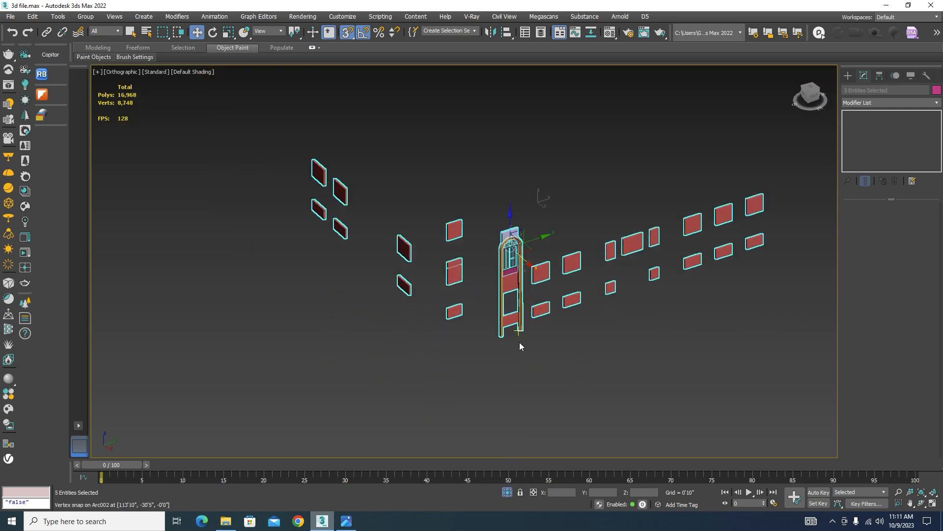
Leave isolation, add the spare window two group lying outside the building to the selection, and isolate everything selected
{"action": "left_click", "coordinate": [507, 493]}
{"action": "scroll", "coordinate": [586, 208], "scroll_direction": "down", "scroll_amount": 6}
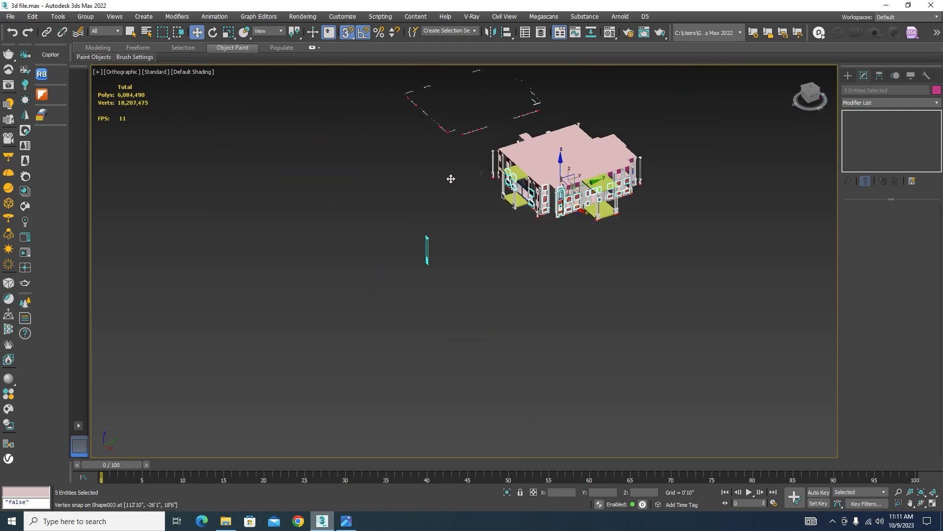
{"action": "scroll", "coordinate": [449, 177], "scroll_direction": "up", "scroll_amount": 2}
{"action": "scroll", "coordinate": [472, 175], "scroll_direction": "up", "scroll_amount": 4}
{"action": "left_click_drag", "start_coordinate": [468, 143], "coordinate": [354, 347], "text": "ctrl"}
{"action": "scroll", "coordinate": [423, 305], "scroll_direction": "down", "scroll_amount": 2}
{"action": "left_click", "coordinate": [507, 493]}
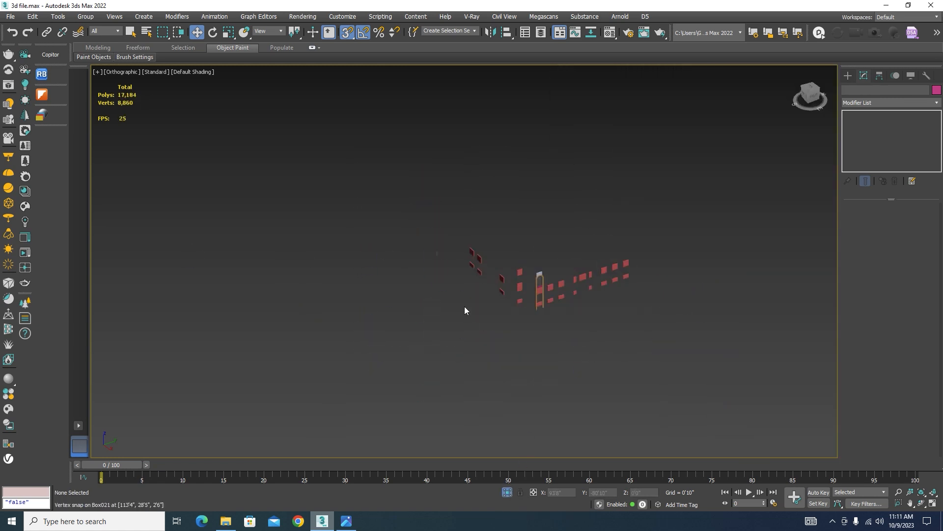
In the left view, move the window two group sideways, snapping its lower corner to the arched surround's inner edge
{"action": "scroll", "coordinate": [470, 185], "scroll_direction": "up", "scroll_amount": 3}
{"action": "left_click", "coordinate": [436, 222]}
{"action": "left_click_drag", "start_coordinate": [453, 239], "coordinate": [634, 328]}
{"action": "key", "text": "l"}
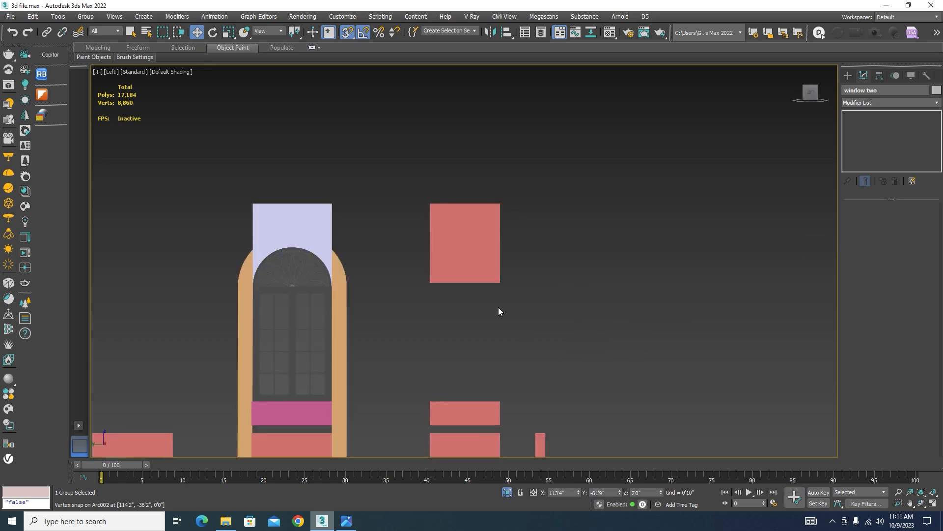
{"action": "scroll", "coordinate": [499, 309], "scroll_direction": "down", "scroll_amount": 6}
{"action": "scroll", "coordinate": [552, 322], "scroll_direction": "up", "scroll_amount": 5}
{"action": "left_click_drag", "start_coordinate": [567, 325], "coordinate": [363, 376]}
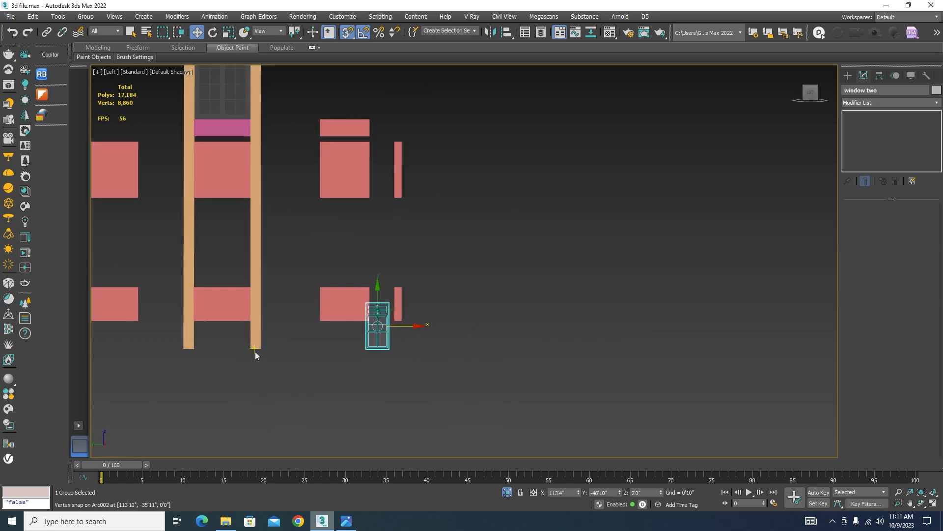
{"action": "scroll", "coordinate": [618, 379], "scroll_direction": "up", "scroll_amount": 6}
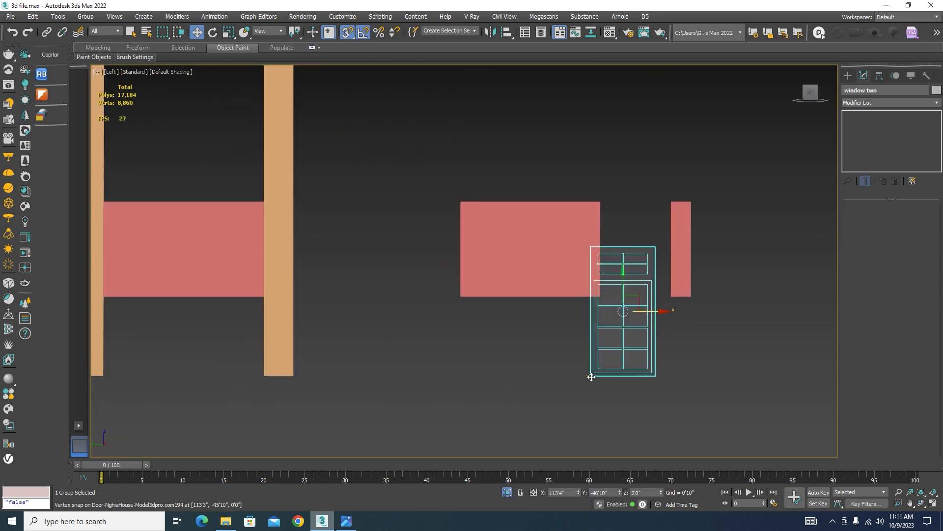
{"action": "left_click_drag", "start_coordinate": [592, 376], "coordinate": [212, 234]}
Raise the window two group vertically until its base snaps to the upper edge of the lowest red panel
{"action": "scroll", "coordinate": [324, 238], "scroll_direction": "down", "scroll_amount": 2}
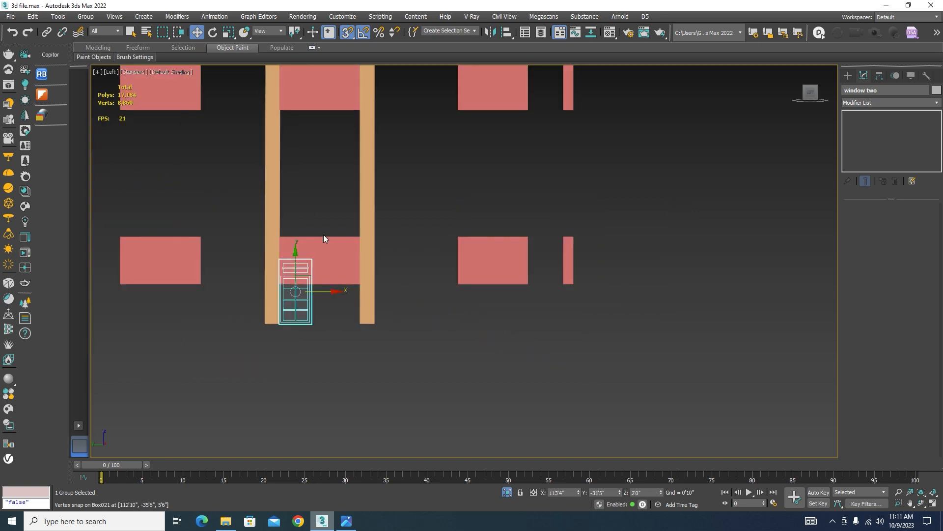
{"action": "scroll", "coordinate": [303, 254], "scroll_direction": "up", "scroll_amount": 1}
{"action": "left_click_drag", "start_coordinate": [293, 290], "coordinate": [286, 267]}
{"action": "scroll", "coordinate": [268, 197], "scroll_direction": "up", "scroll_amount": 3}
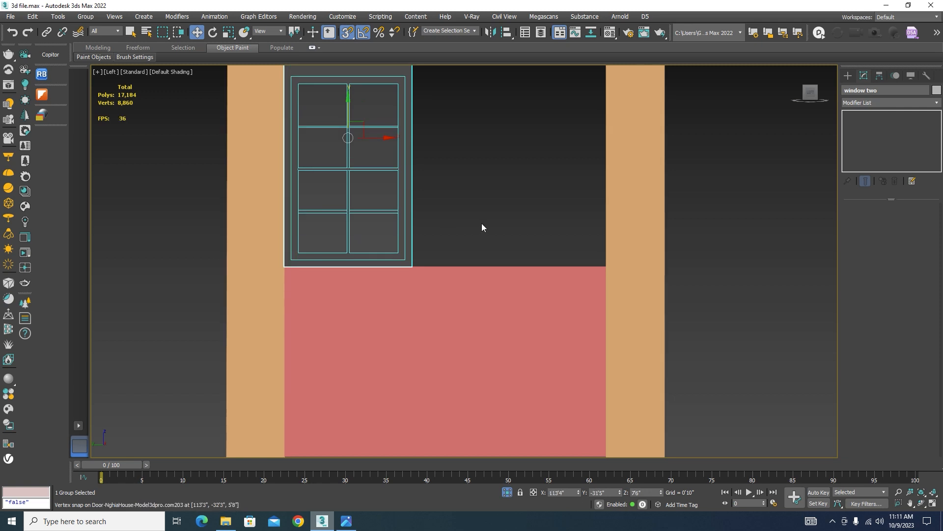
{"action": "scroll", "coordinate": [484, 224], "scroll_direction": "down", "scroll_amount": 3}
{"action": "scroll", "coordinate": [468, 167], "scroll_direction": "up", "scroll_amount": 2}
Move only the pivot of the window two group to its lower corner where the arched surround meets the red panel
{"action": "left_click", "coordinate": [474, 171]}
{"action": "left_click", "coordinate": [454, 191]}
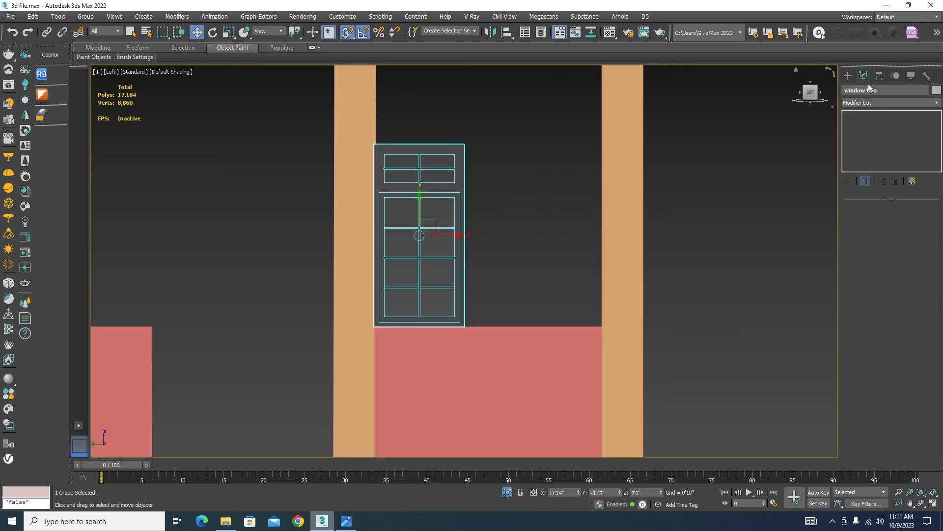
{"action": "left_click", "coordinate": [880, 76]}
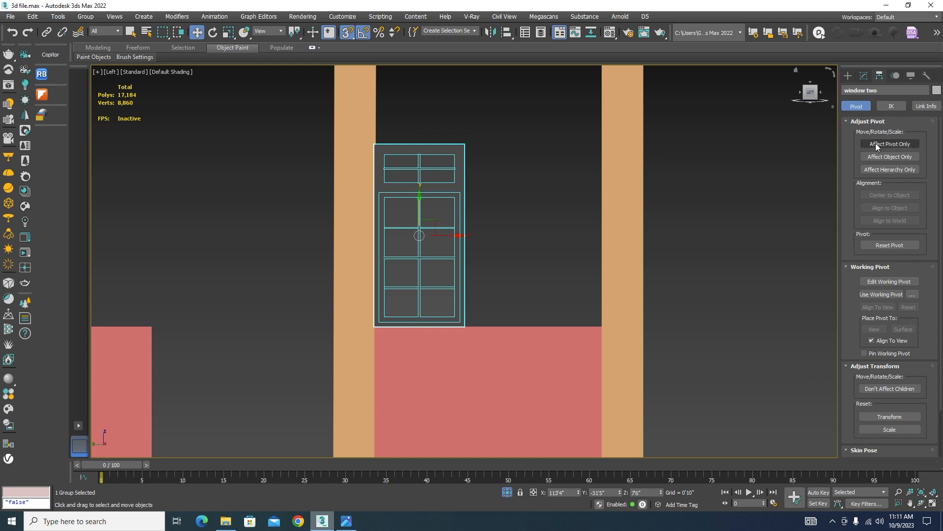
{"action": "left_click", "coordinate": [877, 146]}
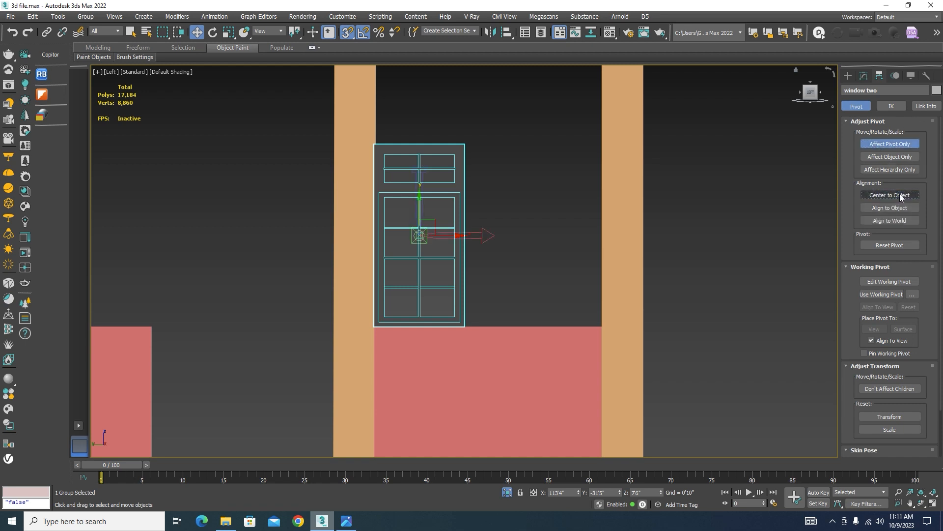
{"action": "left_click", "coordinate": [901, 197]}
{"action": "left_click_drag", "start_coordinate": [421, 212], "coordinate": [373, 329]}
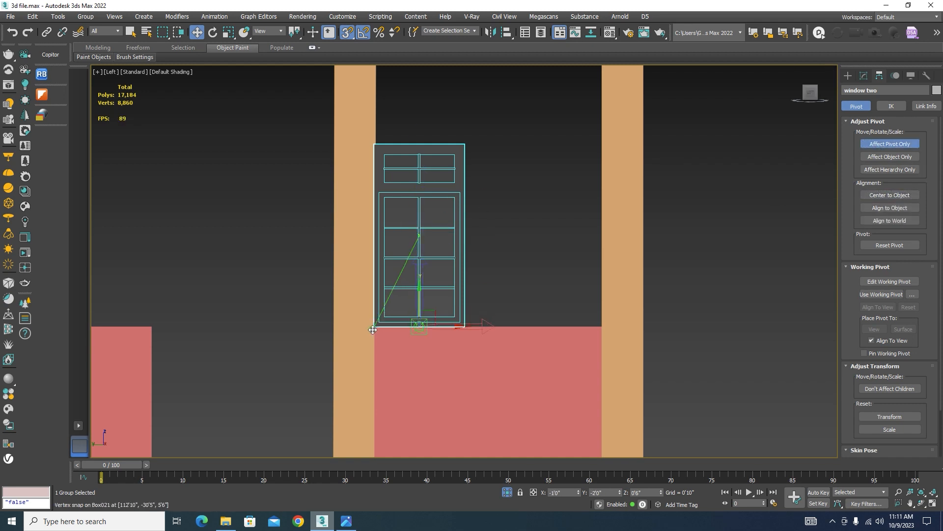
{"action": "scroll", "coordinate": [293, 299], "scroll_direction": "up", "scroll_amount": 5}
{"action": "left_click_drag", "start_coordinate": [644, 363], "coordinate": [490, 363]}
{"action": "left_click", "coordinate": [881, 143]}
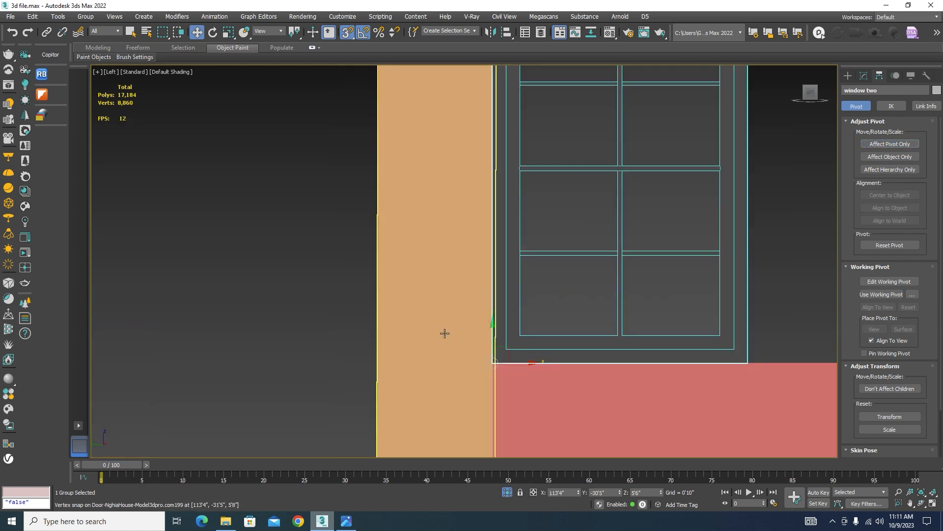
Scale window two uniformly from its corner pivot until its top meets the underside of the upper red panel
{"action": "scroll", "coordinate": [478, 301], "scroll_direction": "down", "scroll_amount": 6}
{"action": "key", "text": "r"}
{"action": "left_click_drag", "start_coordinate": [497, 305], "coordinate": [521, 246]}
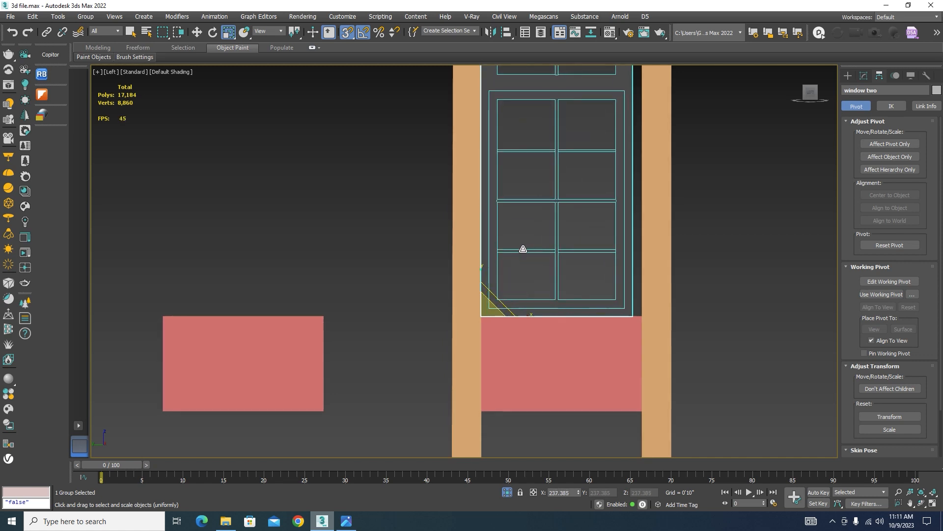
{"action": "scroll", "coordinate": [543, 305], "scroll_direction": "down", "scroll_amount": 2}
{"action": "scroll", "coordinate": [540, 277], "scroll_direction": "up", "scroll_amount": 1}
{"action": "left_click_drag", "start_coordinate": [505, 337], "coordinate": [510, 347]}
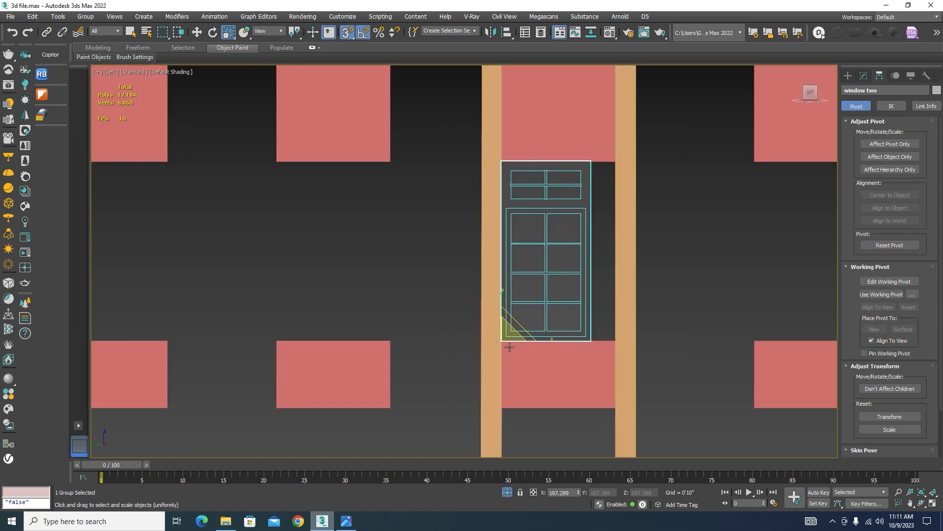
Add an FFD 4x4x4 modifier to window two and open its control points for editing
{"action": "left_click", "coordinate": [864, 76]}
{"action": "left_click", "coordinate": [937, 104]}
{"action": "key", "text": "f"}
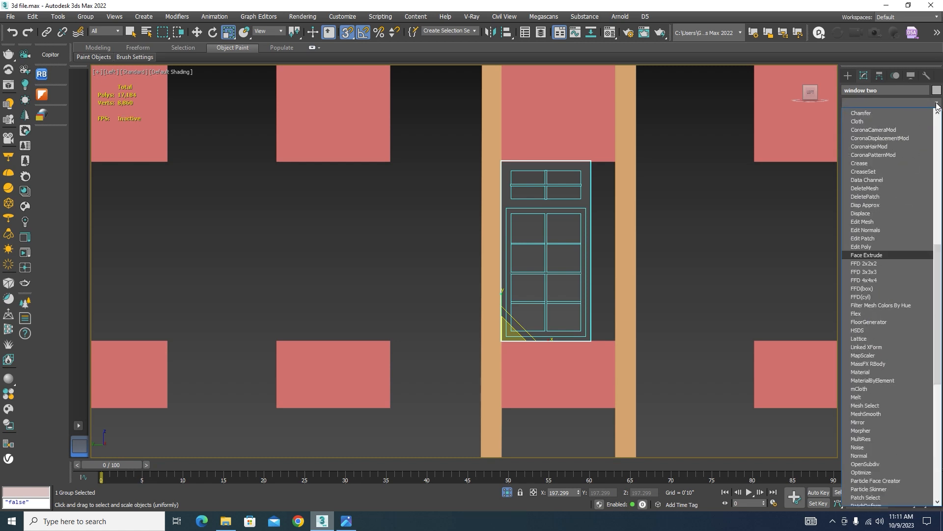
{"action": "left_click", "coordinate": [874, 137]}
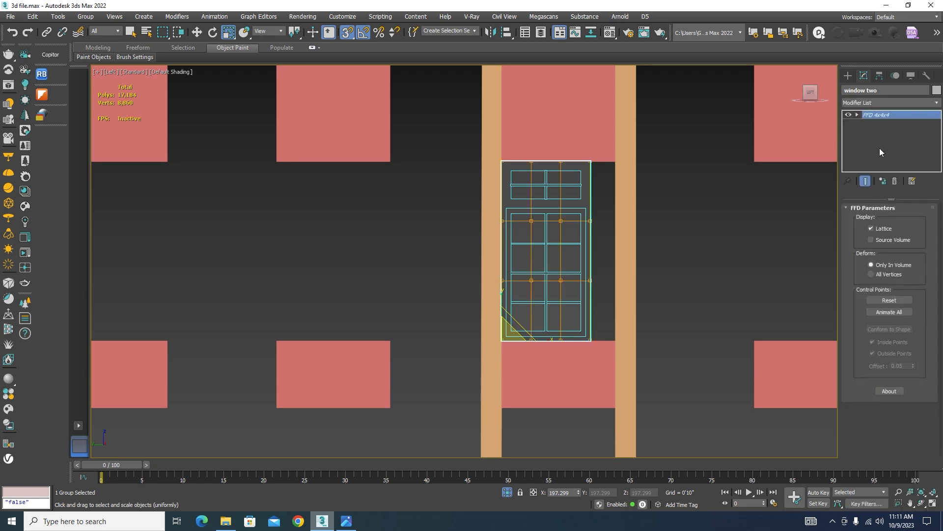
{"action": "left_click", "coordinate": [857, 115]}
{"action": "key", "text": "1"}
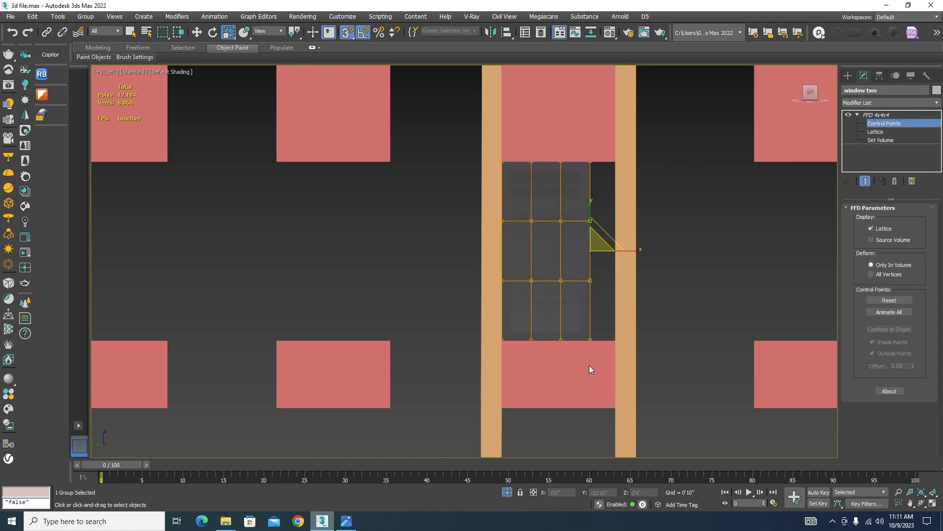
Move the outer column of lattice control points horizontally, snapping it to the far inner edge of the arched surround
{"action": "scroll", "coordinate": [594, 265], "scroll_direction": "up", "scroll_amount": 4}
{"action": "key", "text": "w"}
{"action": "left_click_drag", "start_coordinate": [621, 211], "coordinate": [643, 392]}
{"action": "scroll", "coordinate": [610, 314], "scroll_direction": "down", "scroll_amount": 3}
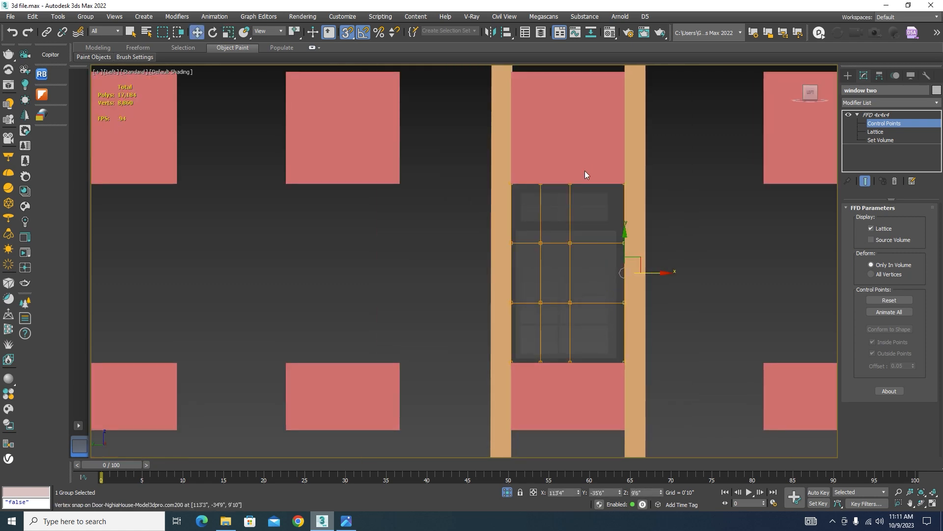
Shift the two inner columns of lattice control points horizontally to center window two's middle mullion and even out the panes
{"action": "key", "text": "F3"}
{"action": "scroll", "coordinate": [566, 305], "scroll_direction": "up", "scroll_amount": 2}
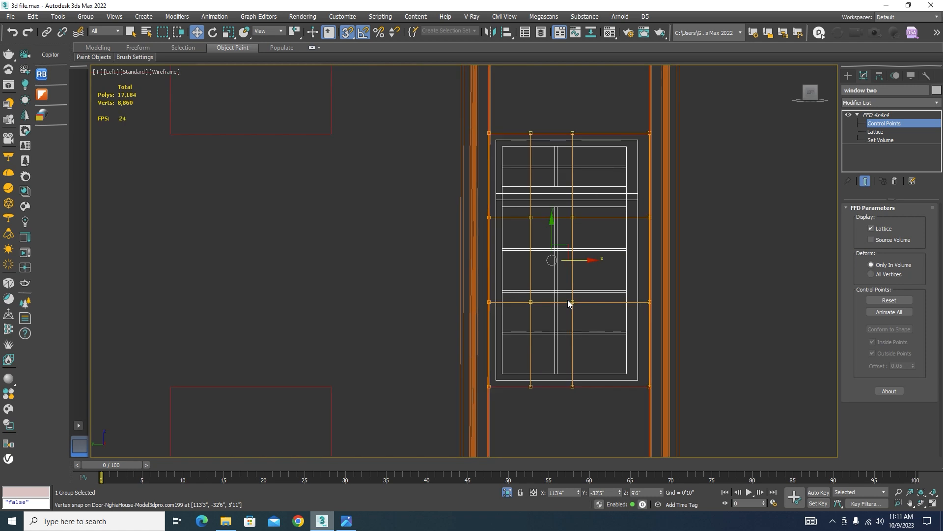
{"action": "left_click_drag", "start_coordinate": [580, 260], "coordinate": [595, 261]}
{"action": "key", "text": "F3"}
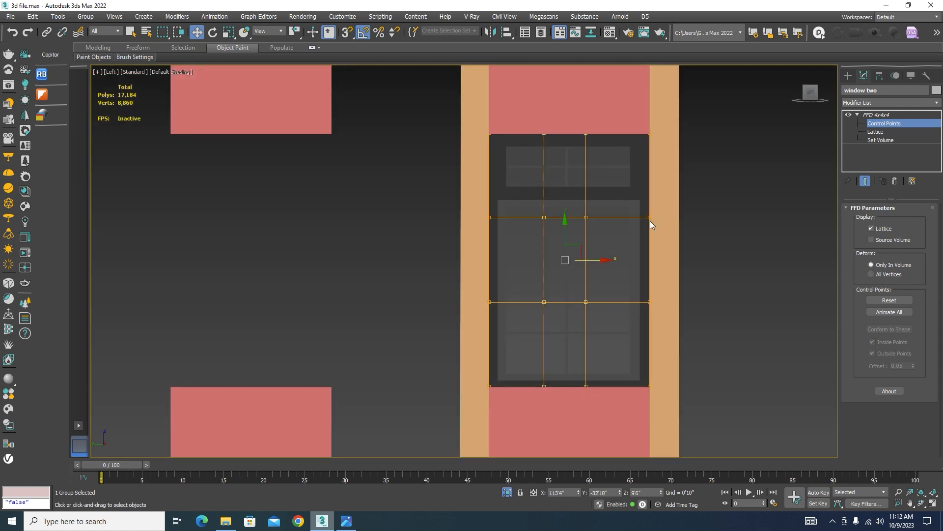
Leave control point editing, convert window two to an editable poly, and deselect it
{"action": "middle_click_drag", "start_coordinate": [651, 223], "coordinate": [583, 257], "text": "alt"}
{"action": "left_click", "coordinate": [878, 115]}
{"action": "scroll", "coordinate": [631, 249], "scroll_direction": "down", "scroll_amount": 5}
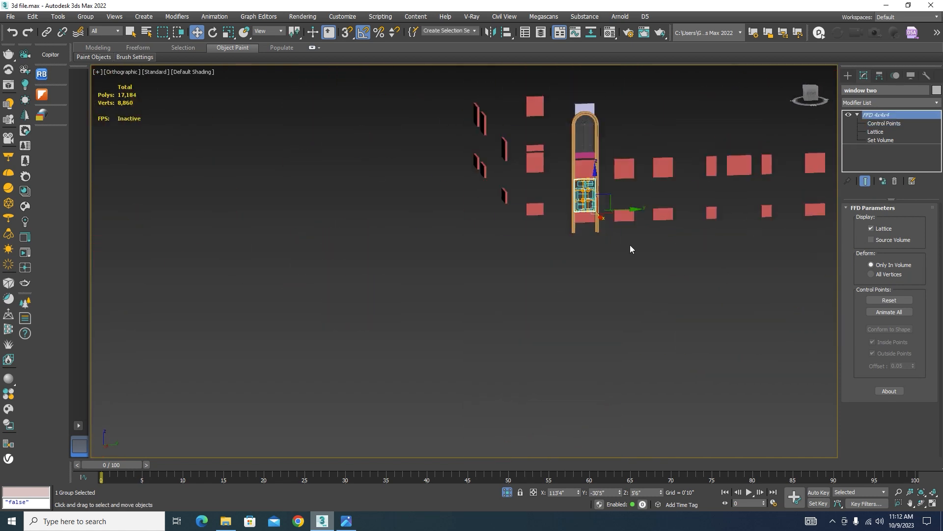
{"action": "right_click", "coordinate": [581, 196]}
{"action": "mouse_move", "coordinate": [590, 302]}
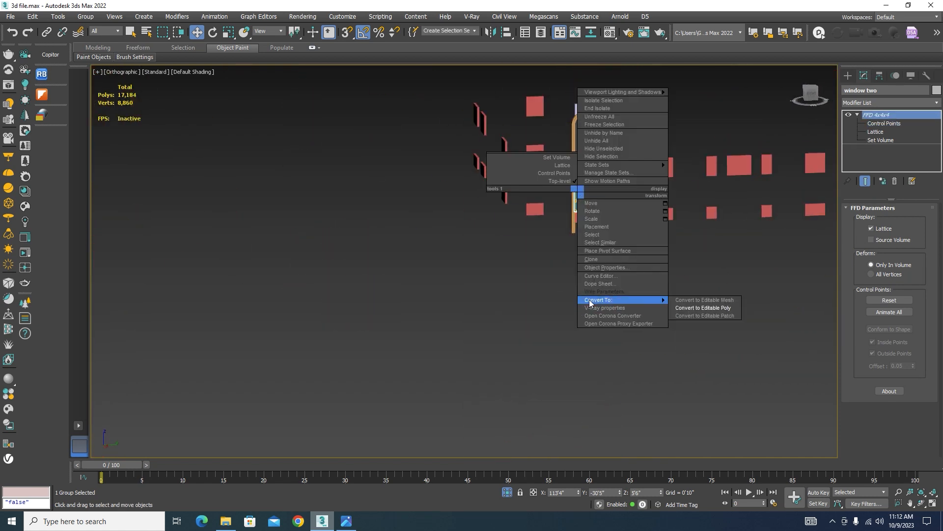
{"action": "left_click", "coordinate": [709, 307]}
{"action": "left_click", "coordinate": [698, 288]}
Return to the left view and end isolation to bring back the whole building
{"action": "scroll", "coordinate": [592, 162], "scroll_direction": "up", "scroll_amount": 4}
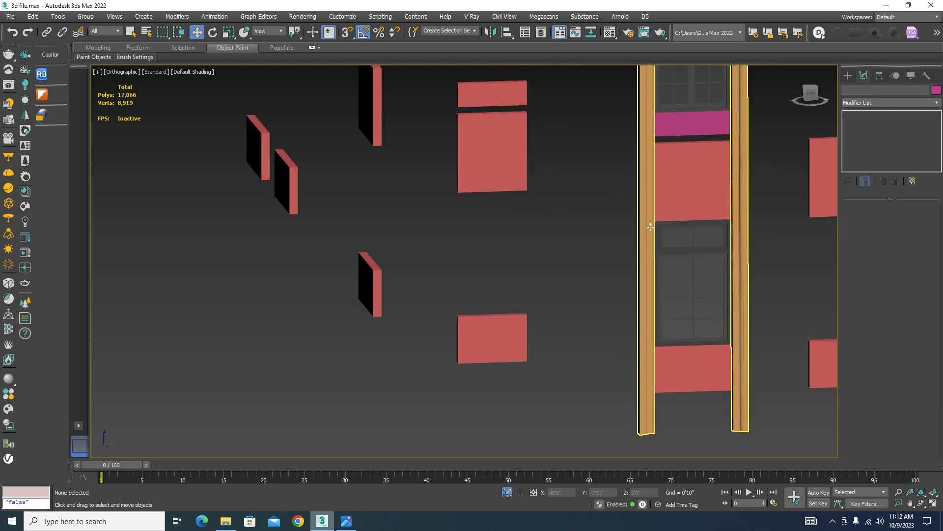
{"action": "key", "text": "l"}
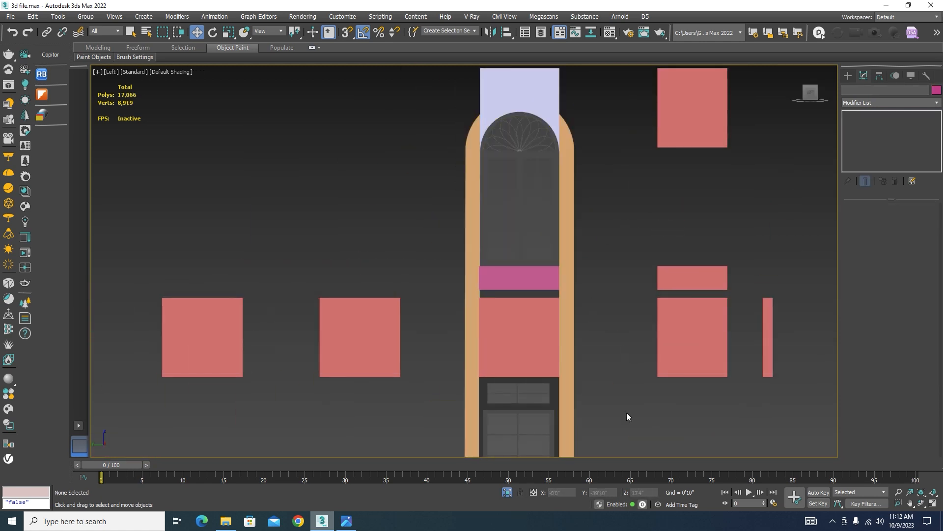
{"action": "left_click", "coordinate": [507, 491]}
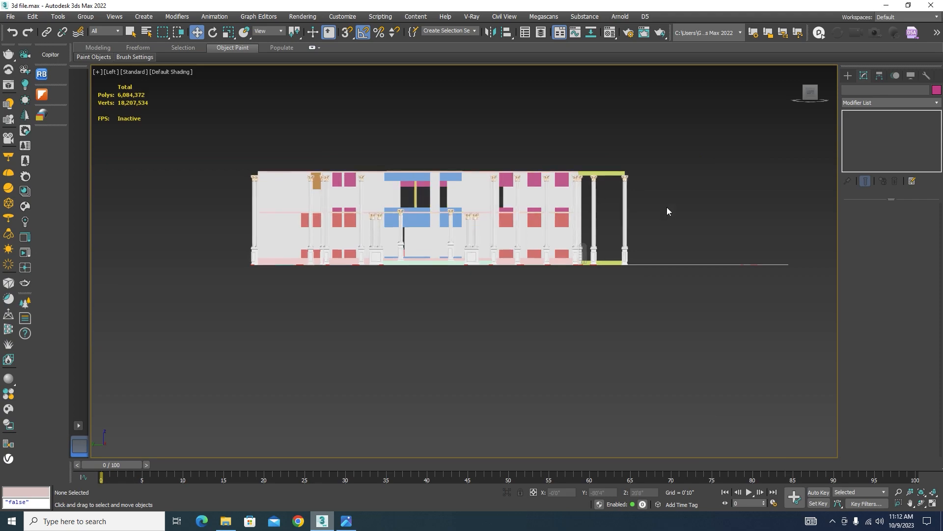
Examine the building from several sides and check how both windows sit inside the arched surround
{"action": "middle_click_drag", "start_coordinate": [668, 207], "coordinate": [396, 336], "text": "alt"}
{"action": "scroll", "coordinate": [396, 336], "scroll_direction": "up", "scroll_amount": 5}
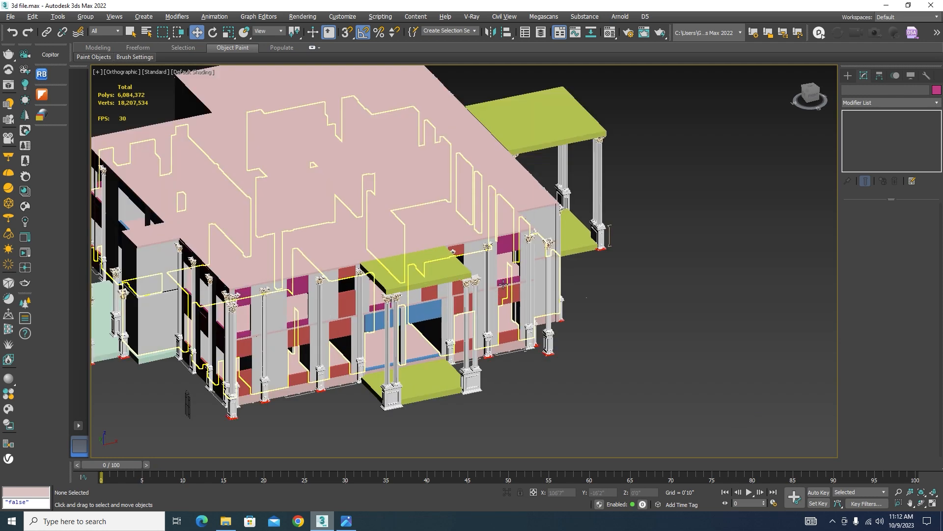
{"action": "scroll", "coordinate": [507, 343], "scroll_direction": "down", "scroll_amount": 8}
{"action": "middle_click_drag", "start_coordinate": [524, 339], "coordinate": [543, 333], "text": "alt"}
{"action": "scroll", "coordinate": [544, 333], "scroll_direction": "up", "scroll_amount": 5}
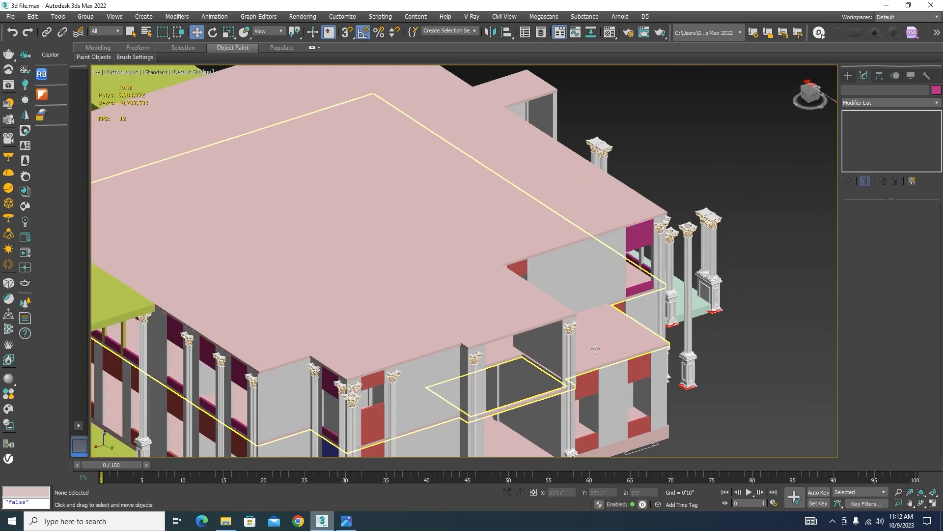
{"action": "scroll", "coordinate": [596, 348], "scroll_direction": "down", "scroll_amount": 5}
{"action": "middle_click_drag", "start_coordinate": [613, 335], "coordinate": [645, 328], "text": "alt"}
{"action": "scroll", "coordinate": [380, 368], "scroll_direction": "up", "scroll_amount": 5}
{"action": "scroll", "coordinate": [437, 320], "scroll_direction": "down", "scroll_amount": 5}
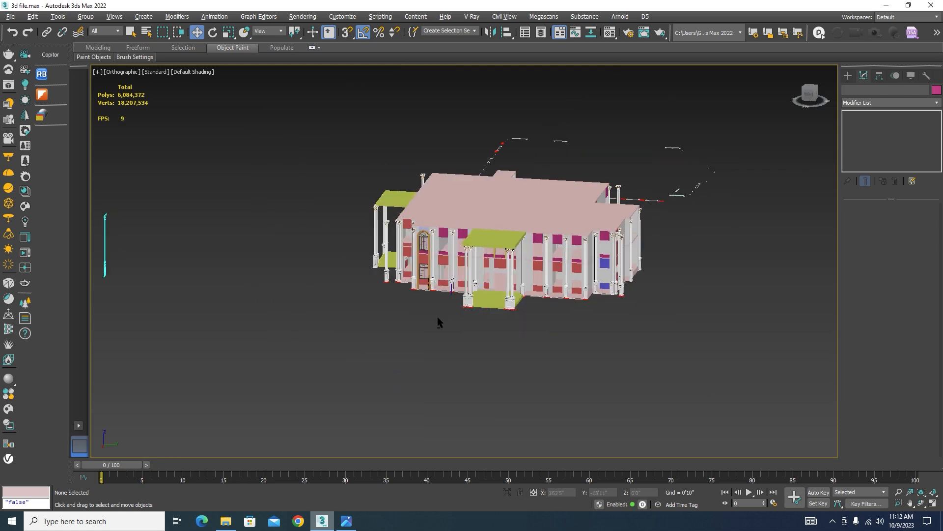
{"action": "middle_click_drag", "start_coordinate": [438, 320], "coordinate": [408, 275], "text": "alt"}
{"action": "scroll", "coordinate": [401, 231], "scroll_direction": "up", "scroll_amount": 6}
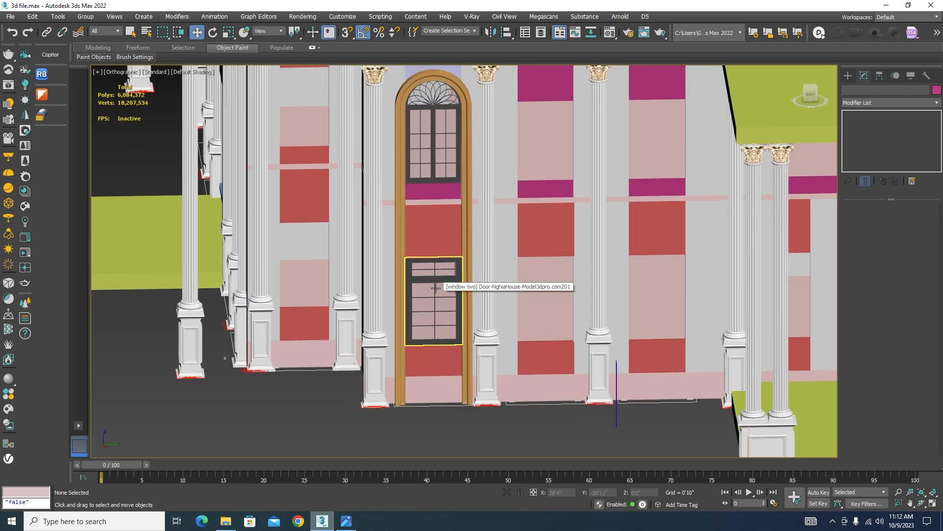
{"action": "scroll", "coordinate": [435, 288], "scroll_direction": "down", "scroll_amount": 5}
{"action": "middle_click_drag", "start_coordinate": [436, 288], "coordinate": [523, 299], "text": "alt"}
{"action": "scroll", "coordinate": [469, 245], "scroll_direction": "up", "scroll_amount": 5}
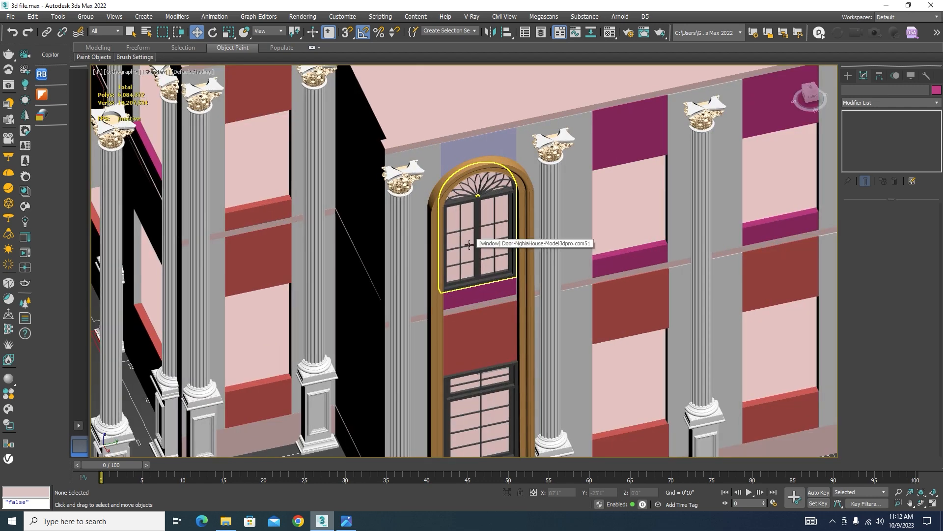
{"action": "scroll", "coordinate": [470, 243], "scroll_direction": "down", "scroll_amount": 4}
{"action": "middle_click_drag", "start_coordinate": [473, 242], "coordinate": [548, 346], "text": "alt"}
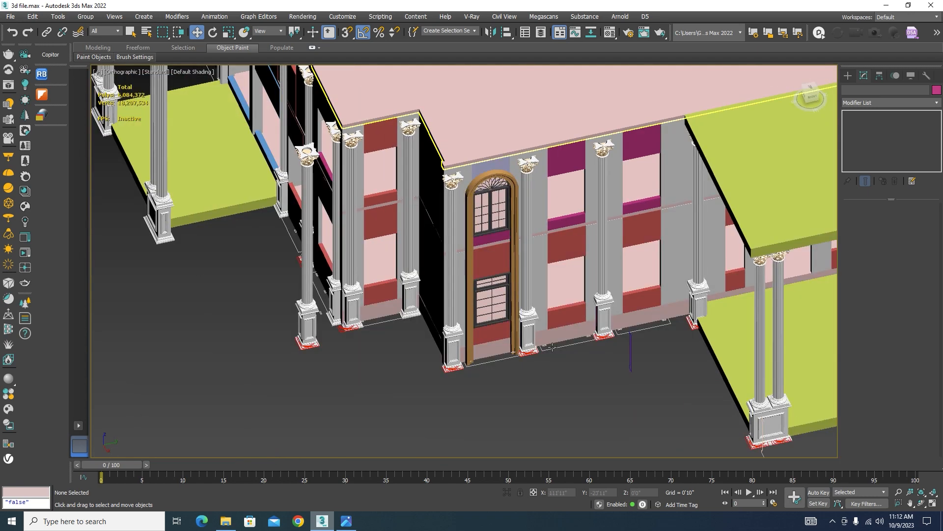
{"action": "scroll", "coordinate": [498, 194], "scroll_direction": "up", "scroll_amount": 2}
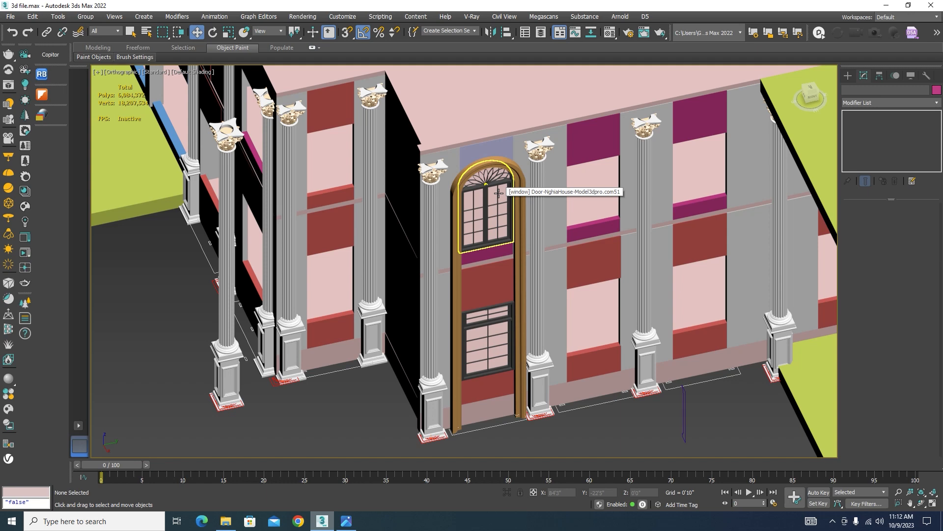
{"action": "scroll", "coordinate": [497, 192], "scroll_direction": "down", "scroll_amount": 3}
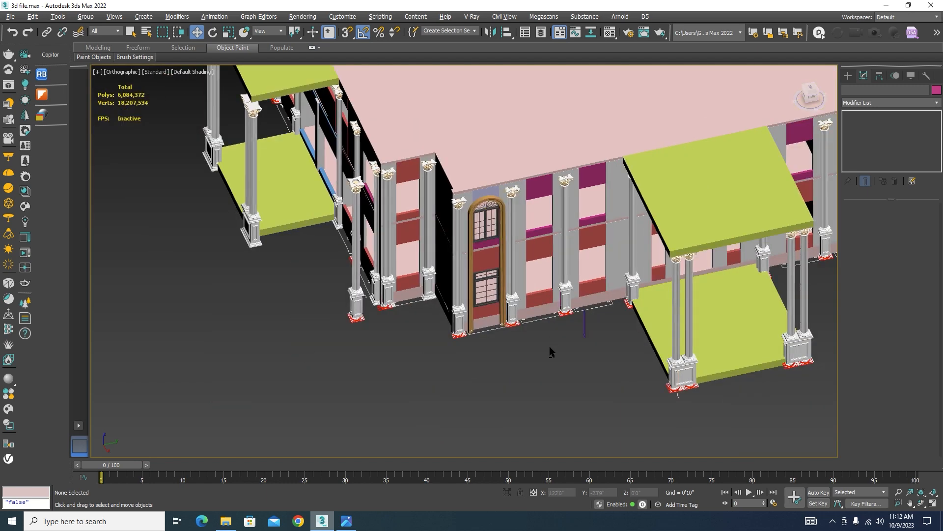
{"action": "middle_click_drag", "start_coordinate": [549, 346], "coordinate": [557, 332], "text": "alt"}
{"action": "middle_click_drag", "start_coordinate": [574, 371], "coordinate": [553, 394]}
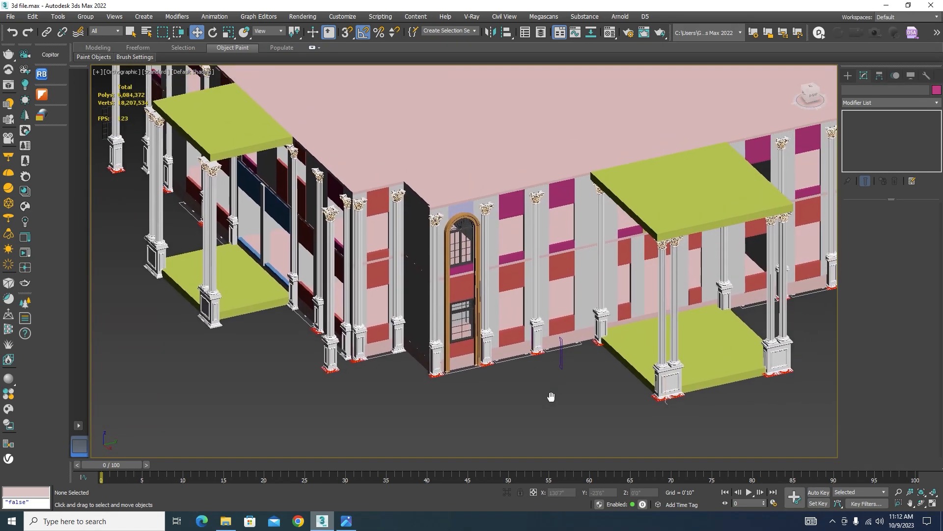